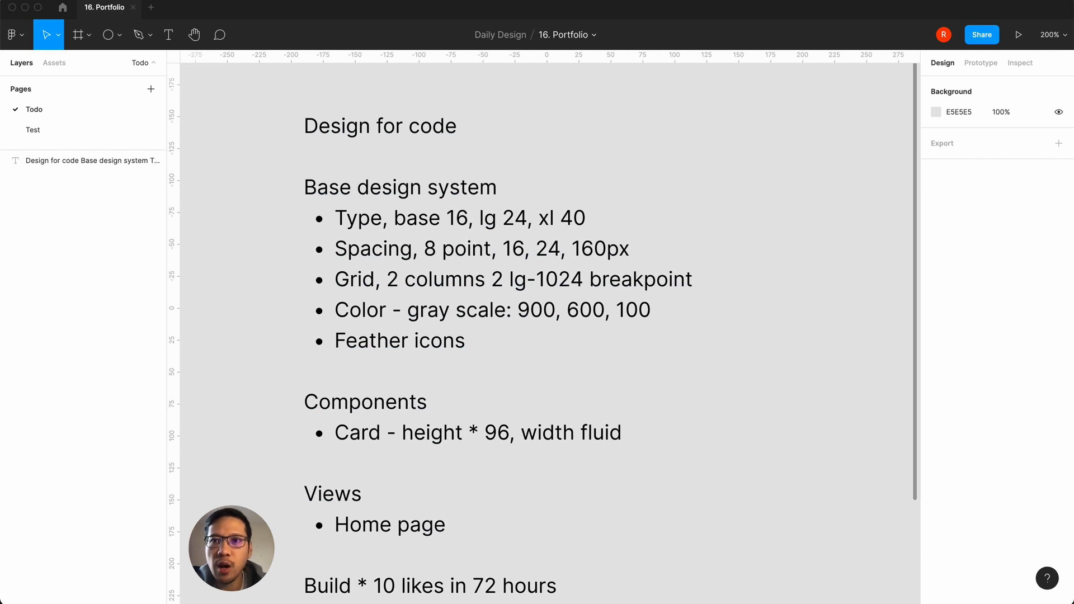
Step: Launch the Pomo Timer app and open its preferences
key(super+space)
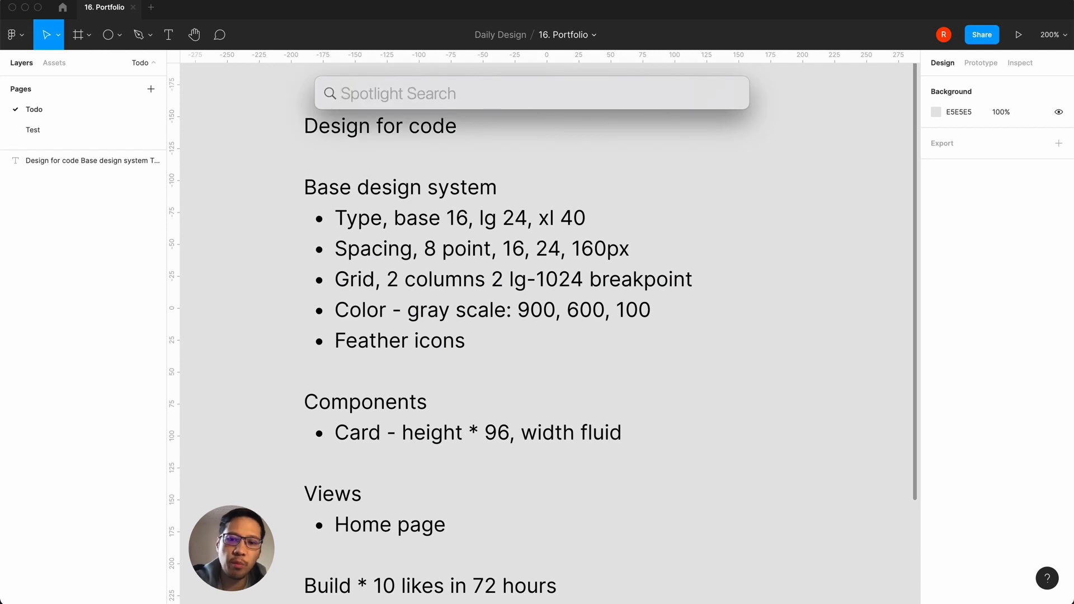
text(pomo timer)
key(Return)
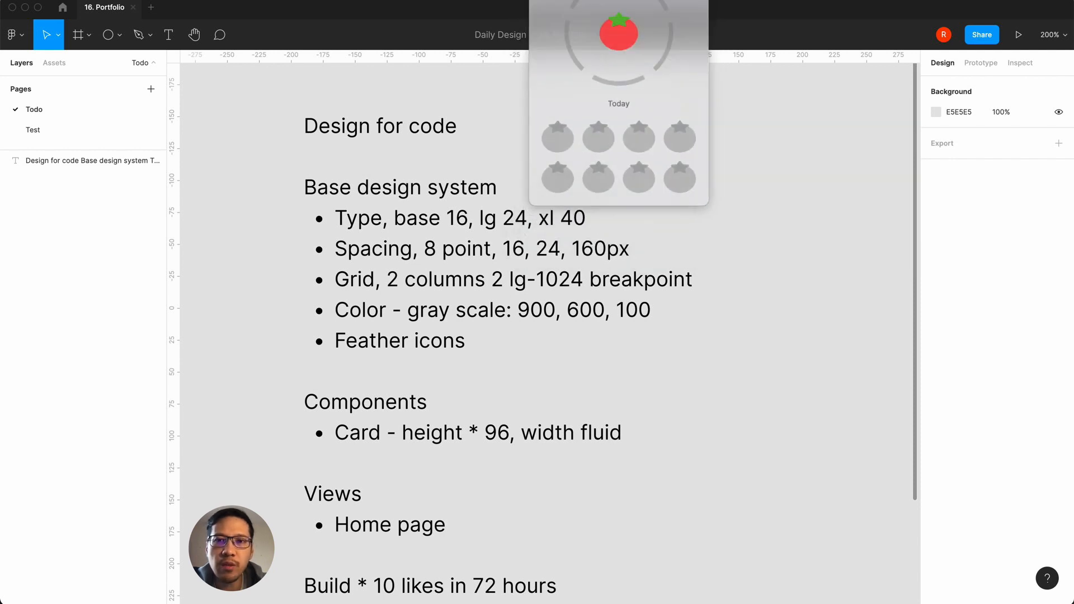
click(551, 2)
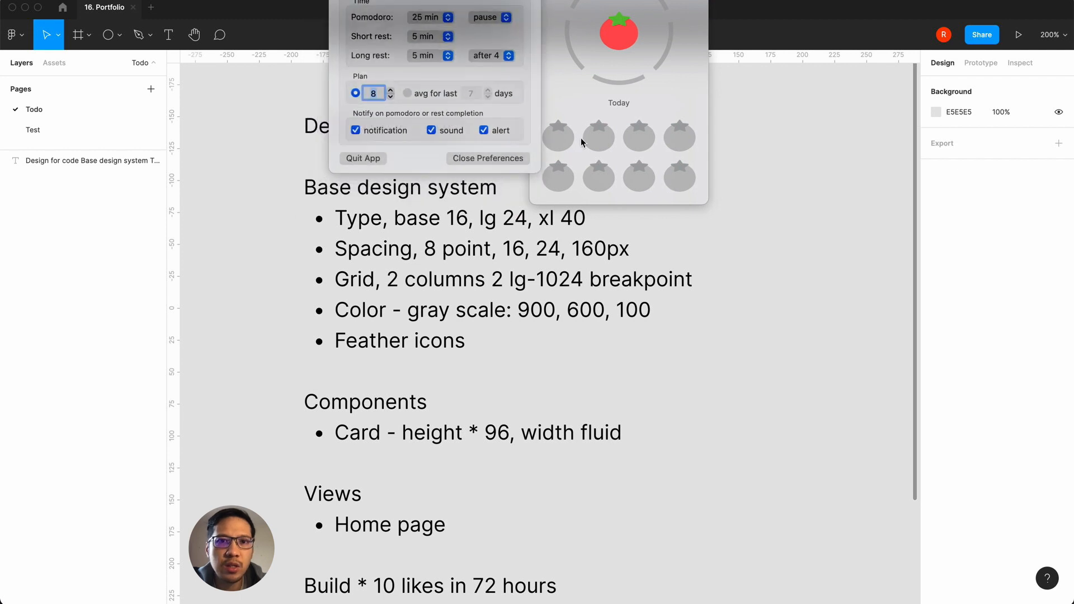
Step: Set the pomodoro duration to 20 min, check the remaining timer preferences, and close the timer
click(447, 18)
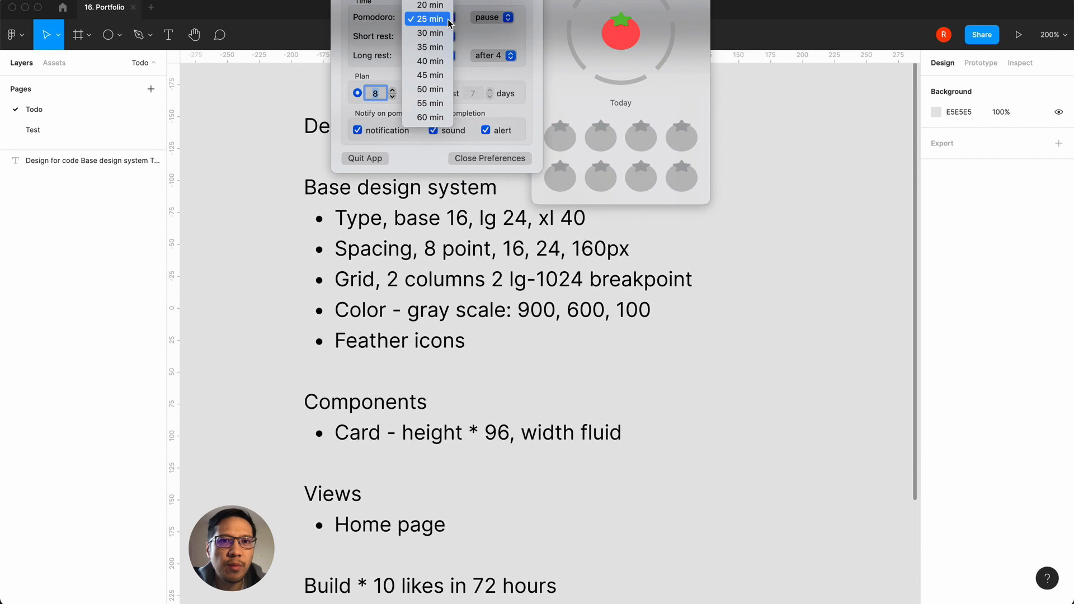
click(444, 7)
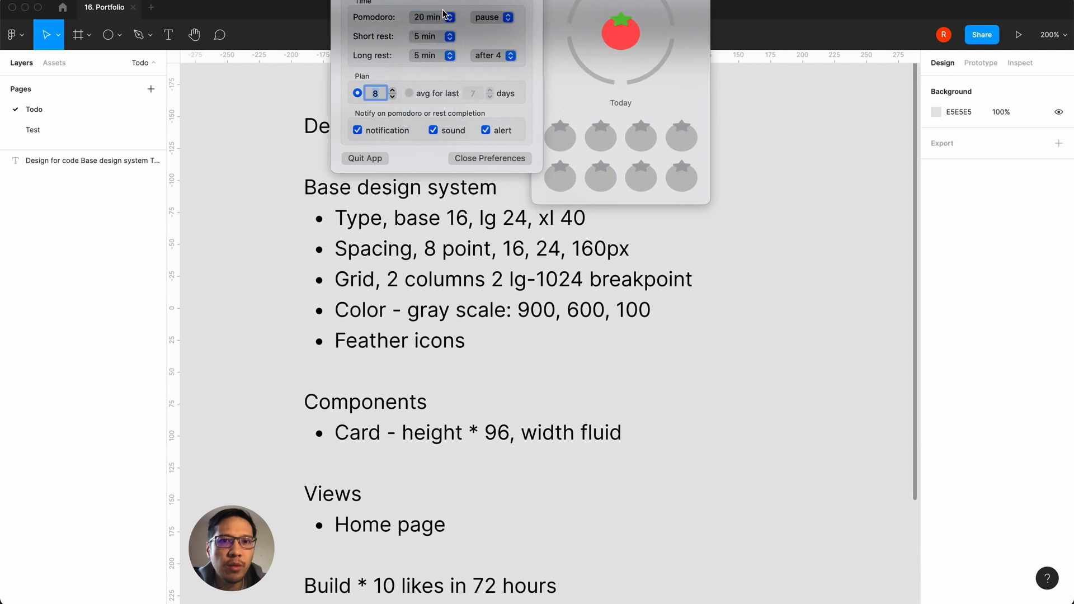
scroll(443, 13, down, 5)
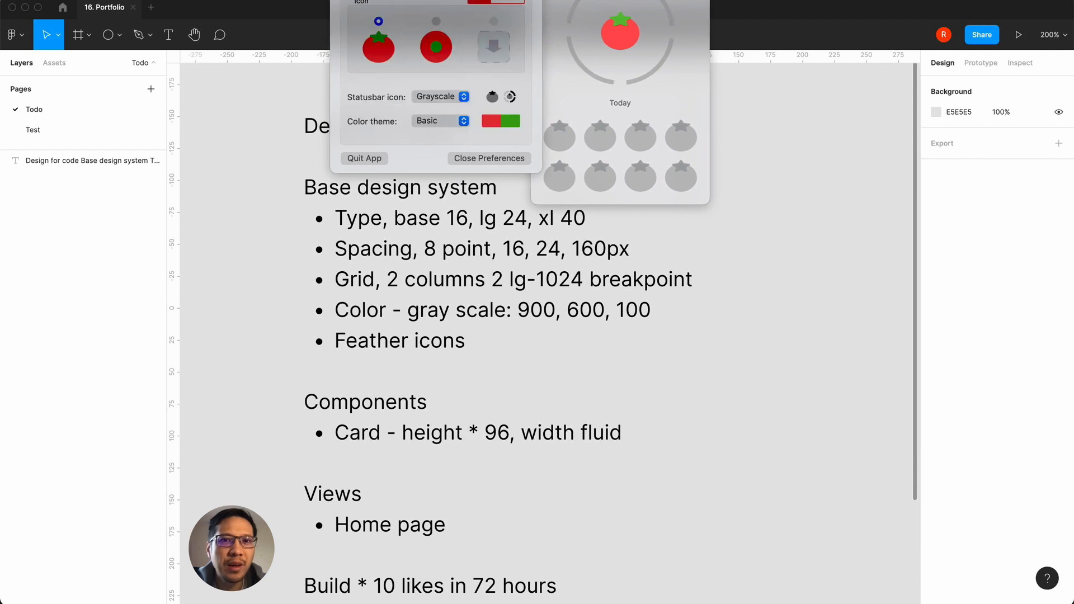
scroll(436, 83, up, 5)
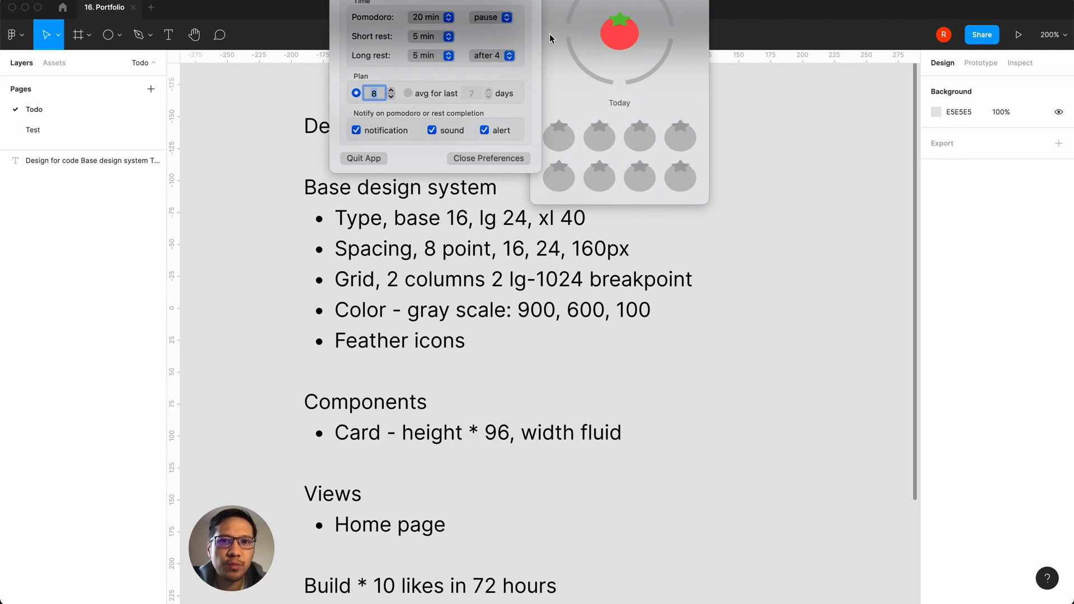
key(Escape)
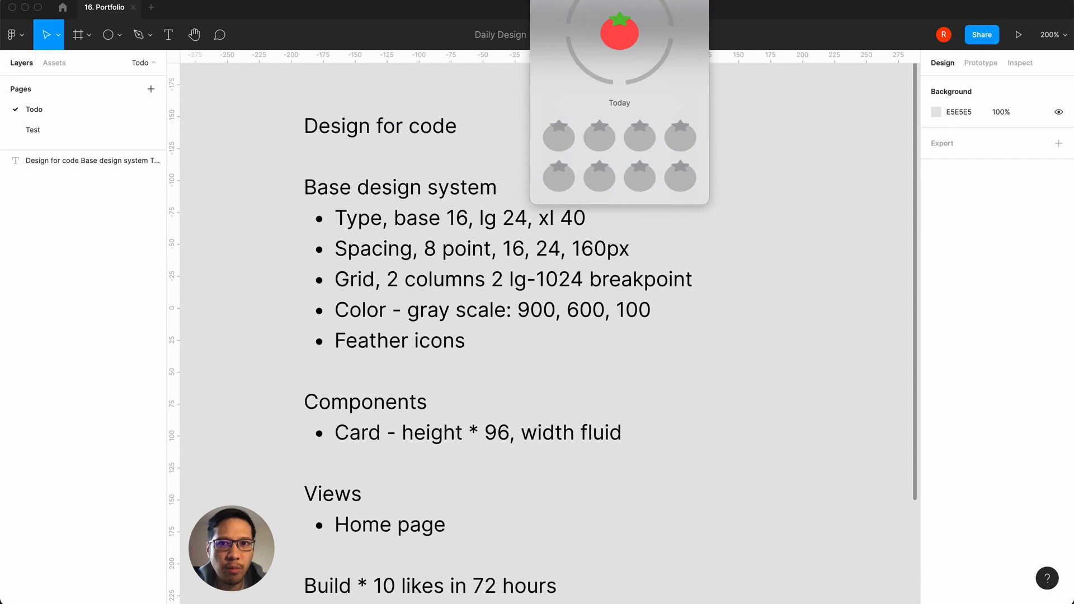
key(Escape)
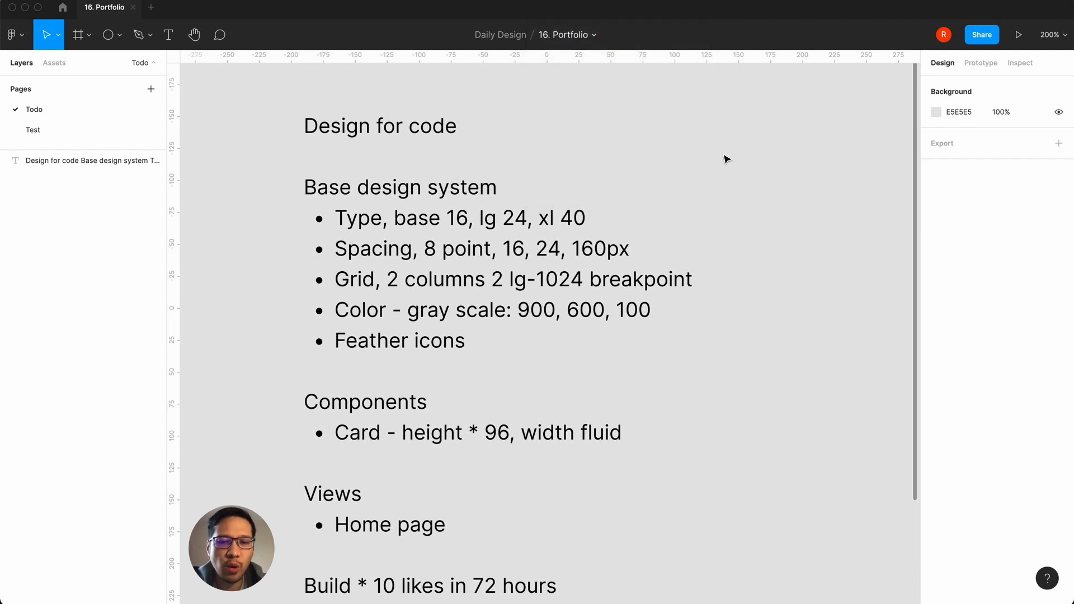
Step: Add a text label reading "fs-base, 16/24" in the empty canvas area beside the to-do notes
scroll(725, 160, up, 1)
scroll(725, 160, right, 1)
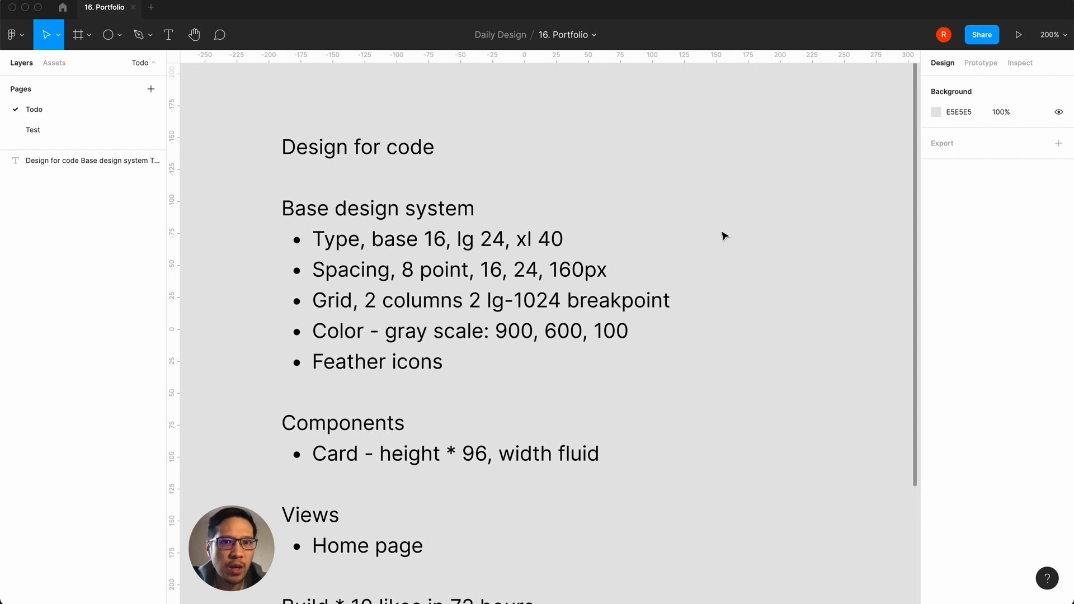
key(shift+0)
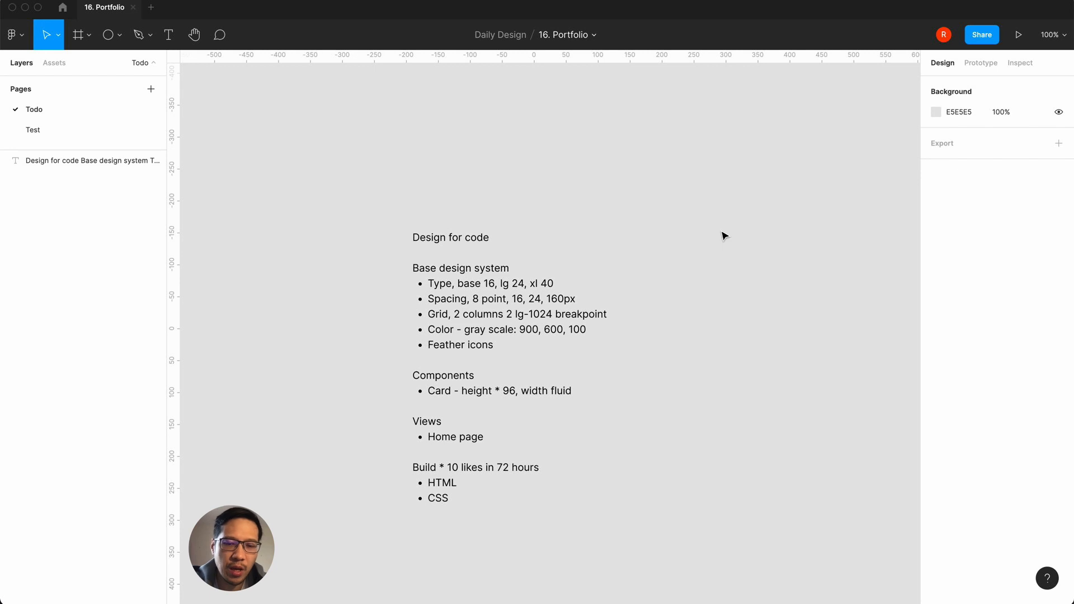
scroll(724, 235, right, 5)
scroll(724, 234, down, 1)
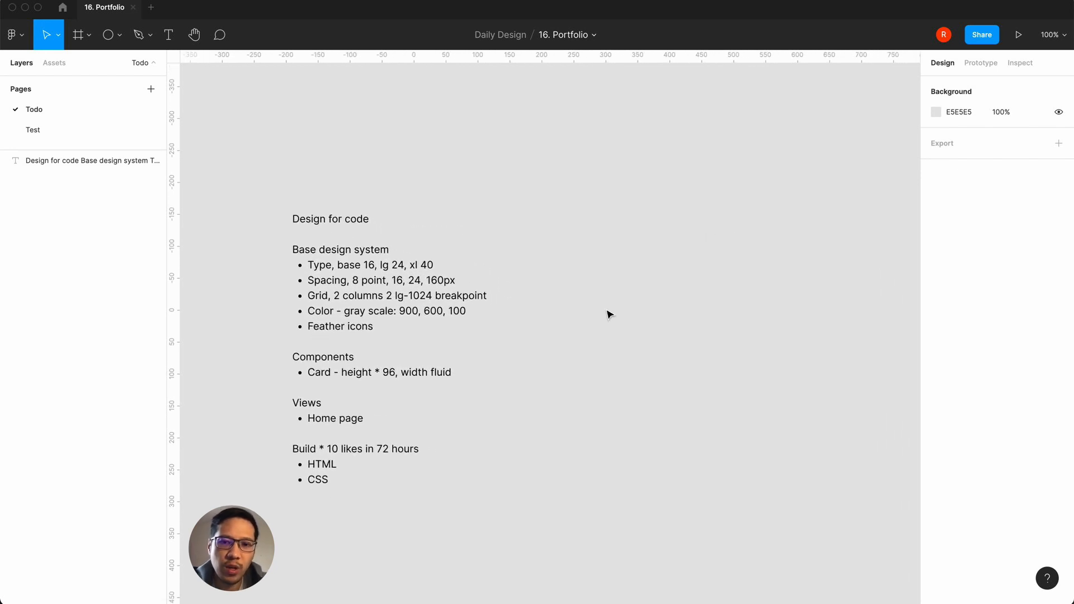
key(t)
click(618, 250)
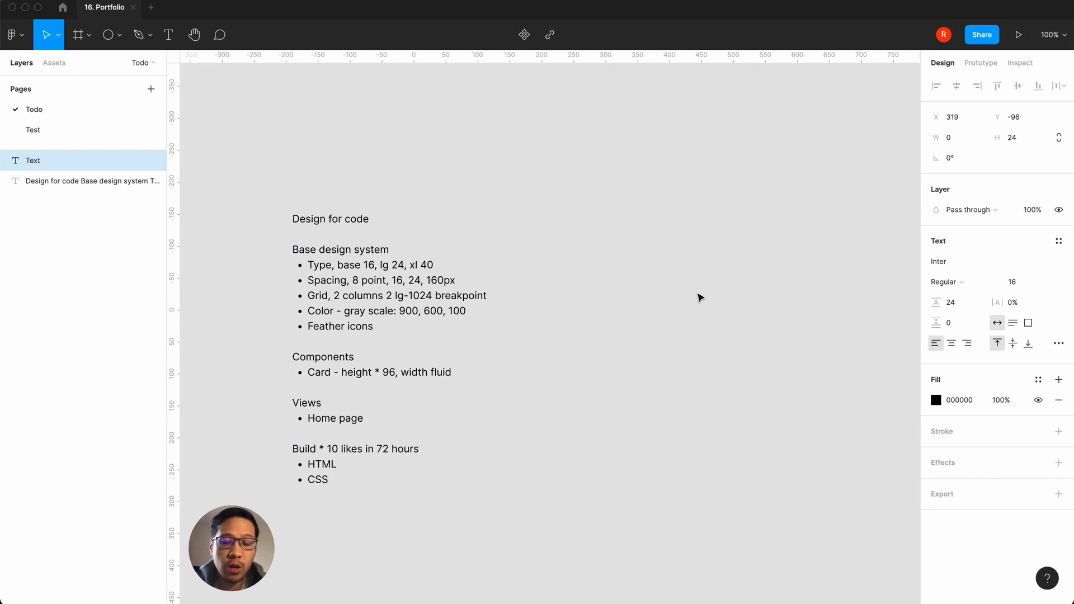
text(fs-base)
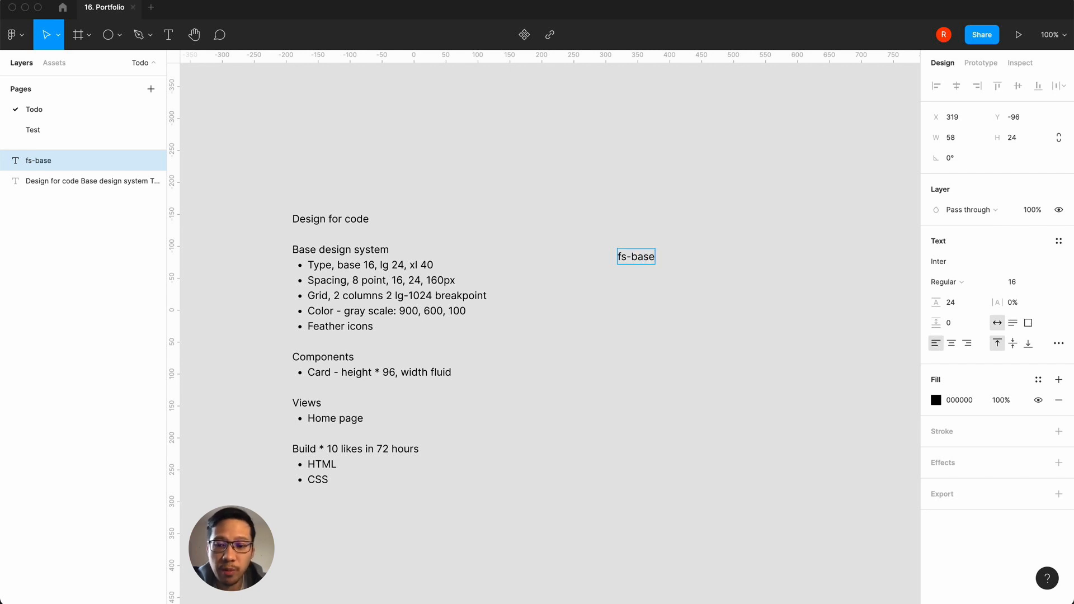
text(, 16)
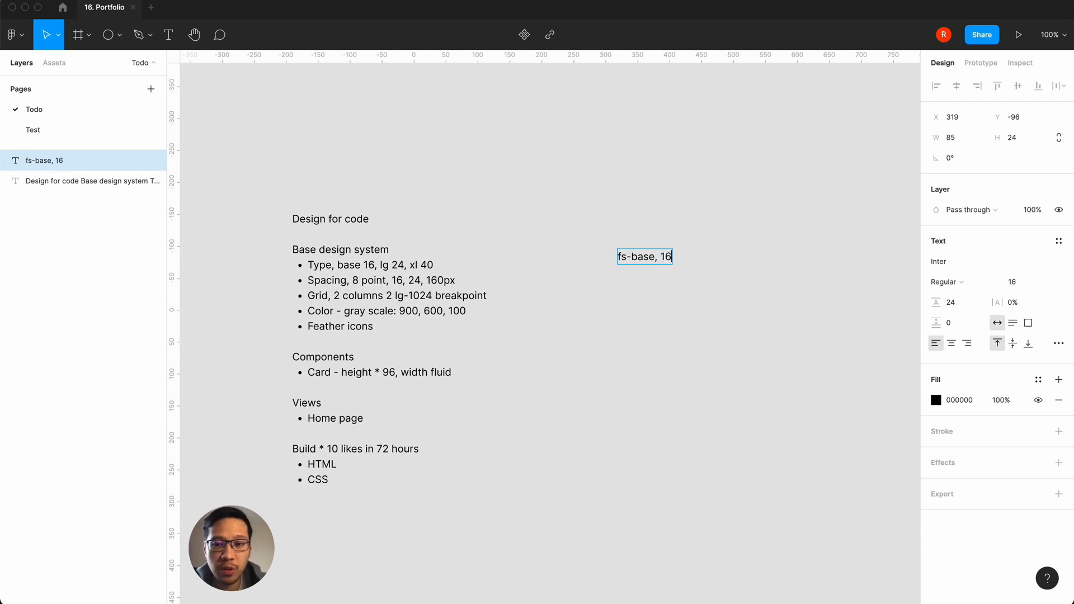
scroll(604, 334, right, 3)
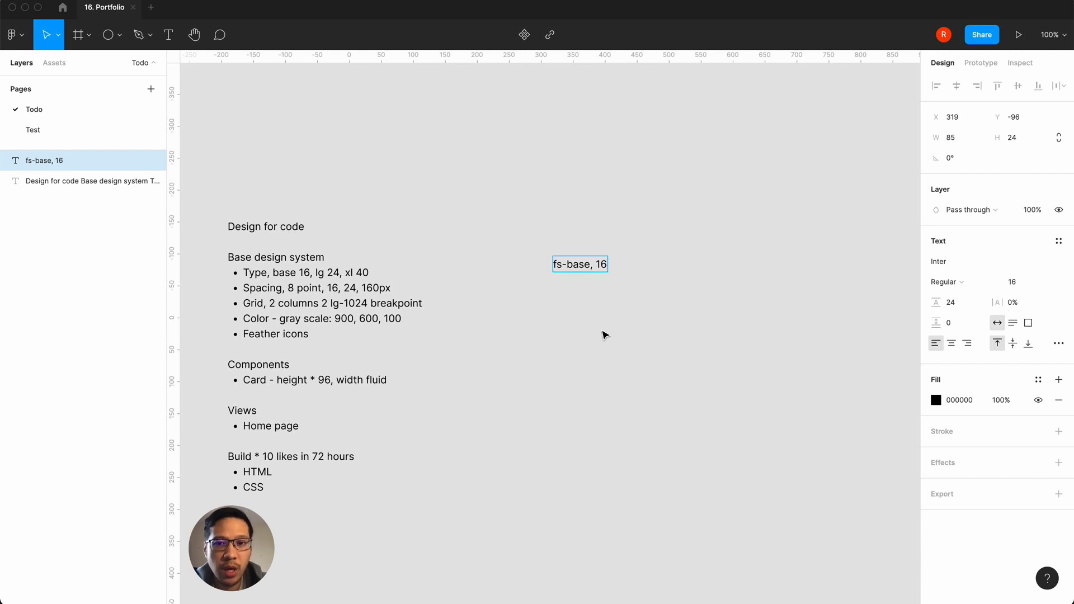
text(/24)
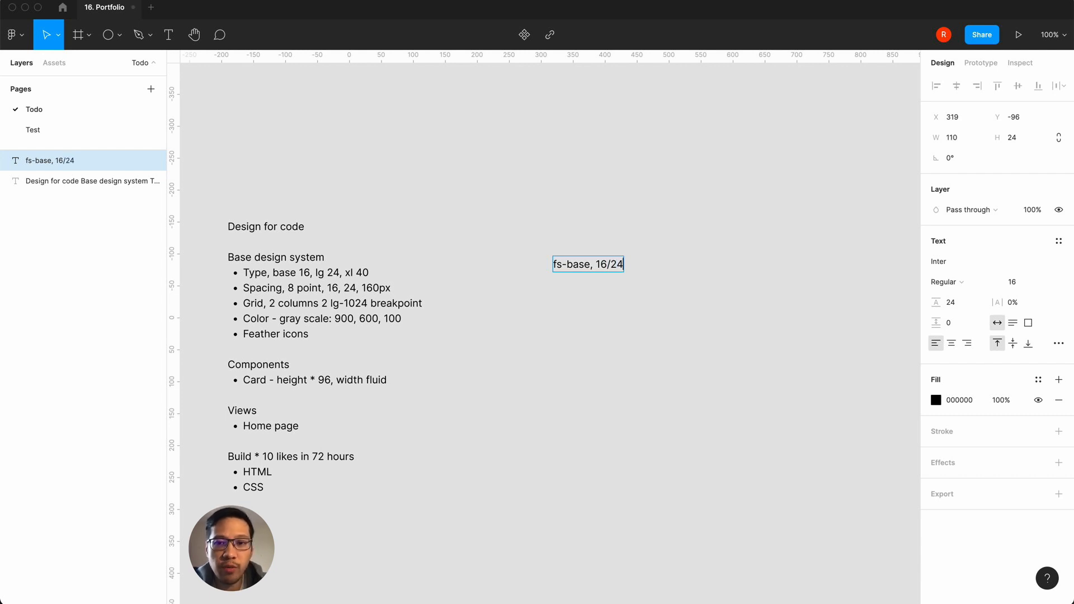
click(571, 330)
click(572, 328)
Step: Duplicate the "fs-base, 16/24" label and place the copy directly above it at about Y -129
click(584, 268)
key(super+d)
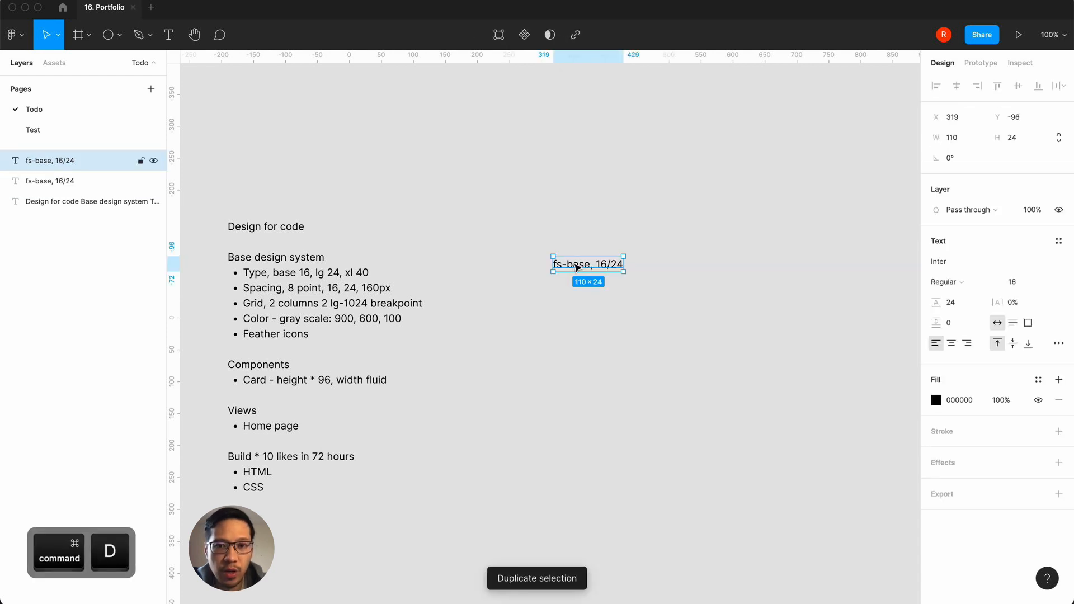
drag(583, 268, 579, 245)
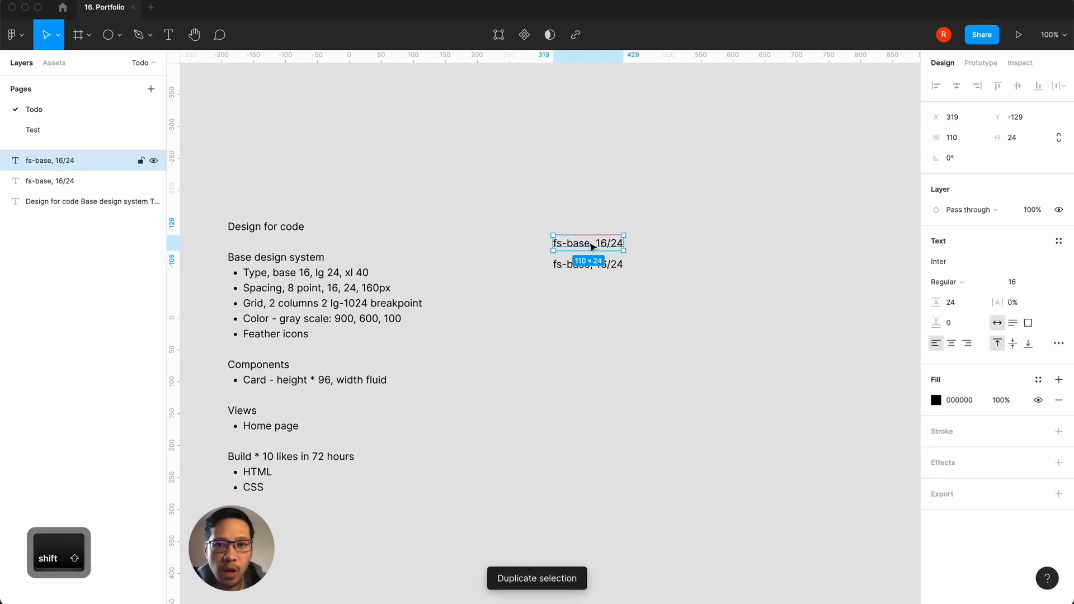
Step: Change the name part of the upper label's text to "fs-lg"
double_click(587, 244)
click(583, 244)
key(BackSpace)
key(BackSpace)
key(BackSpace)
key(BackSpace)
text(lg)
Step: Change the sizes in the fs-lg label's text to "24/32"
key(Right)
key(Right)
key(Right)
key(Right)
key(BackSpace)
key(BackSpace)
text(24)
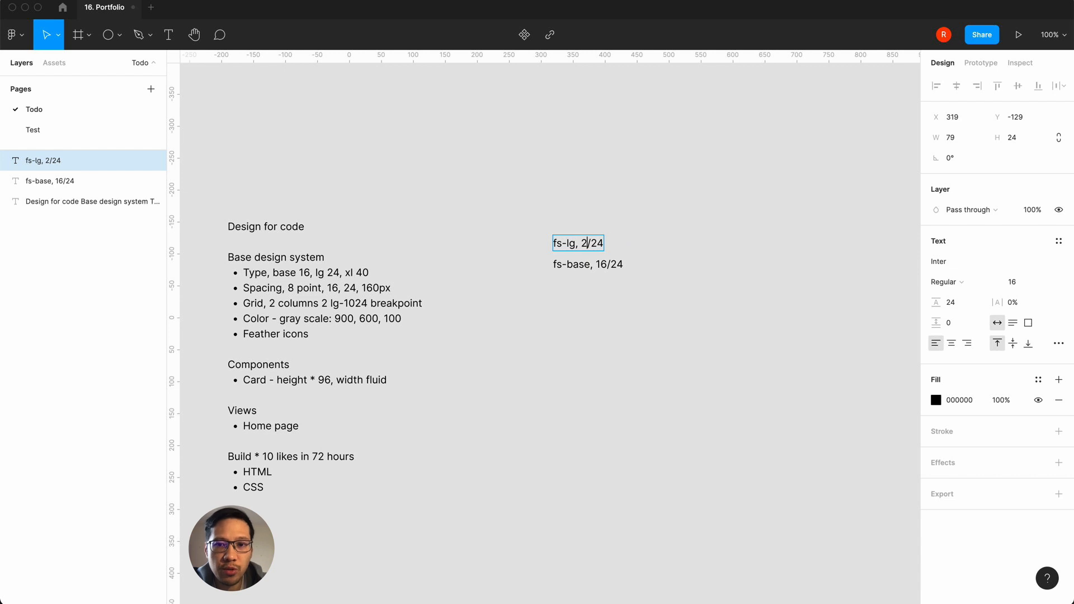
key(Right)
key(Right)
key(Right)
key(BackSpace)
key(BackSpace)
text(32)
click(563, 333)
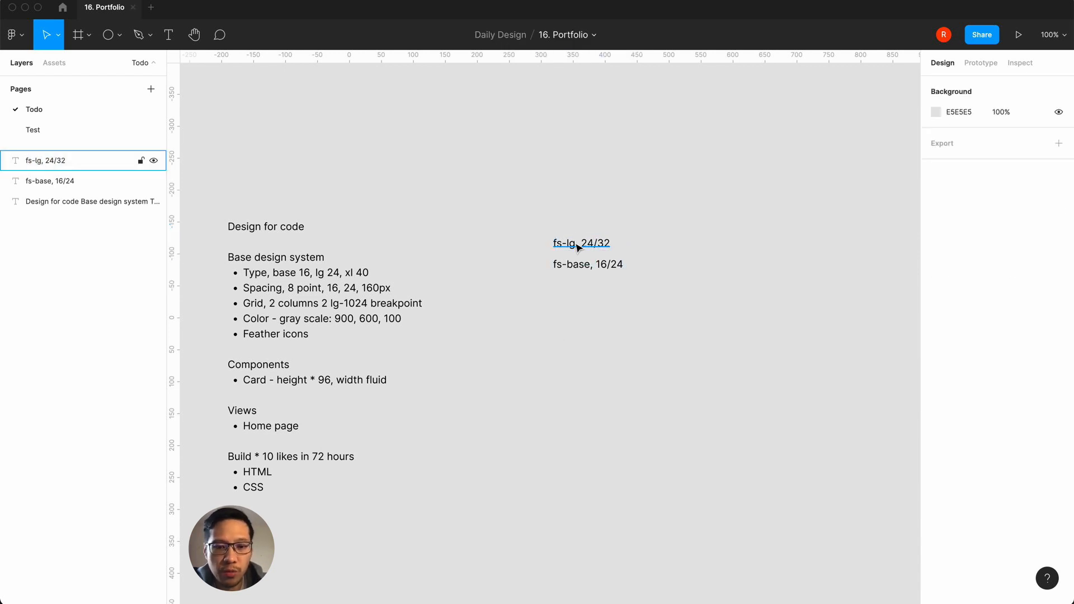
Step: Duplicate the "fs-lg, 24/32" label and place the copy directly above it at about Y -161
click(576, 241)
key(super+d)
drag(594, 248, 593, 228)
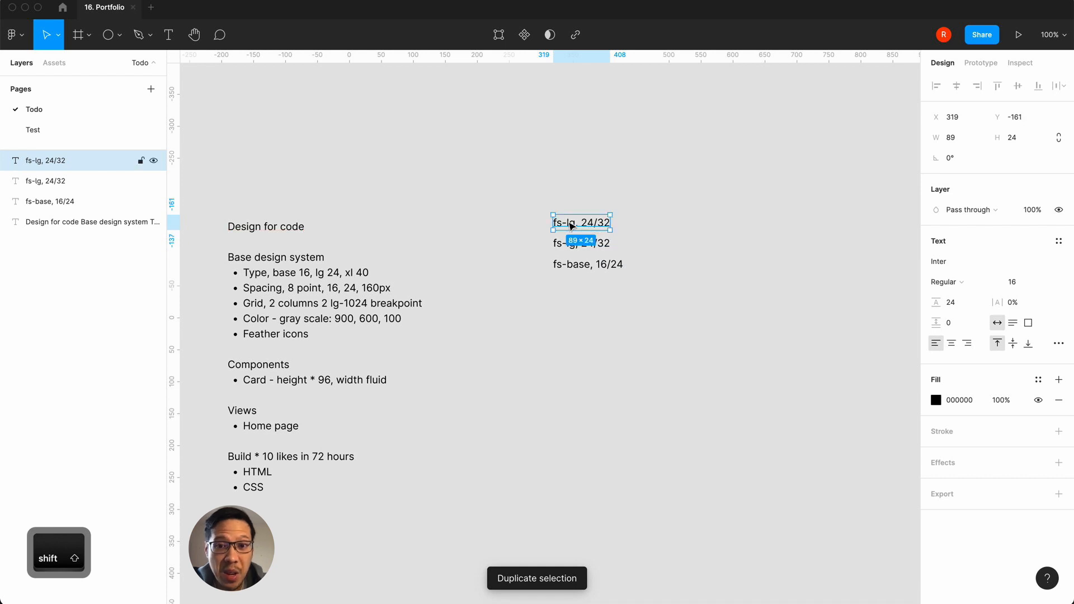
Step: Change the name part of the topmost label's text to "fs-xl"
double_click(569, 224)
click(569, 223)
key(Right)
key(BackSpace)
key(BackSpace)
text(xl)
Step: Change the sizes in the fs-xl label's text to "32/40"
key(Right)
key(Right)
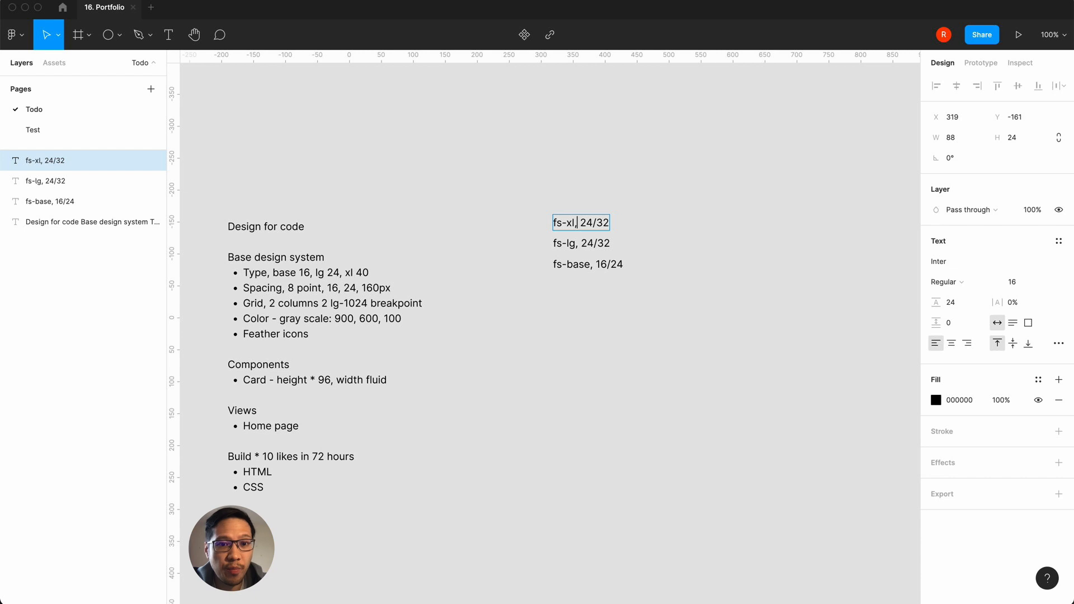
key(Right)
key(BackSpace)
key(BackSpace)
text(32)
key(Right)
key(Right)
key(BackSpace)
key(BackSpace)
text(40)
click(533, 353)
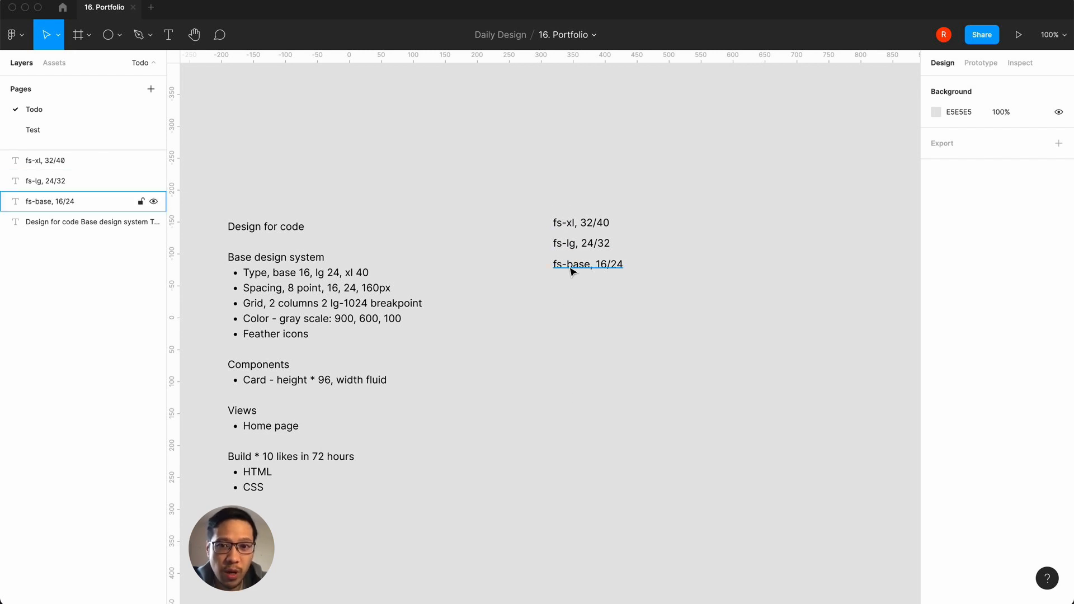
key(super+equal)
scroll(565, 343, right, 3)
scroll(565, 342, up, 2)
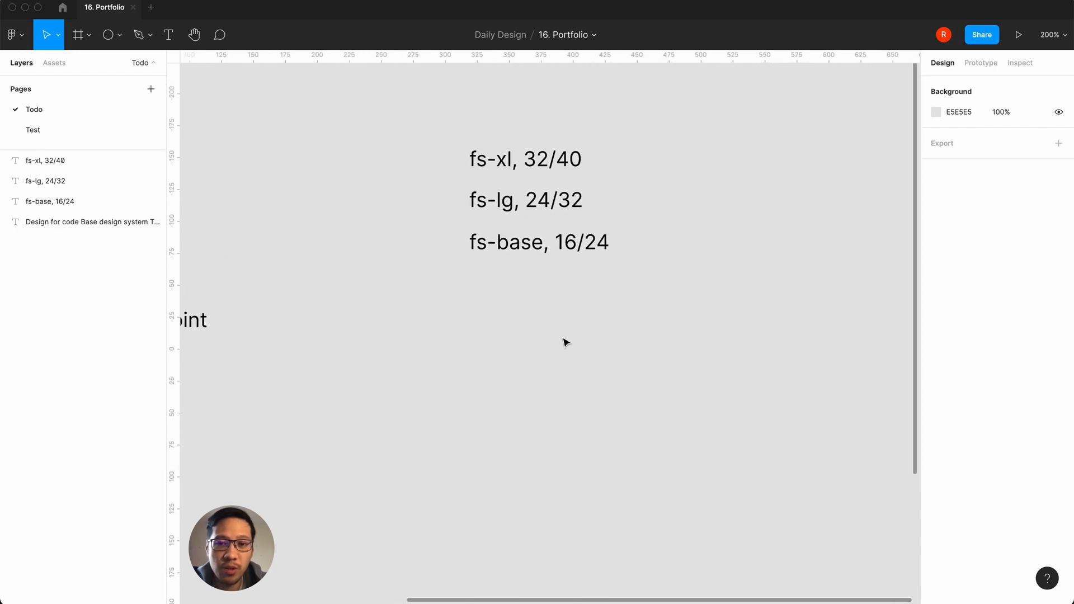
key(super+minus)
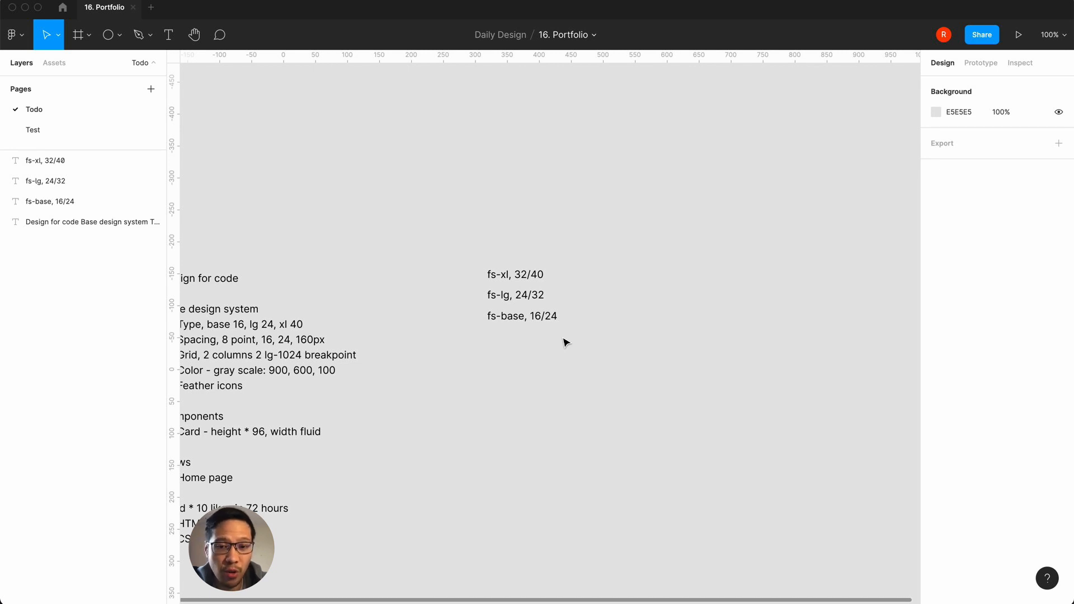
Step: Set the fs-lg label's font size to 24 and its line height to 32
click(541, 318)
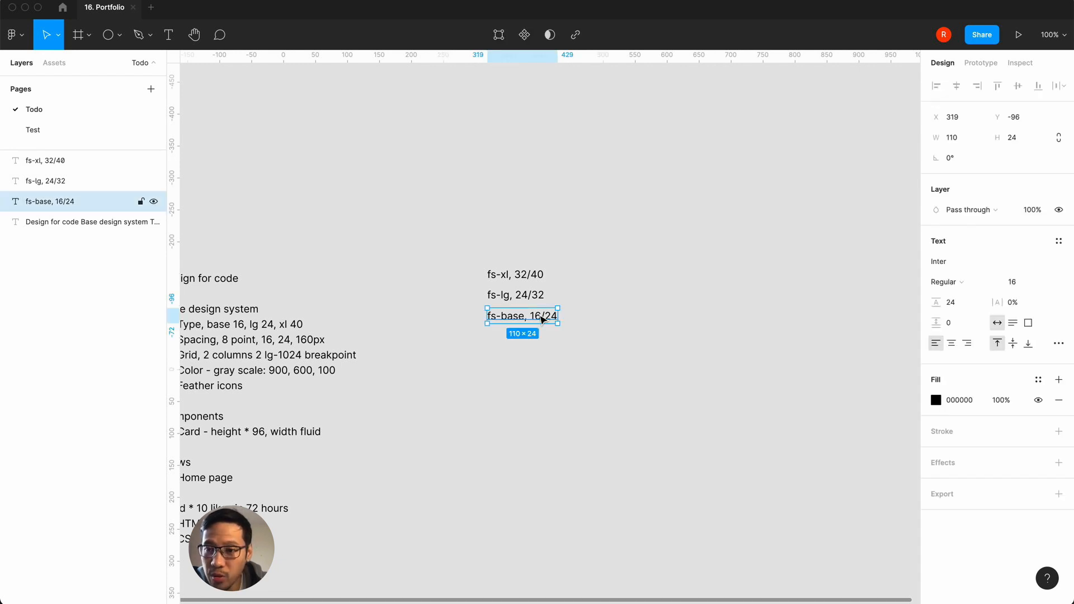
click(530, 295)
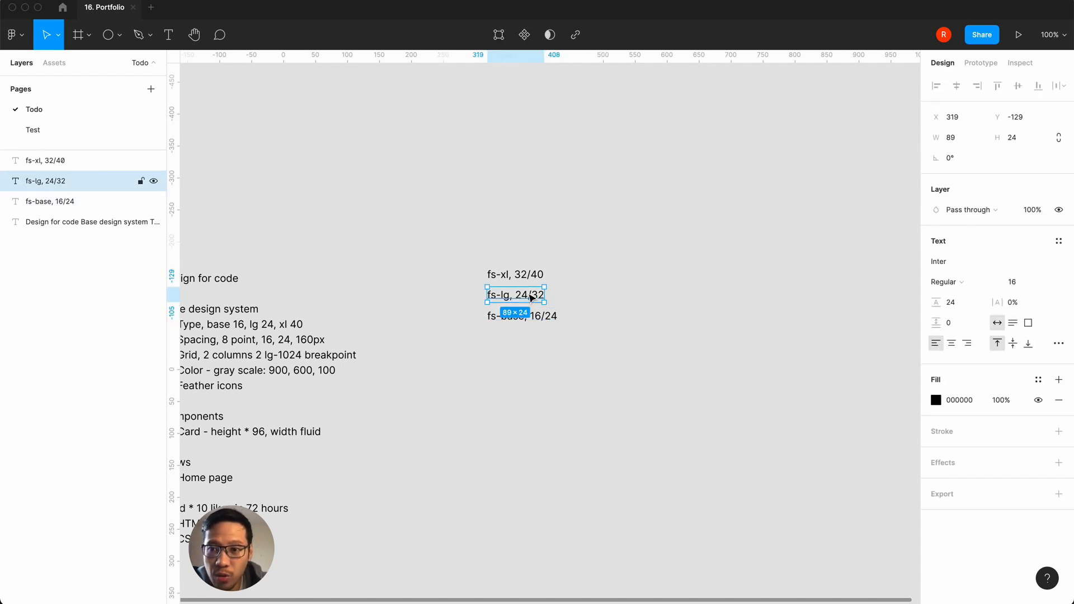
click(521, 341)
click(531, 299)
click(1045, 282)
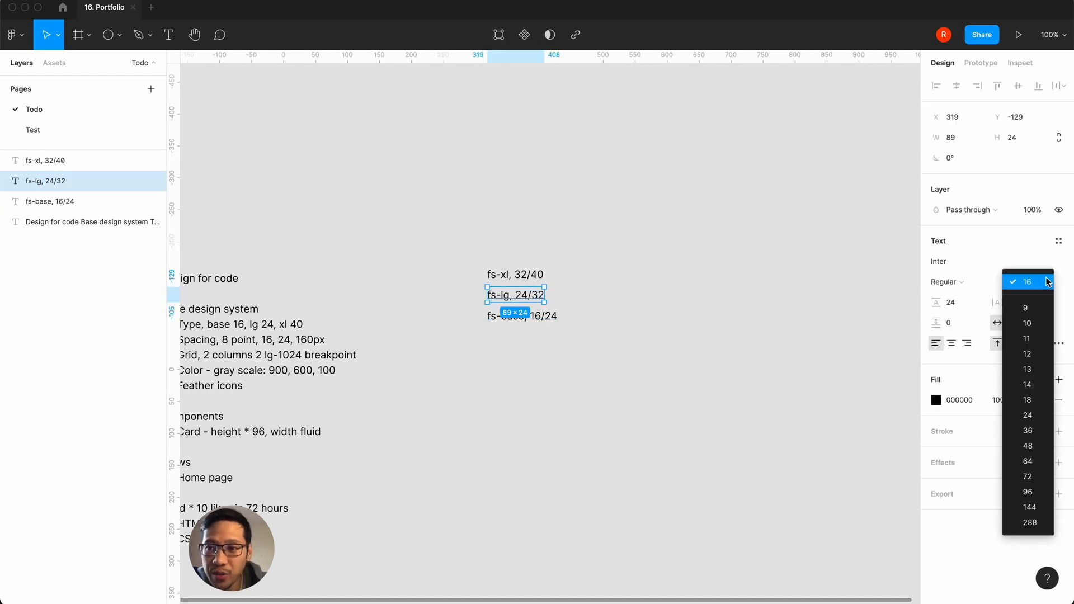
click(1028, 415)
click(967, 306)
text(32)
key(Return)
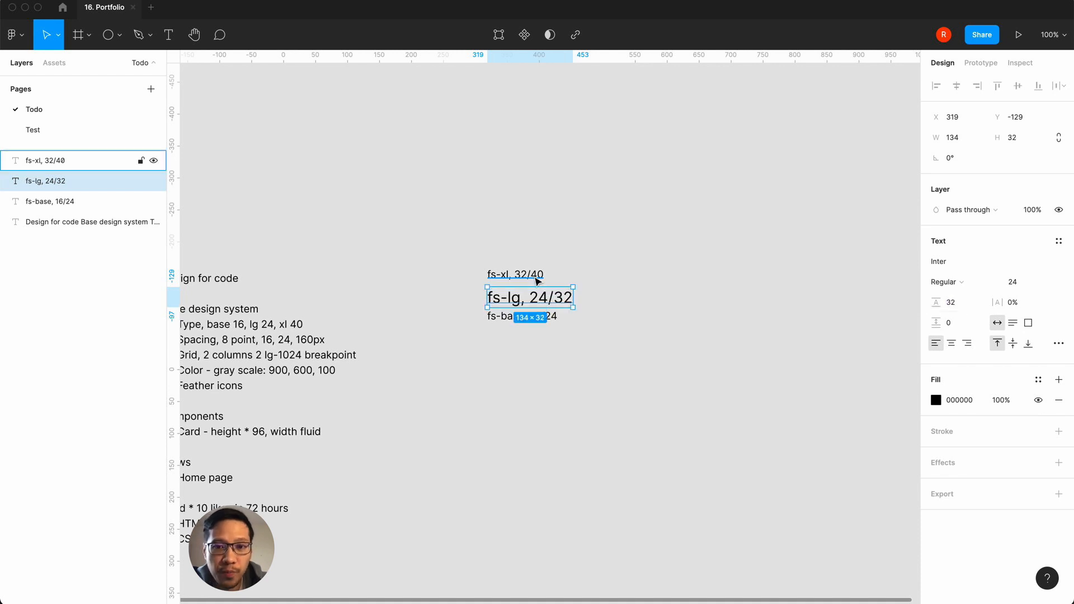
Step: Set the fs-xl label's font size to 40 and its line height to 48
click(536, 277)
click(1012, 282)
text(40)
key(Return)
click(959, 304)
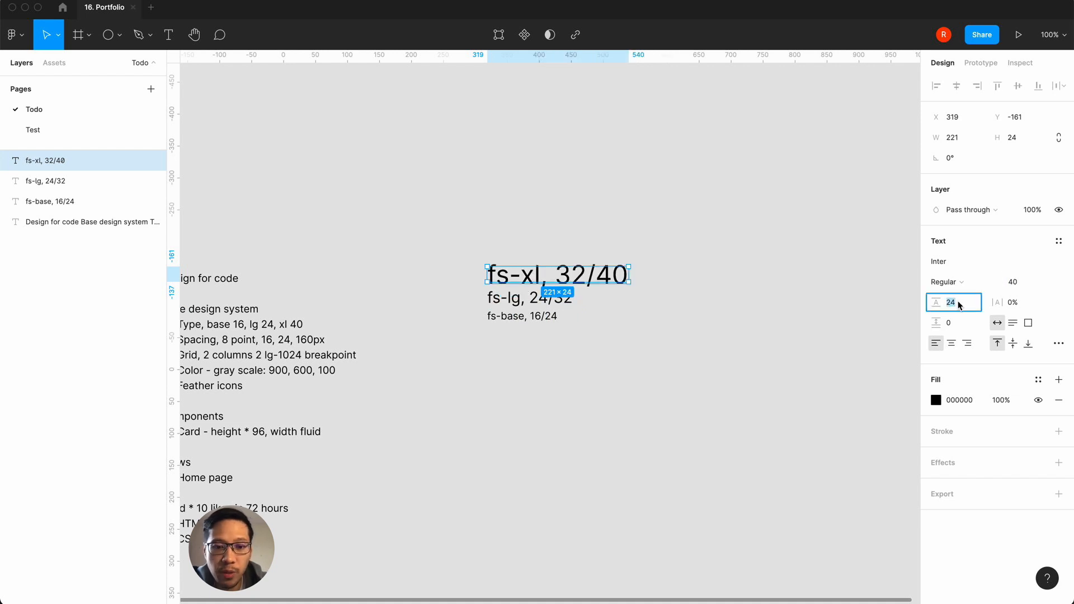
text(48)
key(Return)
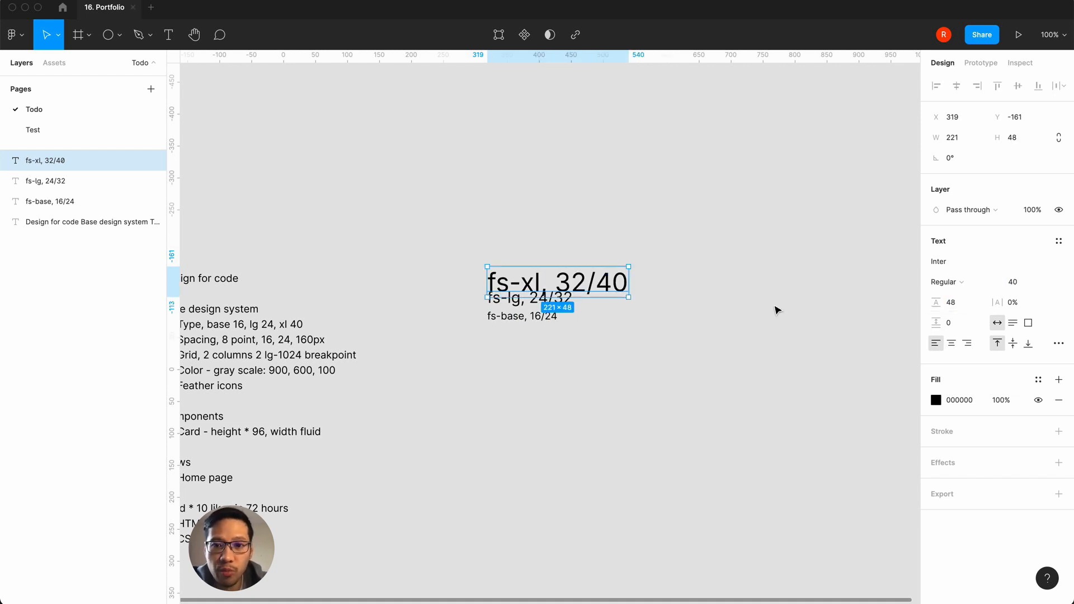
Step: Space out the type labels by moving fs-xl up to about Y -203 and fs-lg up to about Y -142
click(689, 217)
drag(619, 290, 618, 264)
click(561, 302)
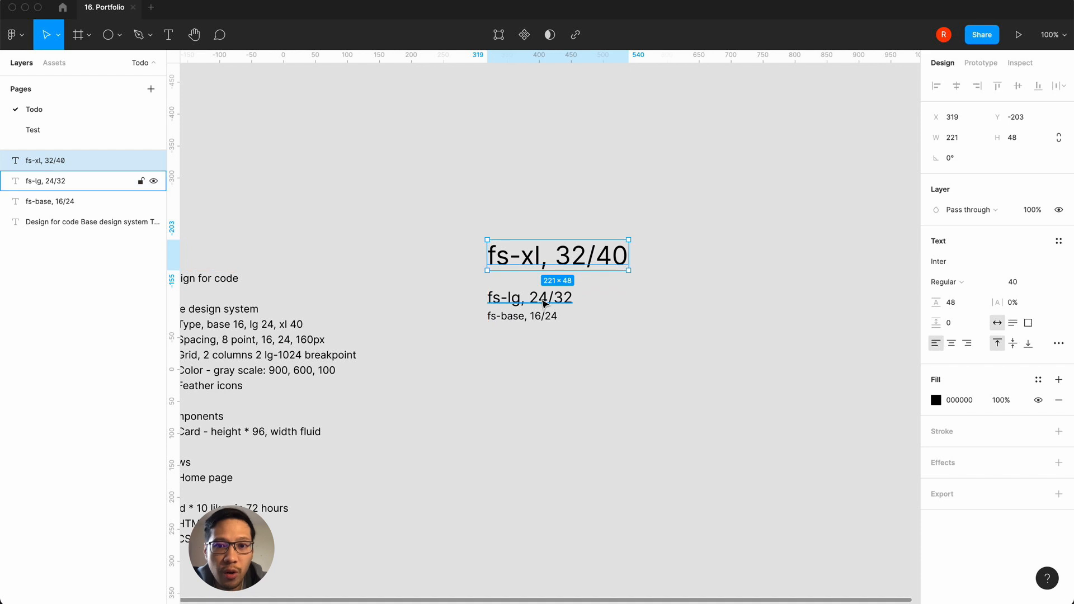
drag(561, 302, 561, 294)
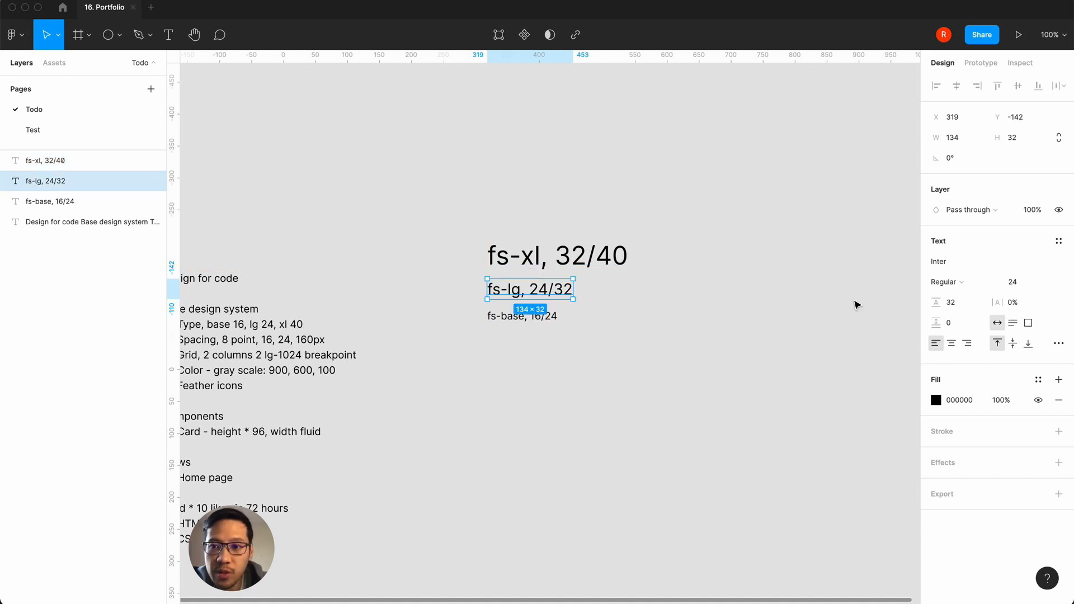
Step: Change the sizes in the fs-xl label's text to "40/48"
click(610, 260)
click(1017, 284)
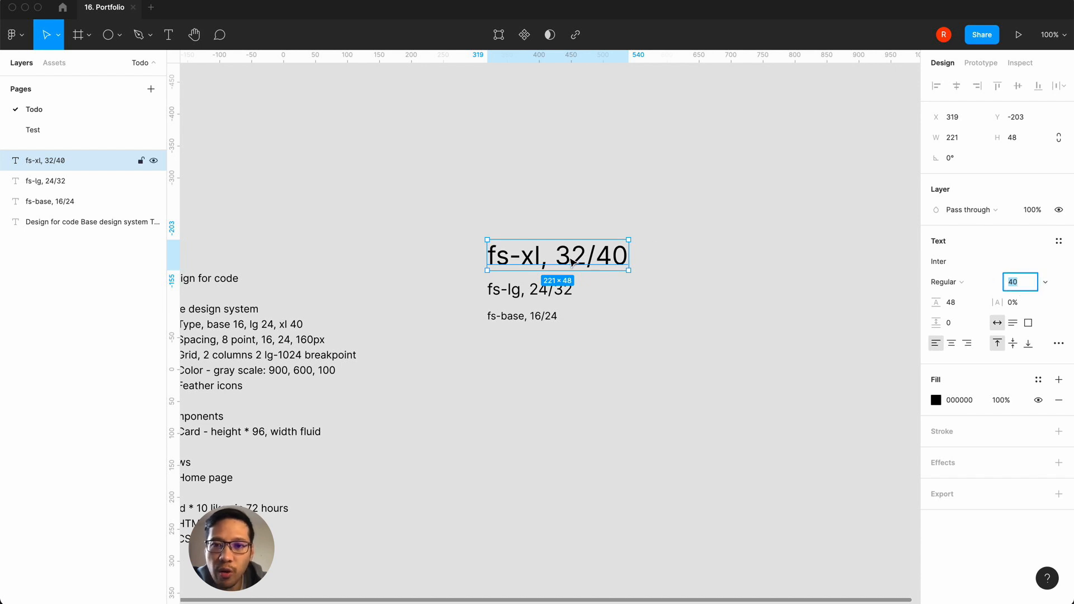
double_click(579, 257)
click(583, 256)
key(BackSpace)
key(BackSpace)
text(40)
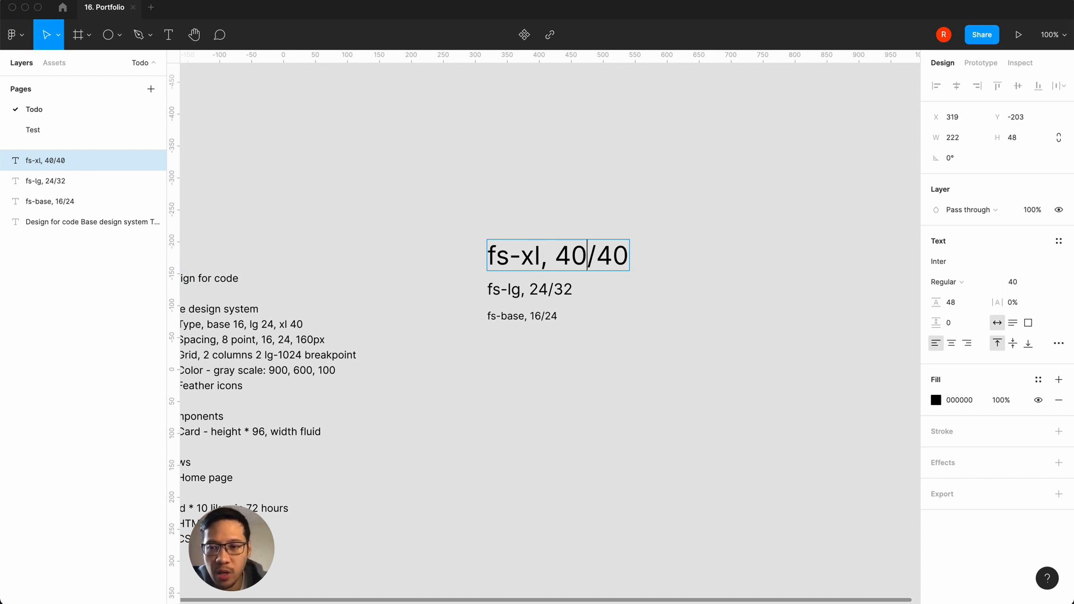
click(628, 256)
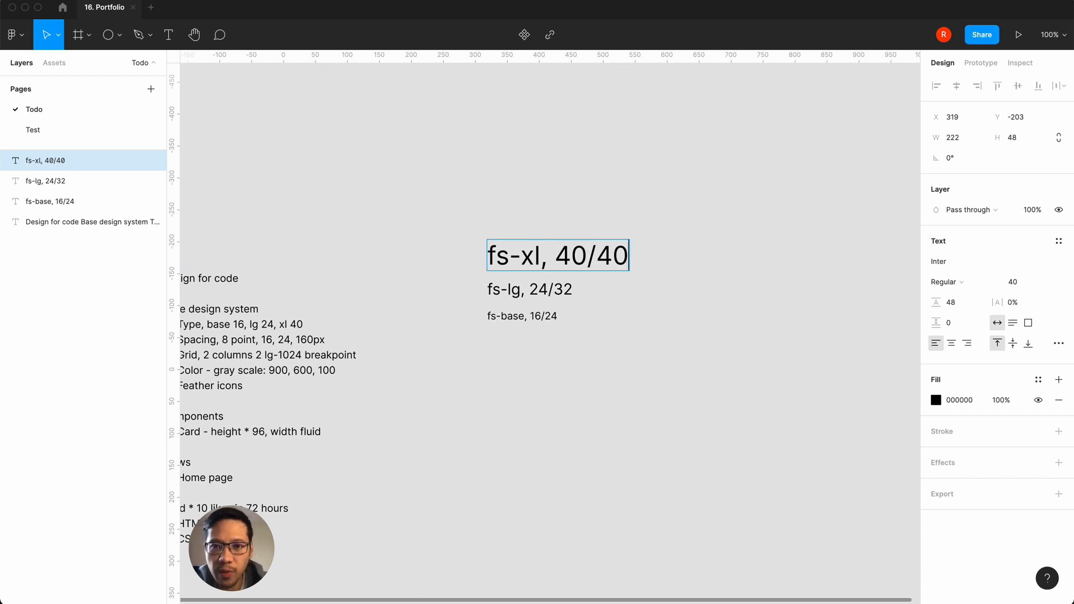
key(BackSpace)
text(8)
click(555, 313)
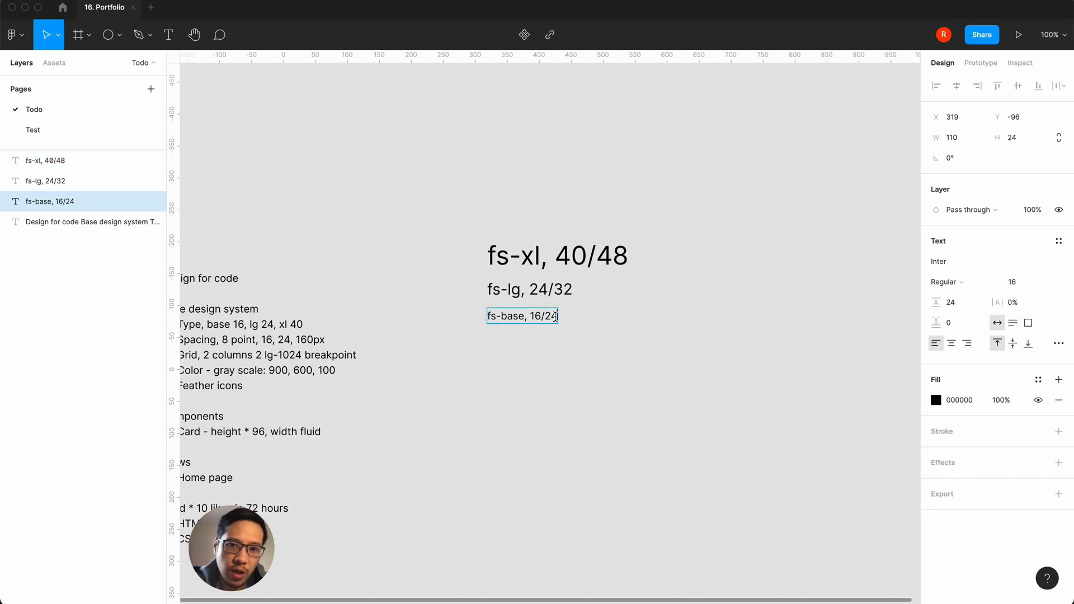
click(570, 297)
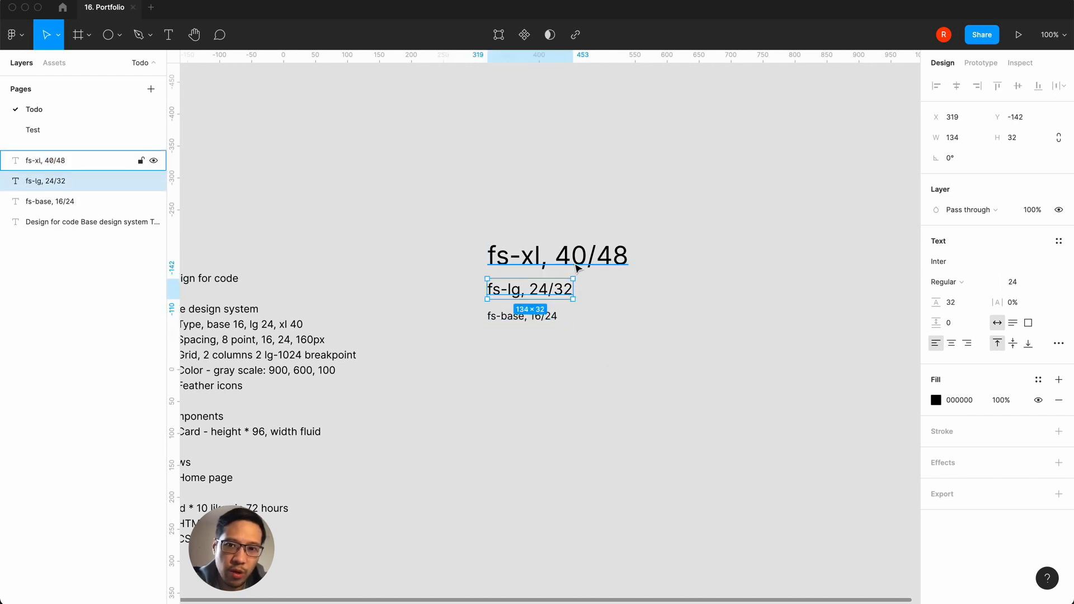
click(569, 269)
Step: Group the three type labels in a vertical auto layout frame with 40 spacing between items
click(738, 286)
drag(662, 369, 488, 189)
key(shift+a)
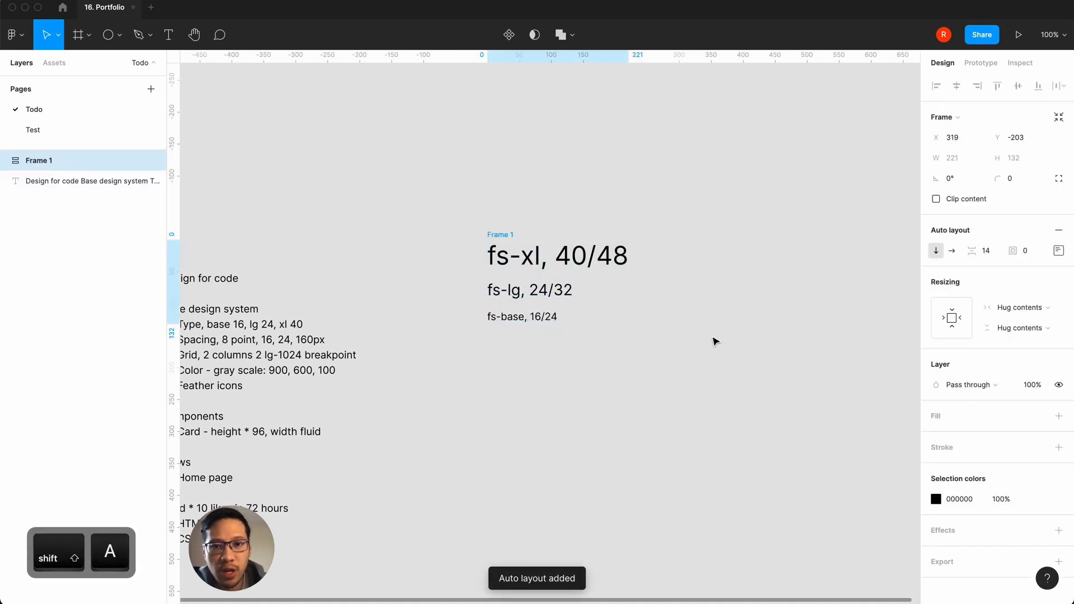
click(987, 252)
key(Return)
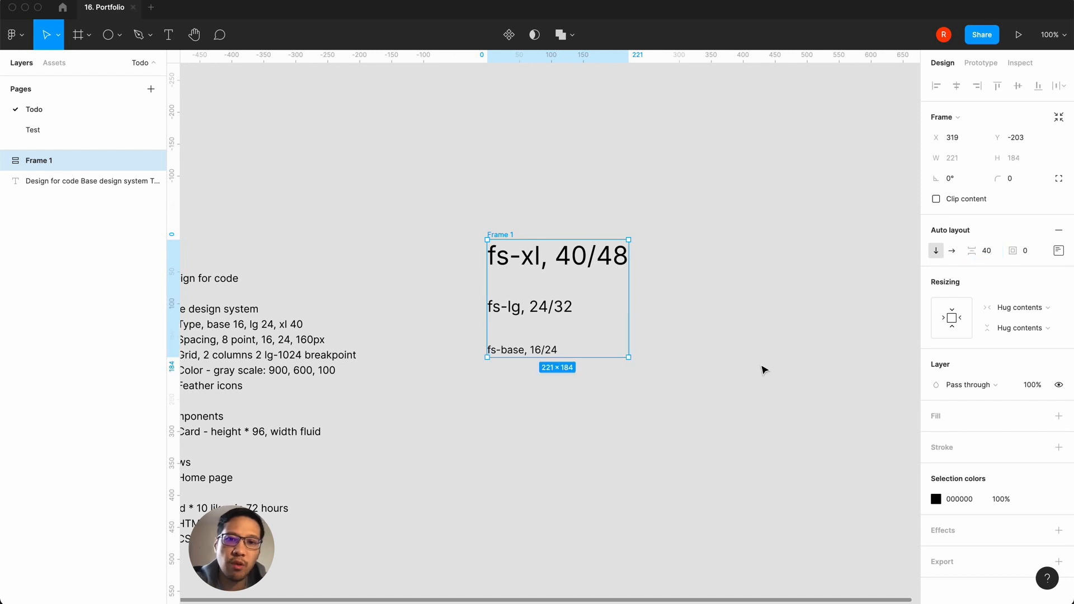
click(709, 403)
Step: Rename the auto layout frame holding the type labels as "Type scale"
click(504, 234)
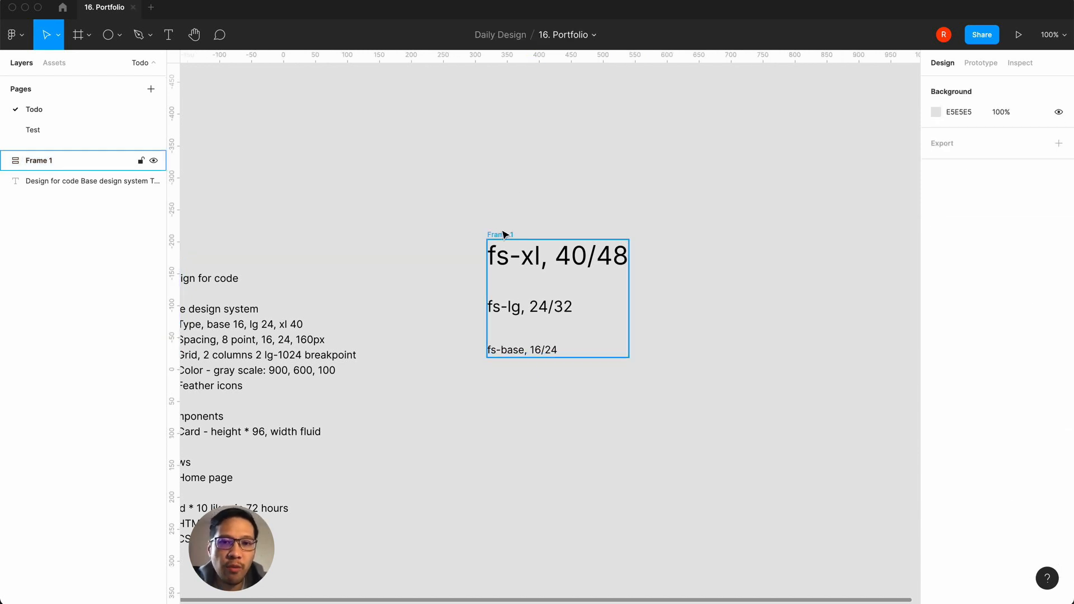
double_click(42, 160)
text(Type scale)
key(Return)
click(388, 354)
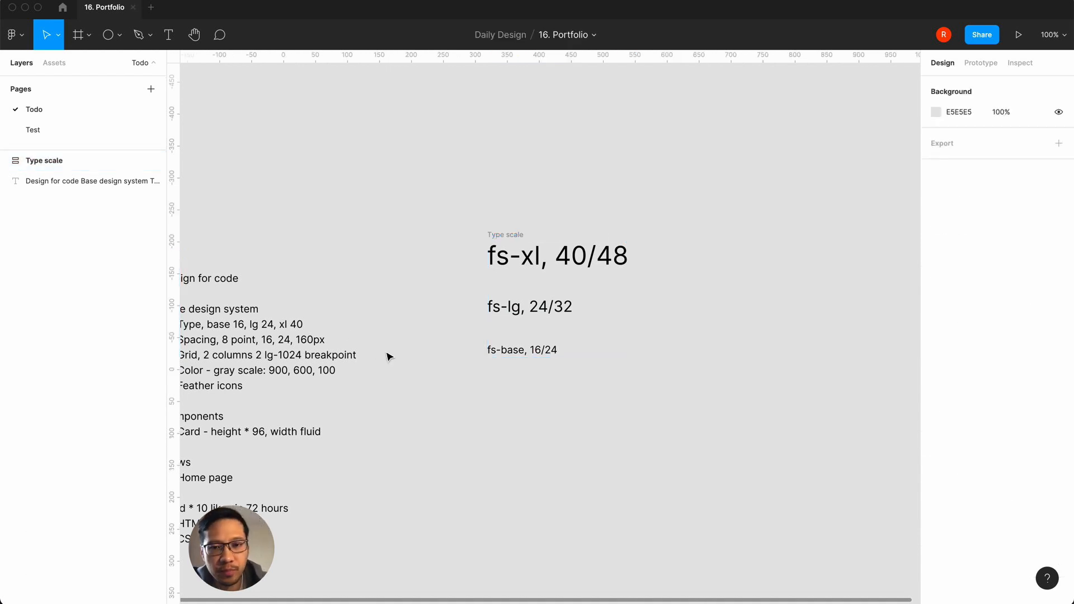
Step: Copy the name "fs-base" from the fs-base label's text, keeping the label selected
scroll(389, 356, right, 1)
click(515, 355)
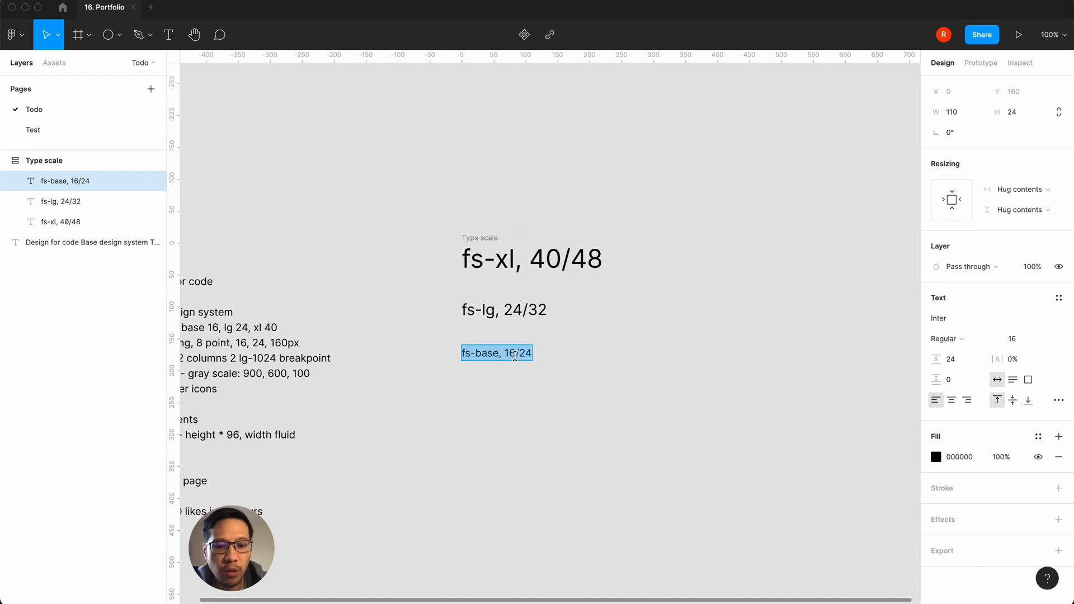
key(super+c)
click(501, 356)
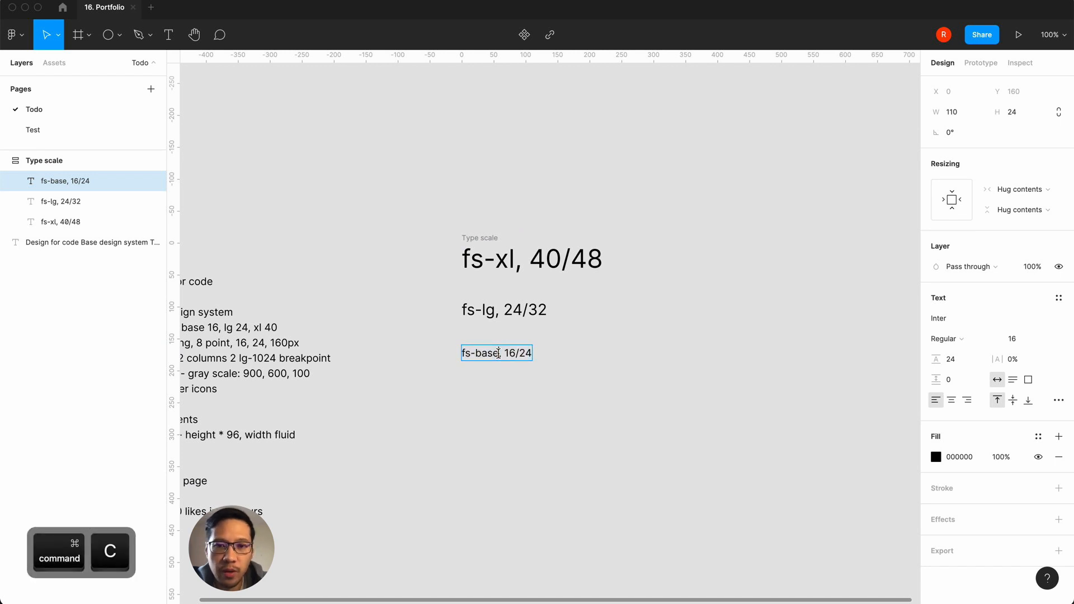
key(BackSpace)
drag(498, 356, 458, 354)
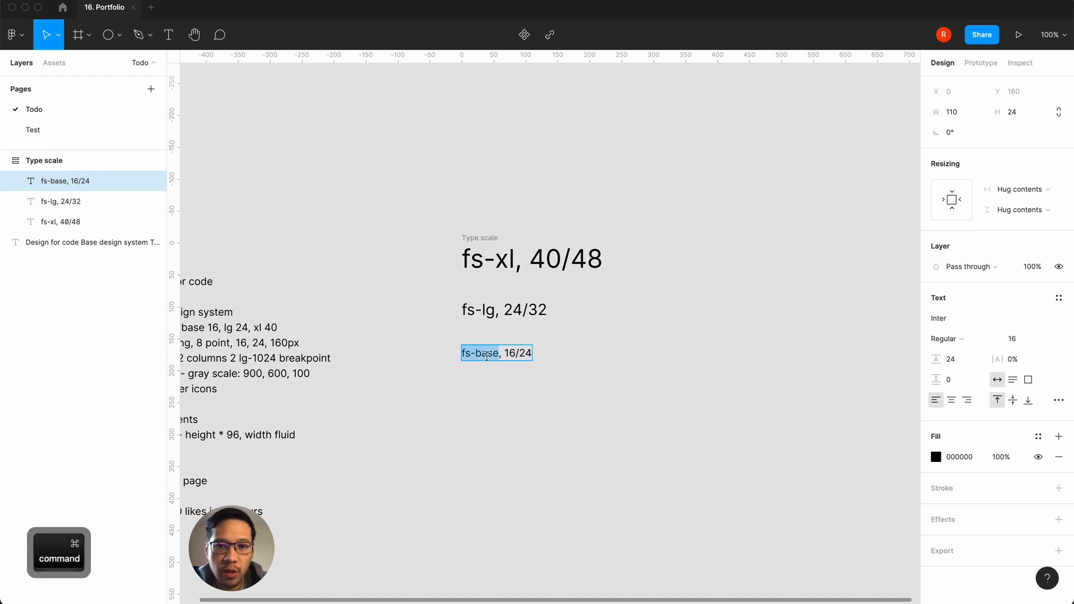
key(super+c)
click(606, 363)
double_click(518, 354)
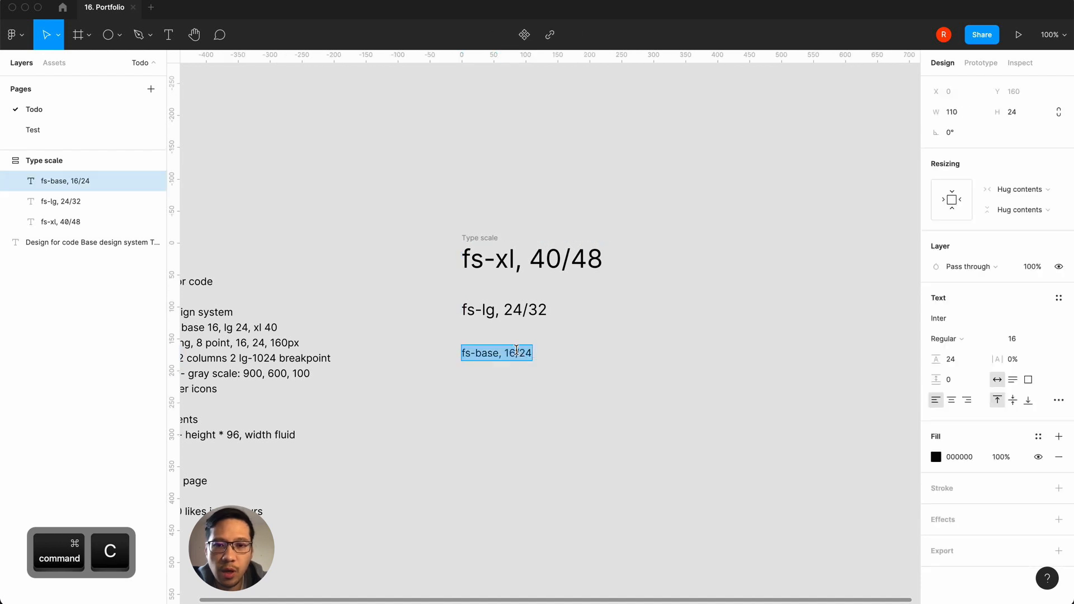
click(564, 353)
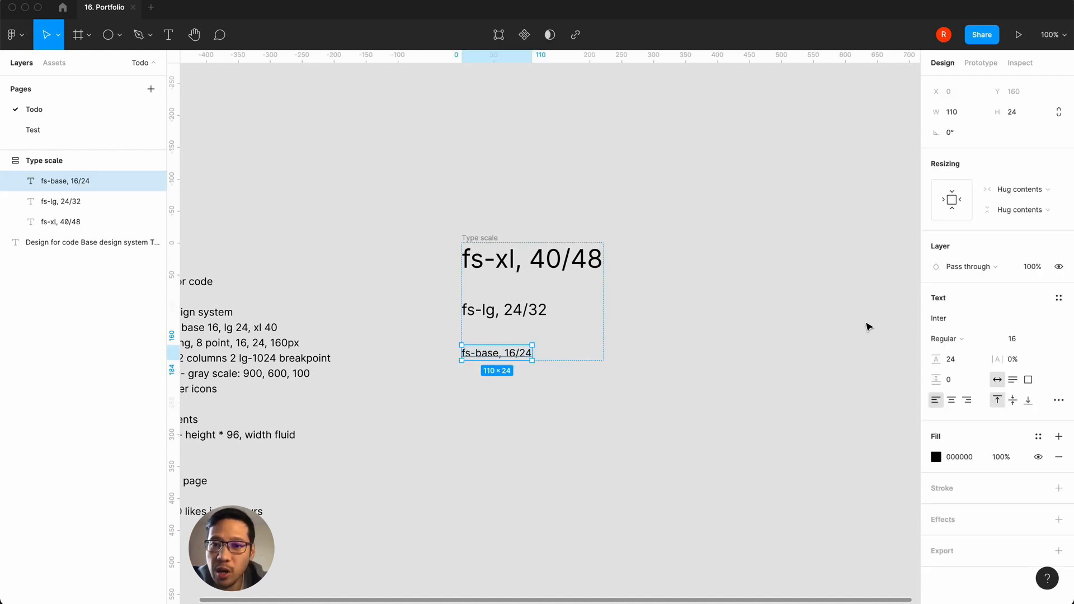
Step: Create a text style from the fs-base label using the copied name "fs-base"
click(1058, 298)
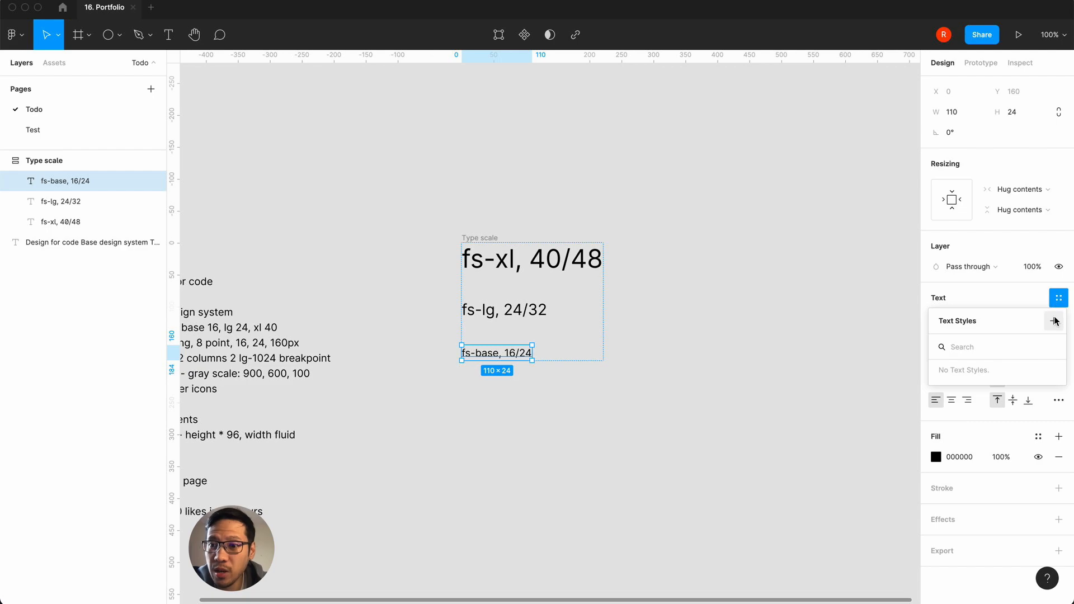
click(1054, 321)
key(super+v)
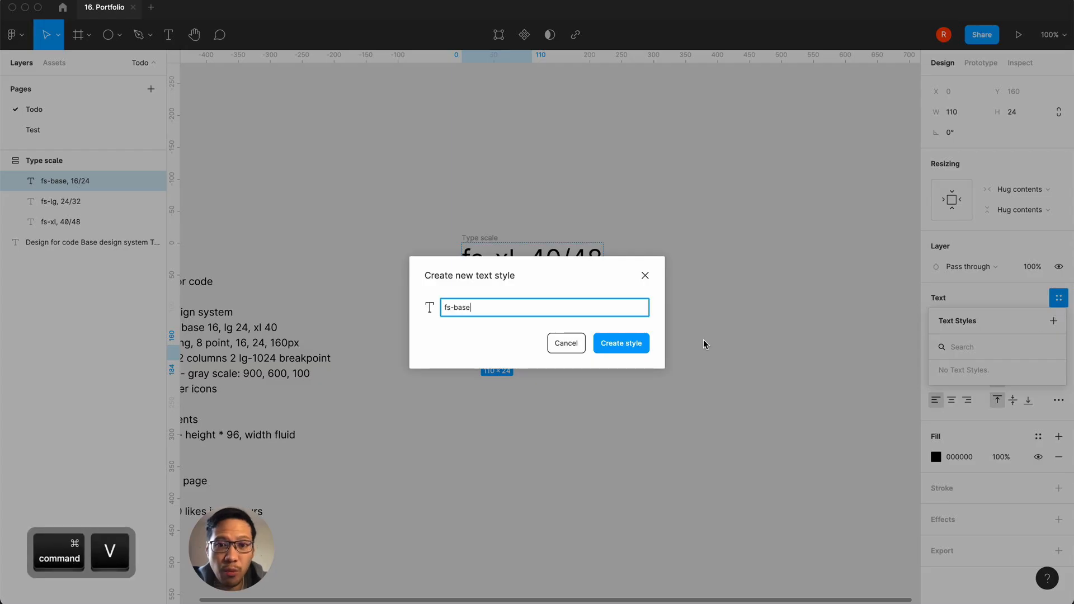
click(632, 343)
click(647, 402)
Step: Copy the name "fs-lg" from the fs-lg label's text
click(518, 305)
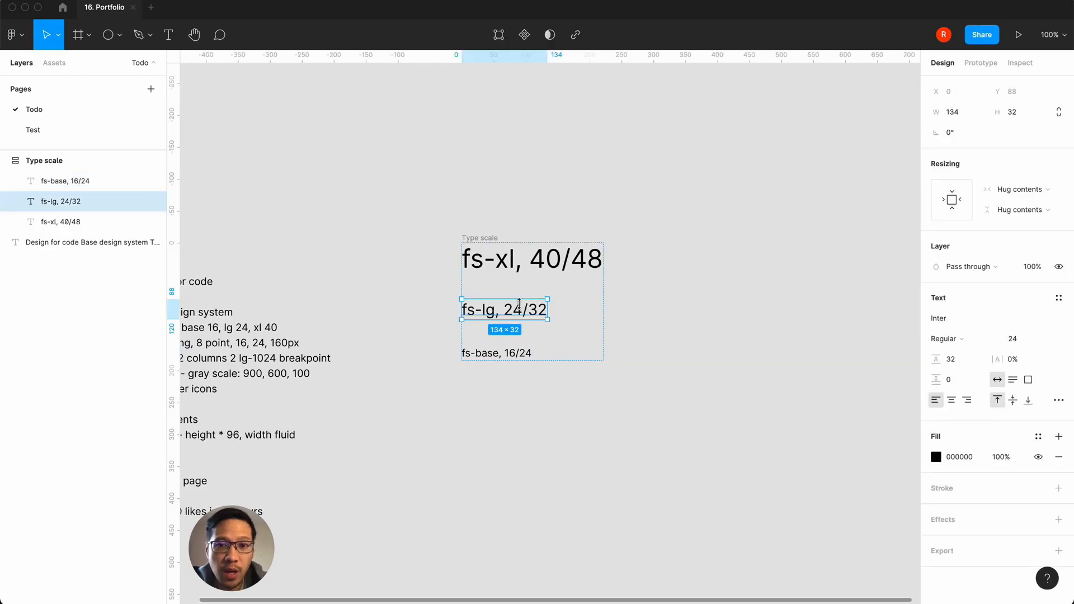
double_click(534, 319)
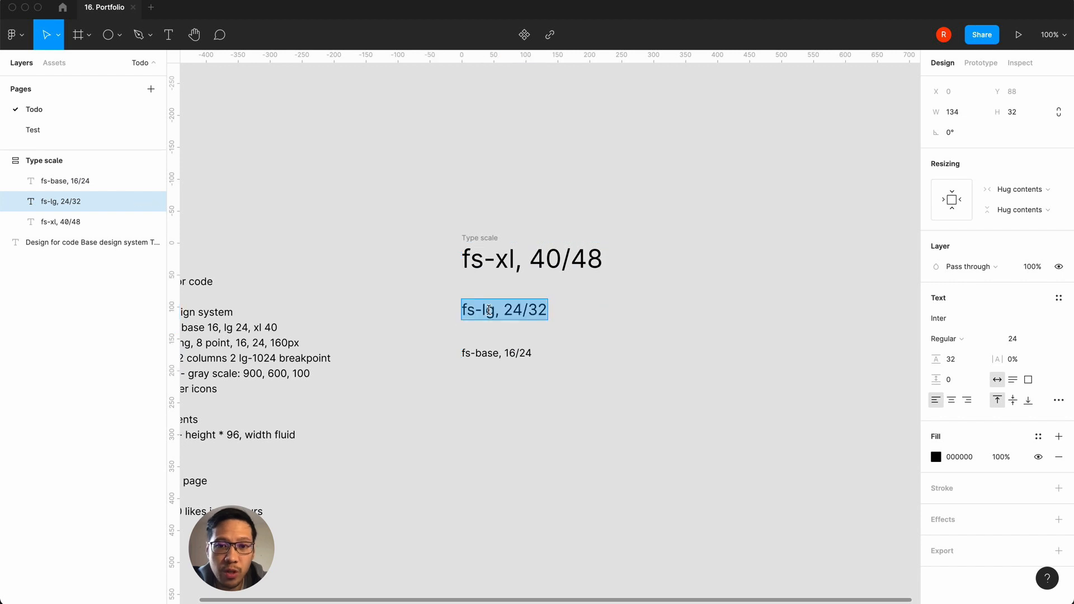
drag(487, 312, 450, 316)
key(super+c)
key(Escape)
click(615, 310)
Step: Create a text style from the fs-lg label using the copied name "fs-lg"
click(532, 311)
click(1063, 305)
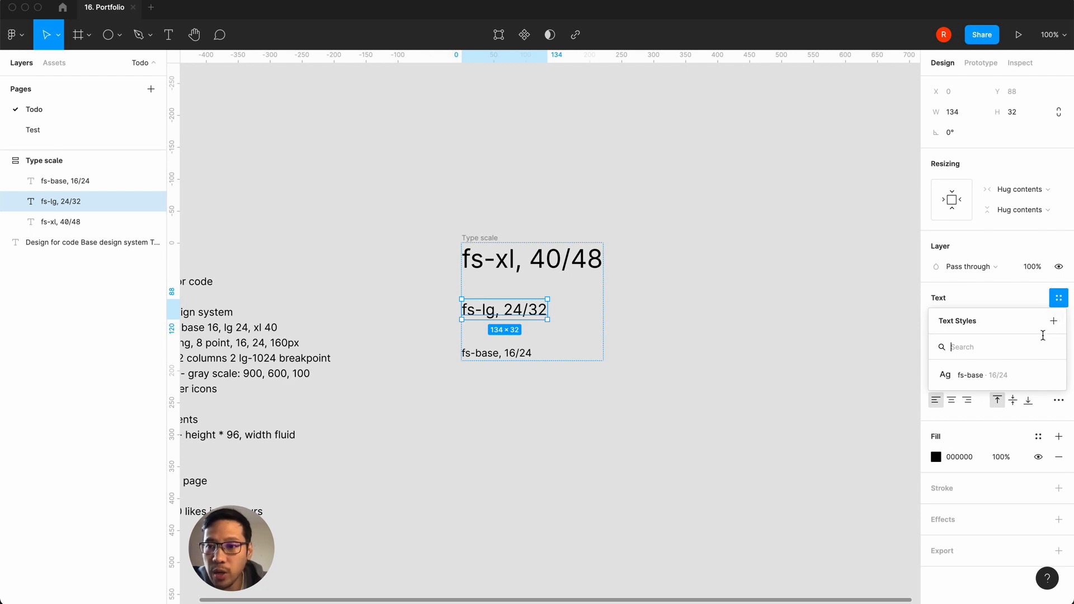
click(1052, 321)
key(super+v)
click(621, 343)
click(633, 355)
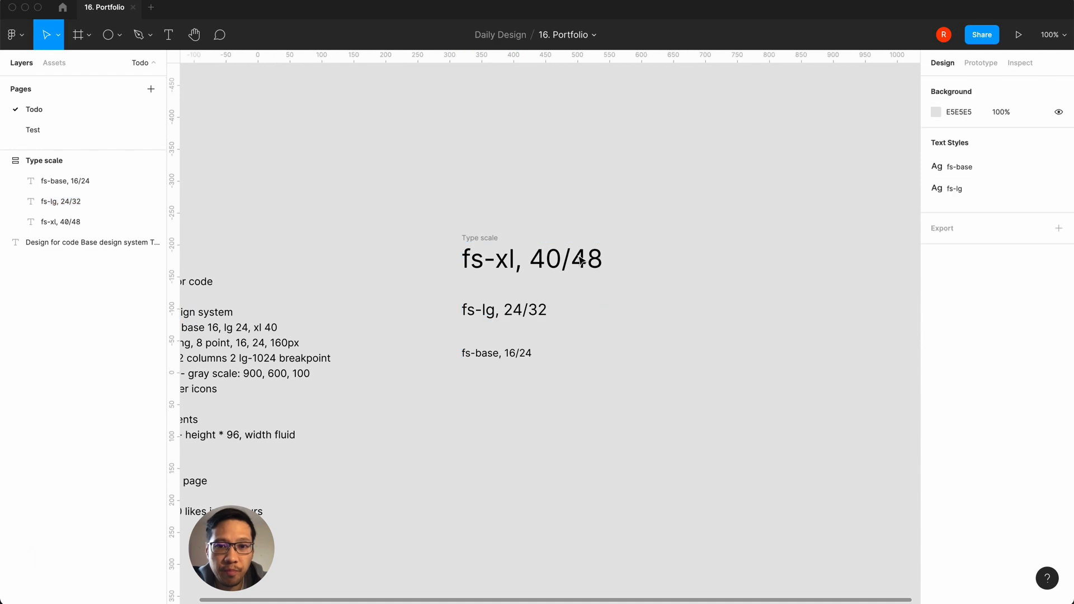
Step: Copy the name "fs-xl" from the fs-xl label's text
double_click(511, 262)
click(515, 261)
drag(515, 261, 462, 260)
key(super+c)
key(Escape)
key(Escape)
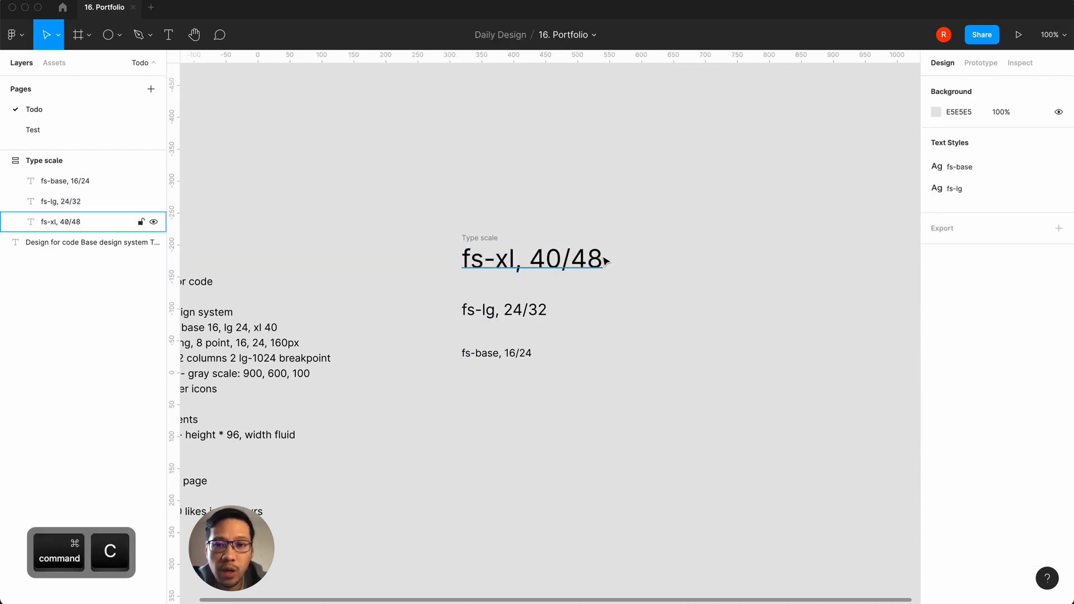
Step: Create a text style from the fs-xl label using the copied name "fs-xl"
click(604, 261)
click(1058, 297)
click(1053, 321)
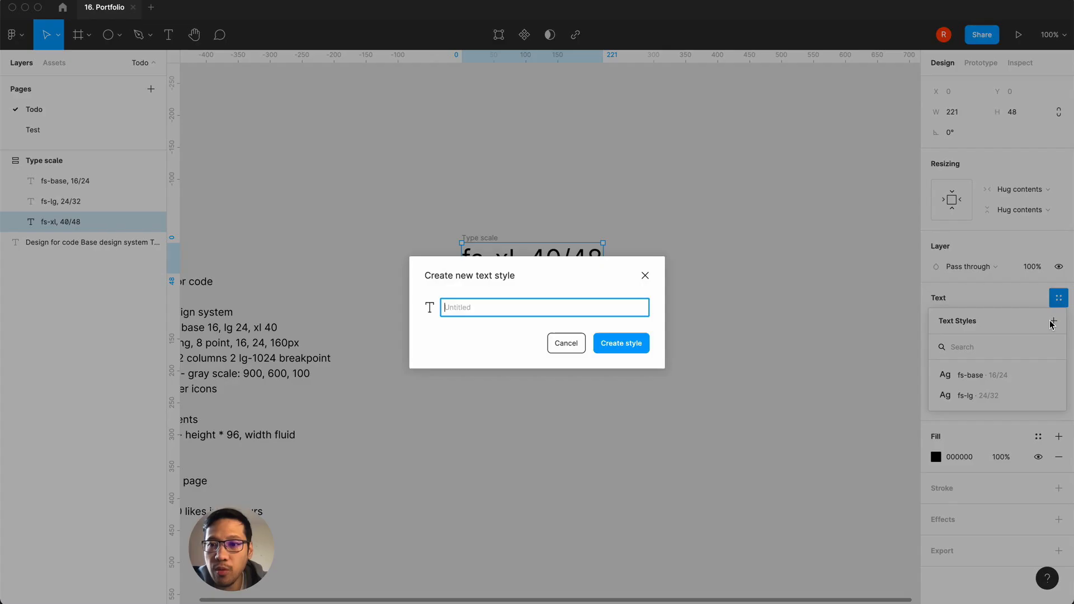
key(super+v)
click(628, 344)
click(622, 387)
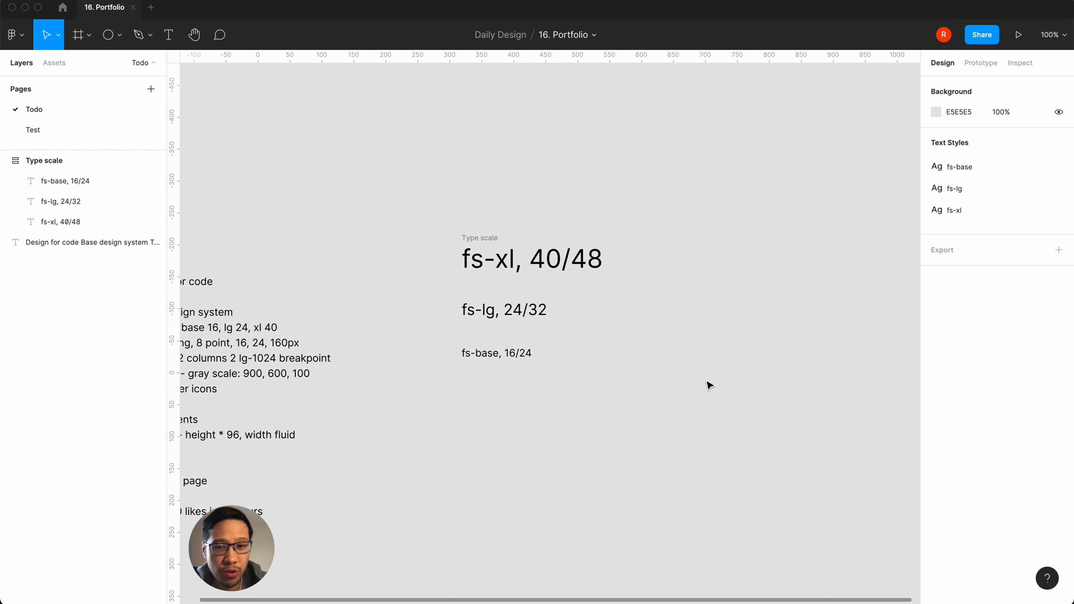
Step: Duplicate the fs-xl label and set the copy, detached from its text style, to Semi Bold weight
click(529, 262)
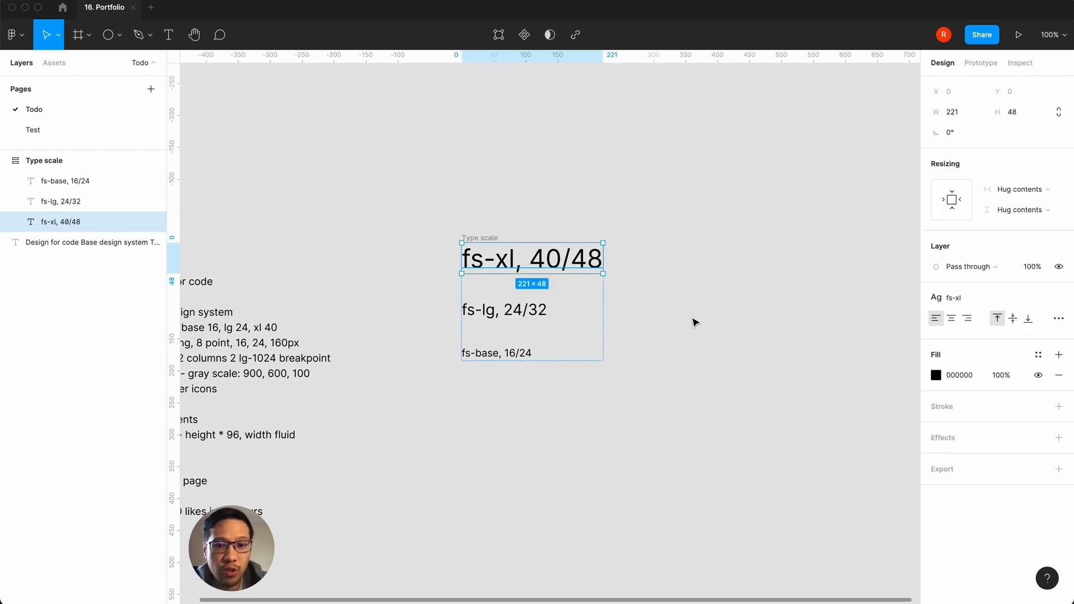
key(super+d)
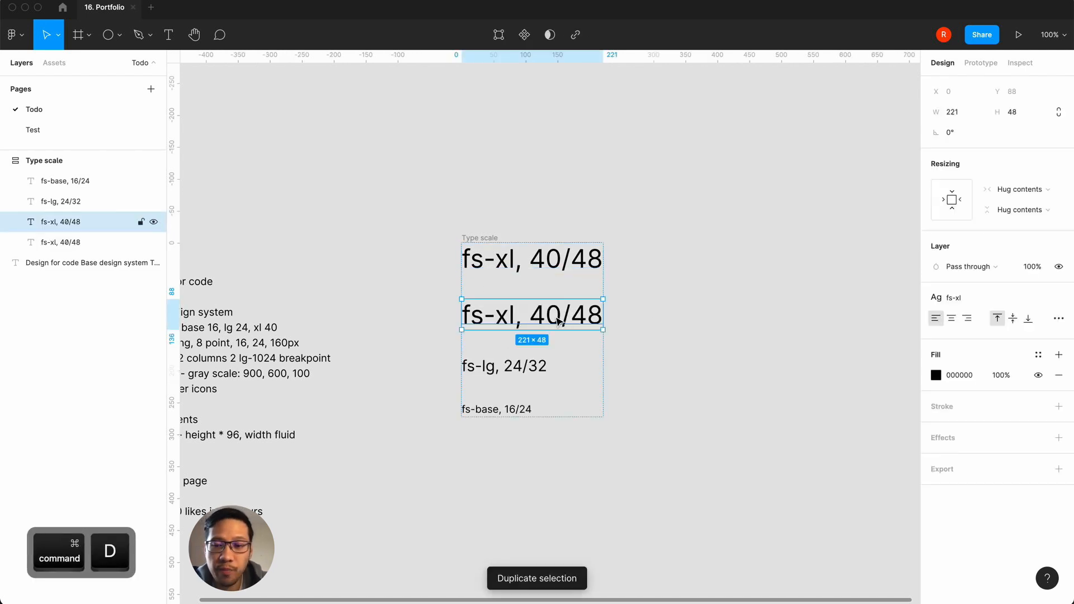
mouse_move(952, 305)
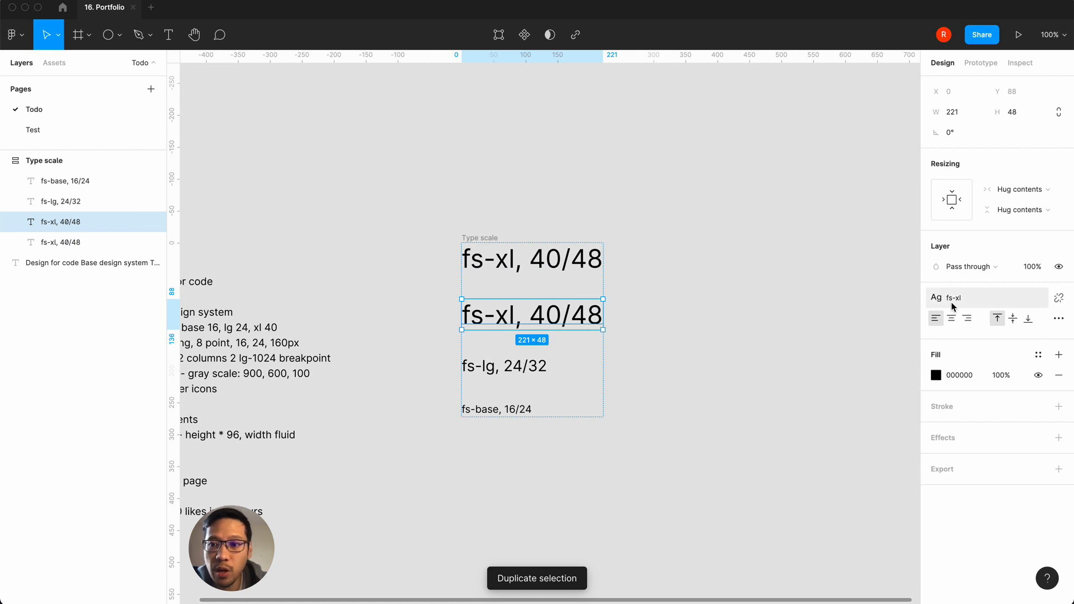
click(1056, 300)
click(958, 340)
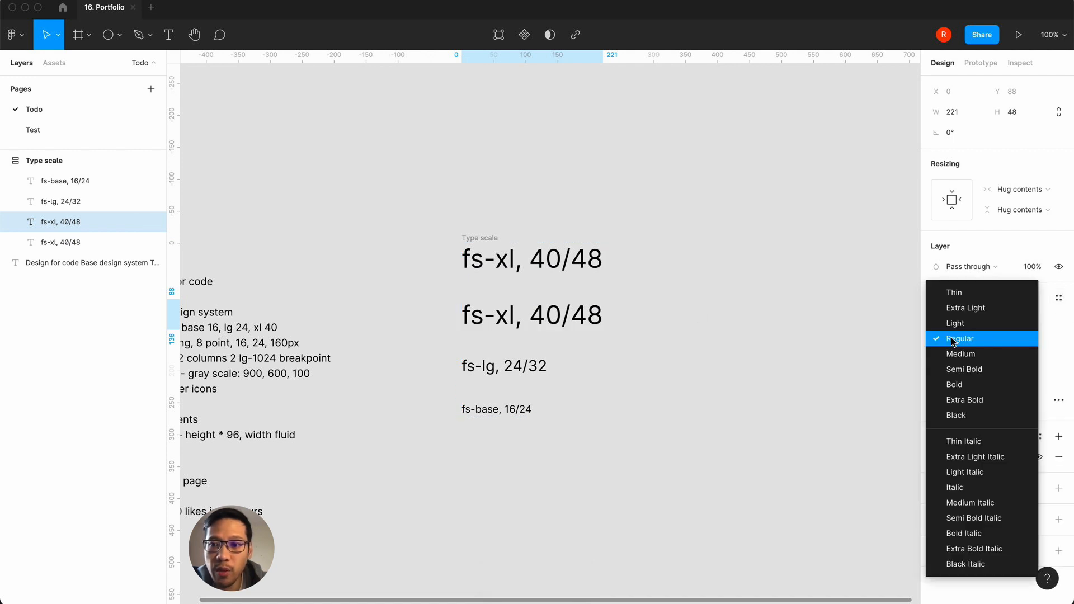
click(955, 370)
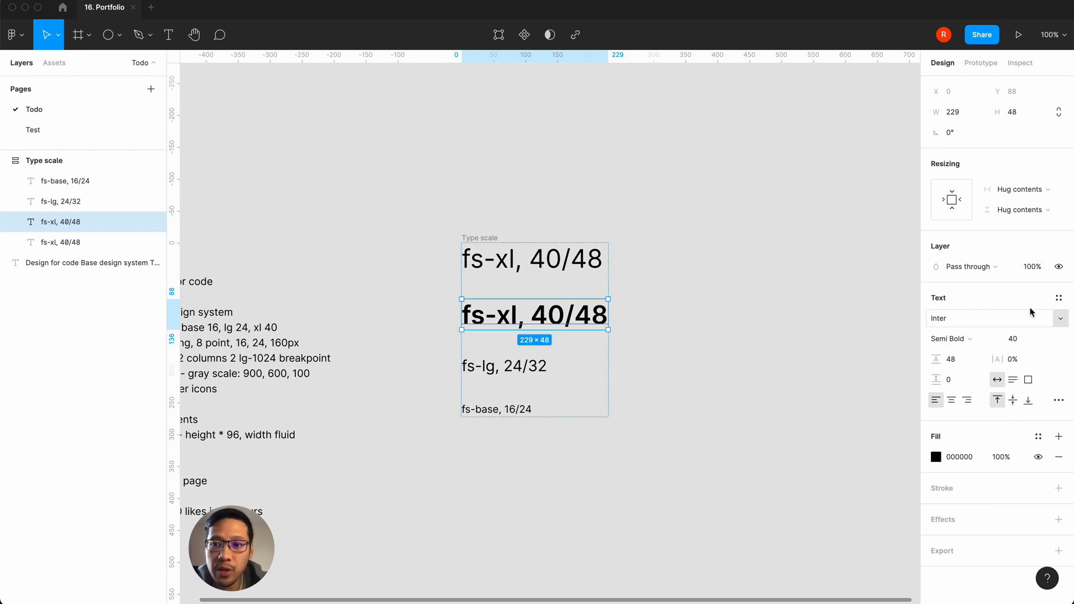
Step: Create a text style named "fs-xl / font-semibold" from the semi-bold fs-xl label
click(1059, 299)
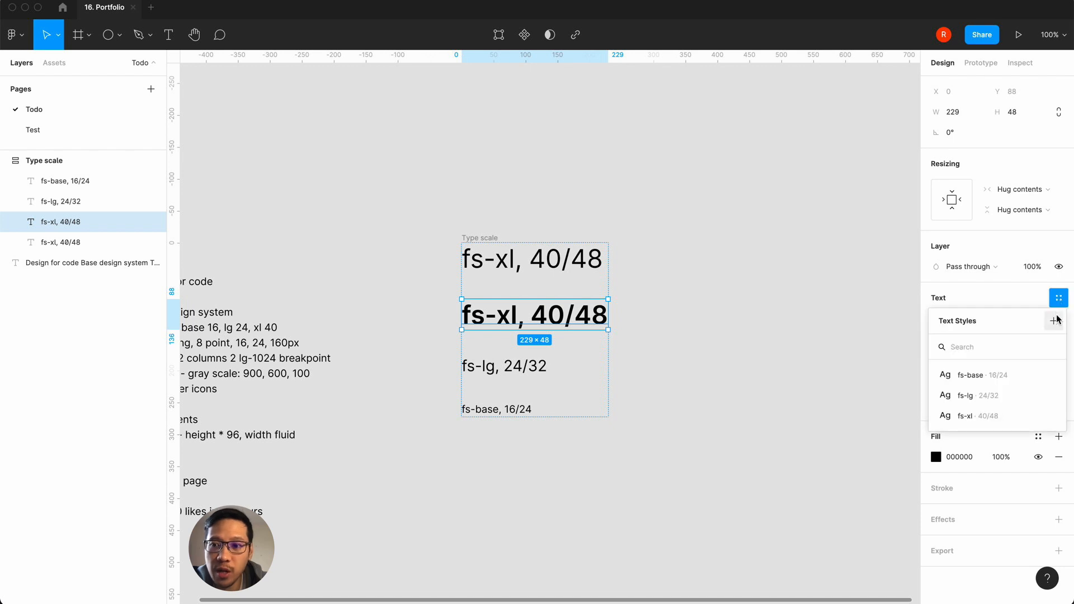
click(1053, 321)
key(super+v)
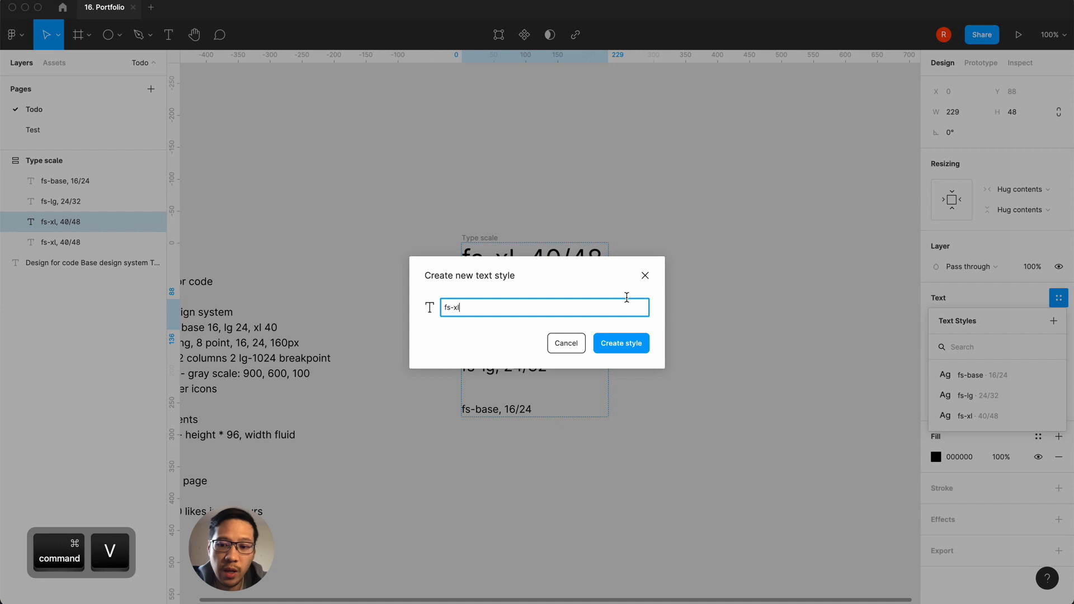
text(/ )
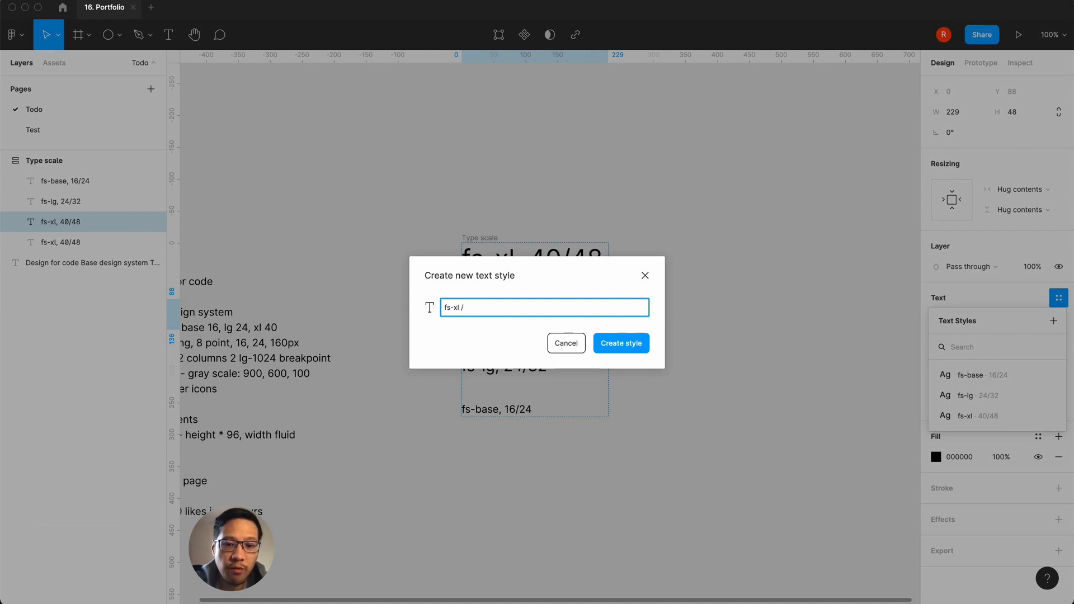
text(font-semibold)
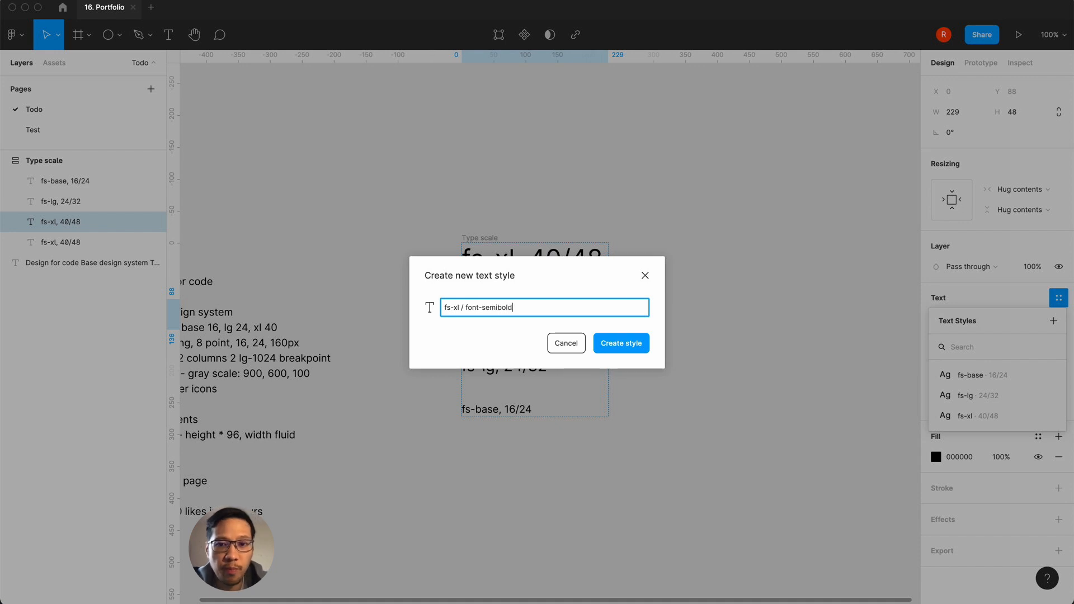
click(611, 349)
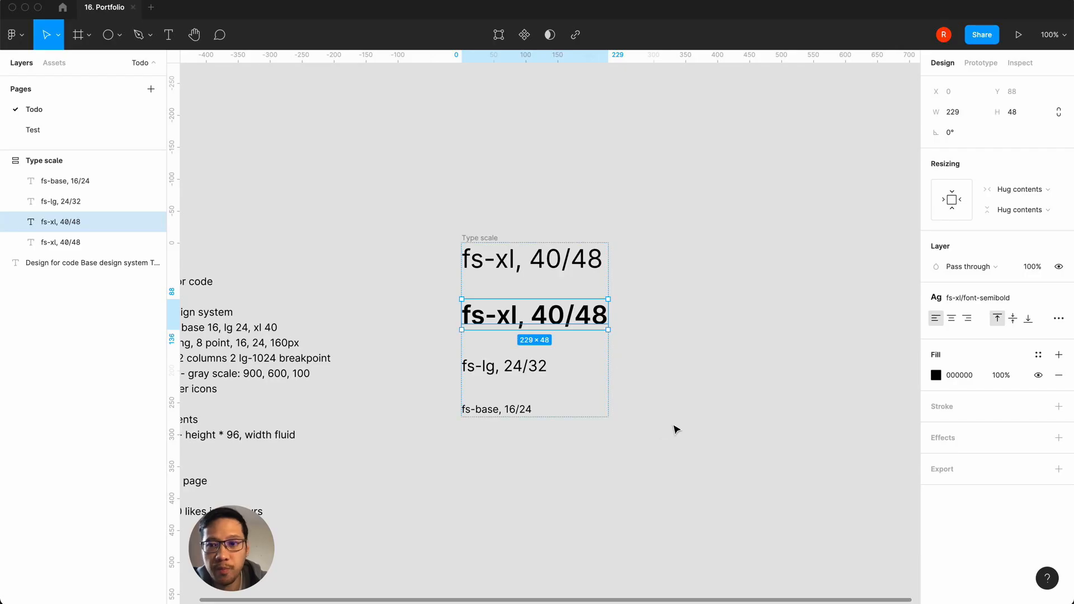
click(701, 423)
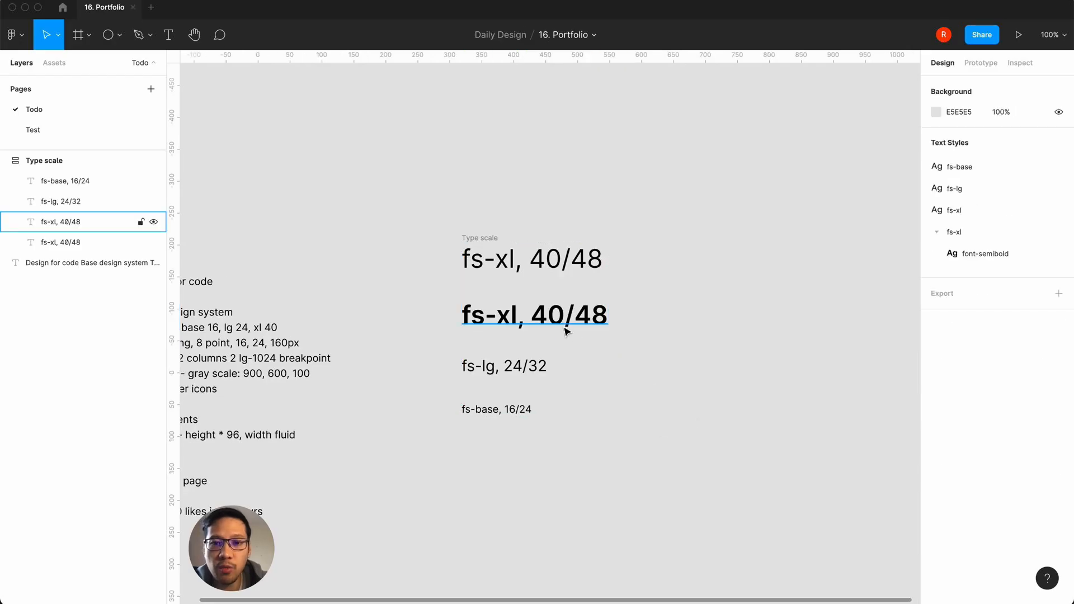
click(539, 323)
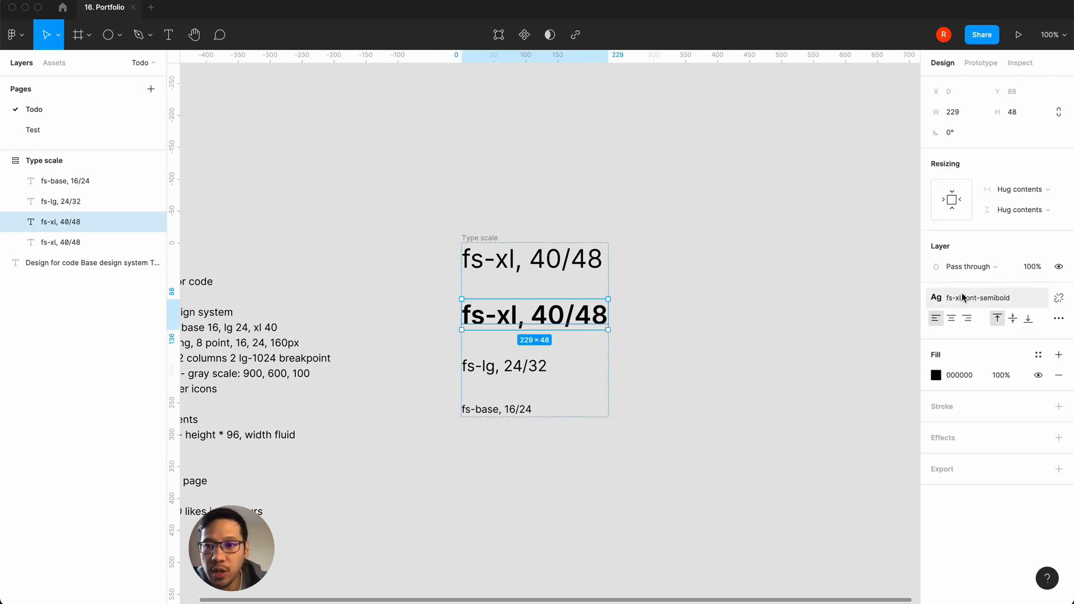
Step: Create a new frame in the empty area beside the type scale and set its size to 8 × 8
click(833, 358)
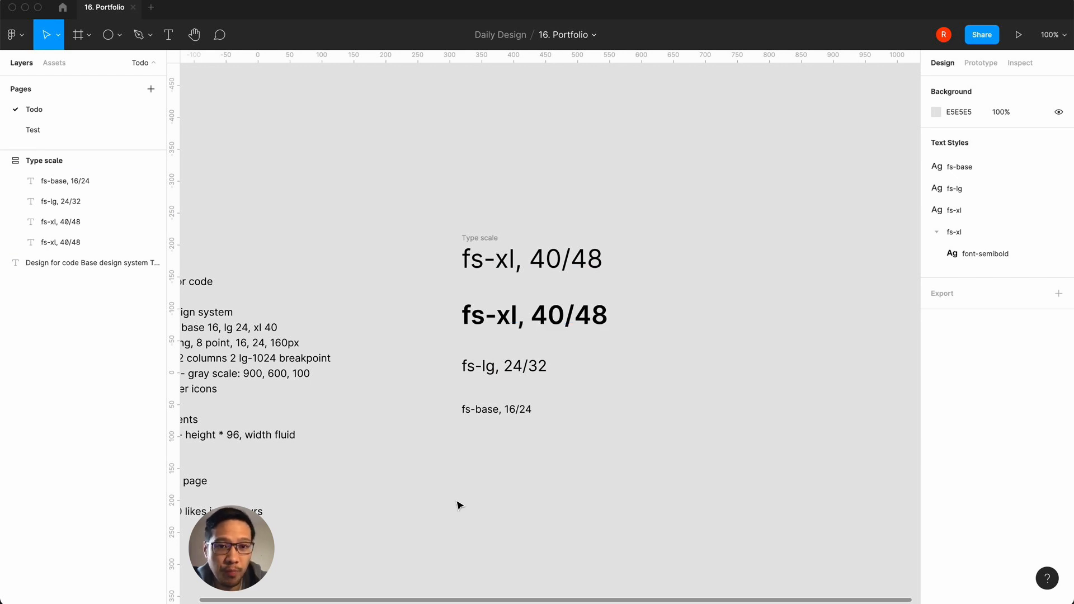
scroll(450, 226, left, 3)
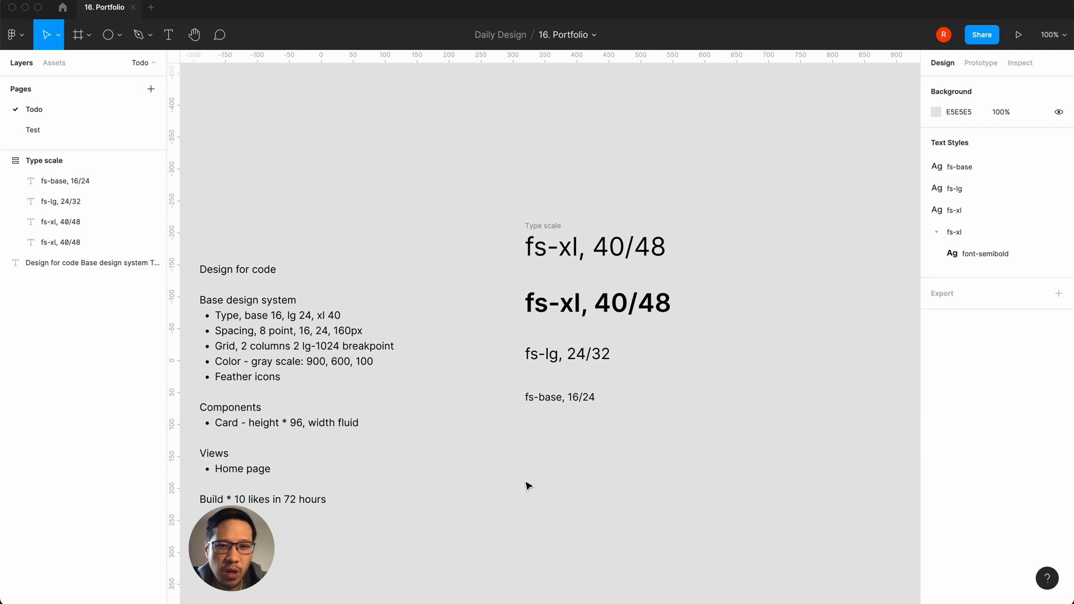
scroll(527, 486, left, 1)
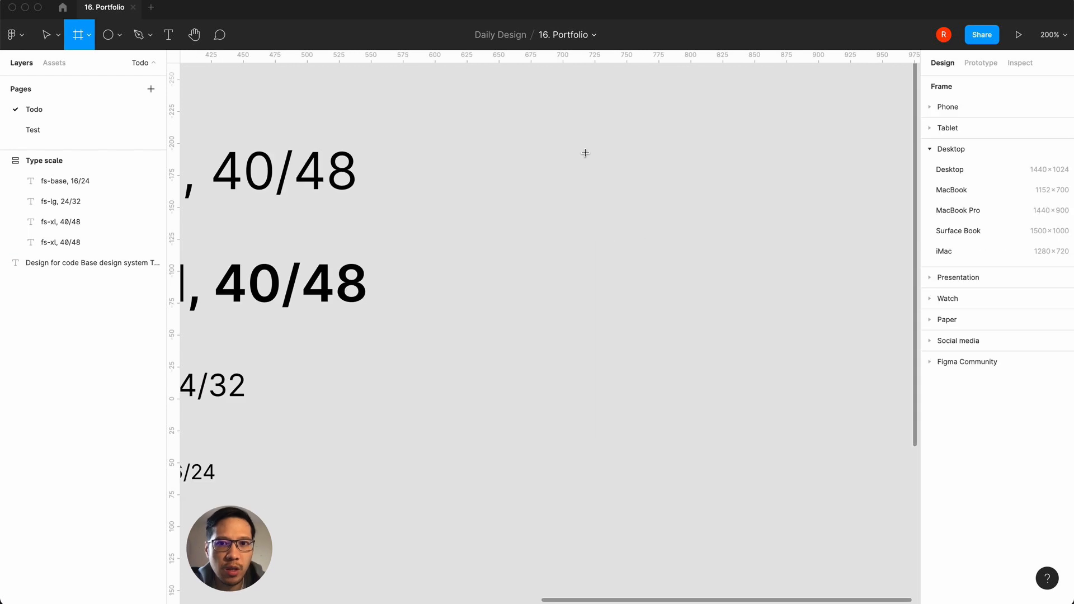
click(585, 153)
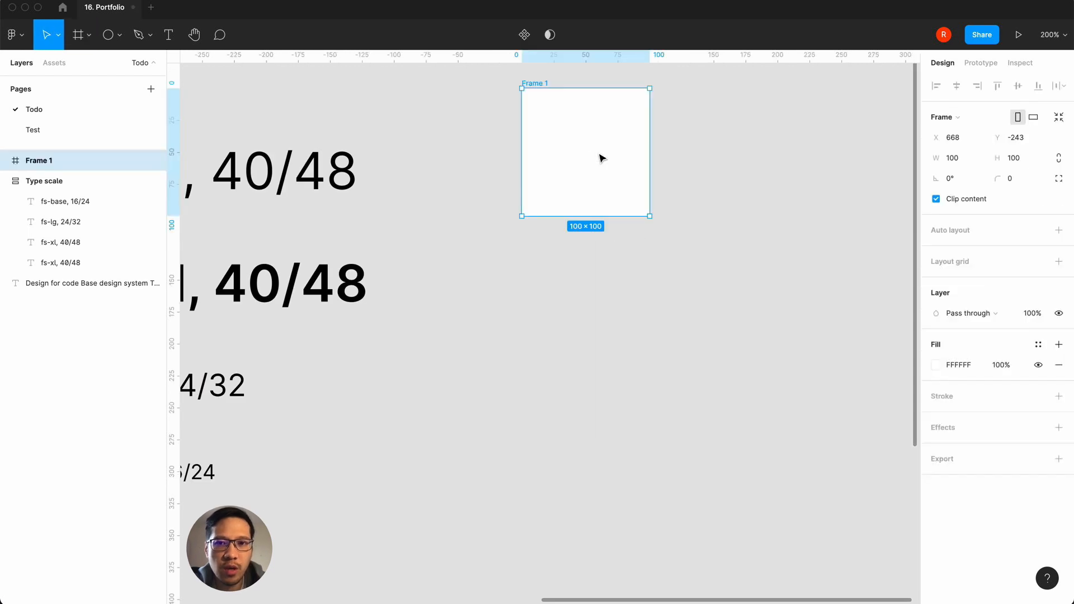
click(966, 164)
double_click(968, 165)
text(1)
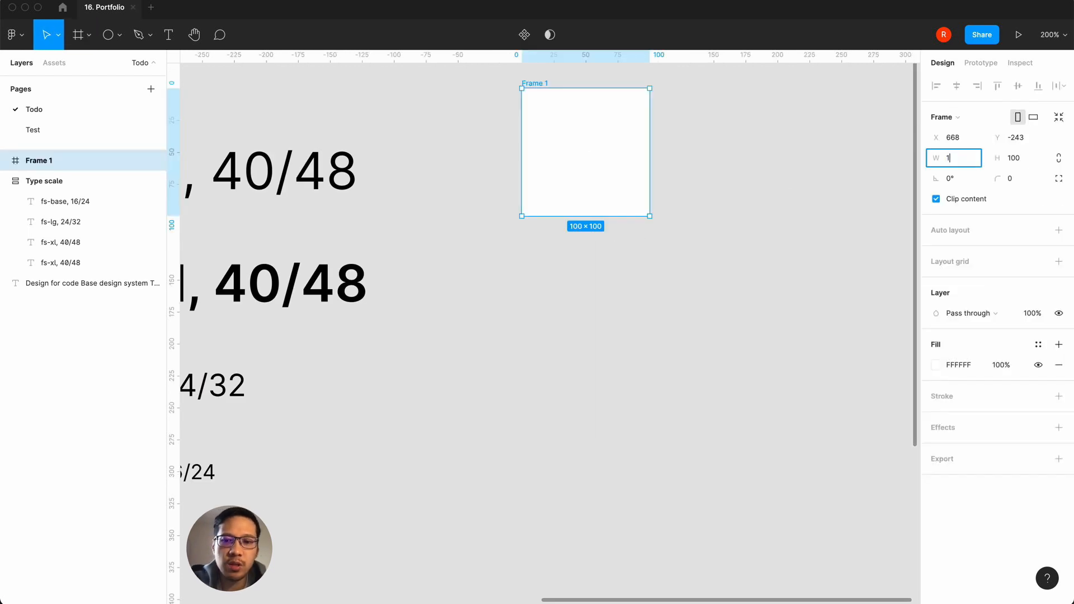
key(Tab)
text(8)
key(Return)
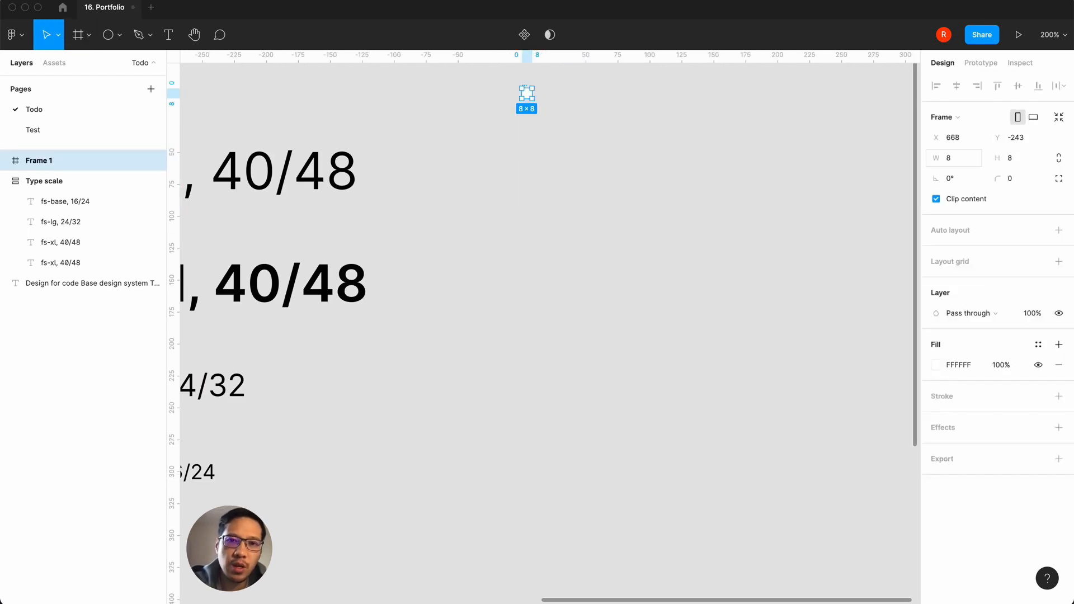
Step: Move the 8 × 8 frame down level with the regular fs-xl sample and fill it with black 000000
click(656, 267)
drag(535, 93, 537, 193)
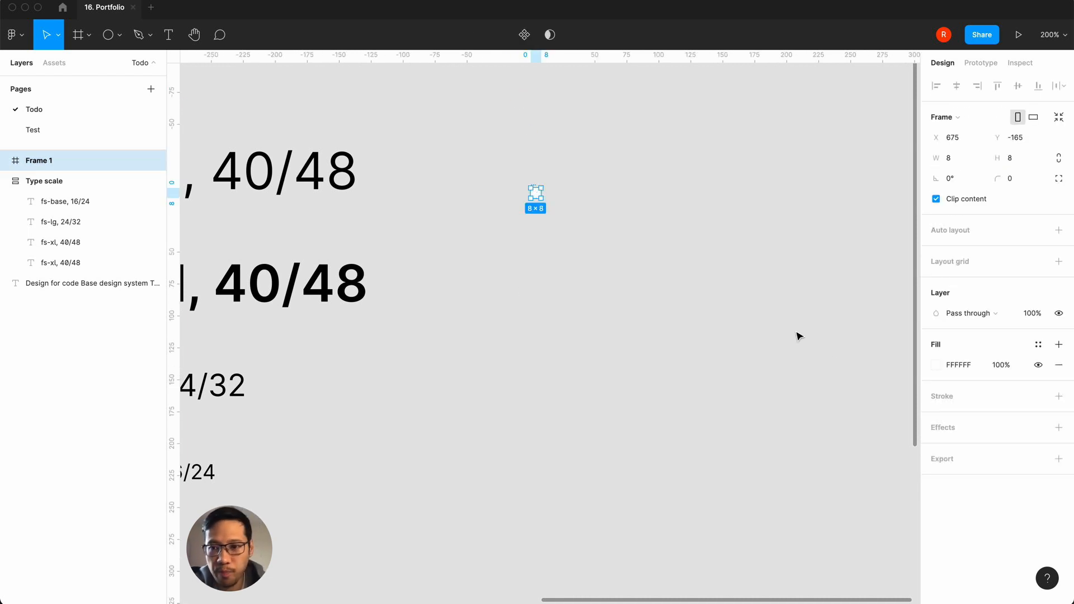
click(935, 364)
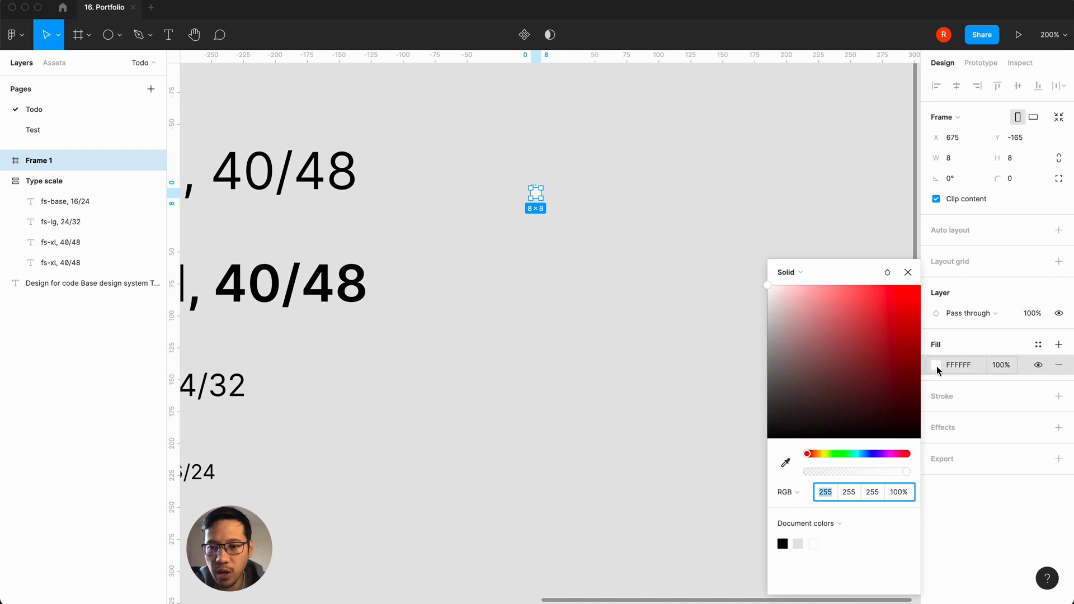
click(782, 544)
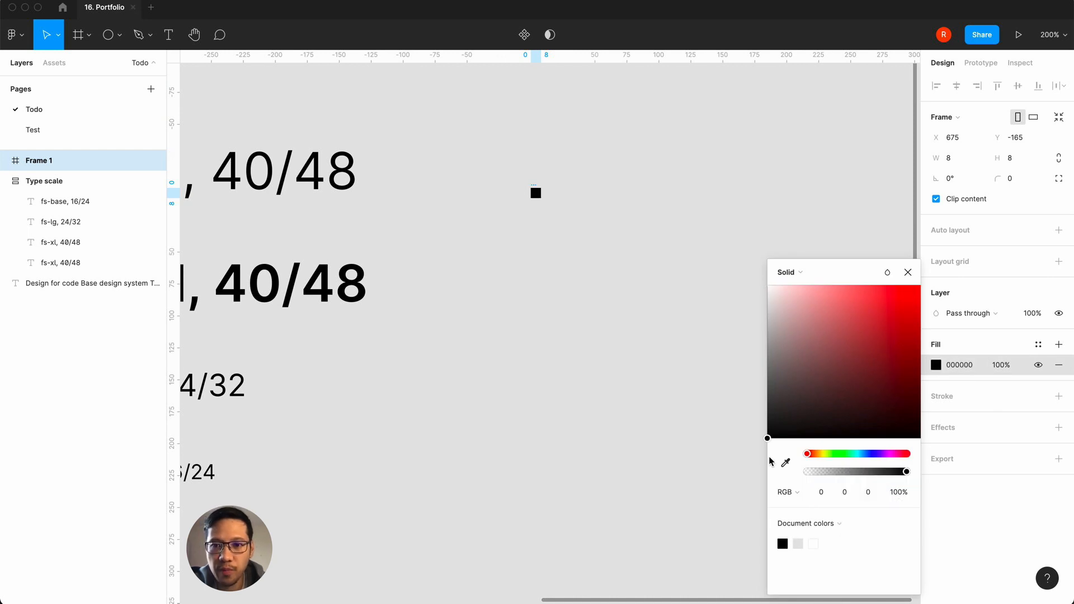
click(908, 272)
click(692, 268)
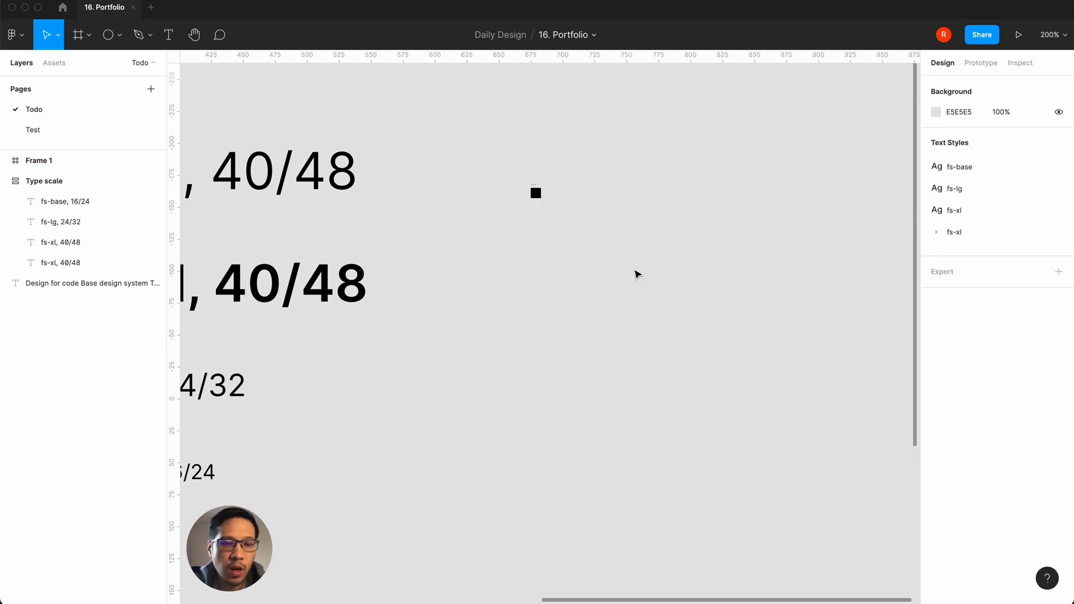
click(536, 194)
click(624, 248)
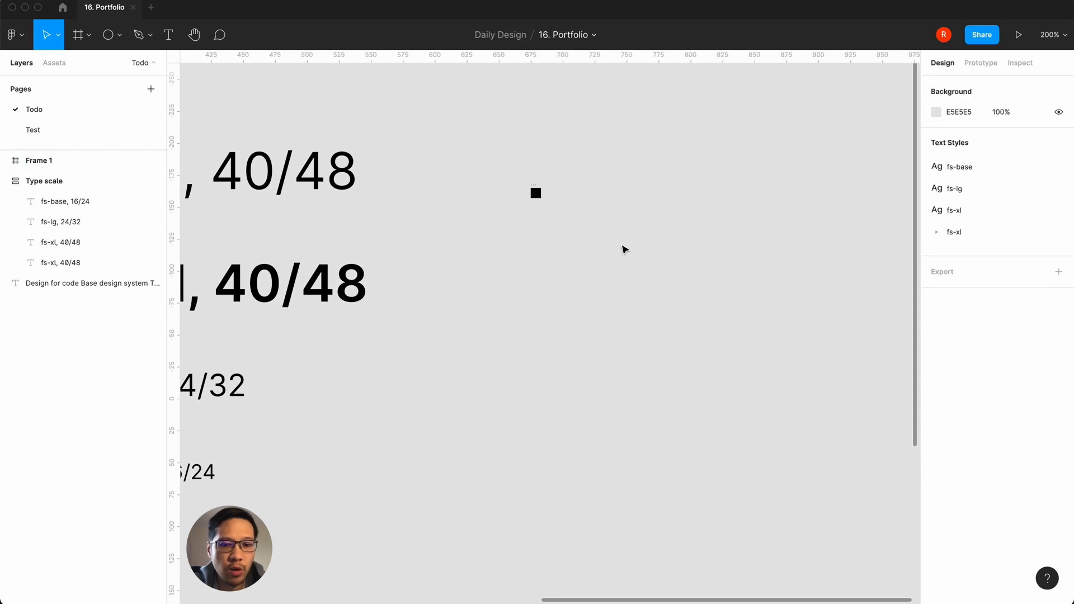
Step: Add an "8px" text label beside the black square and apply the fs-base text style to it
key(t)
click(559, 192)
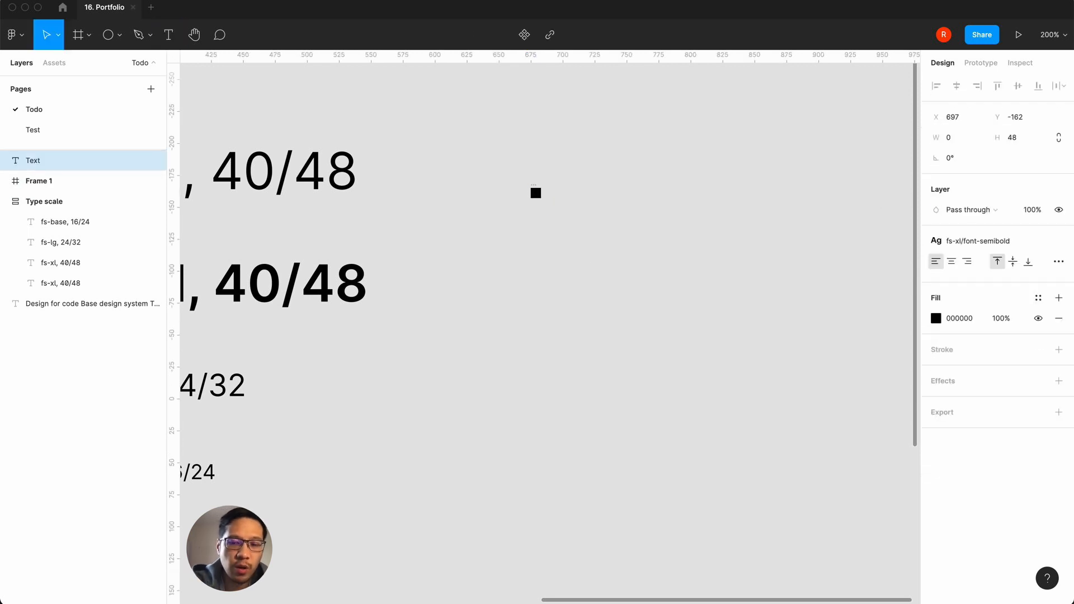
text(8px)
key(Escape)
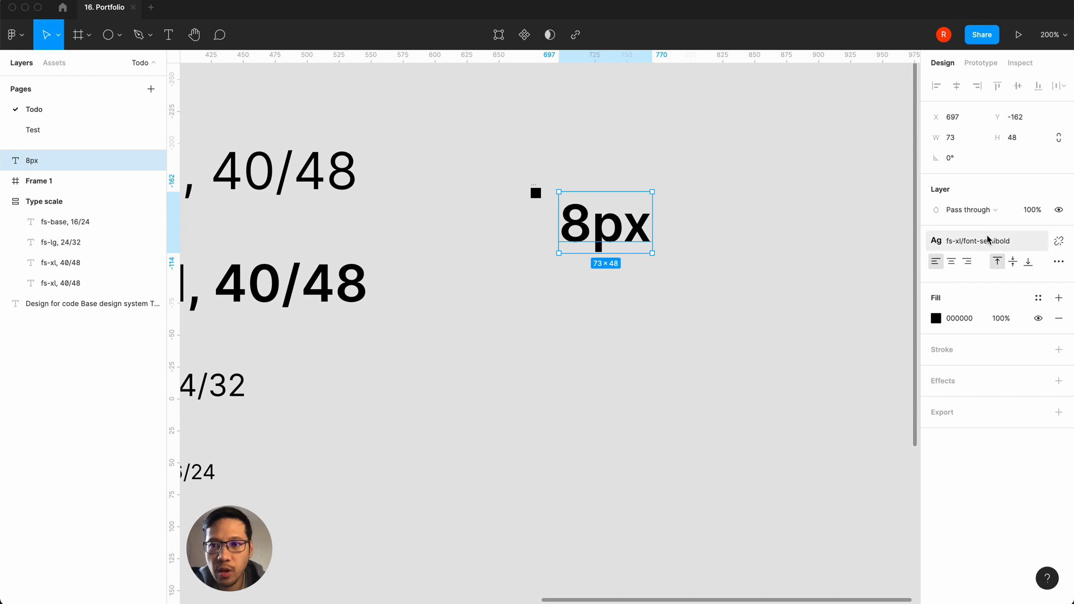
click(1003, 241)
click(962, 317)
click(649, 293)
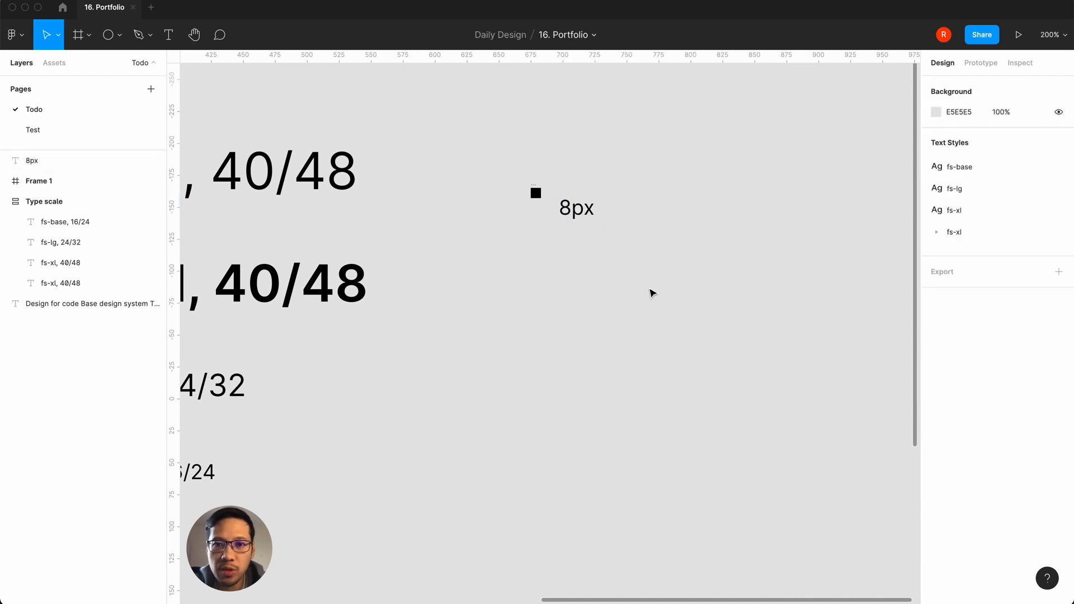
Step: Move the 8px label level with the black square, 16 px apart, and wrap both in an auto layout frame
drag(582, 210, 585, 193)
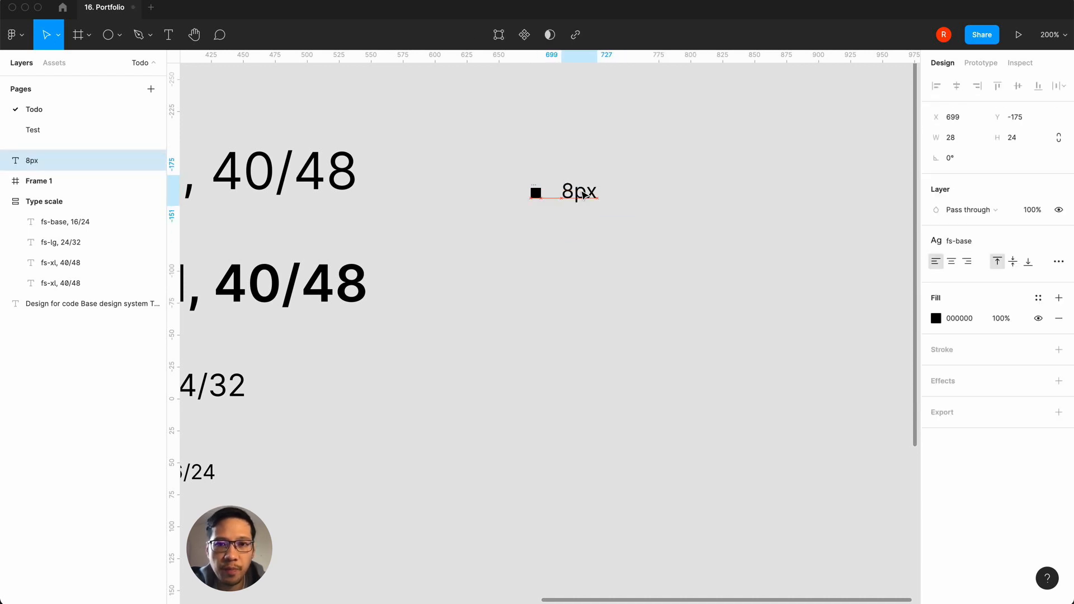
click(644, 242)
drag(643, 241, 476, 163)
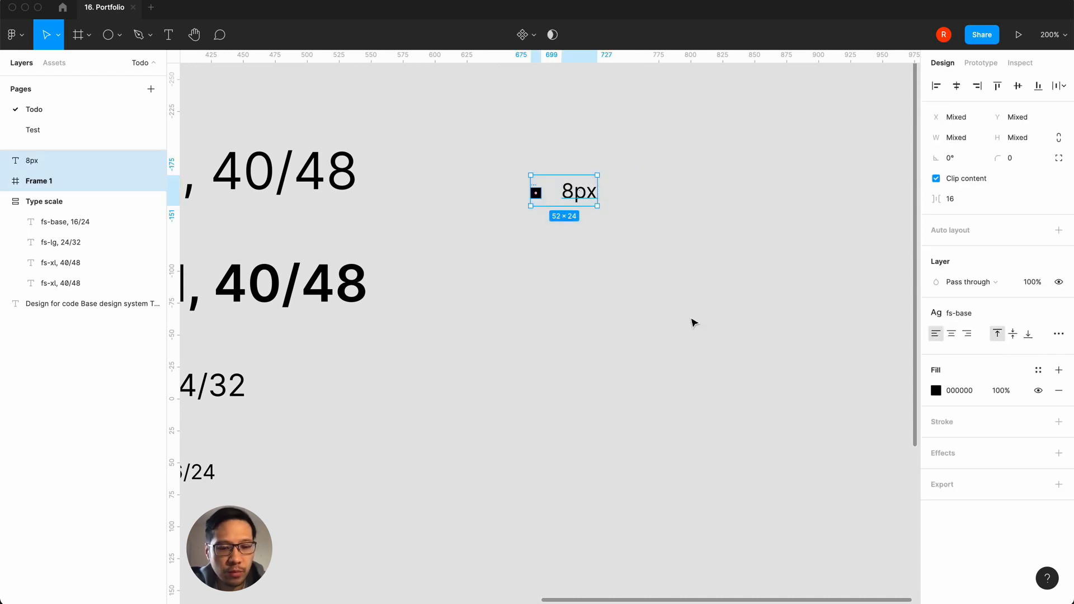
key(shift+a)
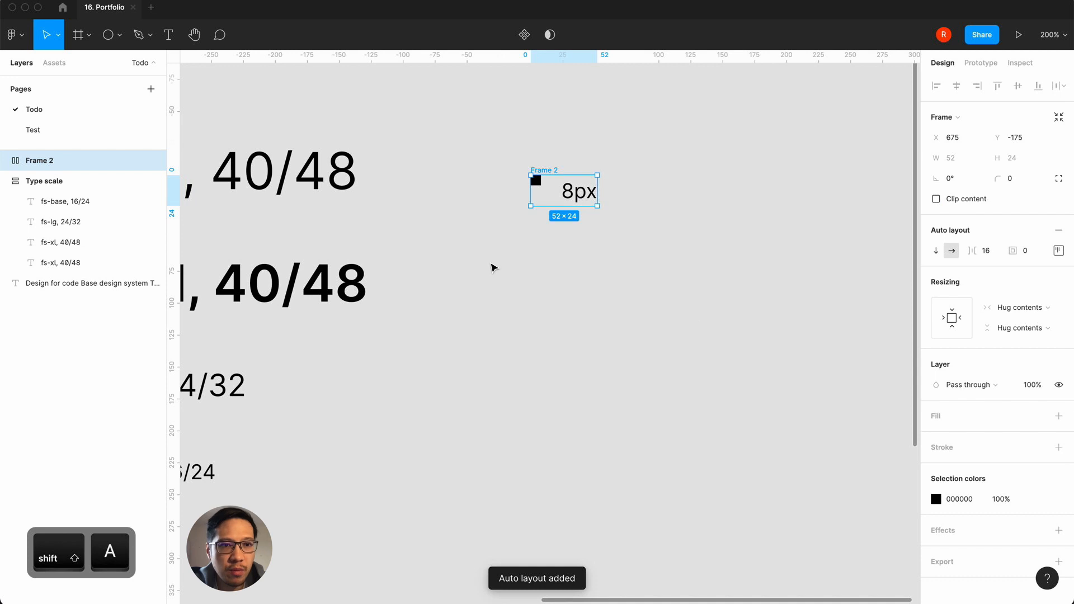
Step: Align the row's auto layout contents to the left and vertically centred
click(1057, 249)
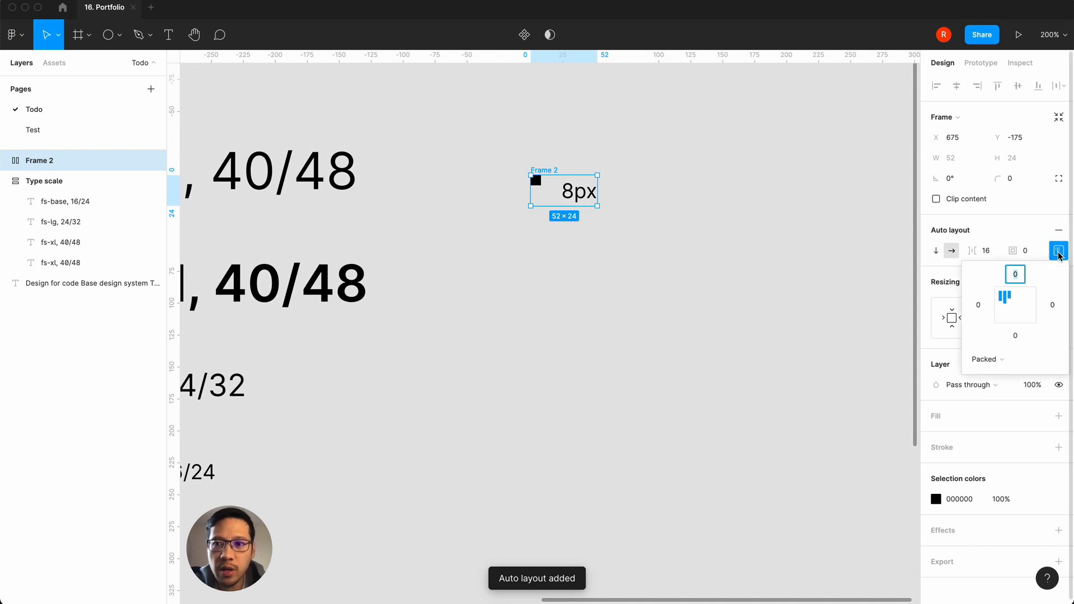
click(1004, 307)
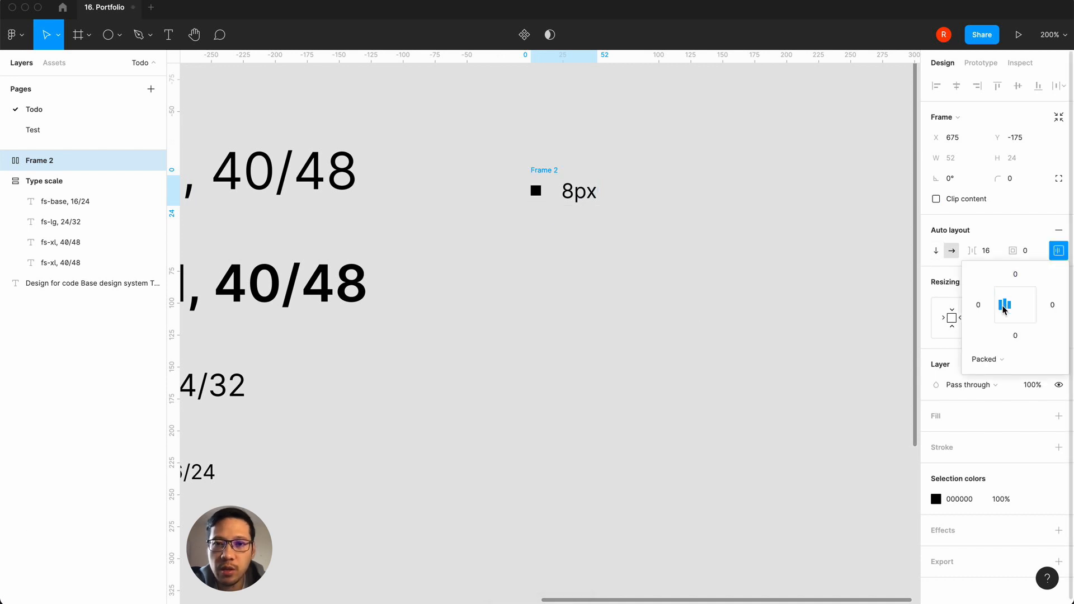
click(1033, 307)
click(1002, 307)
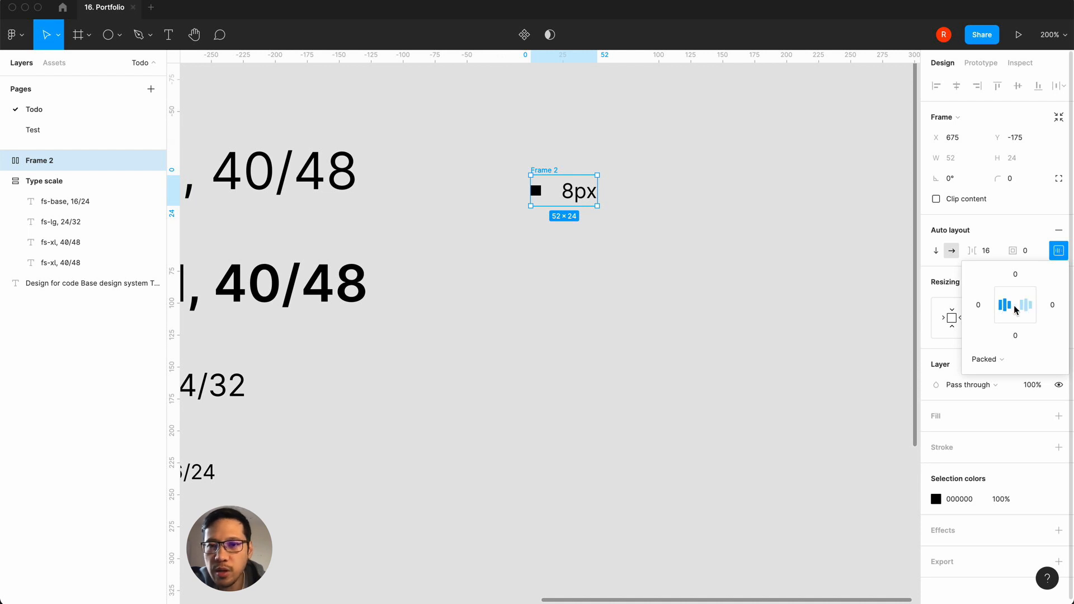
click(761, 306)
Step: Reorder the row so the black square comes after the 8px label
click(536, 192)
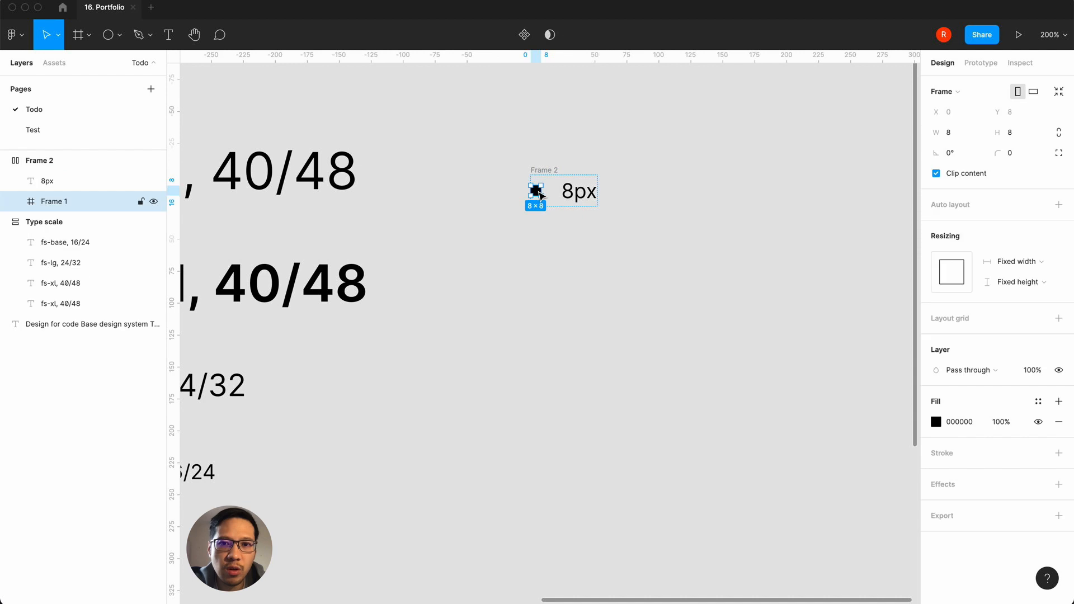
drag(540, 195, 590, 189)
click(554, 285)
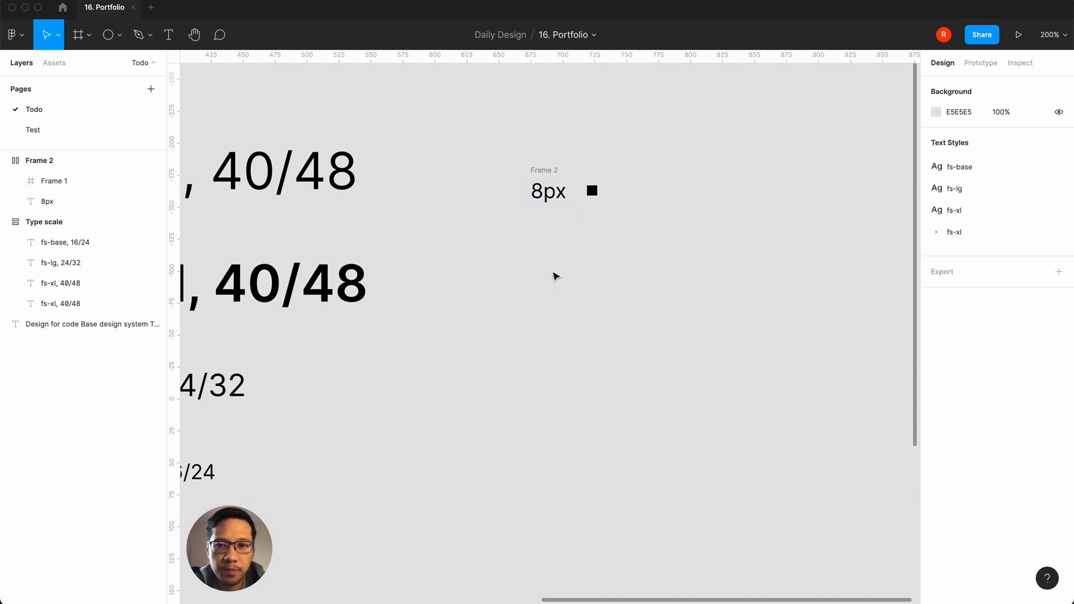
Step: Duplicate the 8px row and stack both rows in a vertical auto layout frame
click(547, 175)
click(549, 161)
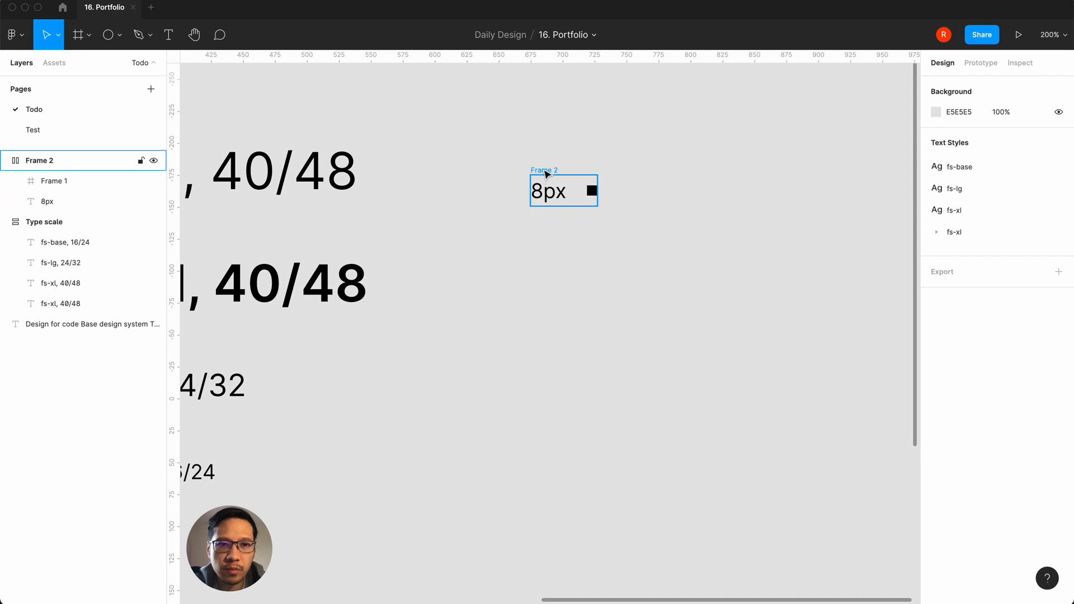
click(546, 172)
key(ctrl+d)
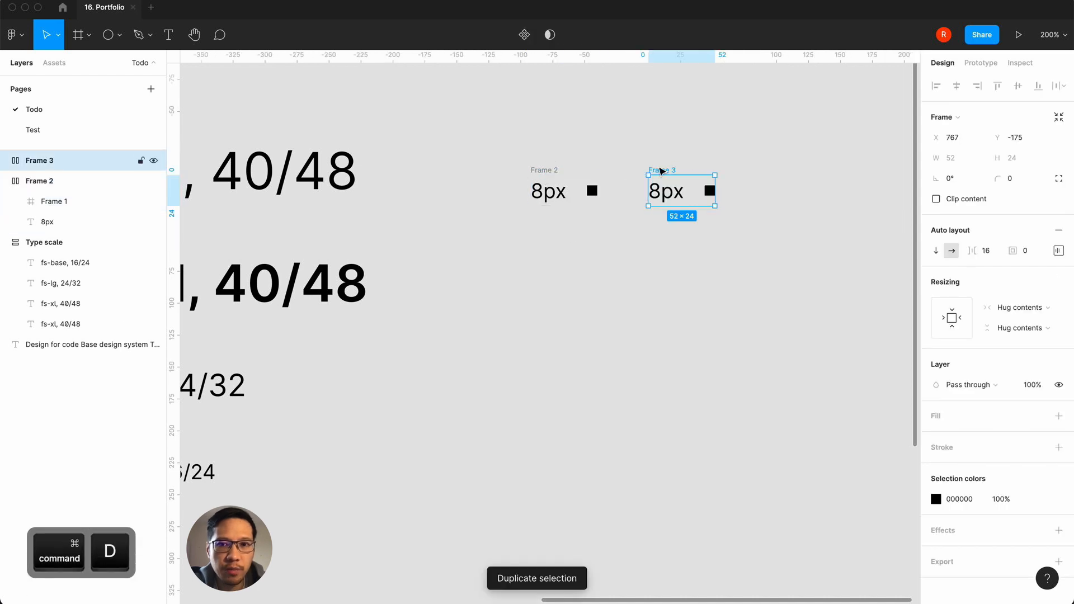
click(506, 142)
drag(506, 142, 726, 245)
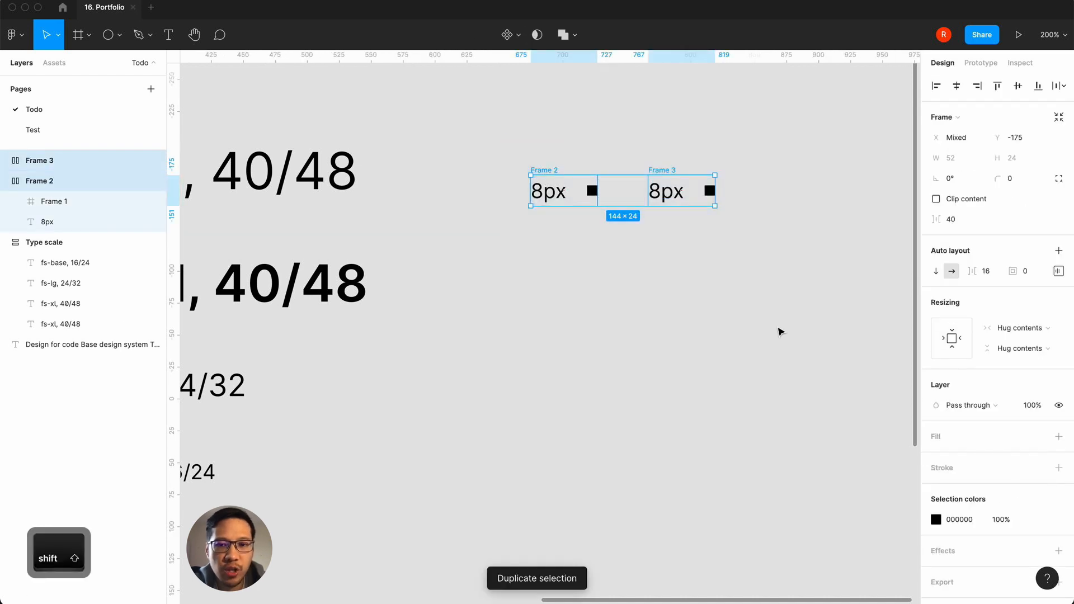
key(shift+a)
click(935, 250)
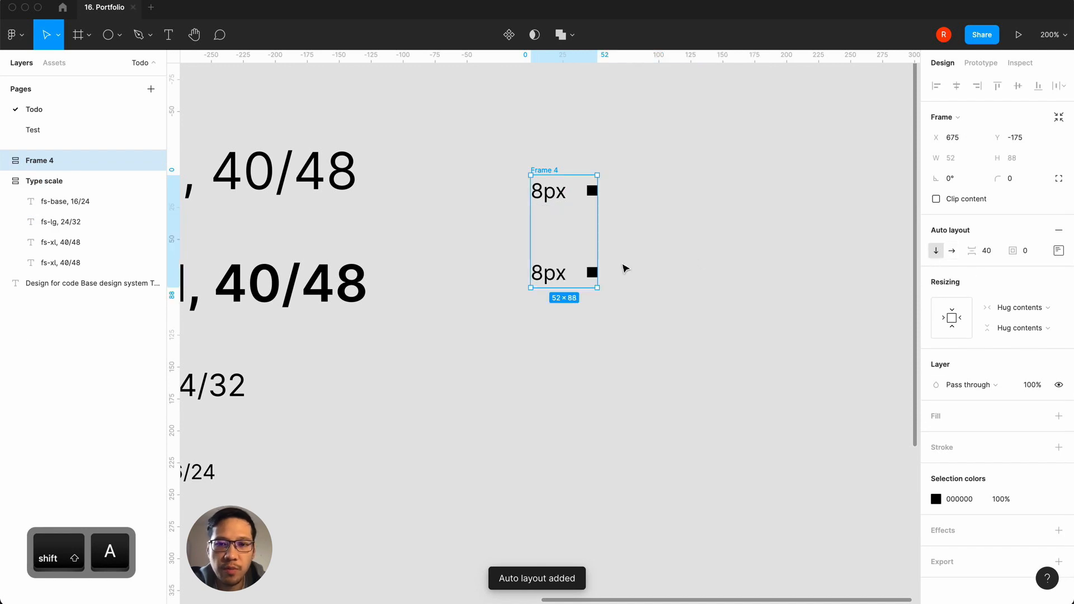
Step: Resize the lower row's square proportionally to 16 × 16 and change that row's label to "16px"
click(591, 272)
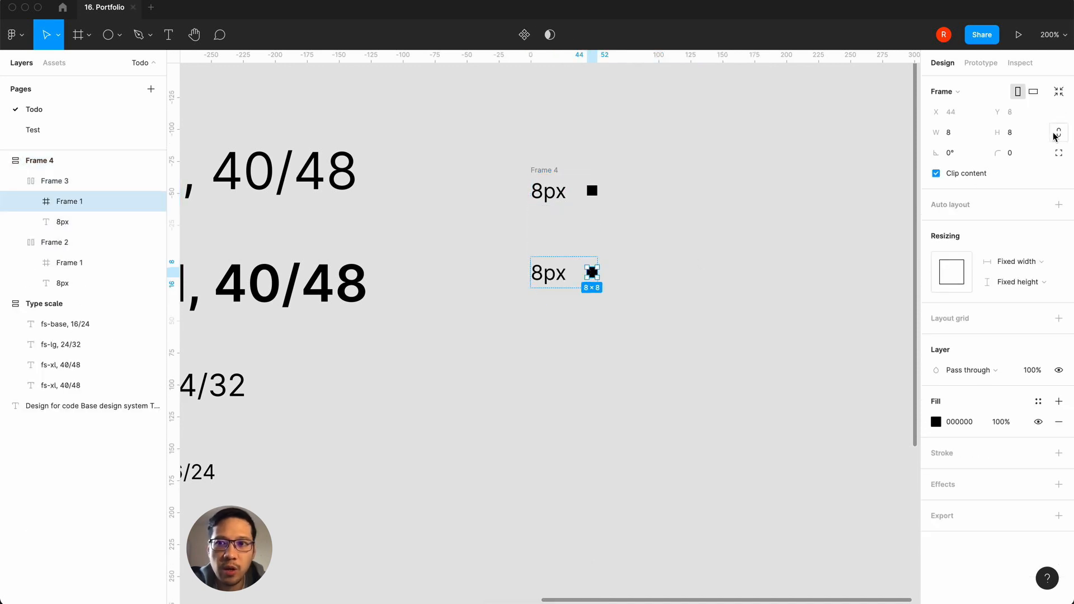
click(1018, 133)
text(16)
key(Return)
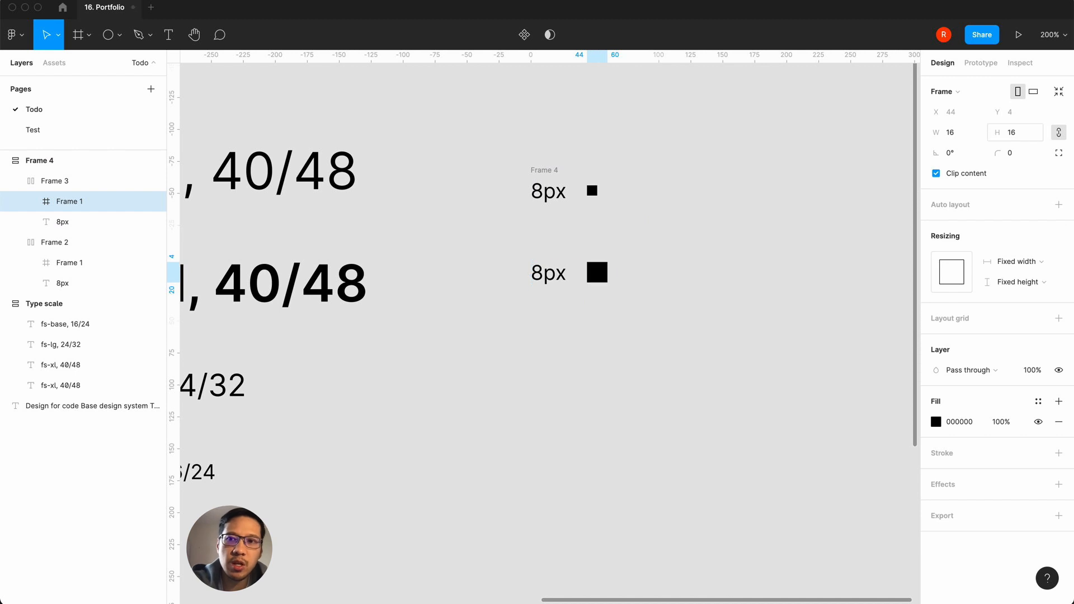
double_click(535, 274)
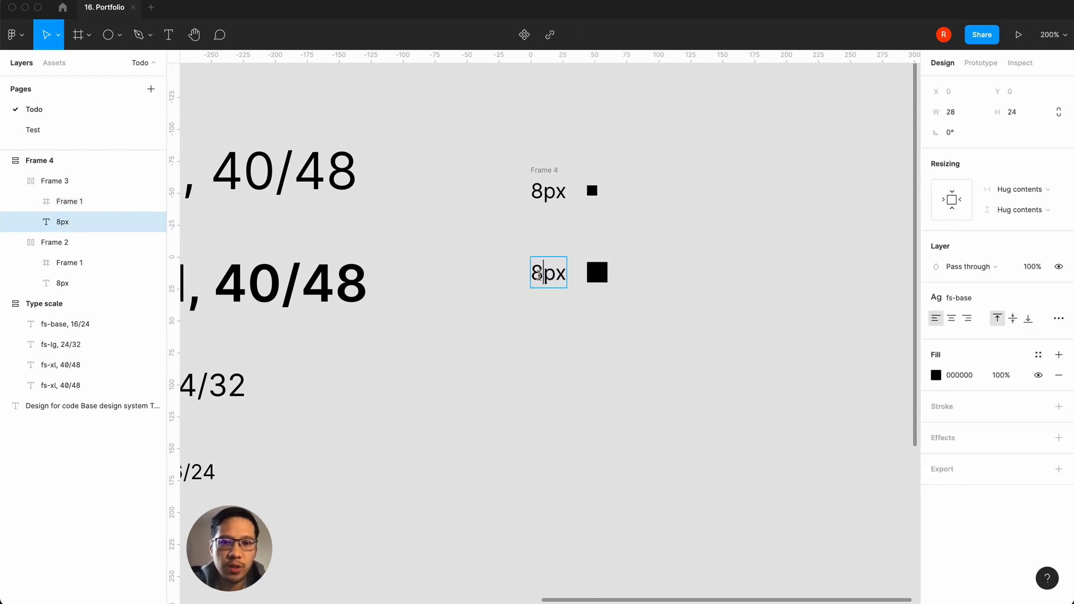
text(16px)
click(557, 380)
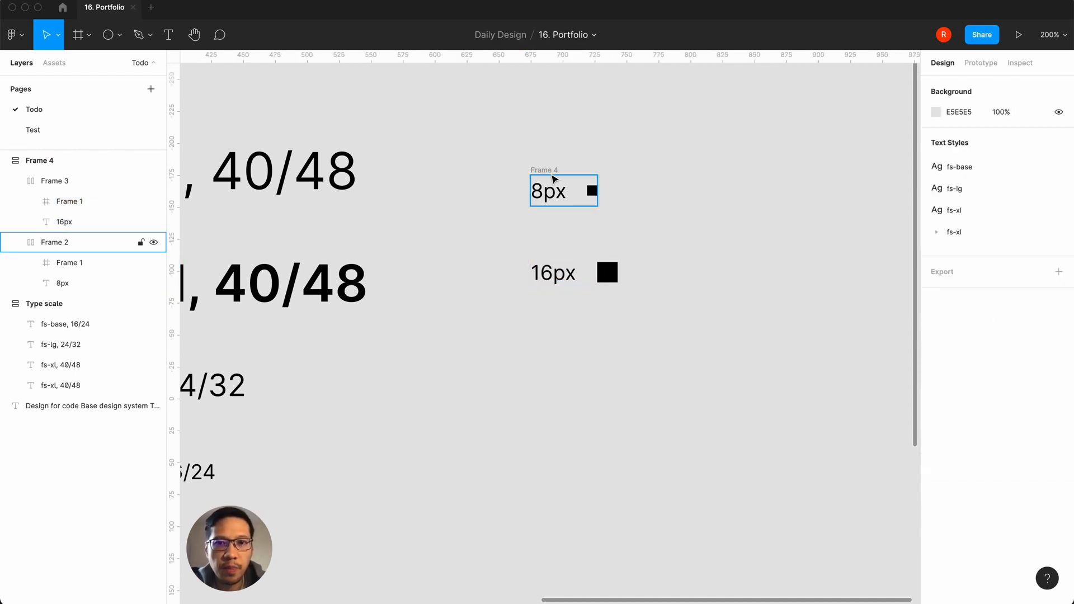
Step: Rename the frame holding the 8px and 16px rows to "Spacing system"
click(547, 169)
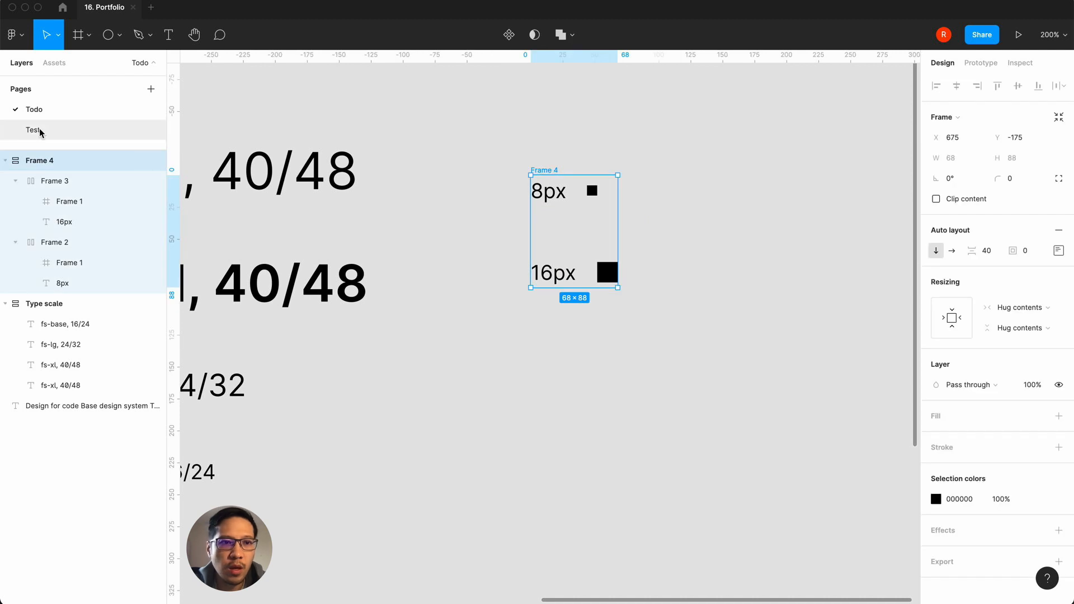
double_click(42, 160)
text(Spacing system)
key(Return)
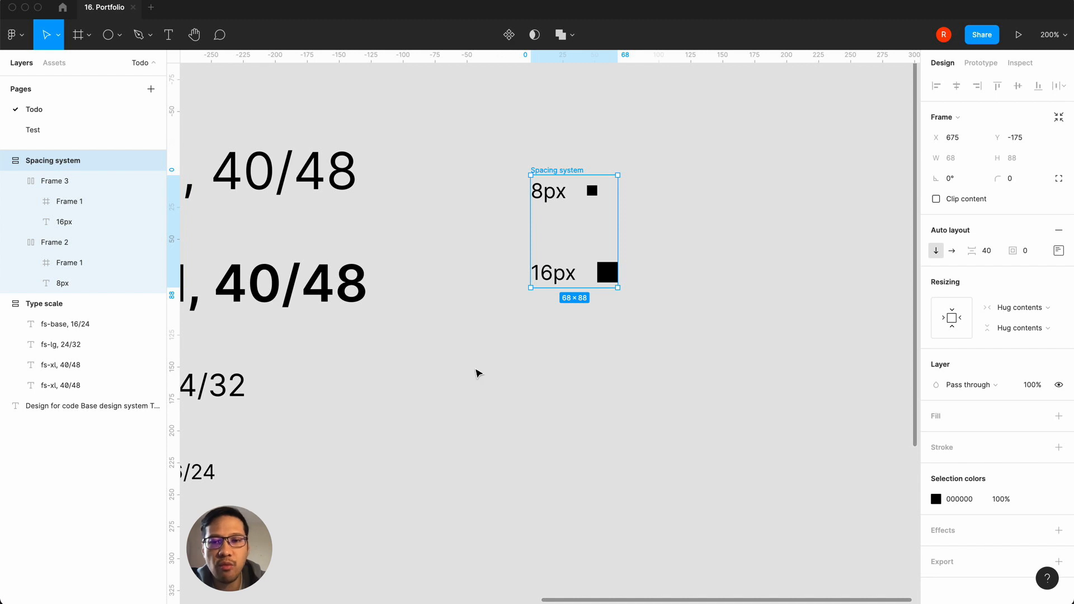
click(480, 372)
Step: Duplicate the 16px row within the spacing system and change the copy's label to "32px"
click(569, 284)
key(super+d)
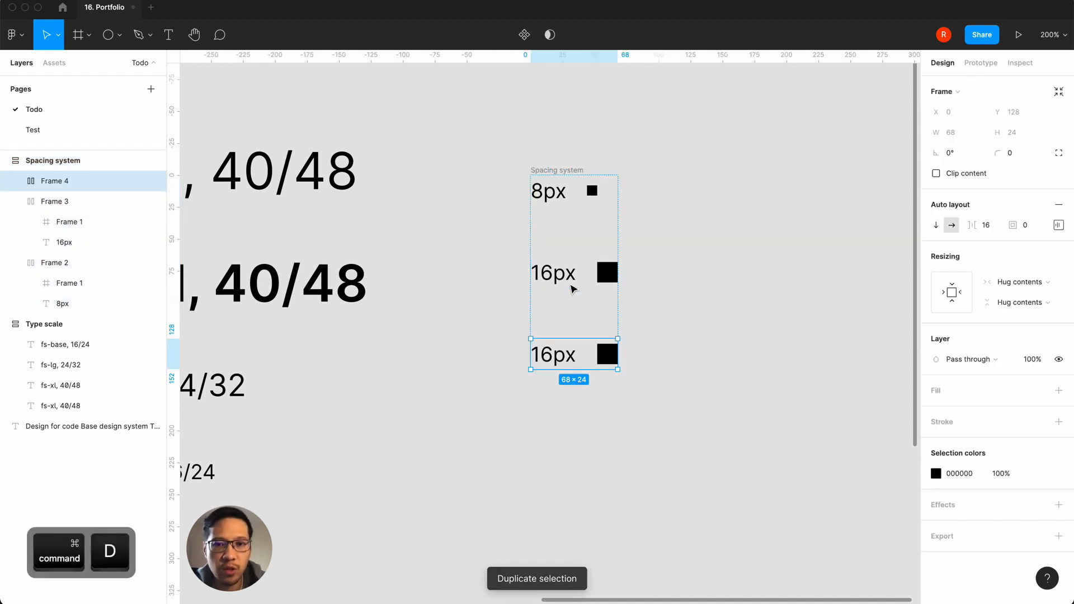
double_click(540, 368)
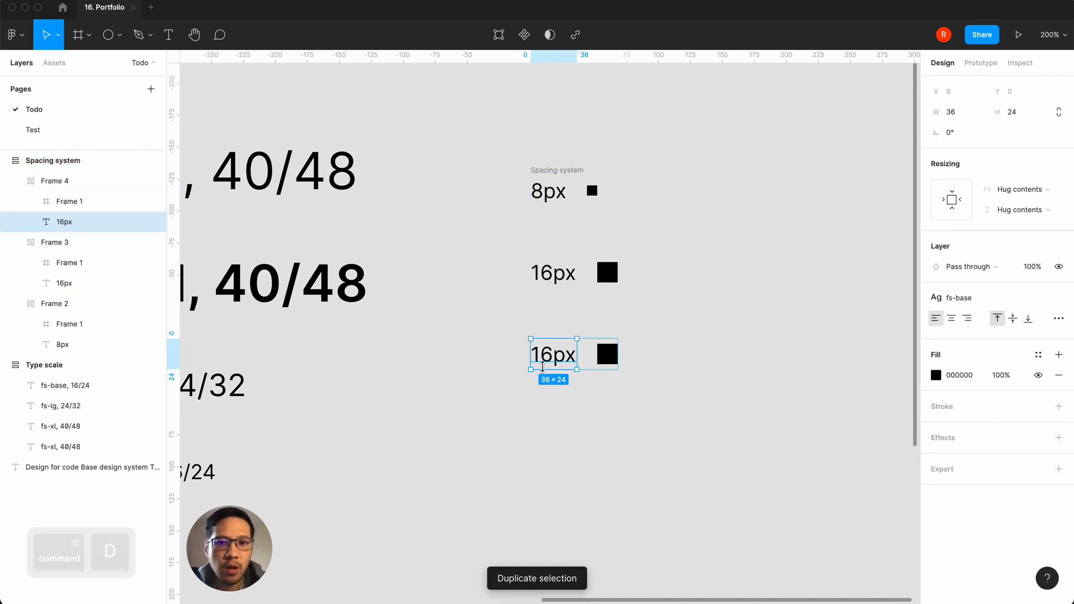
double_click(539, 354)
text(32)
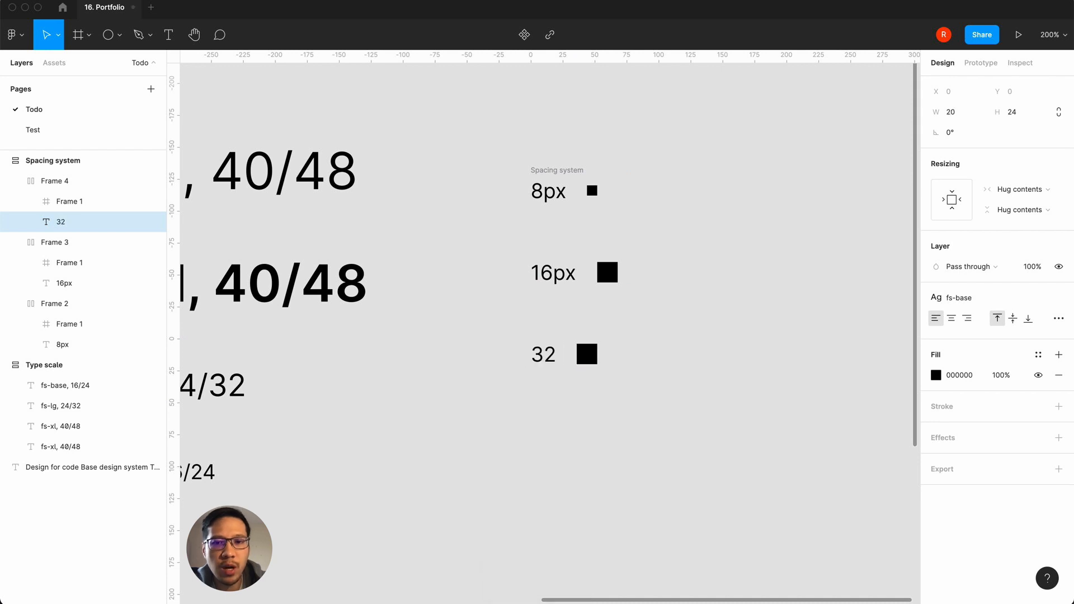
text(px)
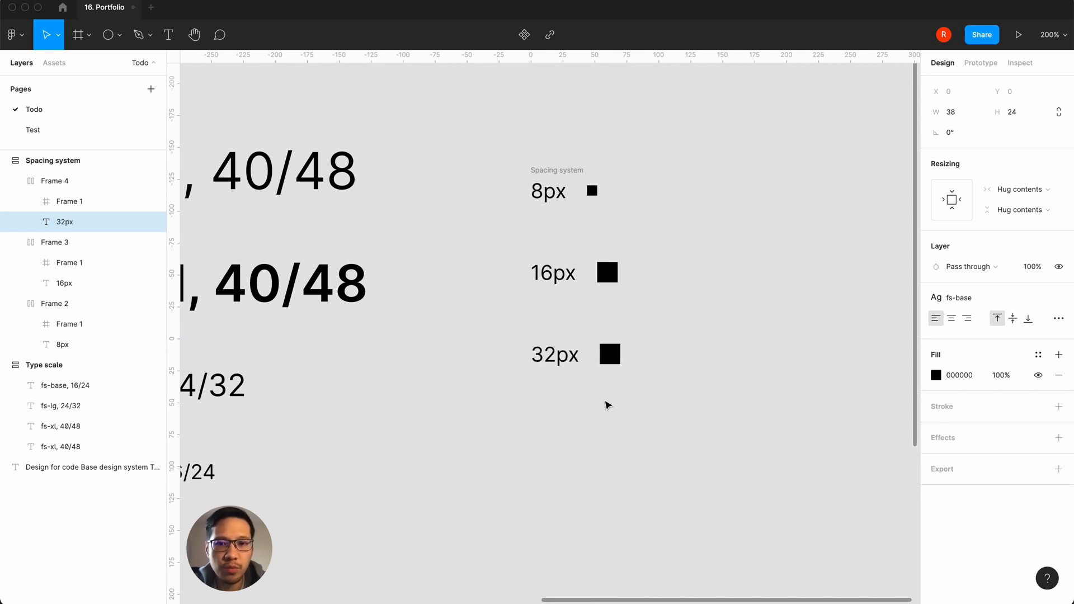
Step: Resize the 32px row's black square proportionally to 32 × 32
click(604, 425)
double_click(612, 354)
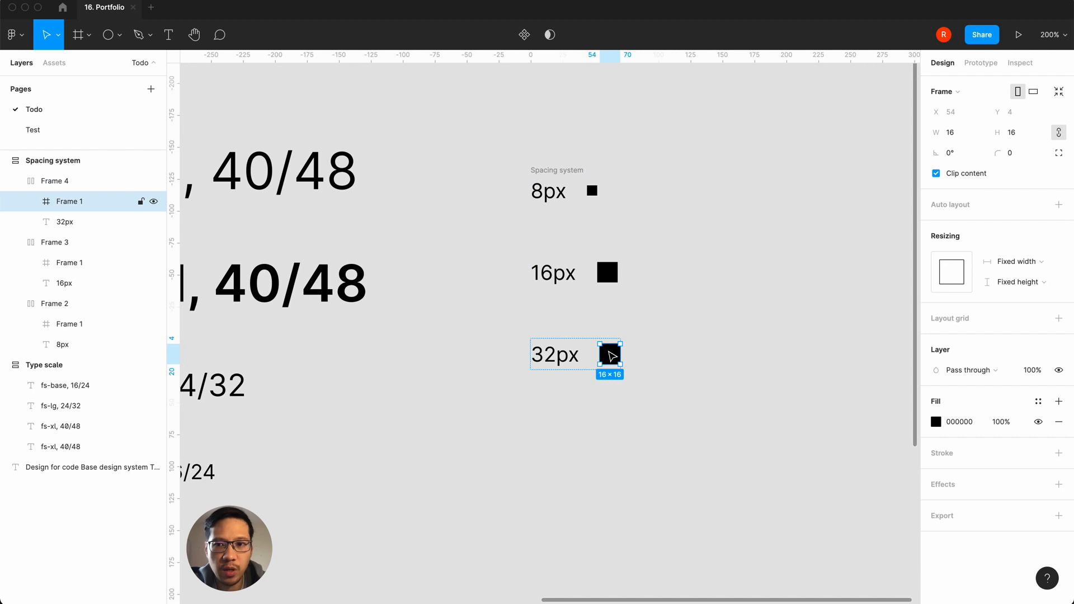
click(1025, 142)
text(32)
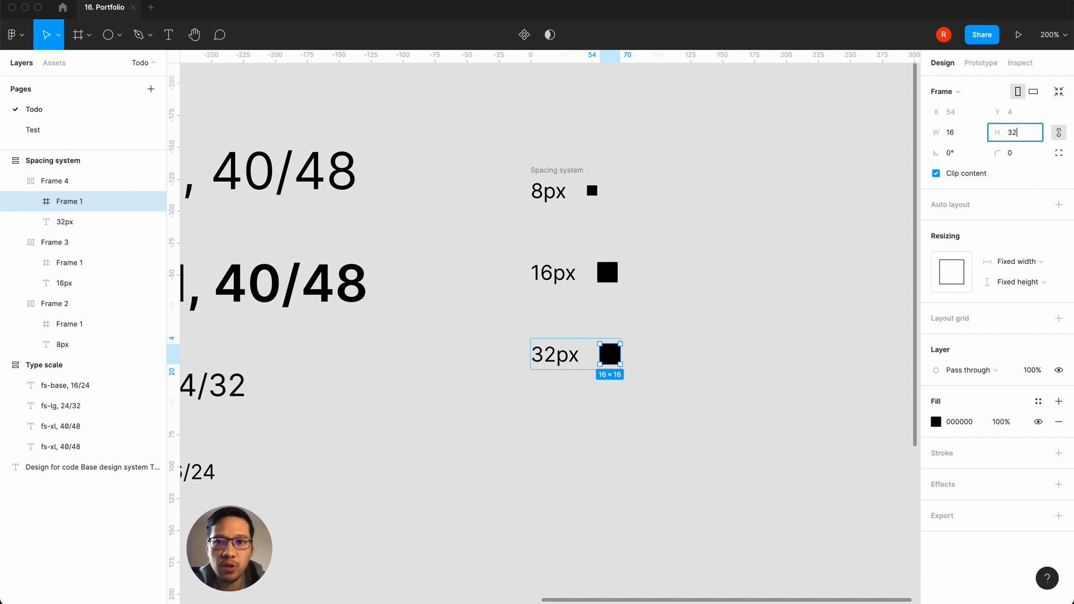
key(Return)
click(757, 391)
double_click(565, 358)
click(452, 395)
Step: Check the spacing values in the design notes, duplicate the 32px row, and change the copy's label to "160px"
key(shift+0)
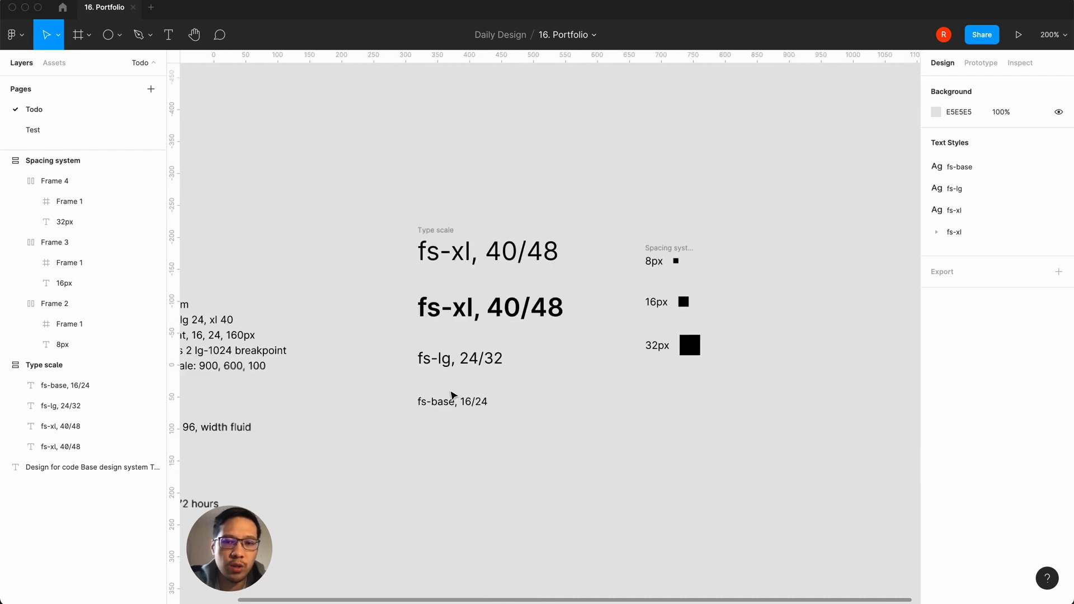
scroll(453, 395, left, 5)
scroll(453, 395, down, 2)
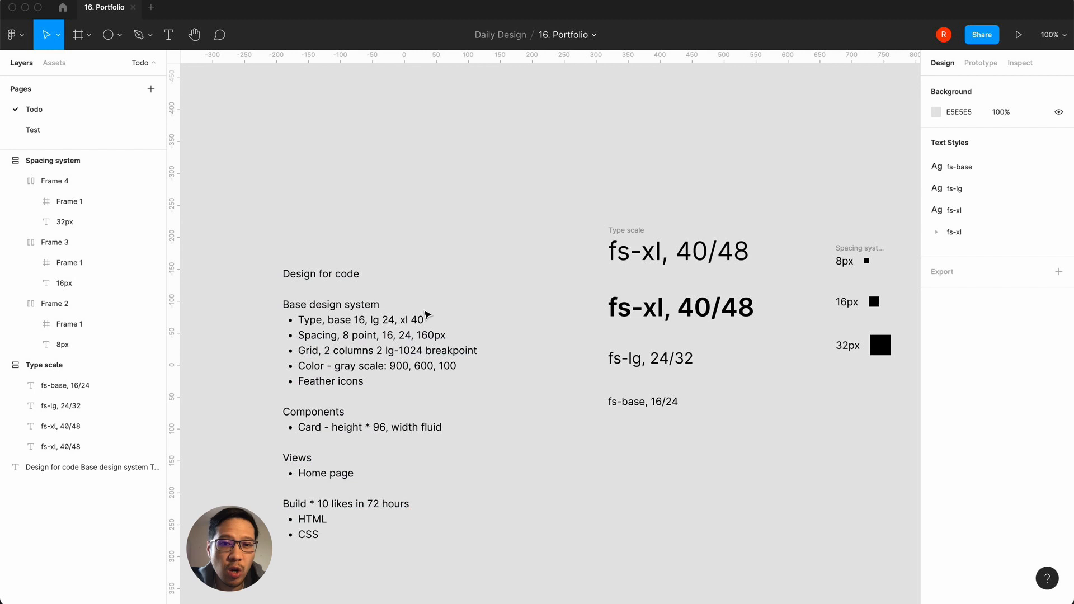
scroll(744, 428, right, 5)
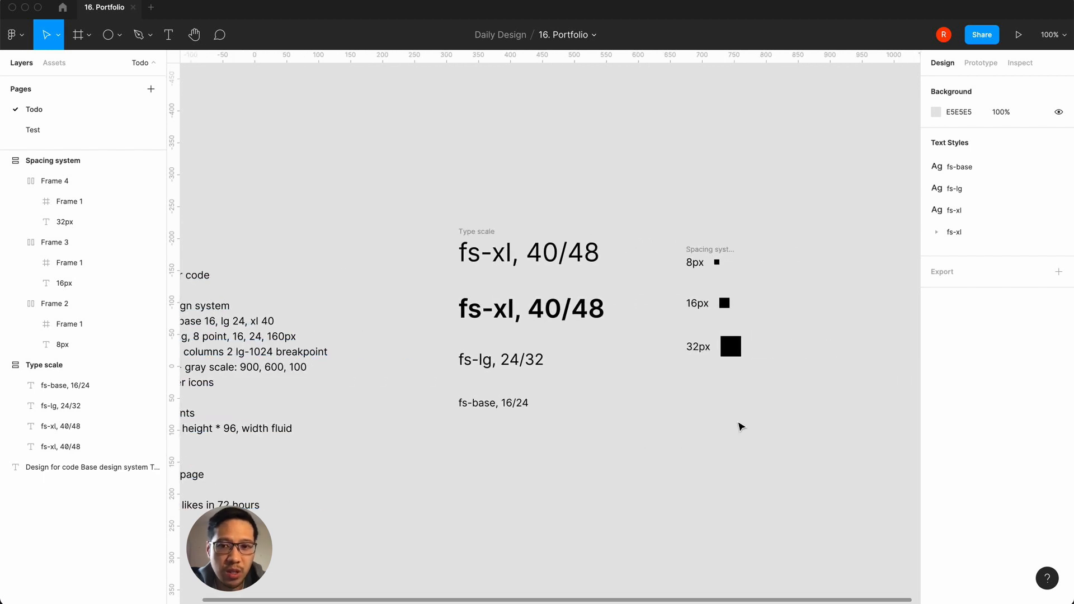
click(718, 352)
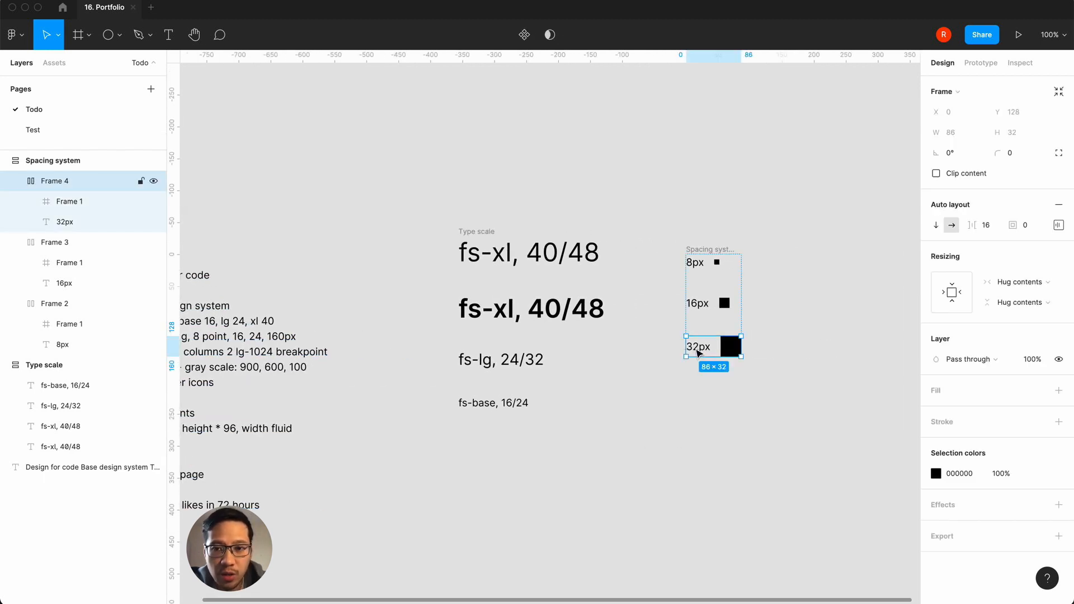
key(super+d)
click(698, 399)
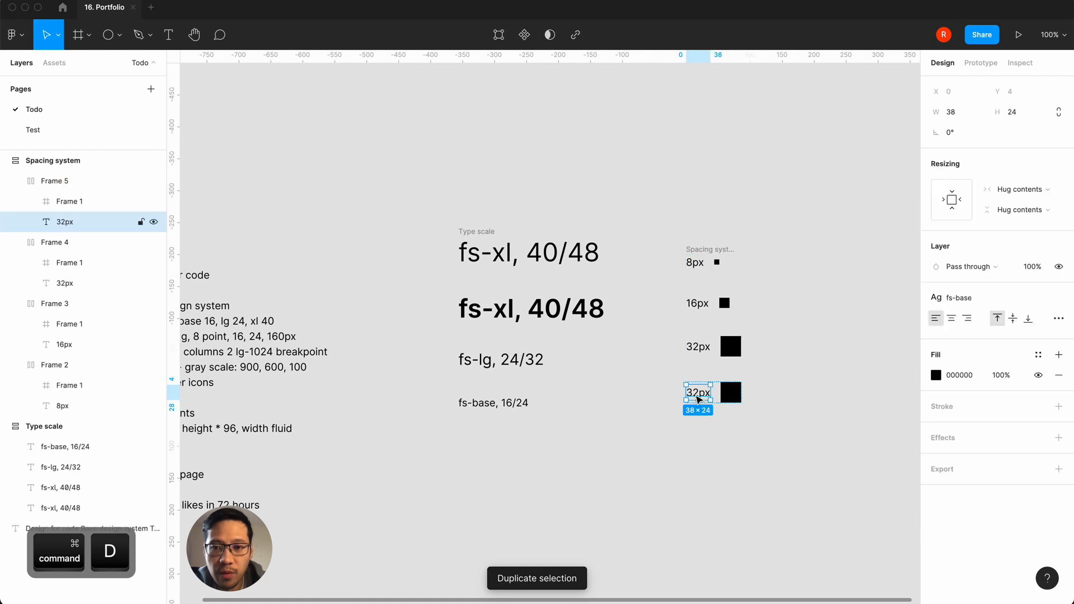
double_click(698, 398)
drag(699, 397, 657, 396)
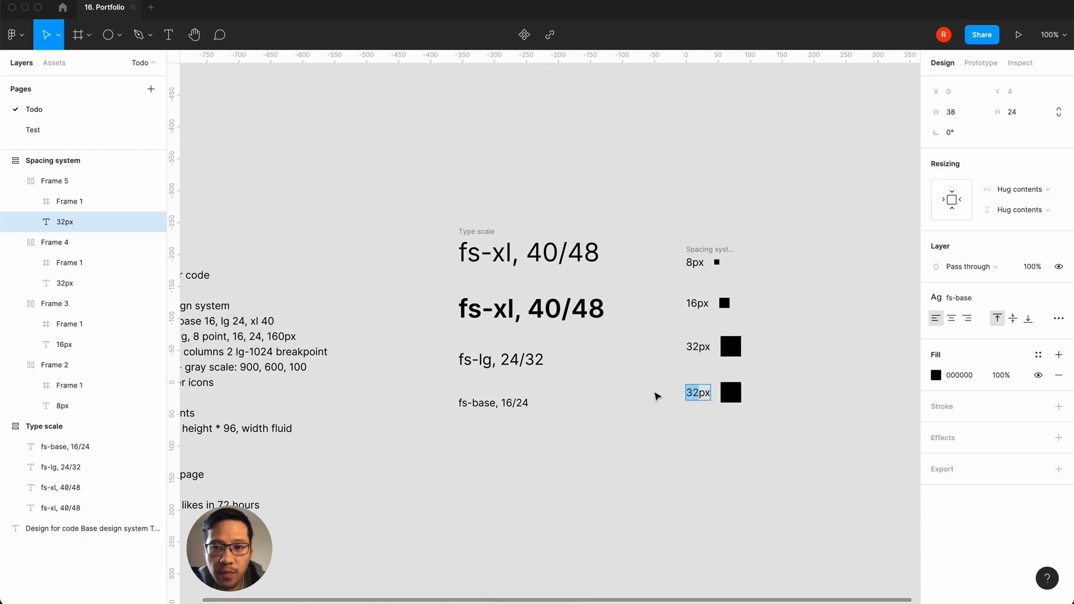
text(160)
key(Escape)
Step: Resize the 160px row's black square proportionally to 160 × 160
click(735, 392)
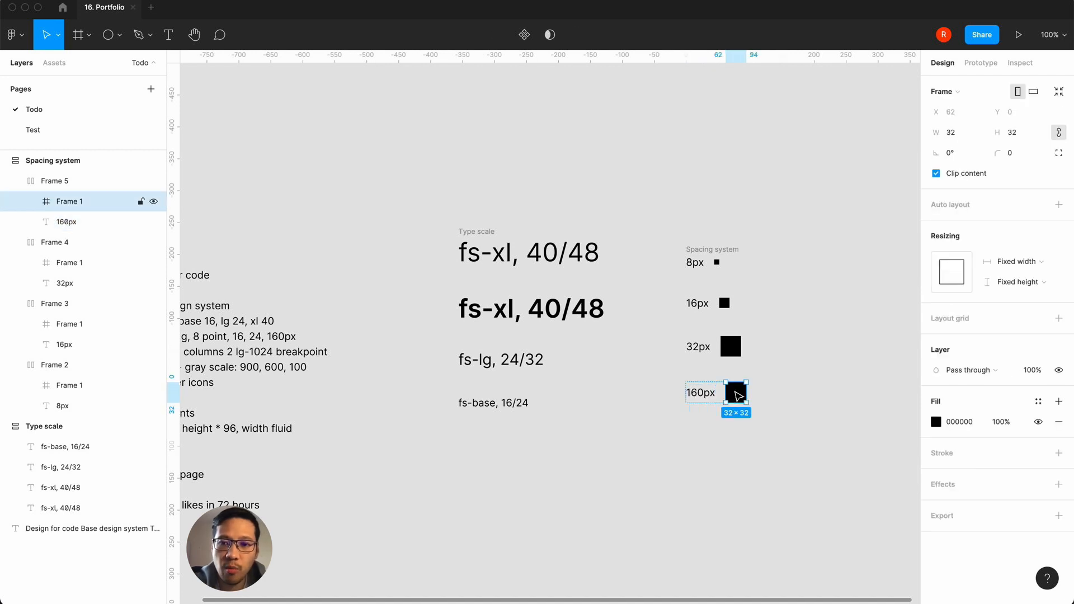
click(1015, 133)
text(16)
key(Return)
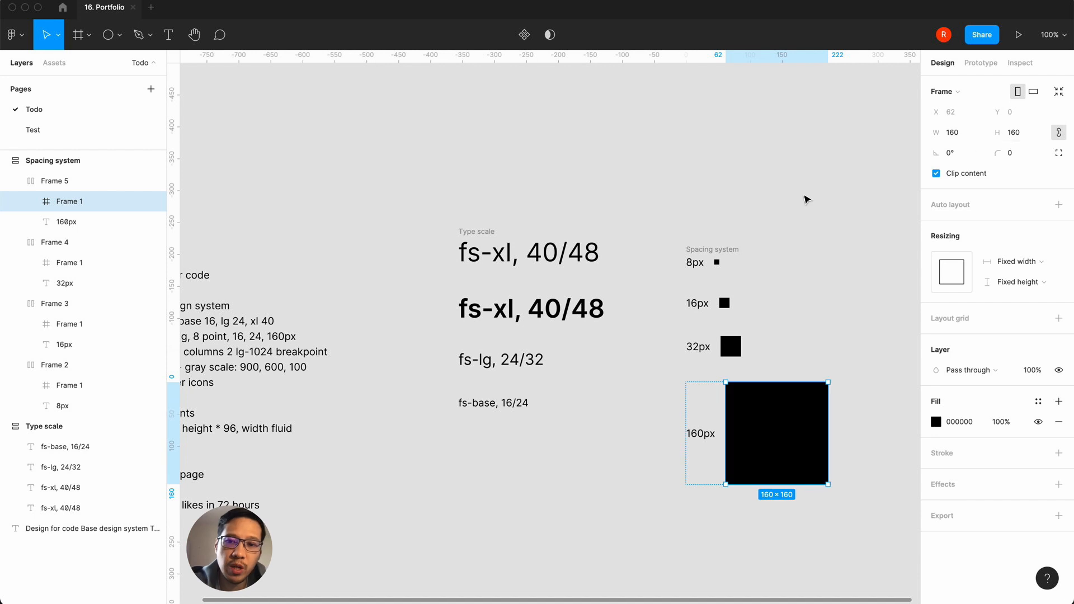
click(859, 227)
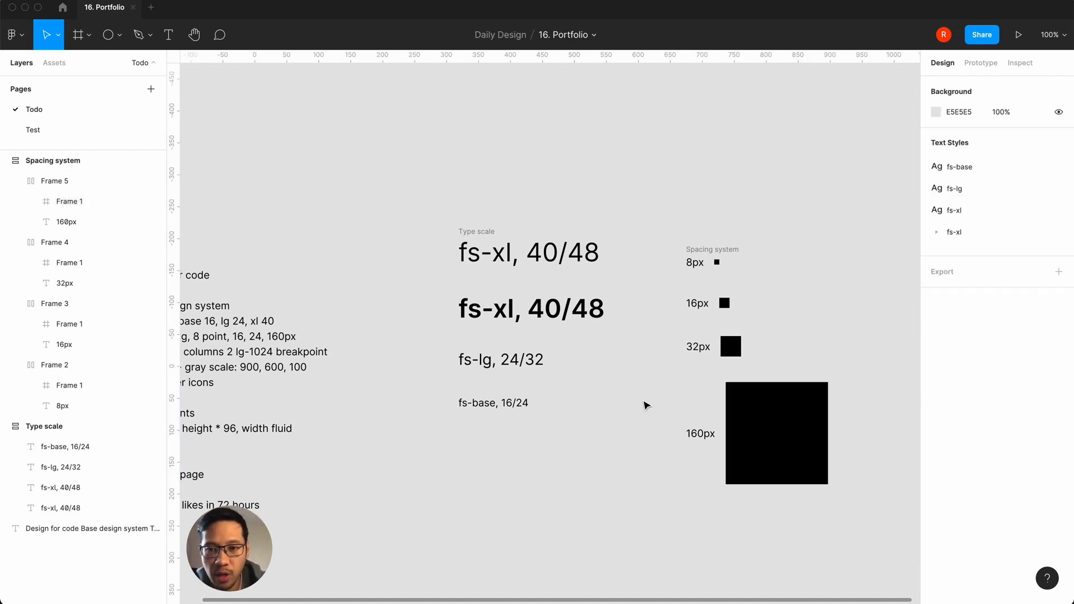
Step: Set the auto layout alignment of the 160px and 32px rows to top left
scroll(646, 405, right, 3)
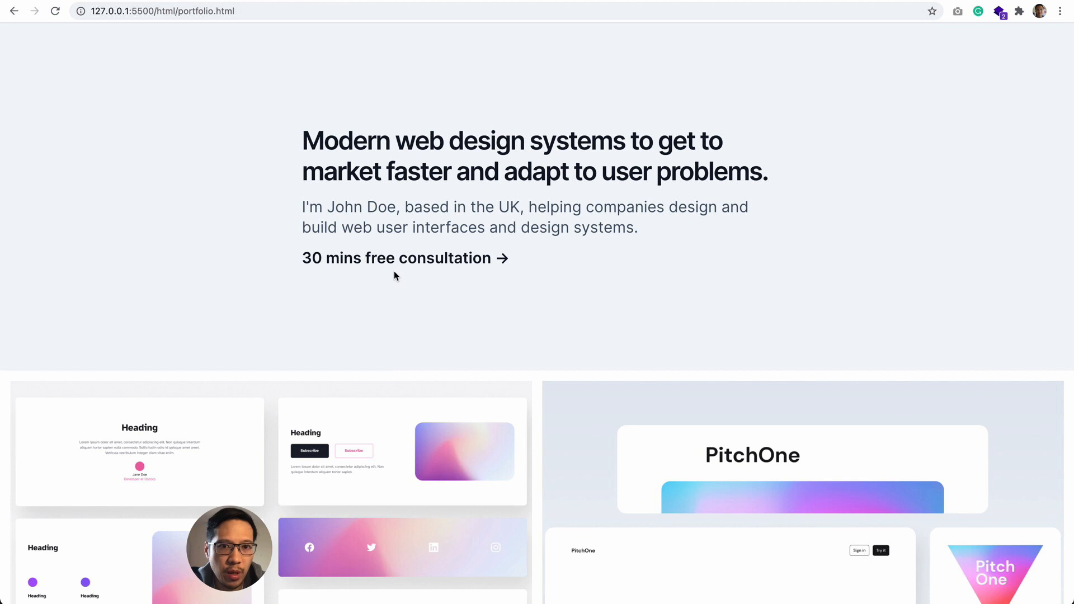
click(580, 579)
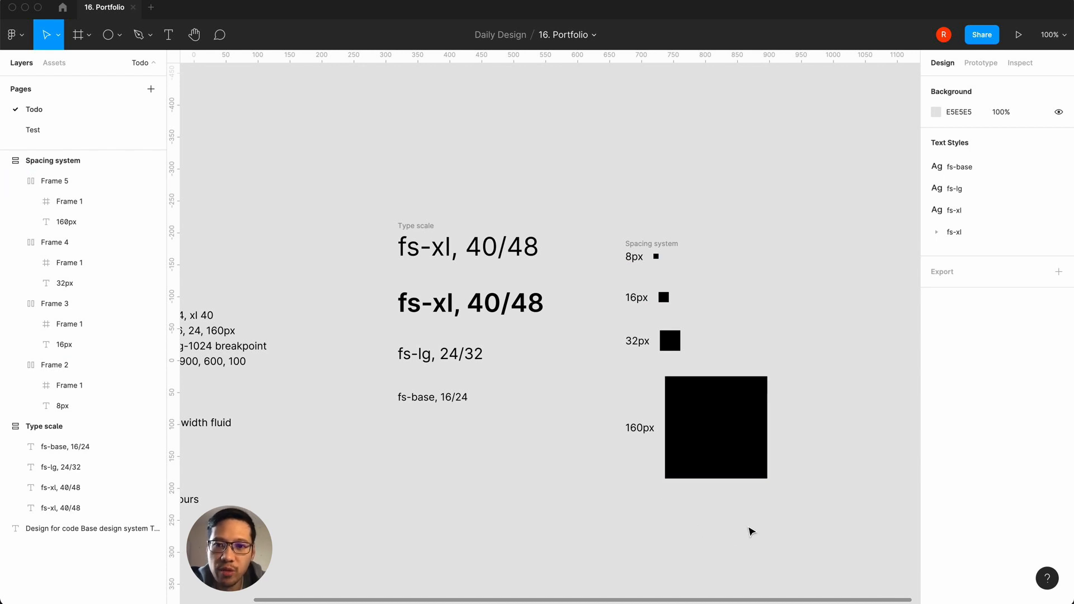
click(724, 408)
click(1058, 225)
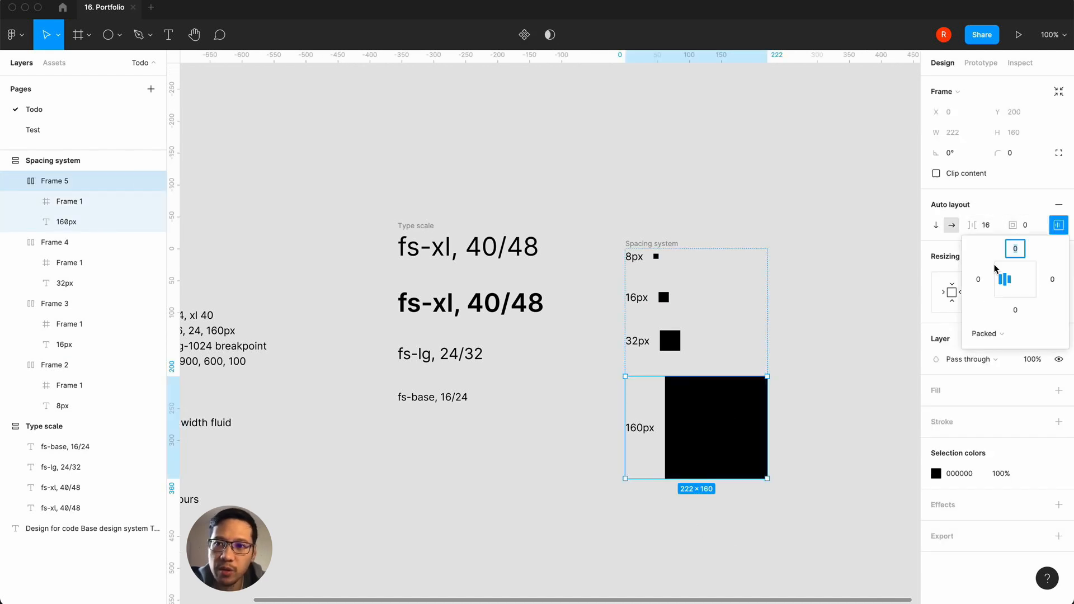
click(668, 338)
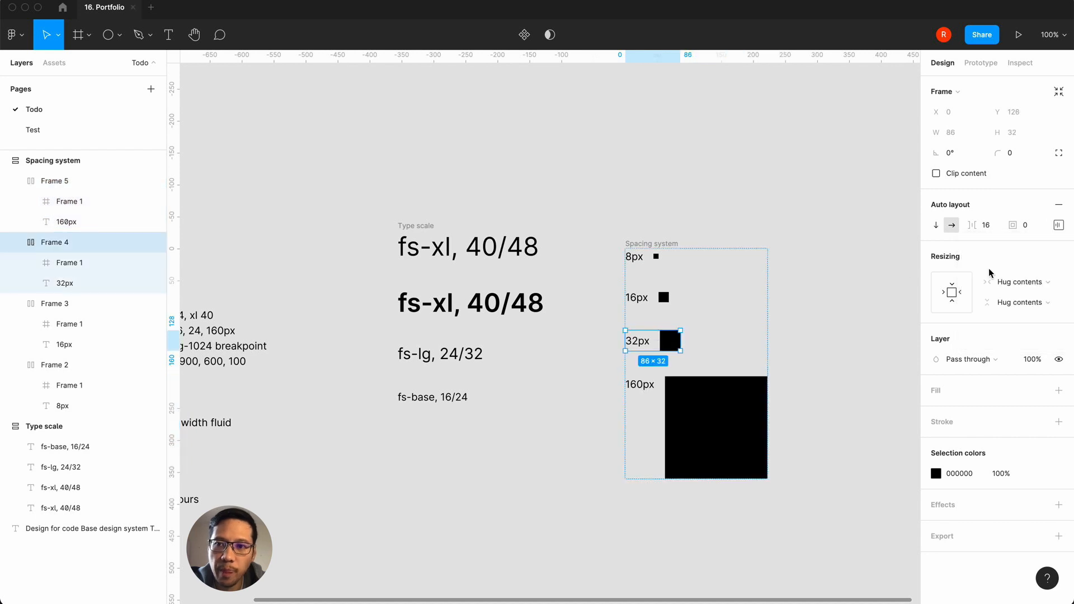
click(1058, 225)
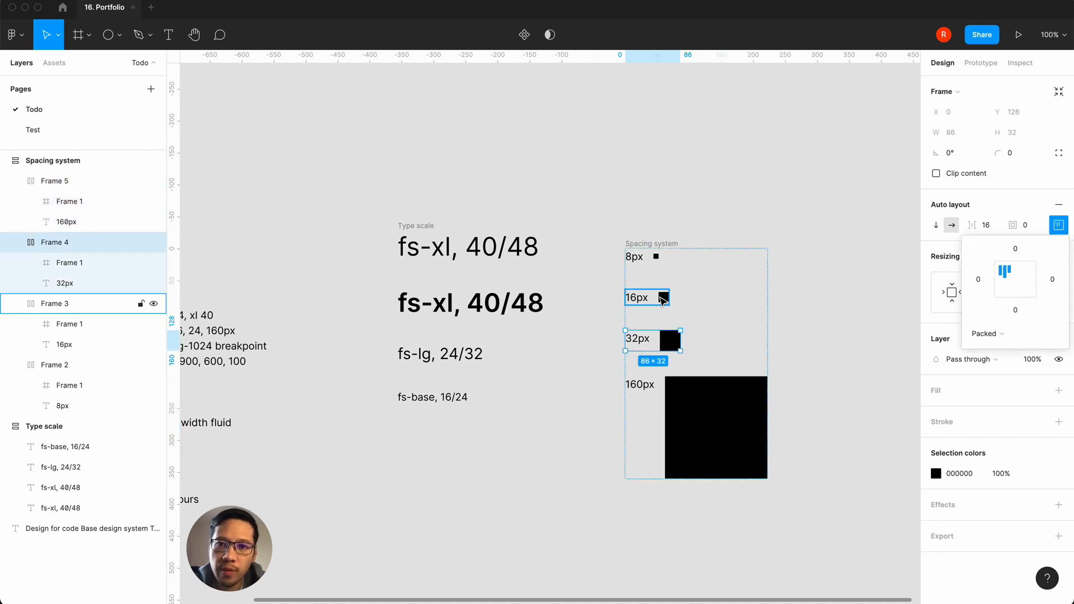
Step: Try setting the 16px row's auto layout alignment to top left, and undo that change
click(662, 300)
click(1058, 224)
click(1004, 270)
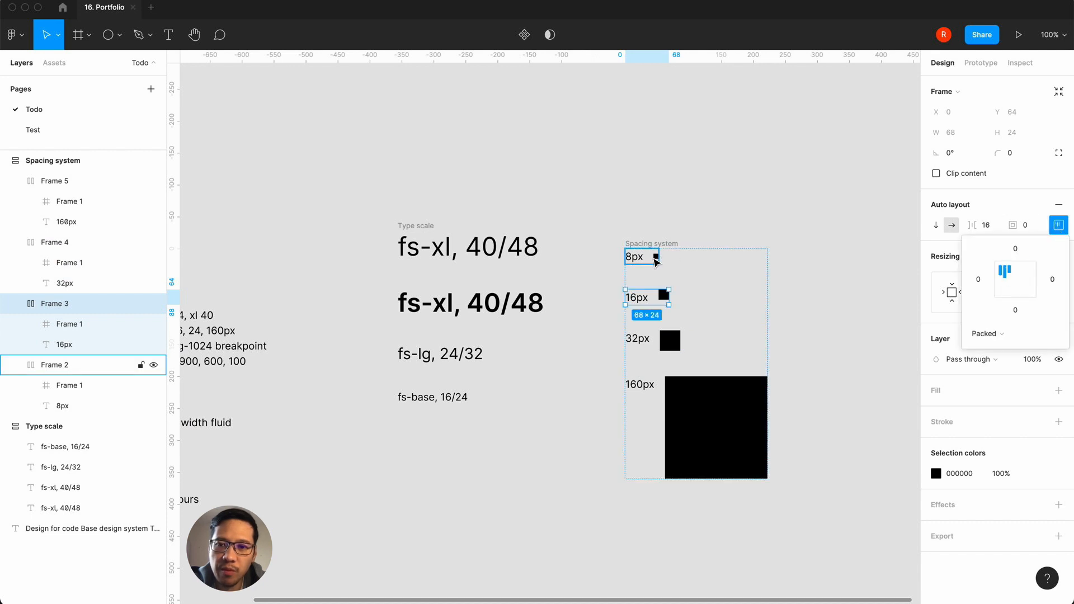
key(super+z)
click(663, 342)
click(647, 305)
click(644, 302)
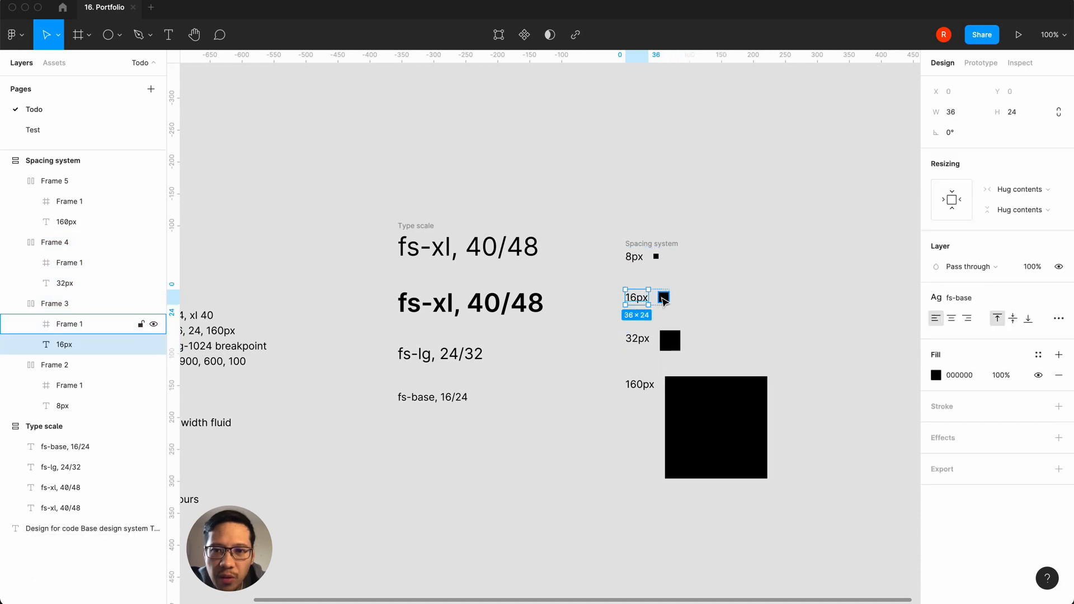
click(578, 515)
Step: Move the spacing system frame up until its top edge lines up with the type scale frame
scroll(579, 517, right, 2)
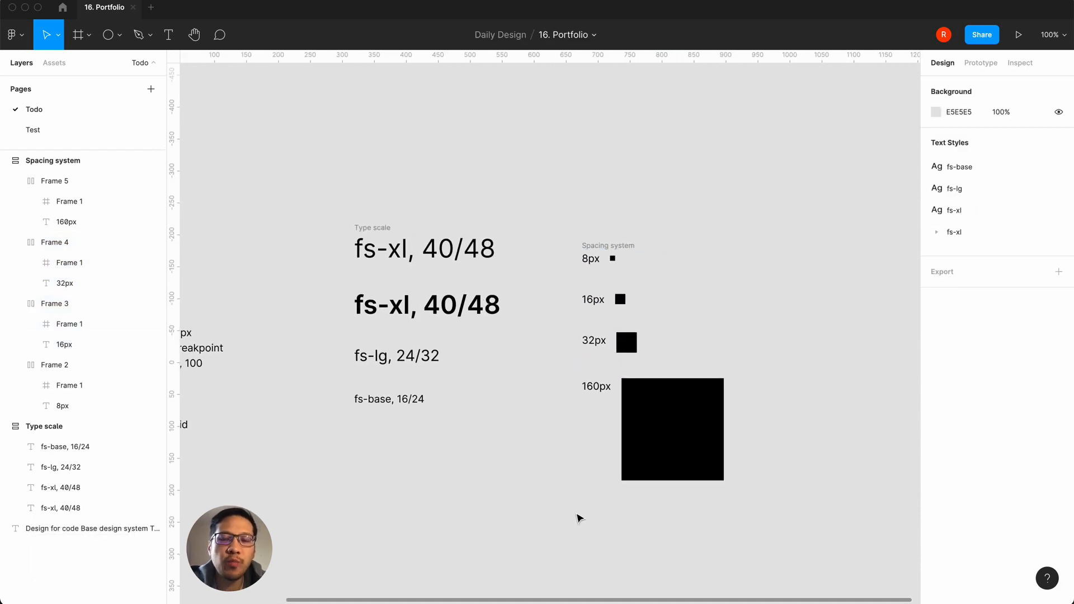
drag(610, 249, 608, 235)
click(619, 173)
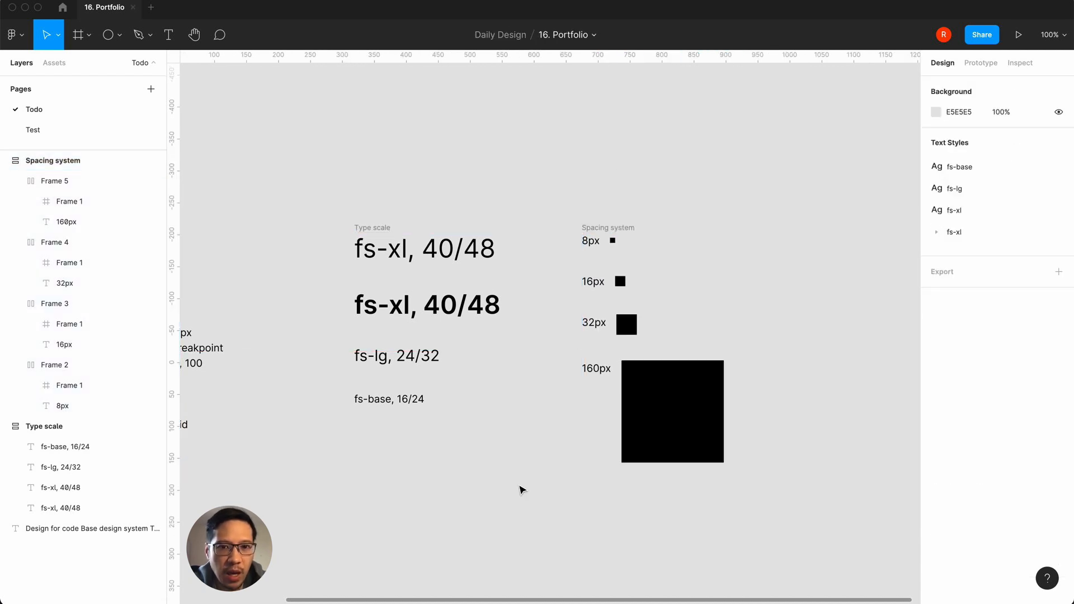
Step: Review the grid entry in the design notes, and switch to the browser to examine the portfolio page's hero and project card columns
scroll(520, 489, left, 6)
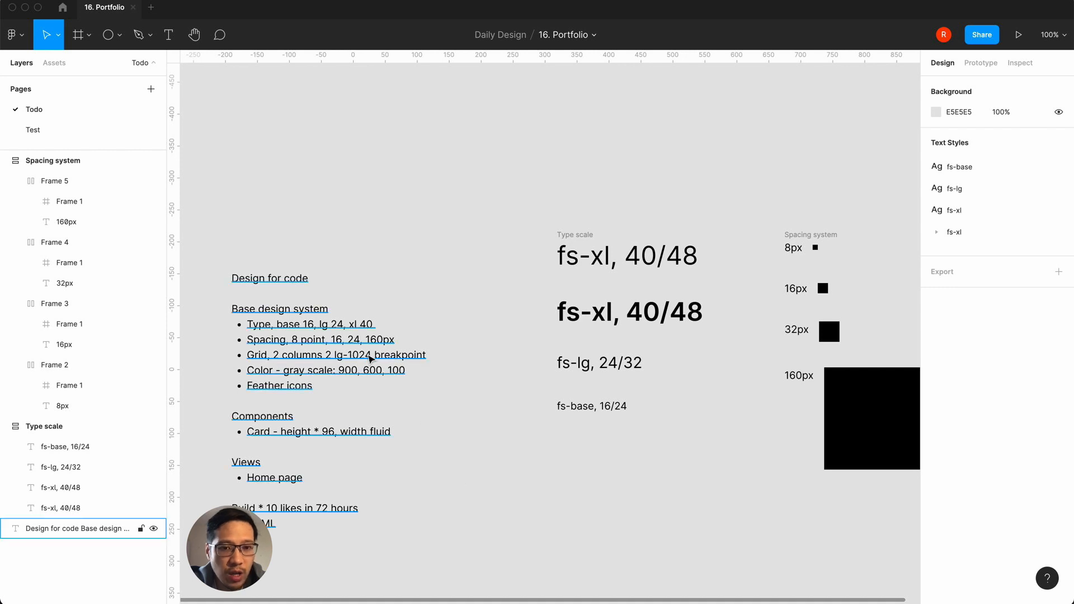
key(super+Tab)
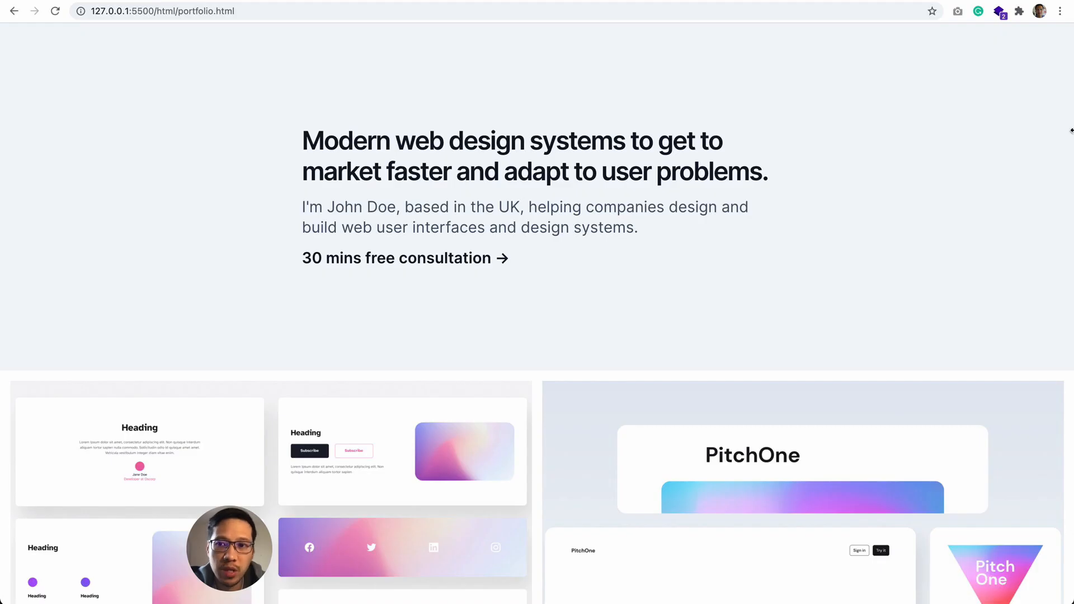
scroll(807, 317, down, 10)
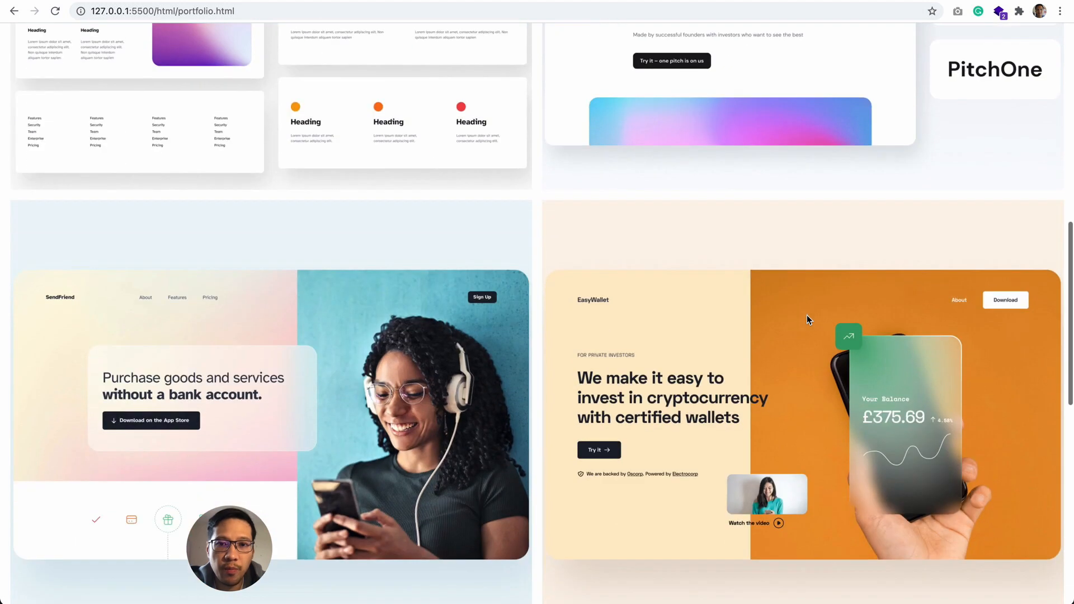
scroll(807, 320, up, 5)
scroll(621, 232, up, 3)
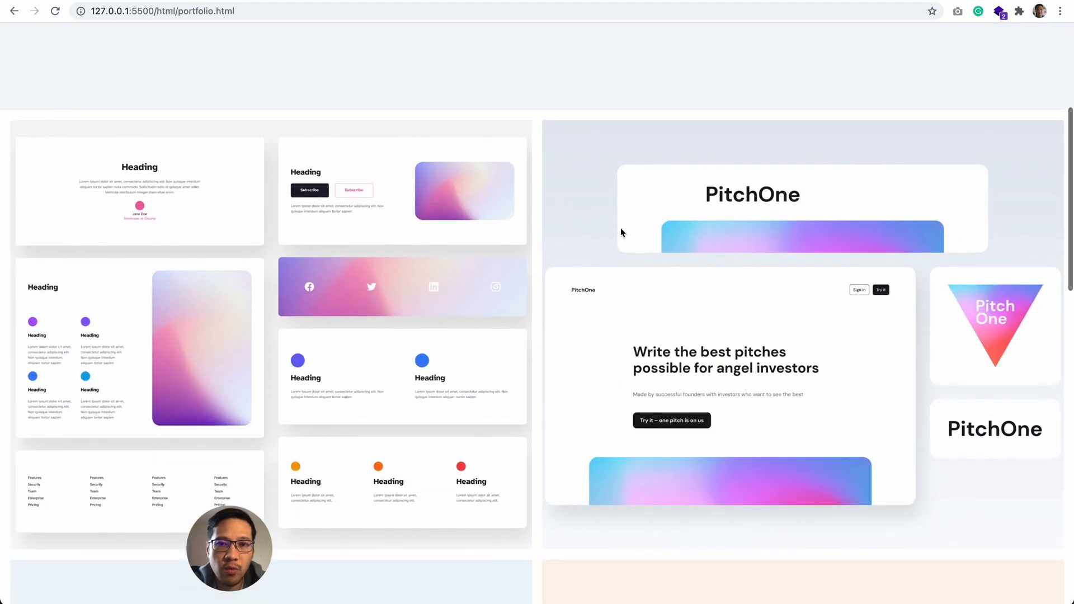
scroll(634, 298, up, 5)
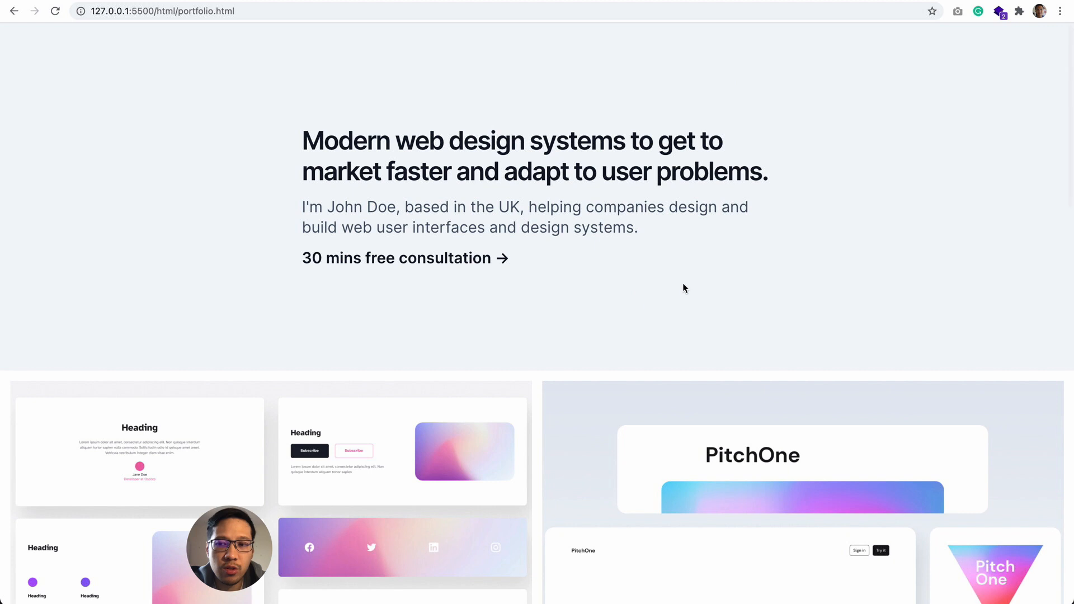
drag(1071, 227, 749, 289)
click(827, 152)
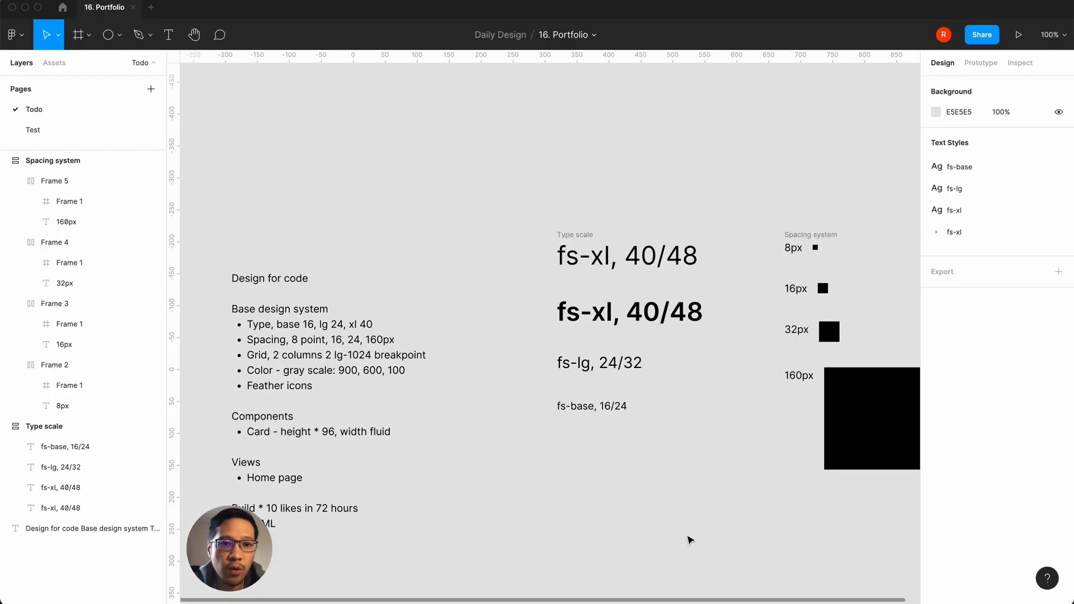
Step: Create a new frame beside the spacing system and apply the MacBook Pro 1440 × 900 size preset
scroll(689, 540, down, 2)
scroll(690, 539, right, 2)
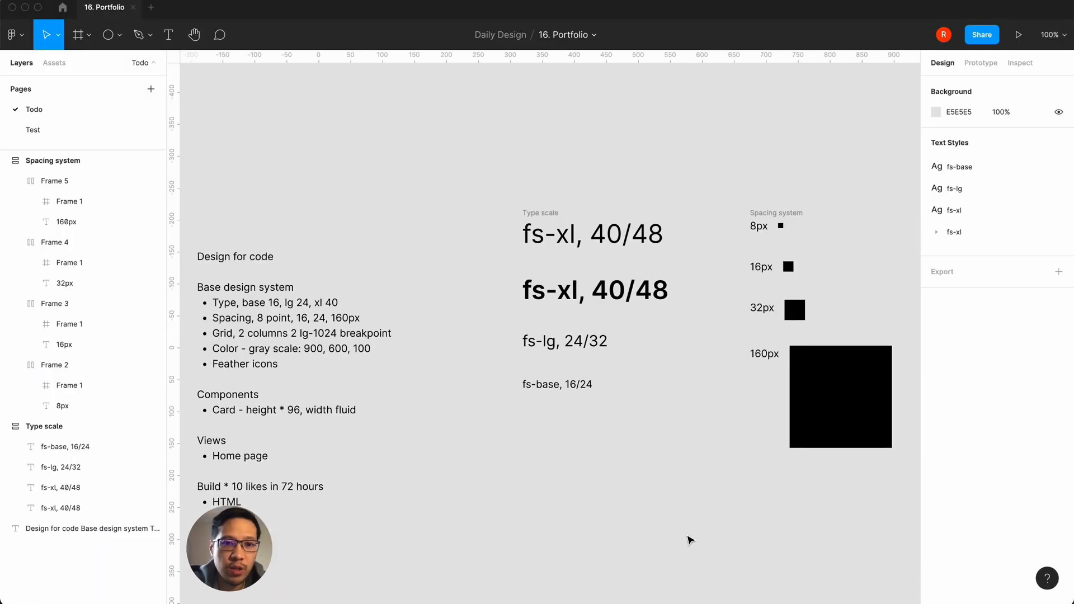
scroll(689, 540, right, 3)
scroll(689, 540, down, 1)
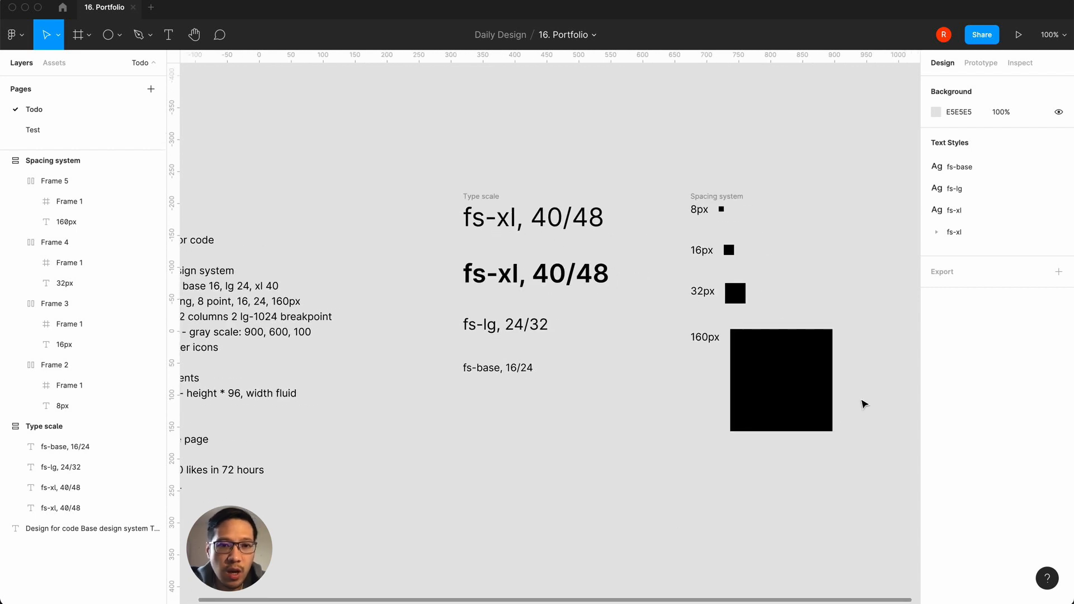
scroll(864, 404, right, 5)
key(f)
click(633, 244)
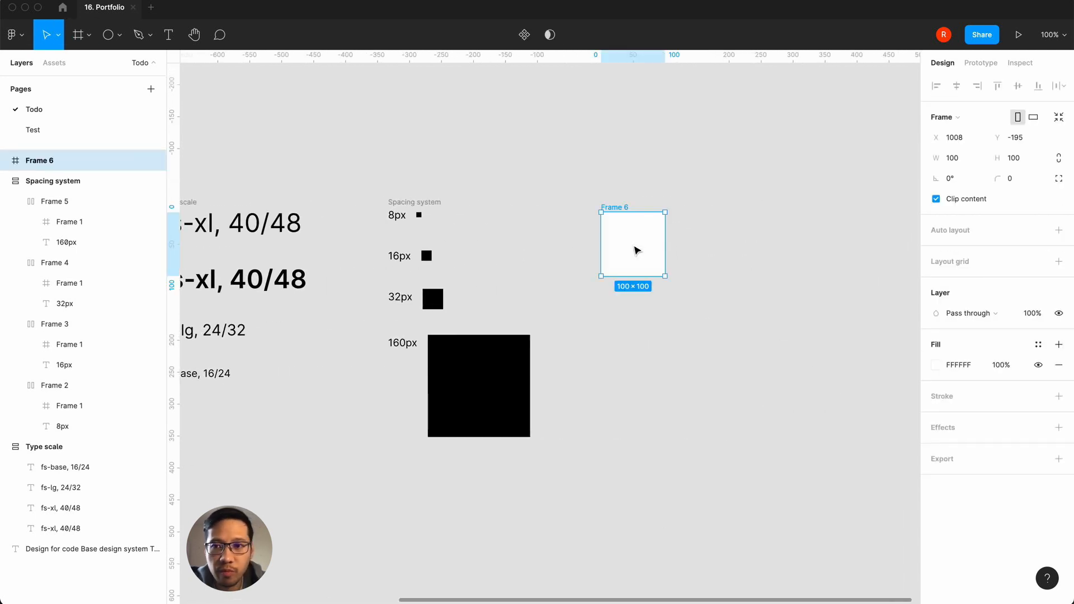
click(945, 117)
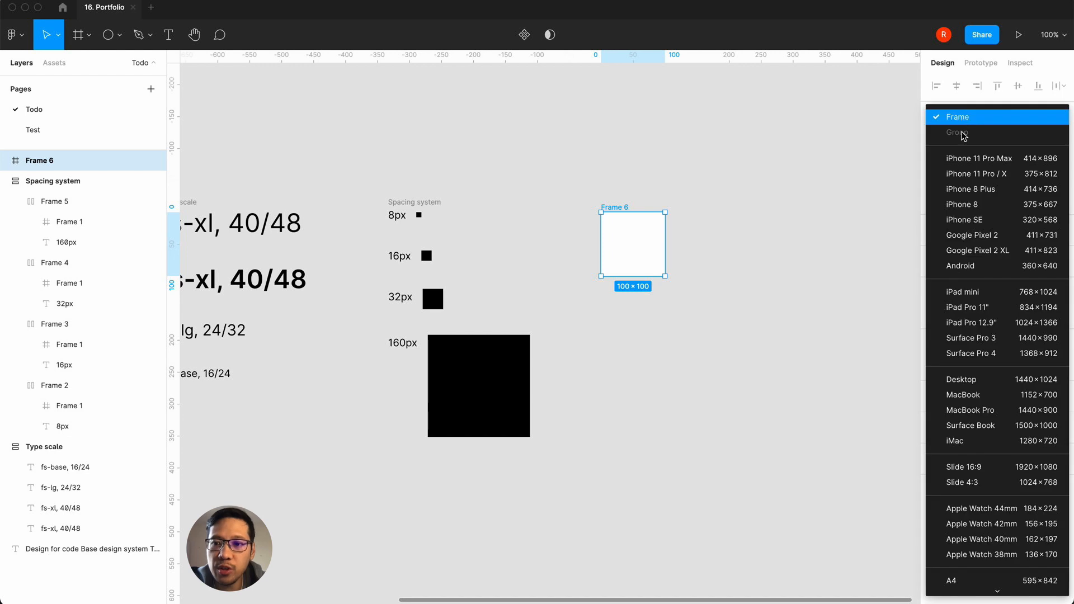
click(980, 411)
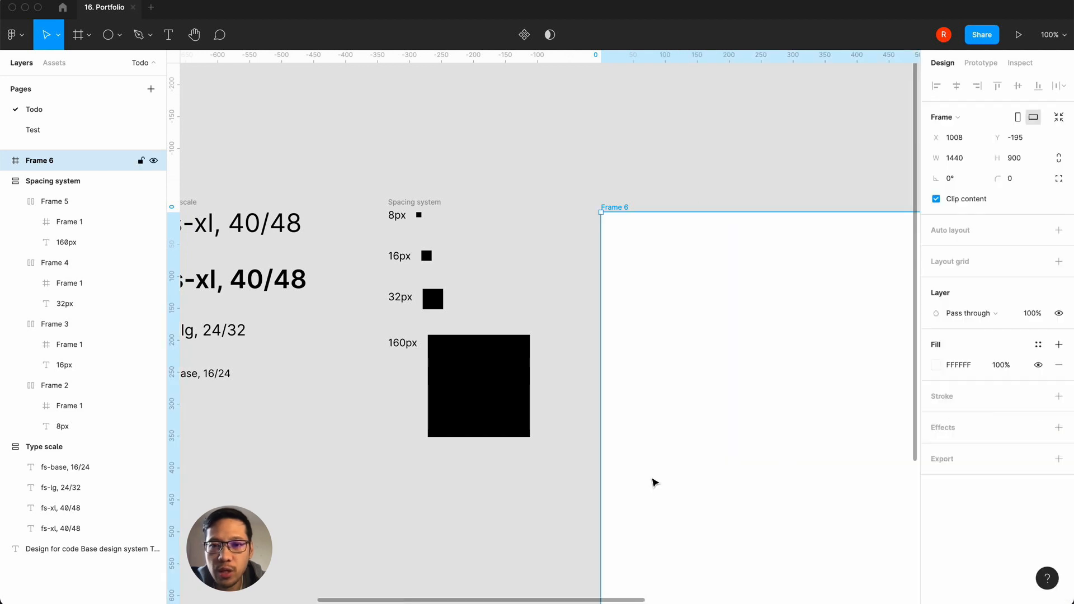
Step: Add a uniform 8px layout grid to the 1440 × 900 frame and look at its grid type setting
click(582, 466)
key(minus)
scroll(581, 466, right, 4)
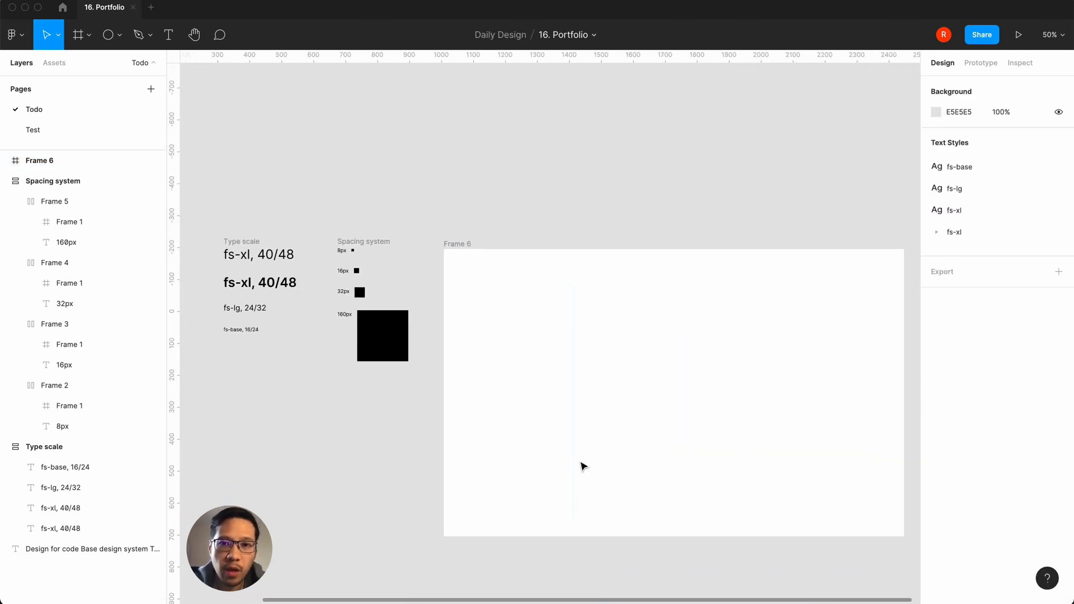
click(455, 244)
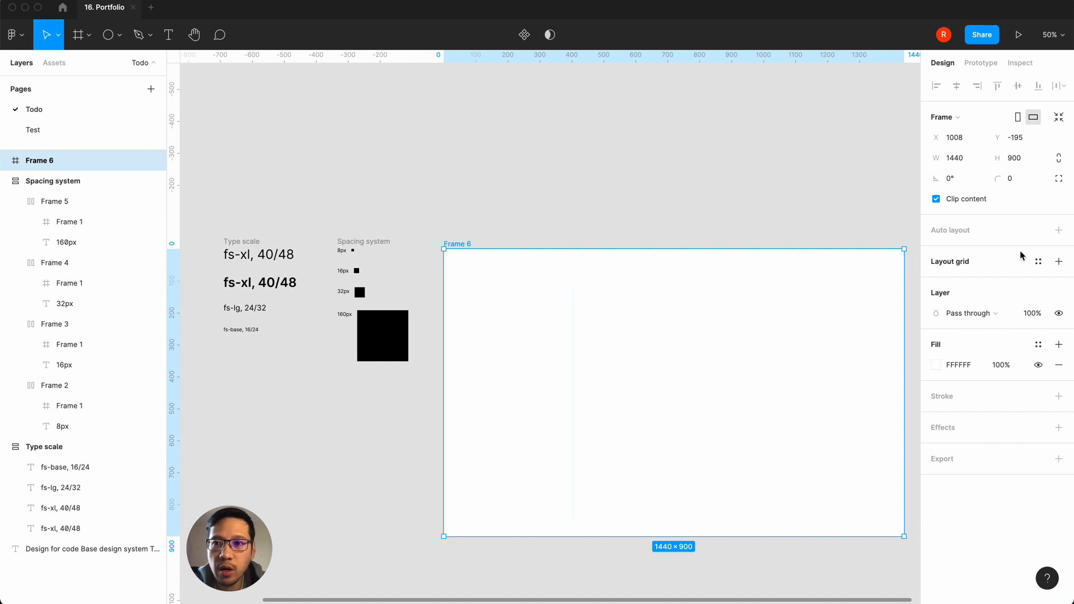
click(1059, 263)
click(934, 282)
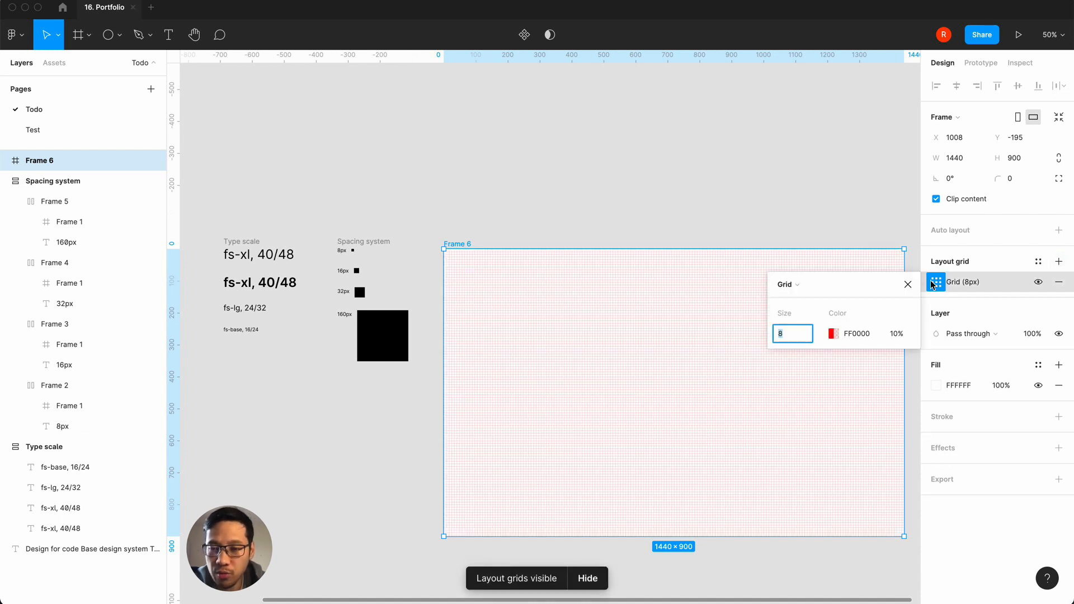
click(803, 289)
click(801, 290)
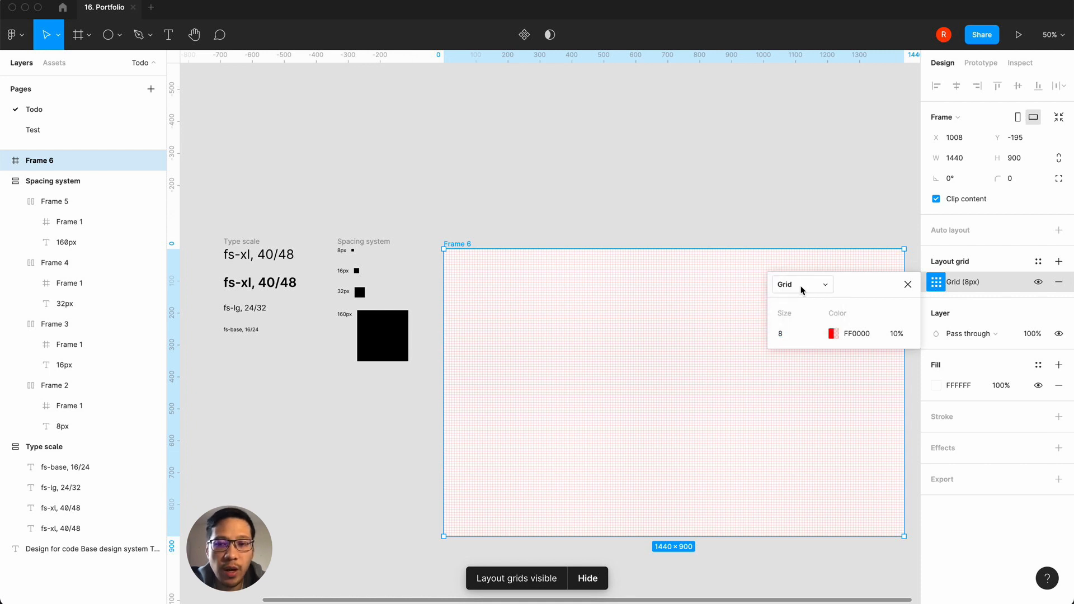
click(699, 168)
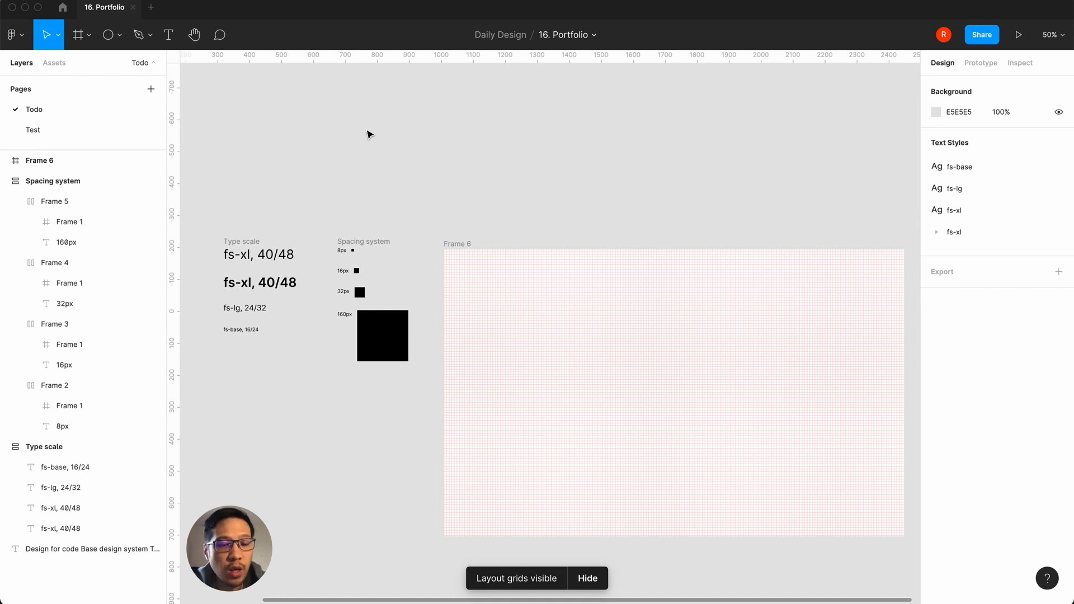
Step: Check the small and big nudge amounts in the preferences, leaving them as they are
click(20, 38)
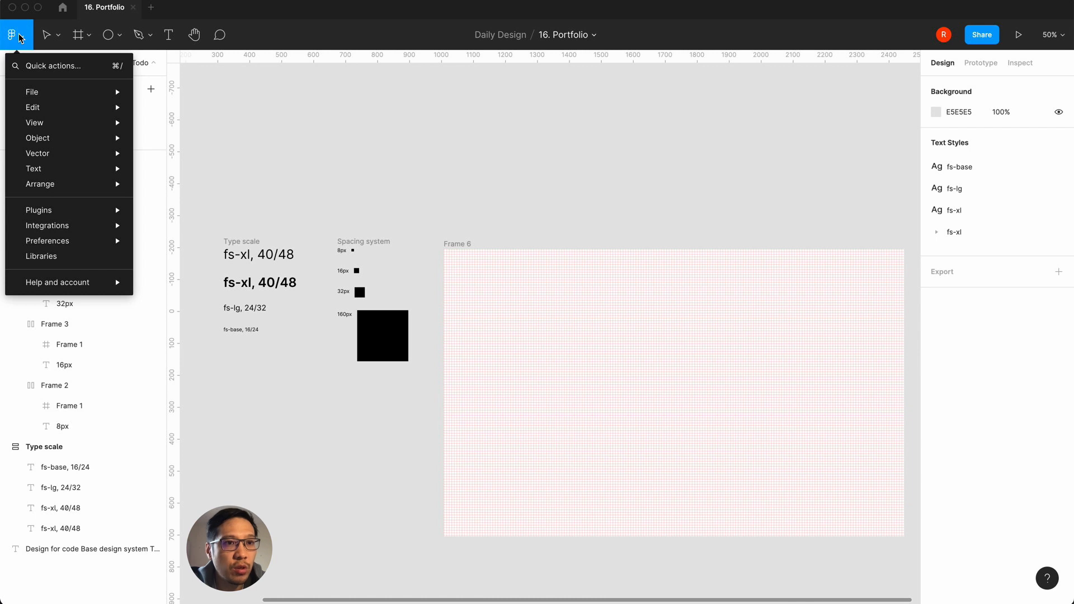
mouse_move(46, 240)
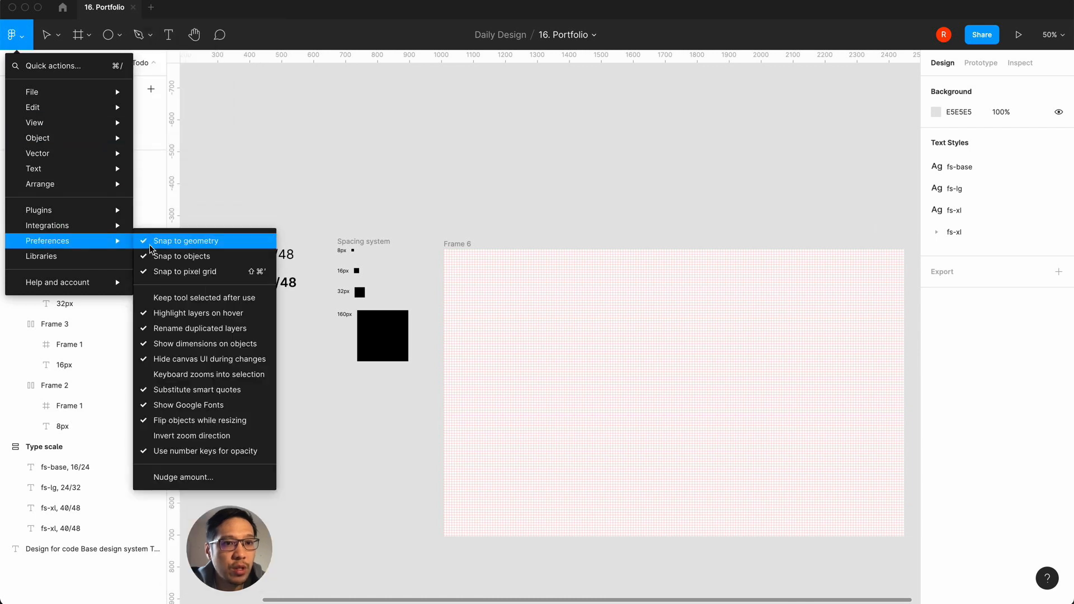
click(193, 477)
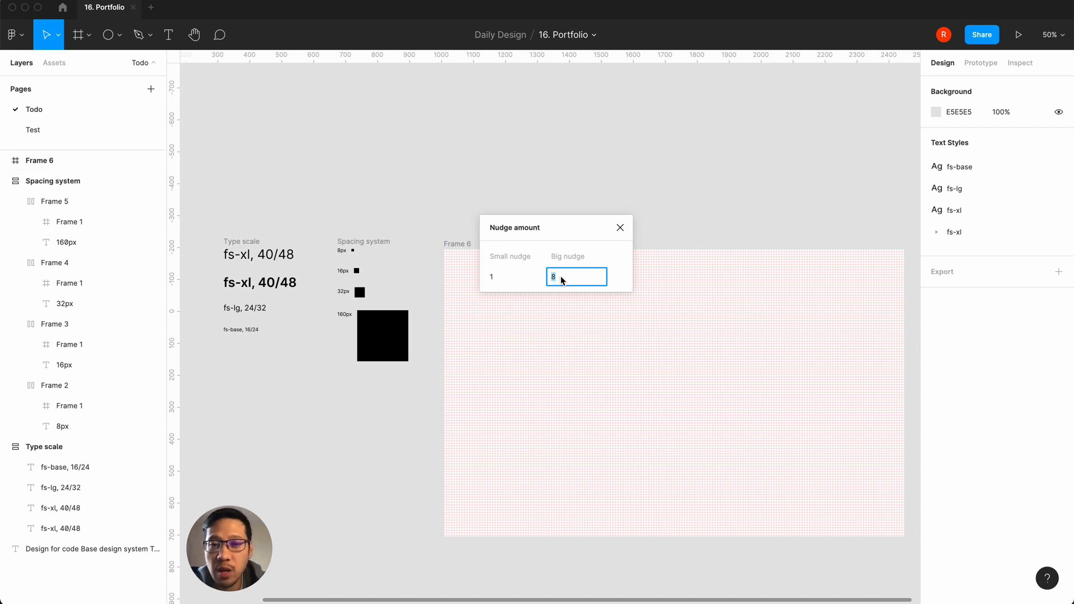
click(619, 228)
Step: Change the frame's layout grid from a uniform grid to columns with a count of 2
click(462, 244)
click(936, 283)
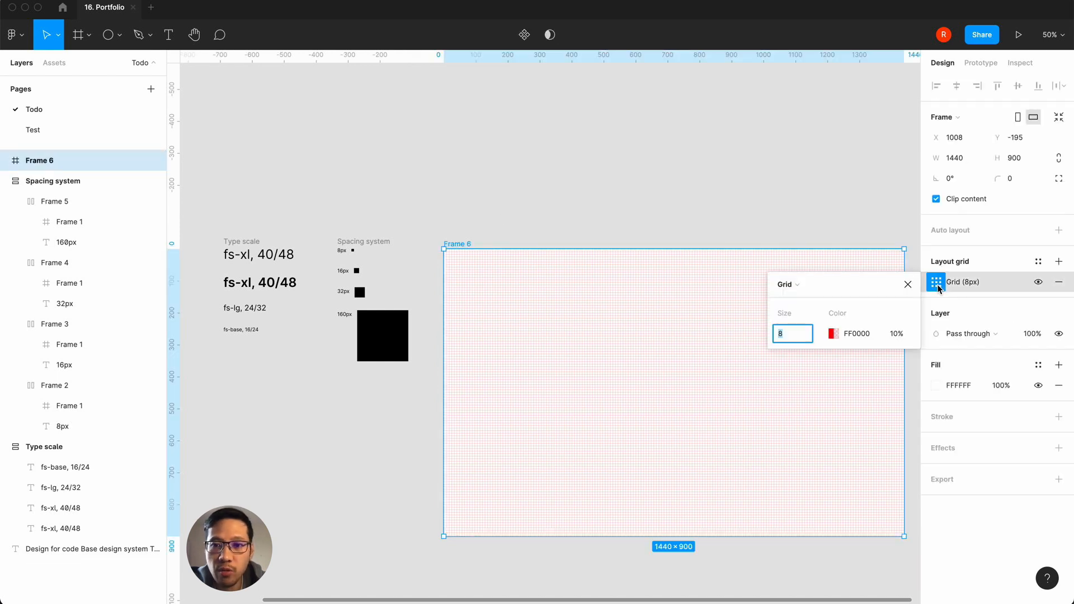
click(797, 286)
click(799, 298)
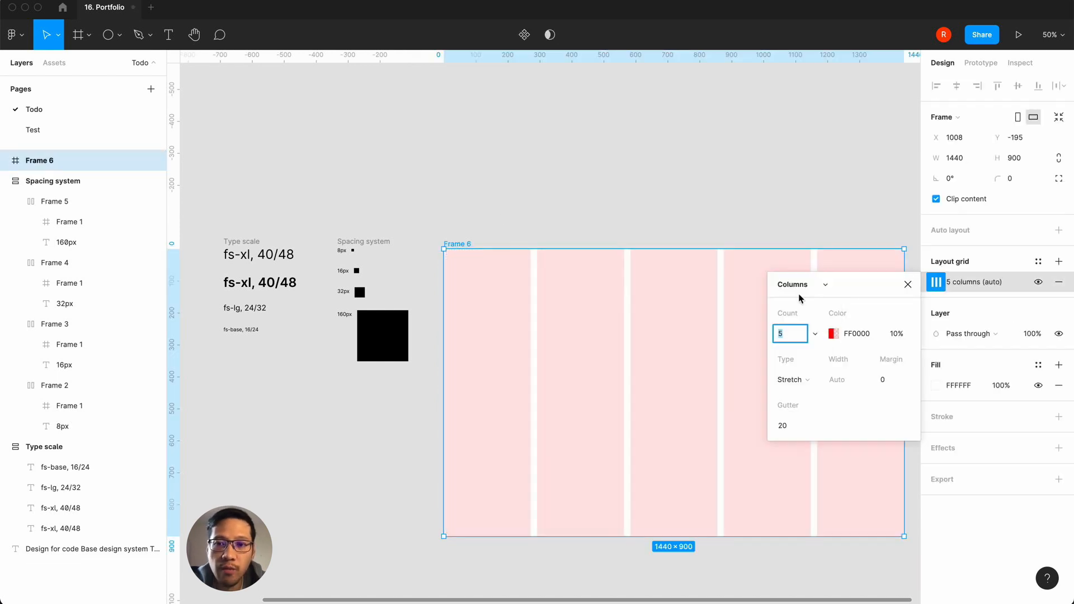
text(2)
Step: Set the column grid's gutter to 16 and its margin to 16
click(793, 428)
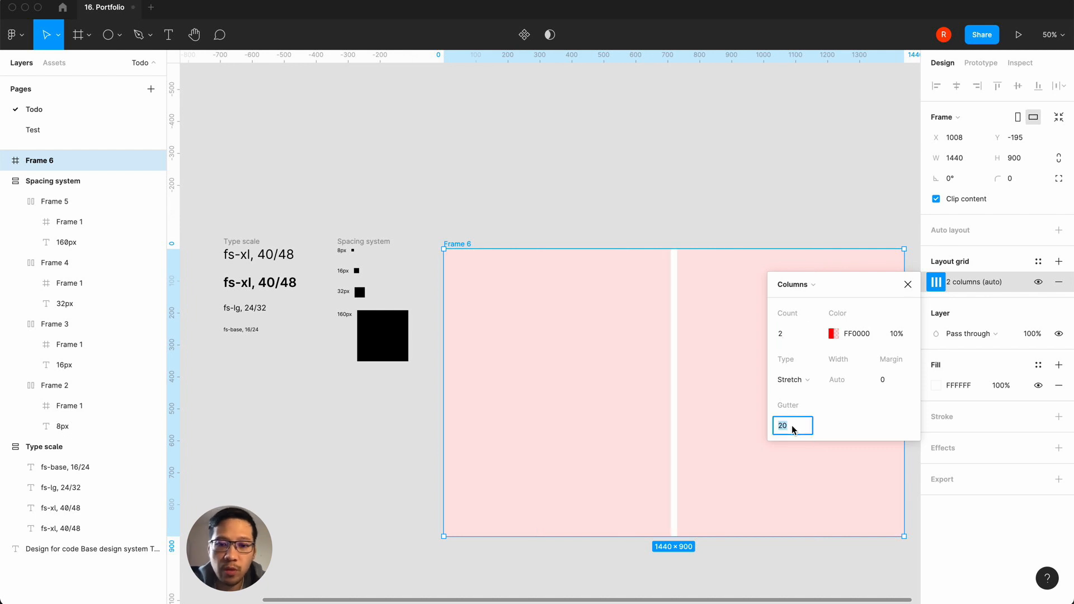
text(16)
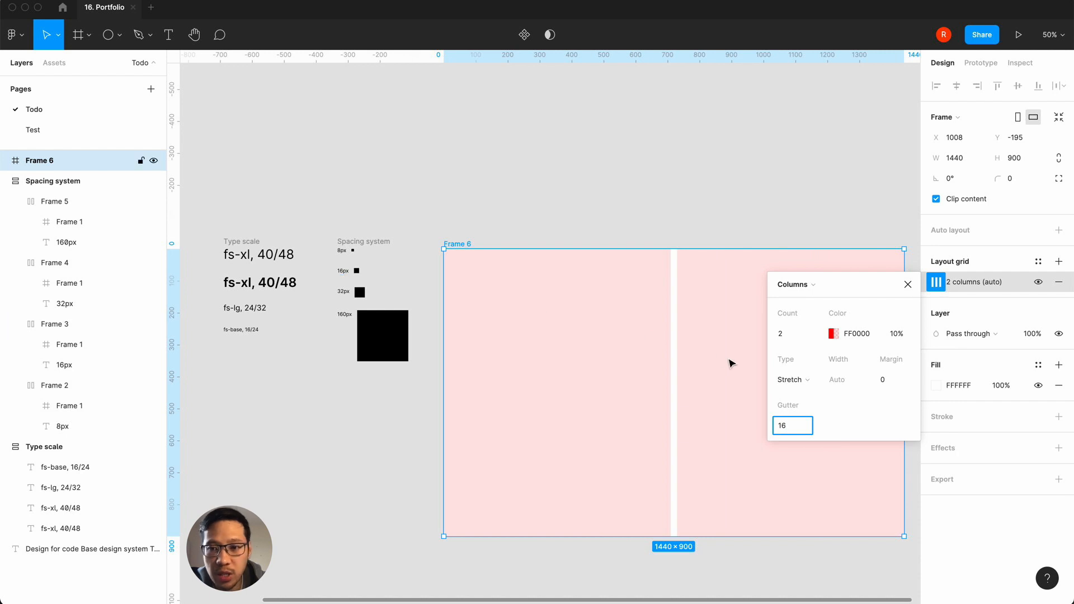
click(891, 385)
text(16)
key(Return)
click(907, 285)
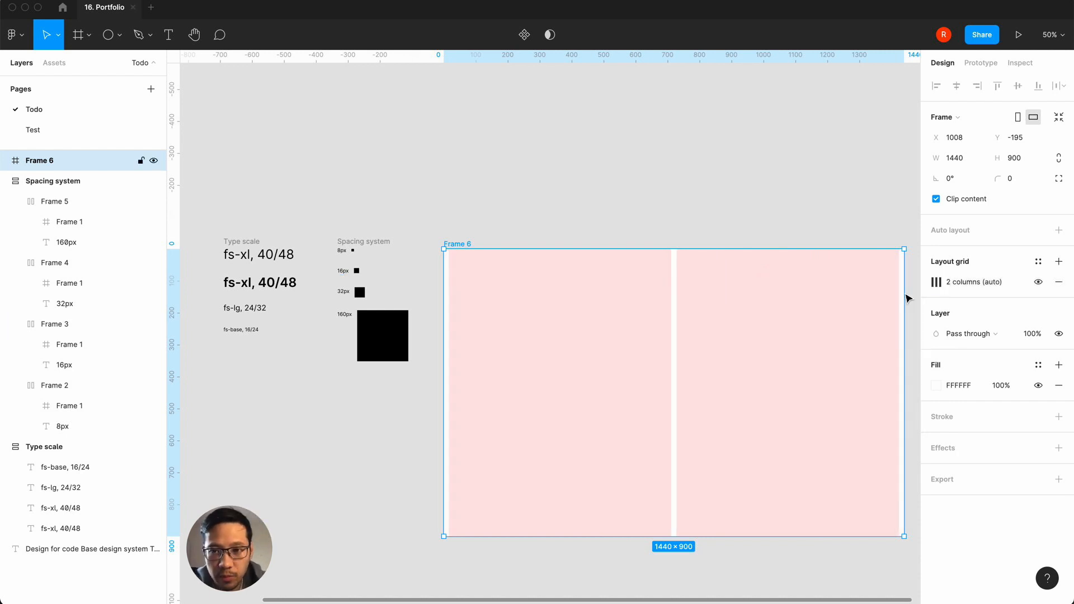
Step: Narrow the grid frame from its right edge to about 1258 px wide
click(512, 171)
click(459, 245)
drag(904, 338, 845, 340)
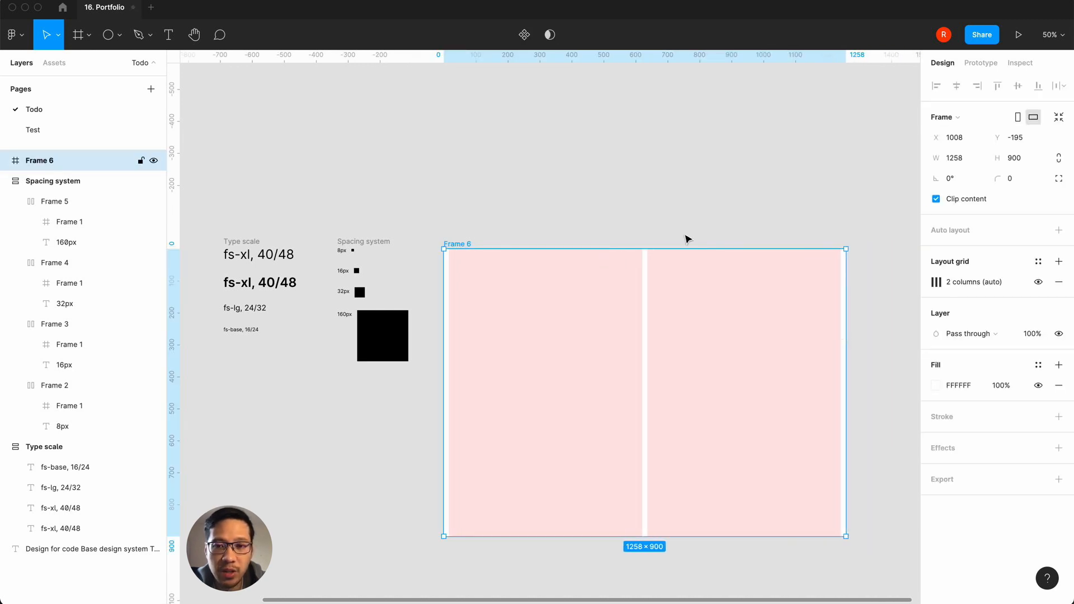
click(658, 201)
Step: Add a second layout grid to the frame, change it to rows, and set its gutter to 8
click(461, 244)
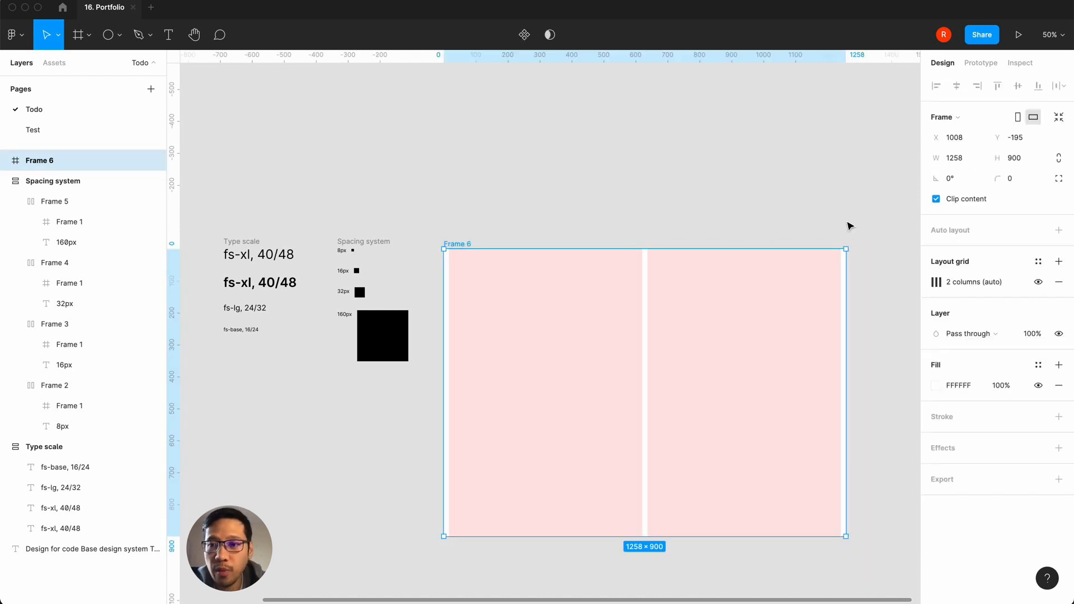
click(1058, 261)
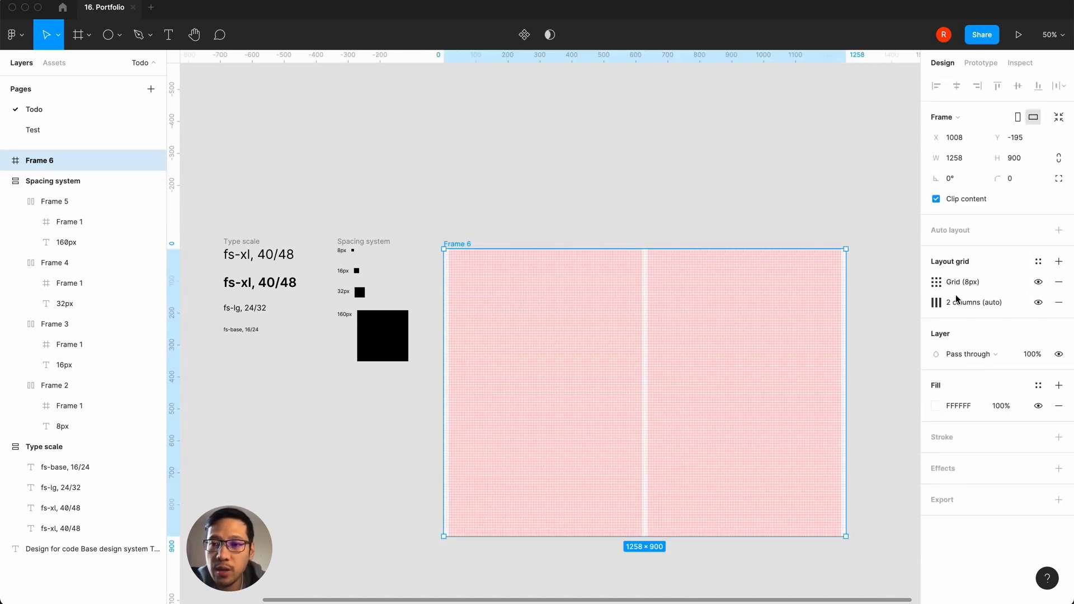
click(936, 282)
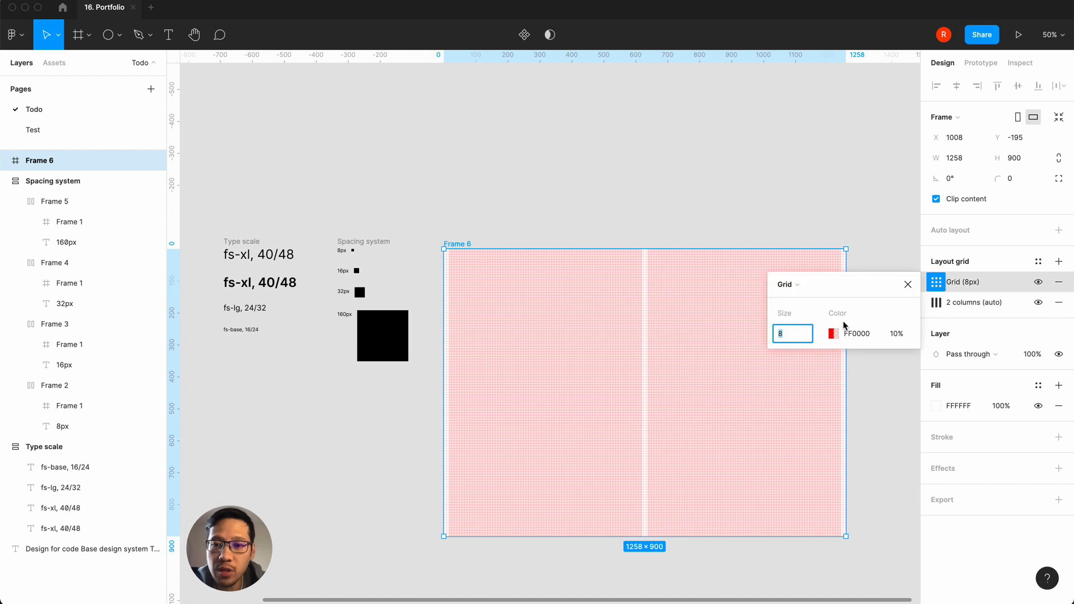
click(800, 286)
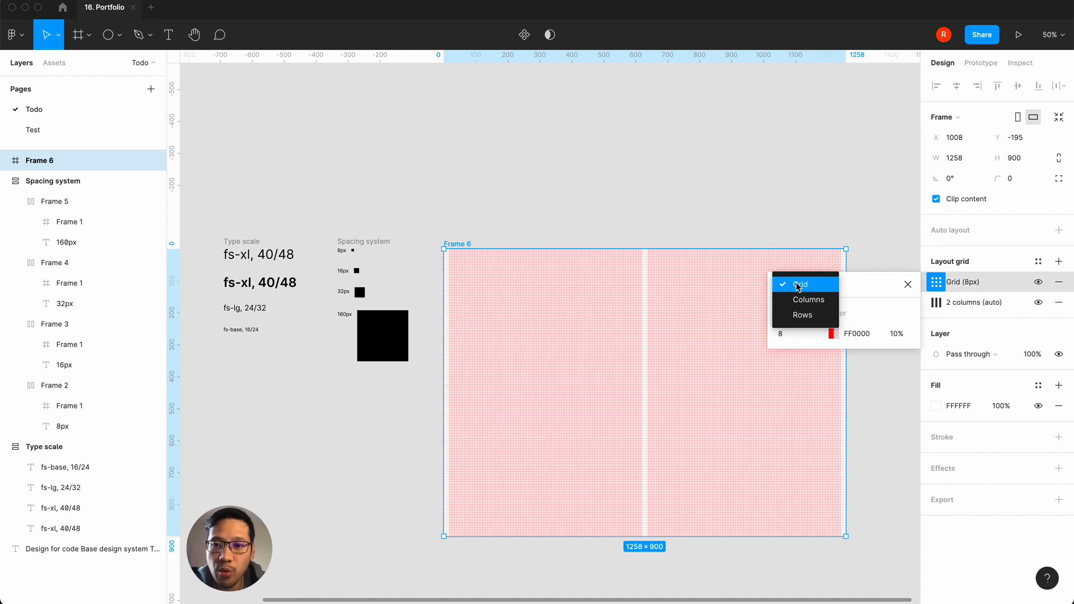
click(801, 315)
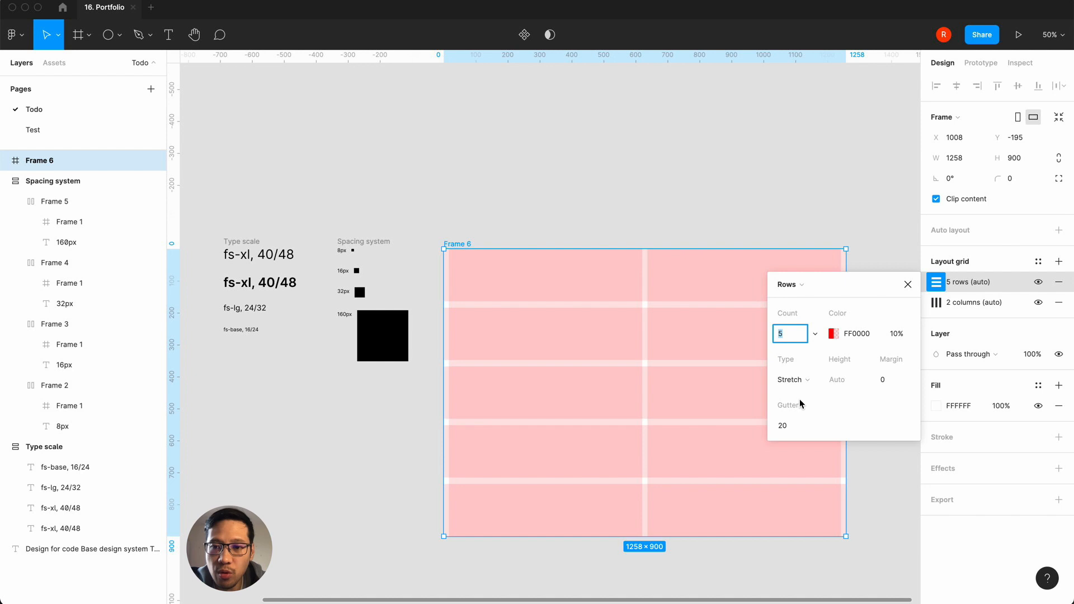
click(786, 427)
text(8)
key(Return)
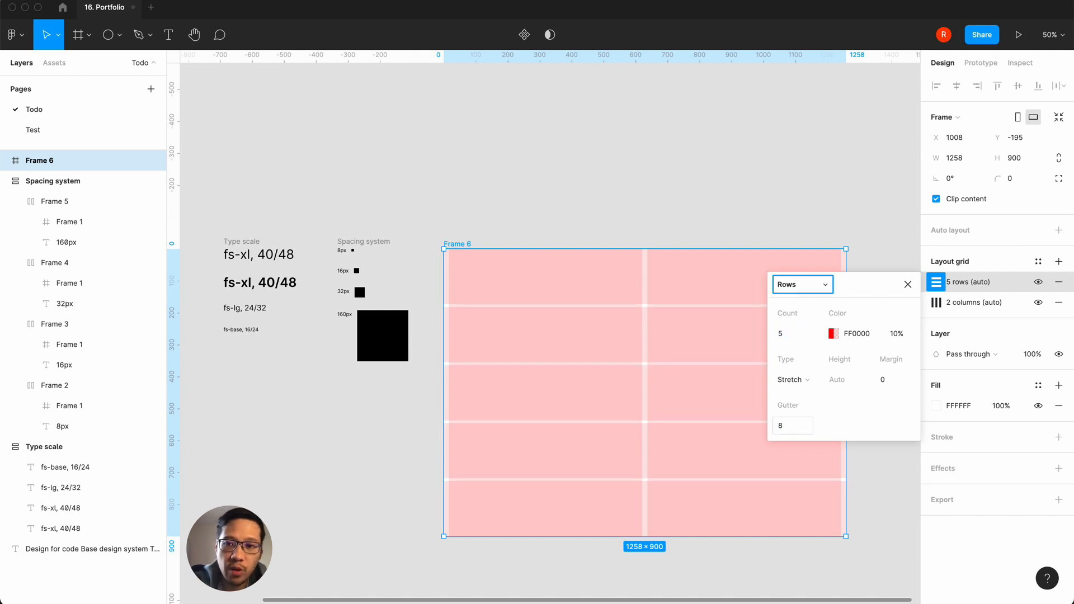
Step: Set the row grid's type to Top and its count to 1000
click(792, 380)
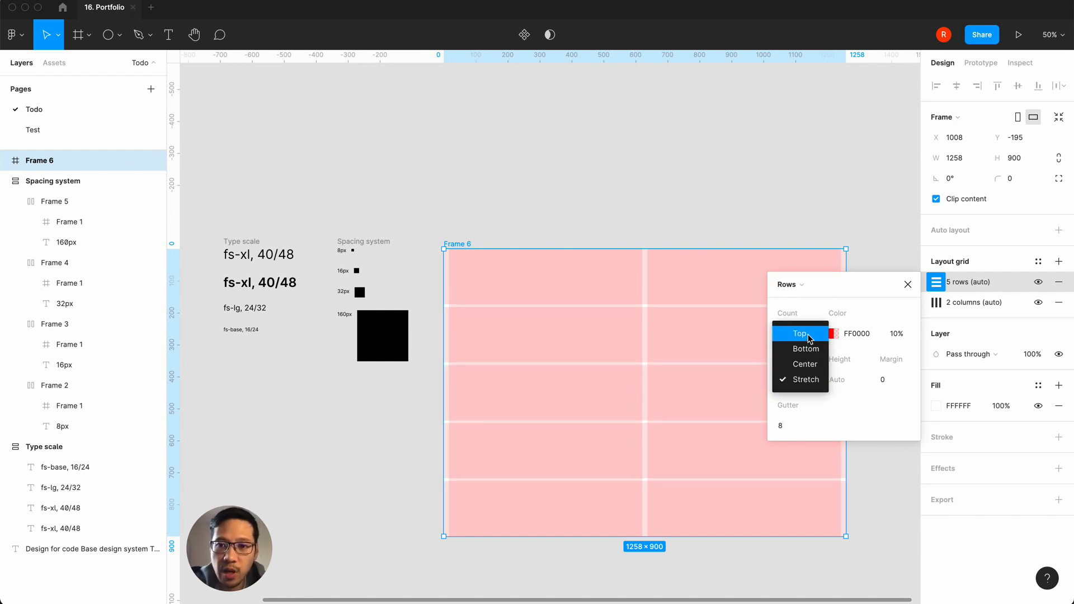
click(800, 334)
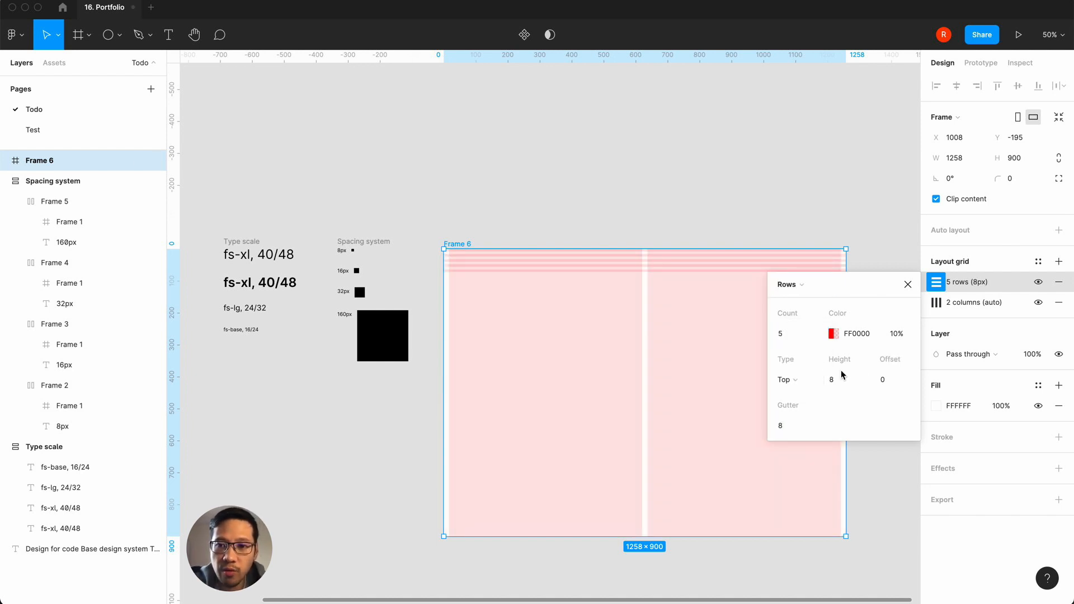
click(789, 333)
text(1000)
key(Return)
key(Return)
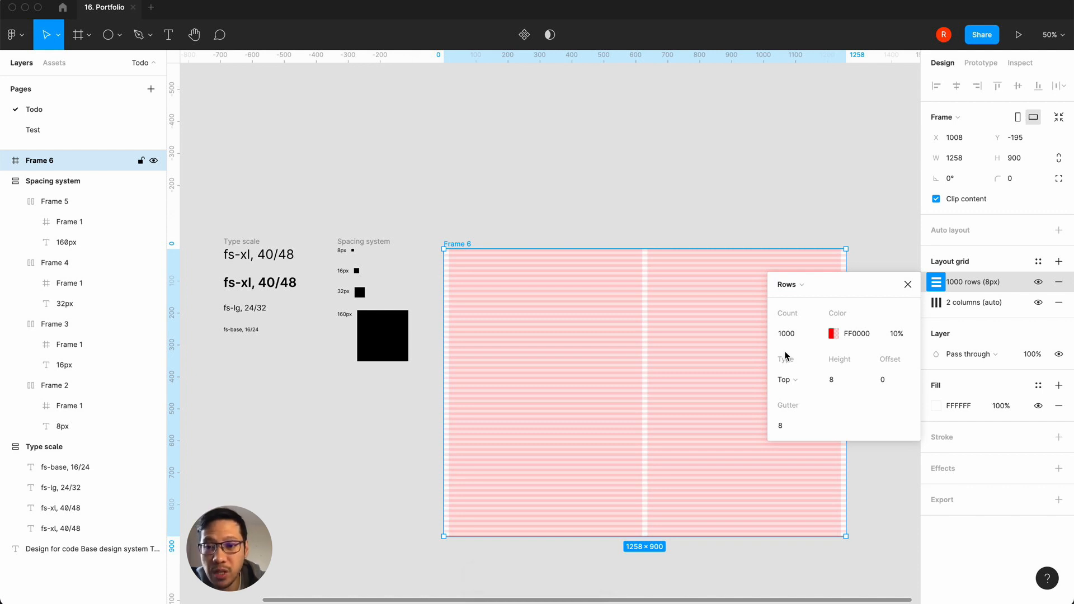
Step: Set the row grid's height to 4 and its gutter to 4
click(841, 385)
text(4)
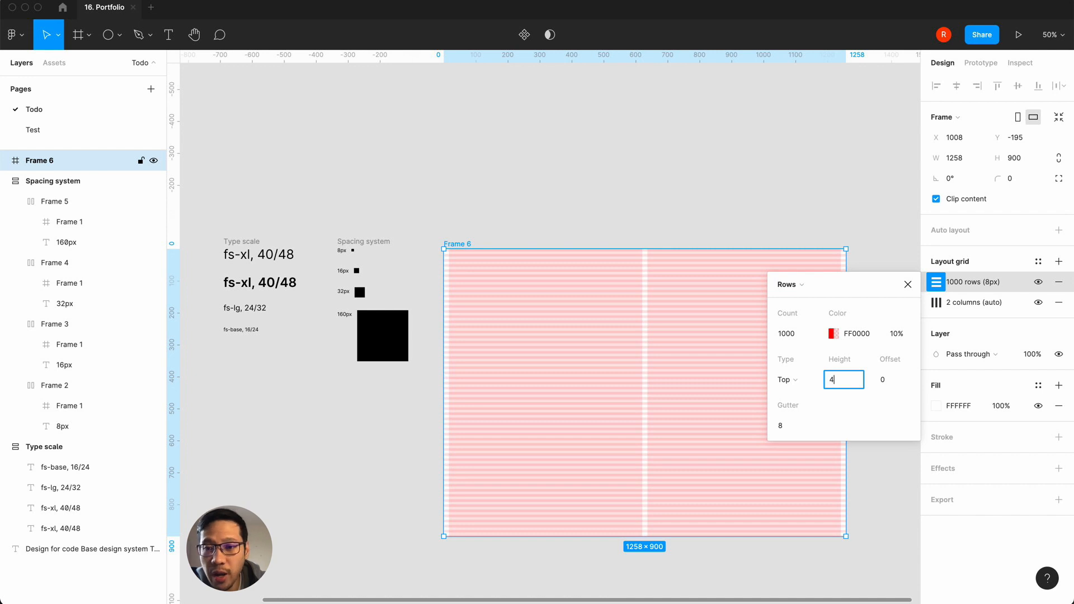
click(786, 428)
text(4)
key(Return)
click(907, 285)
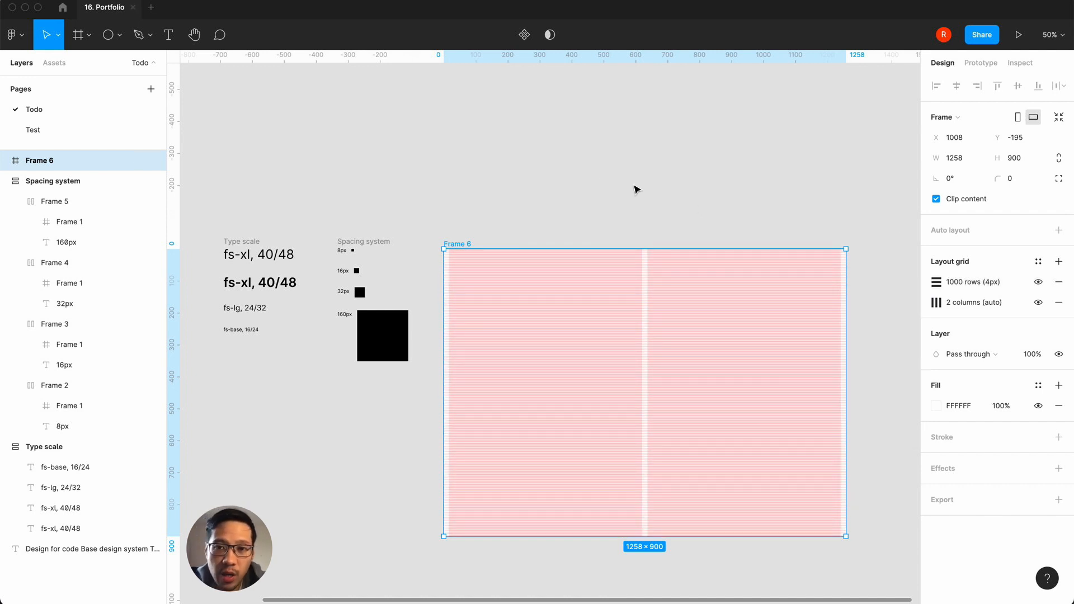
key(shift+0)
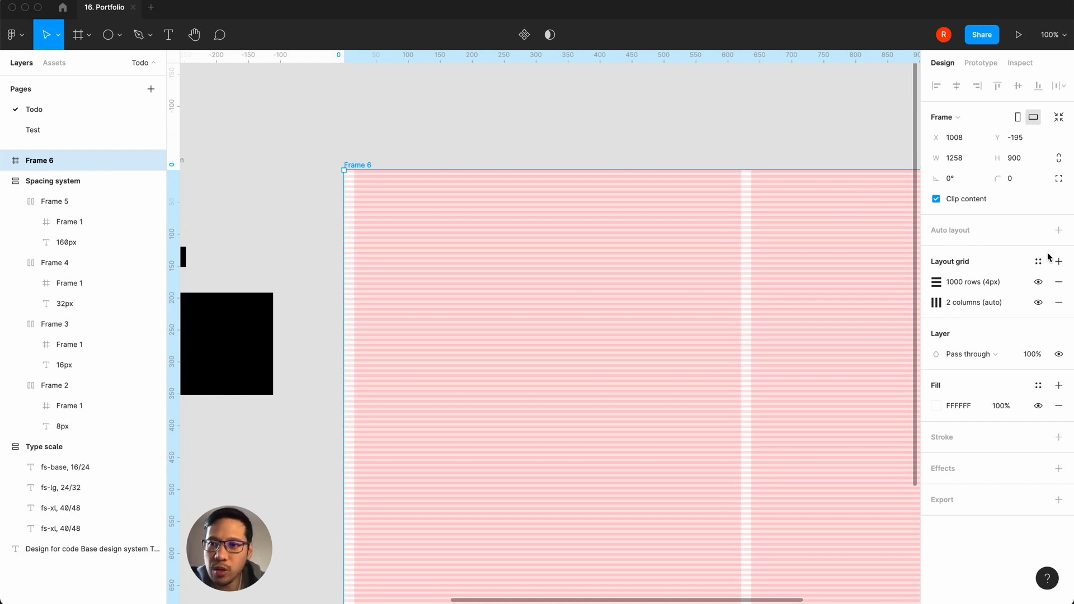
click(1061, 268)
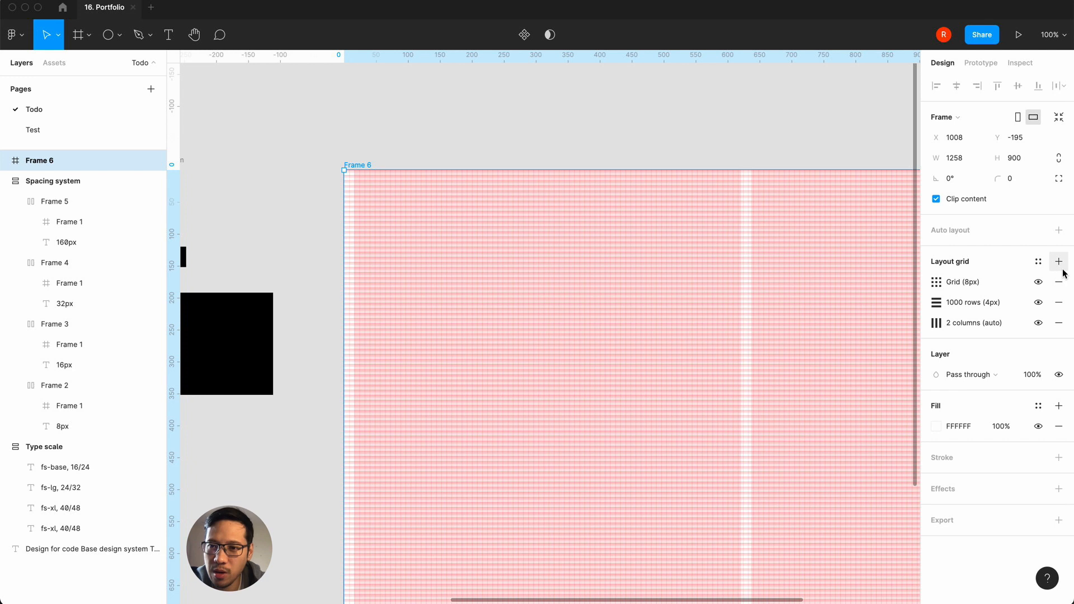
click(1058, 282)
Step: Save the frame's row and column layout grids as a new grid style named grid-cols-2
click(1037, 261)
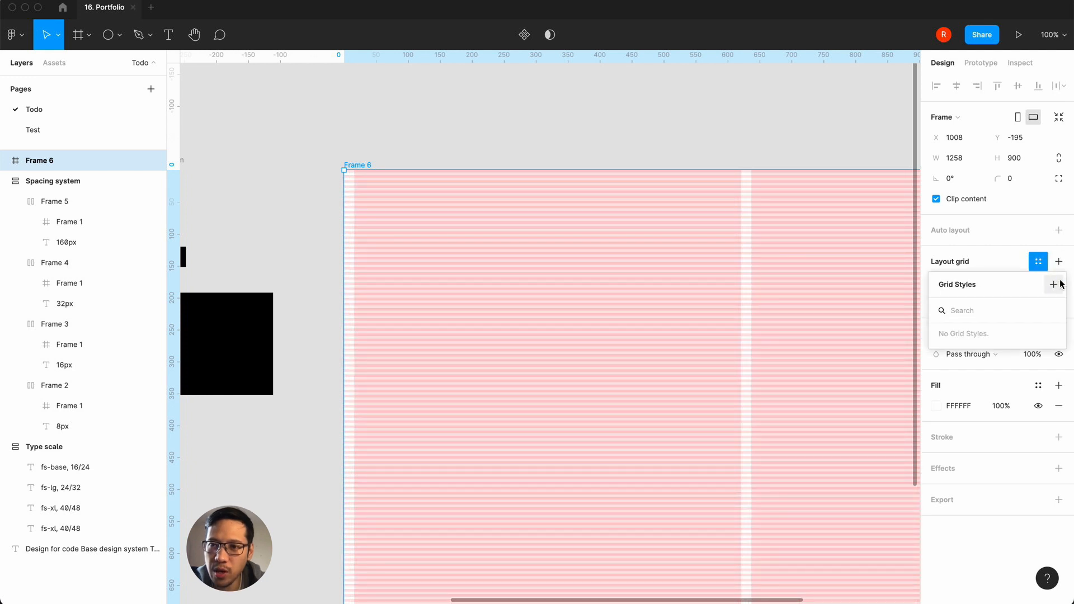
click(1053, 284)
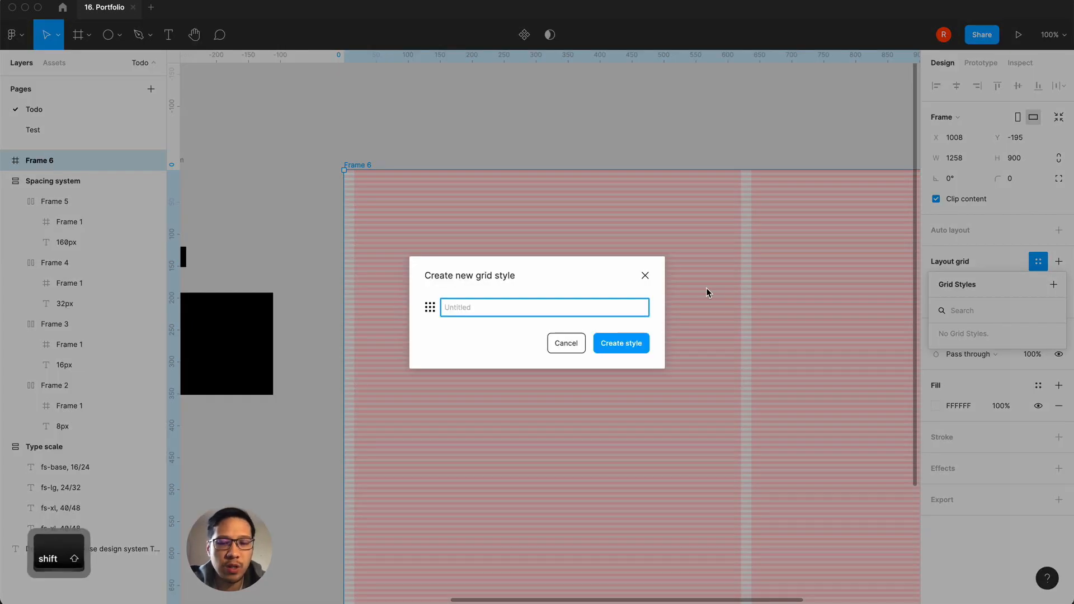
text(C)
key(BackSpace)
text(G)
key(BackSpace)
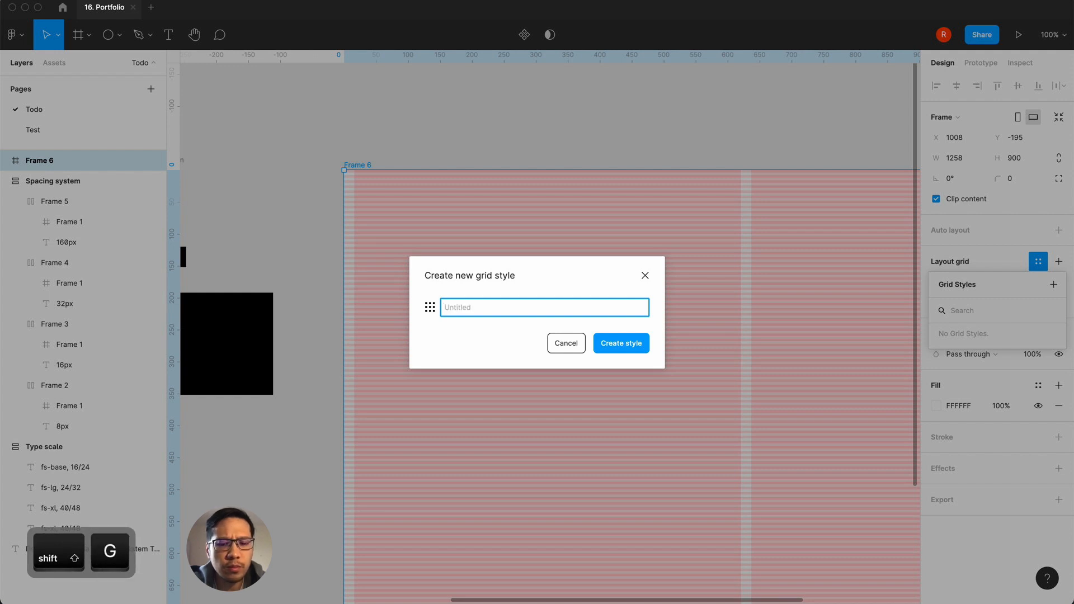
text(grid-cols-2)
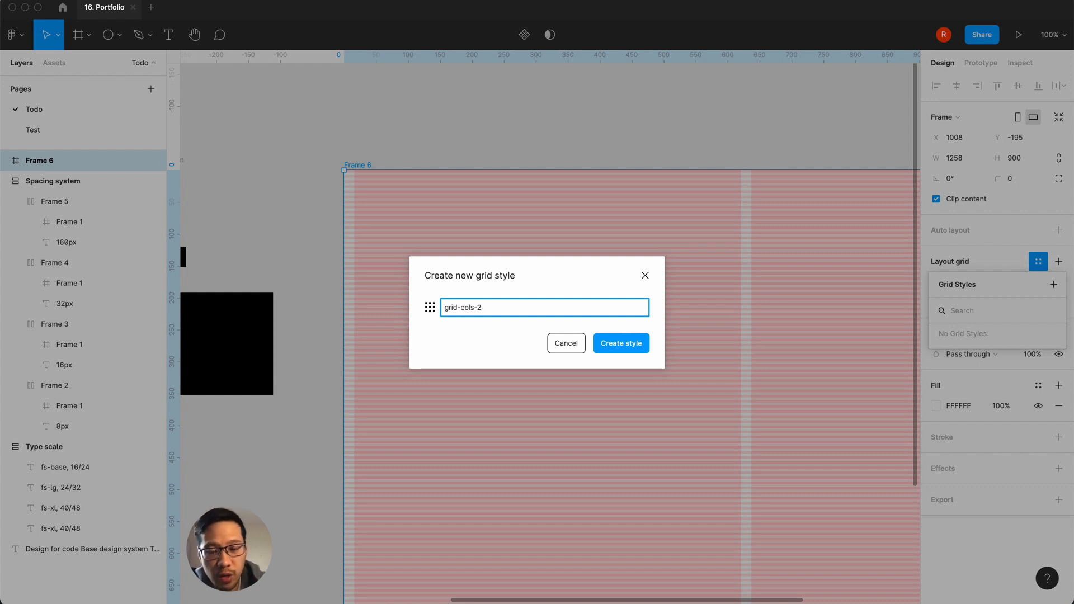
click(627, 345)
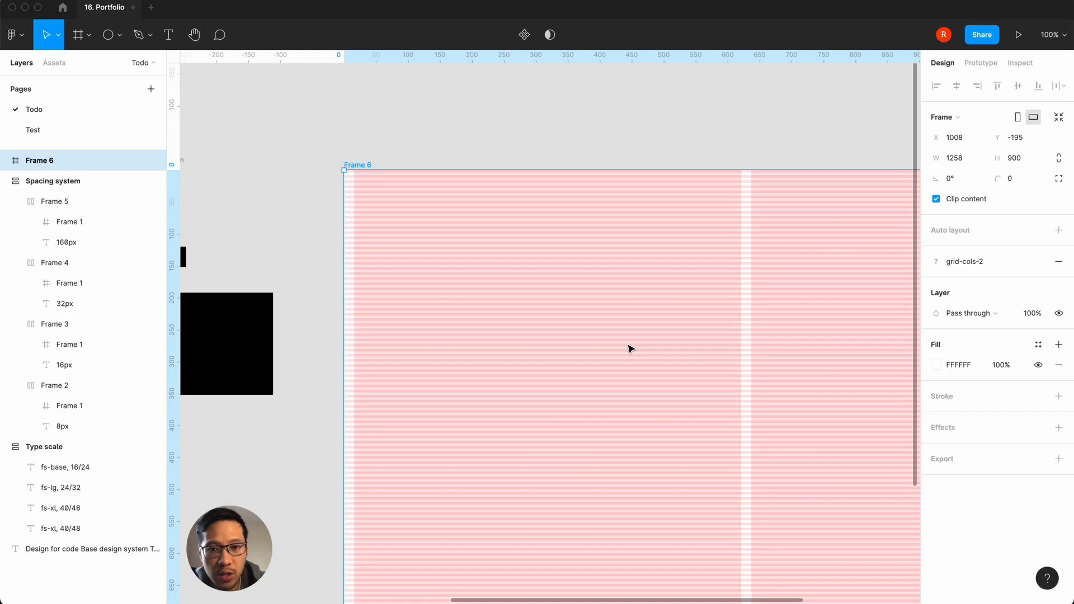
Step: Add an iPhone 8 preset frame (375 × 667) beside Frame 6
click(601, 123)
key(minus)
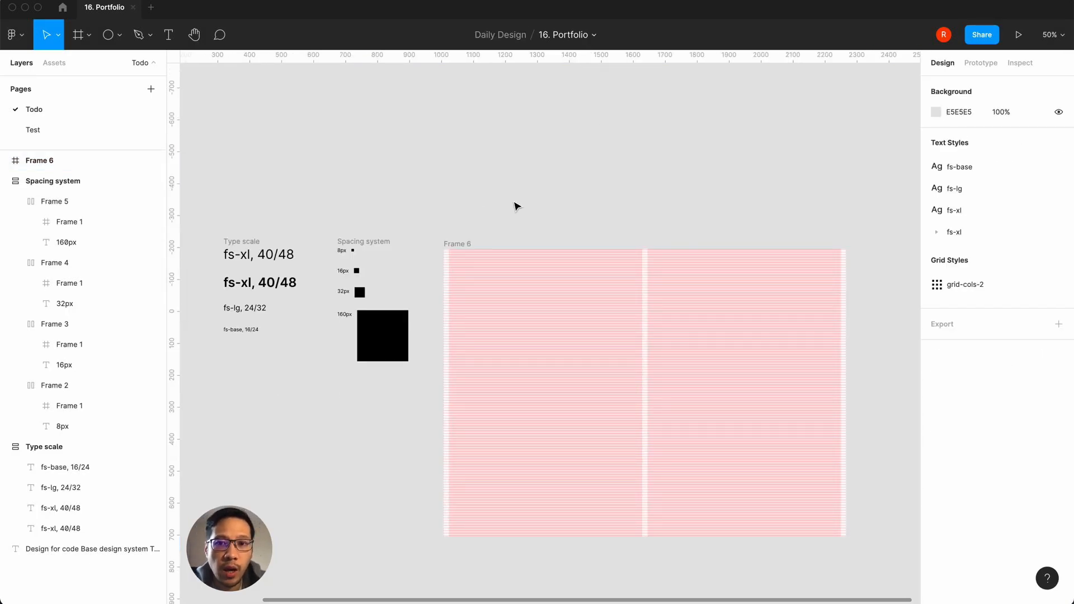
scroll(516, 206, right, 2)
scroll(516, 206, right, 2)
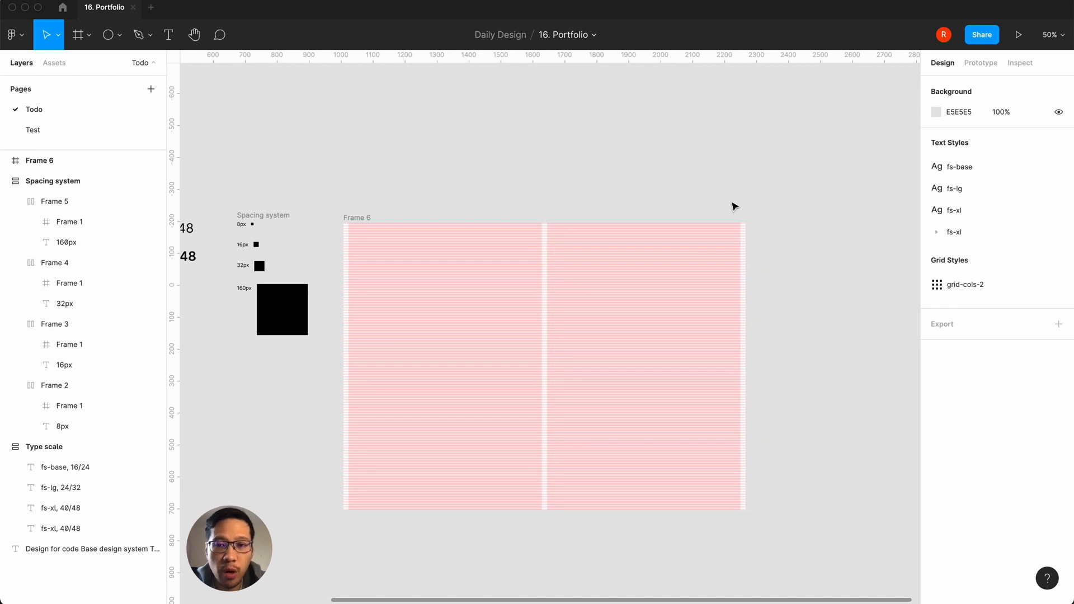
key(f)
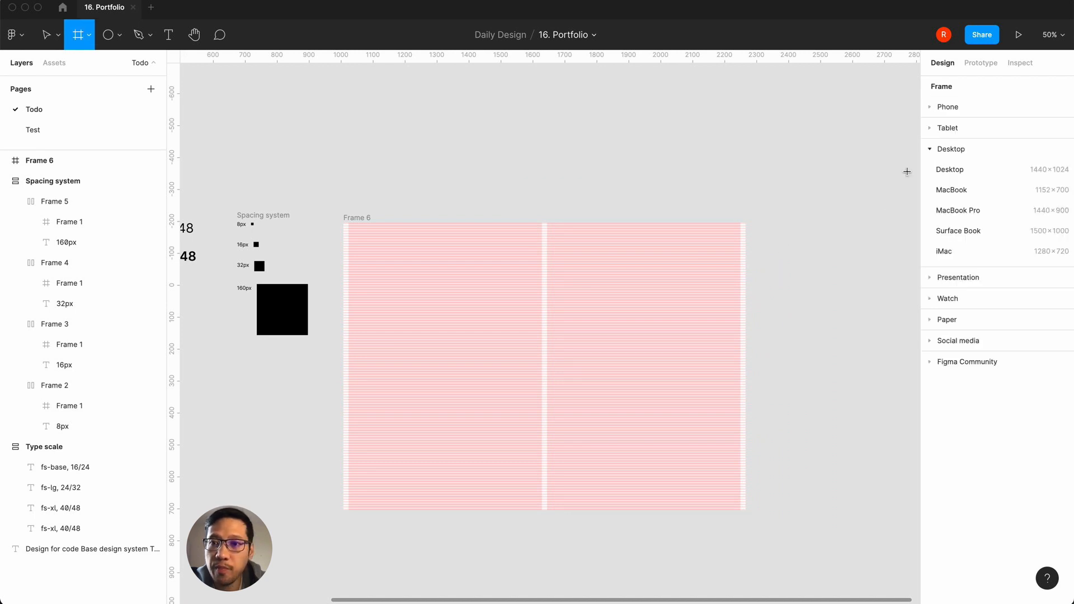
click(938, 109)
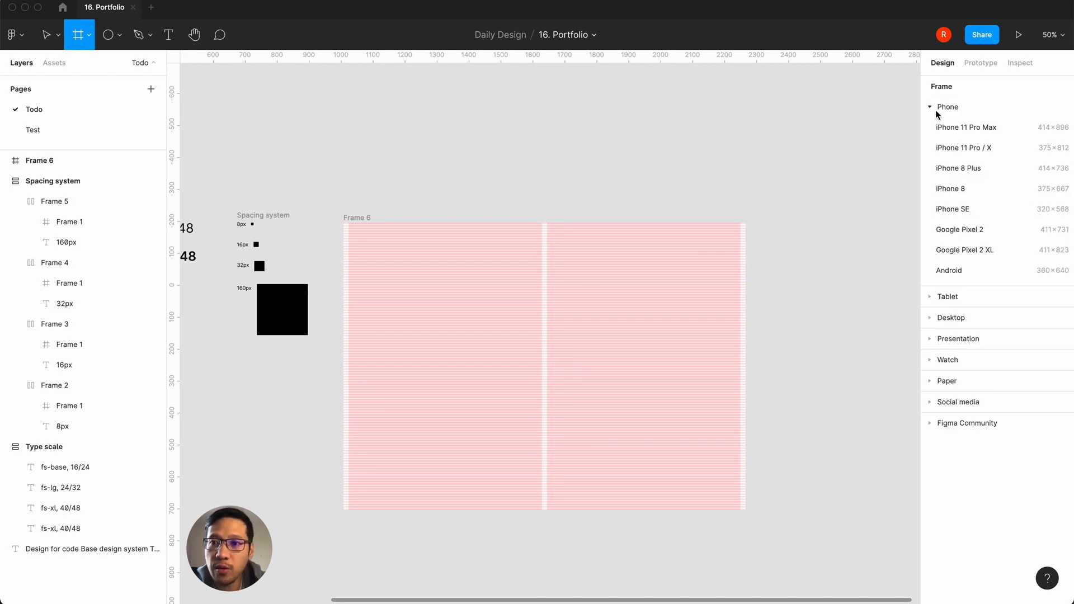
click(938, 188)
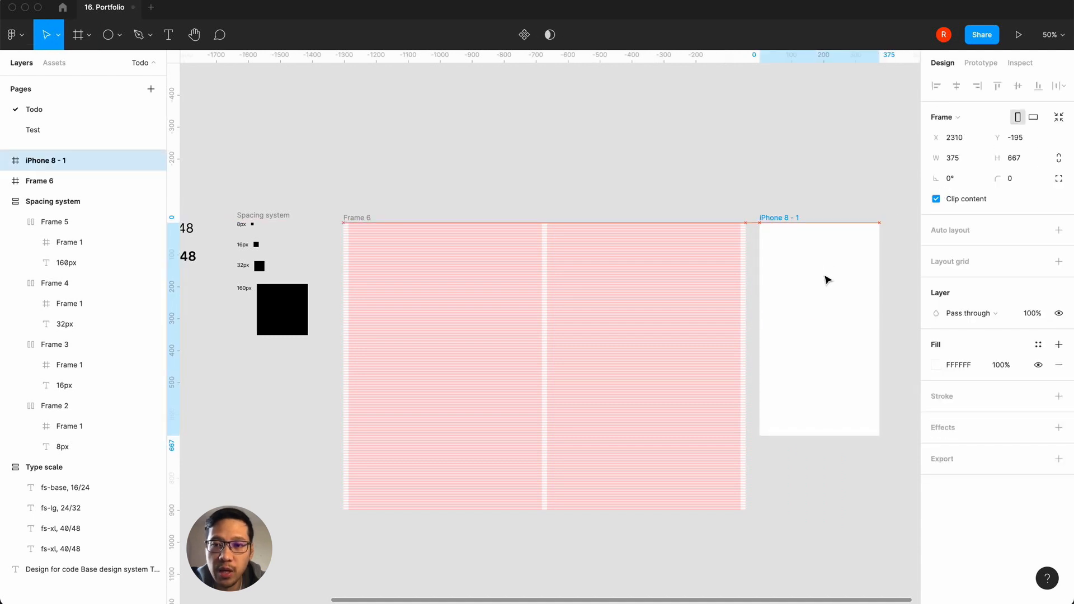
click(707, 174)
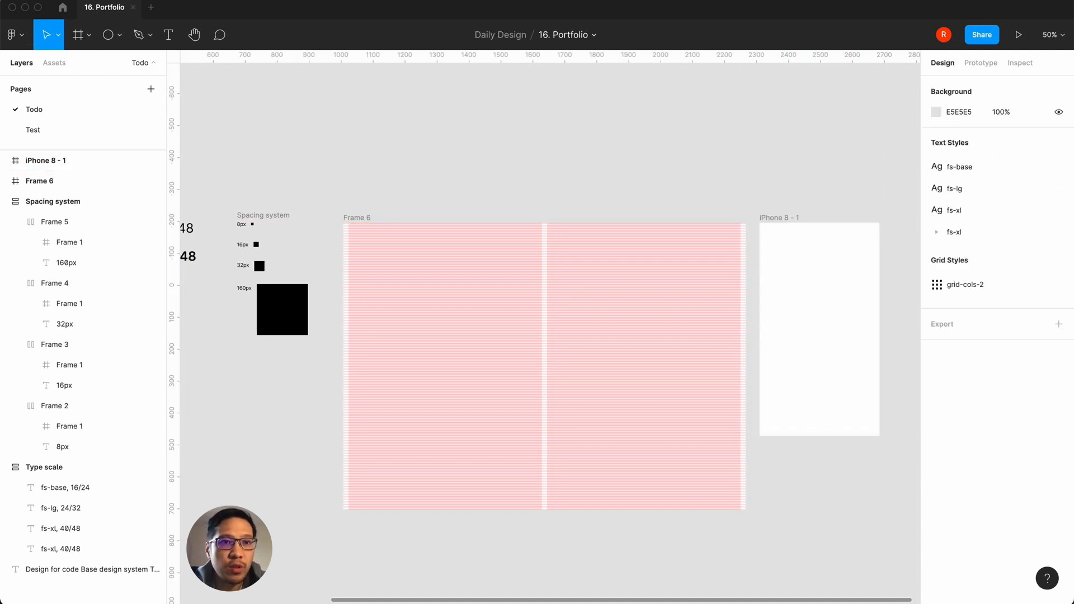
key(super+Tab)
drag(751, 201, 690, 257)
click(758, 160)
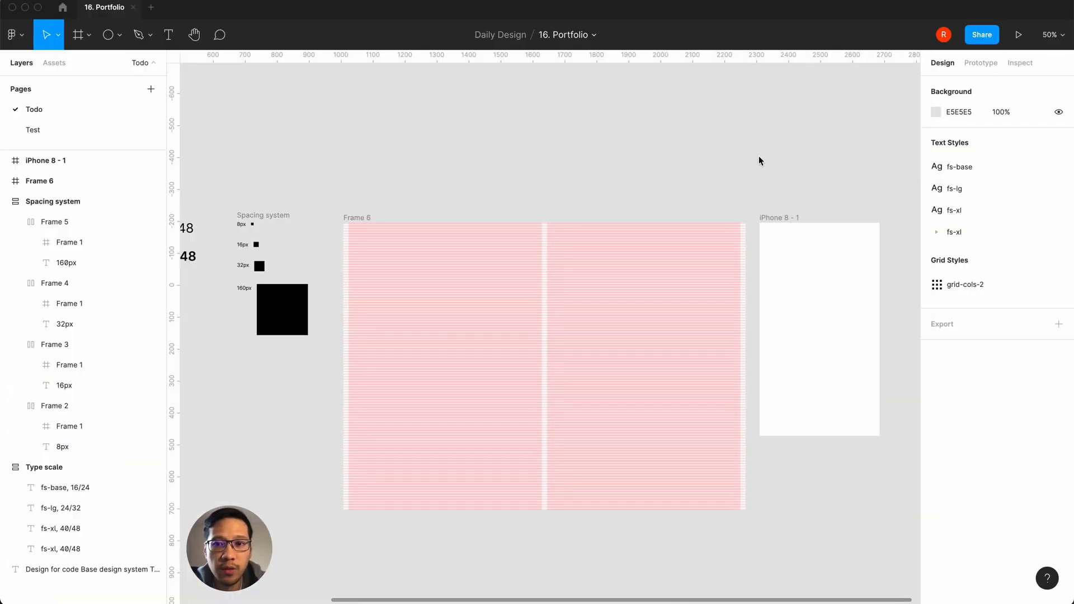
Step: Add a layout grid to the iPhone 8 frame and change it to columns with a count of 1
click(769, 218)
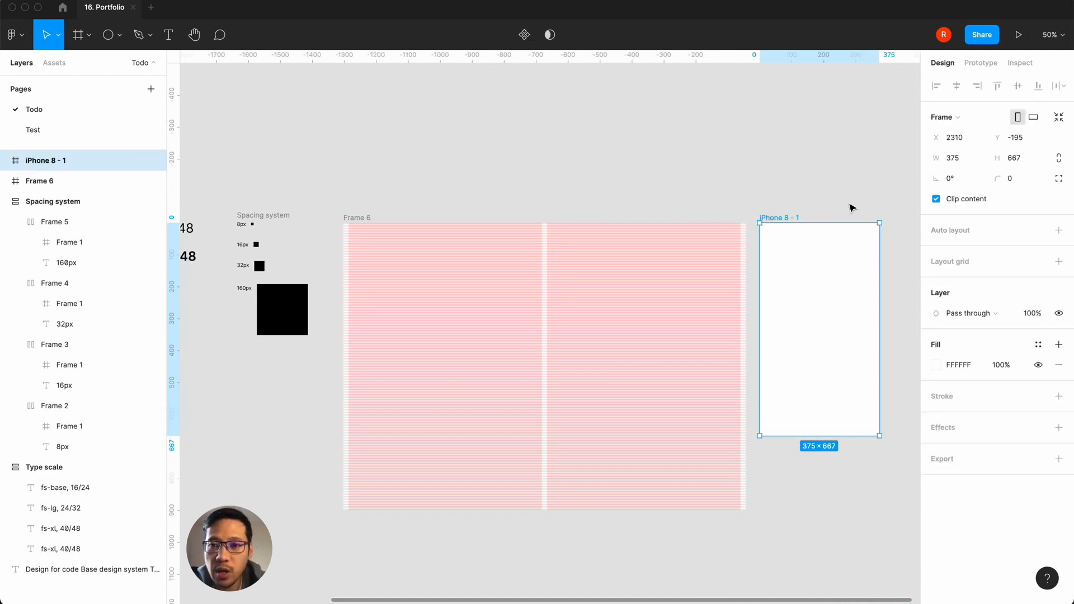
click(1059, 262)
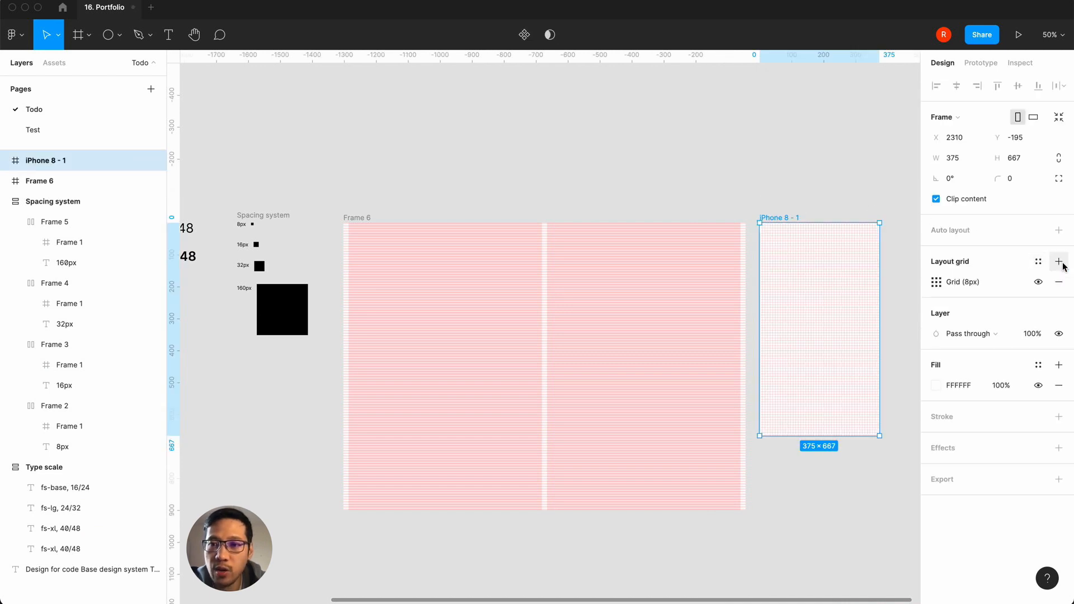
click(935, 281)
click(787, 284)
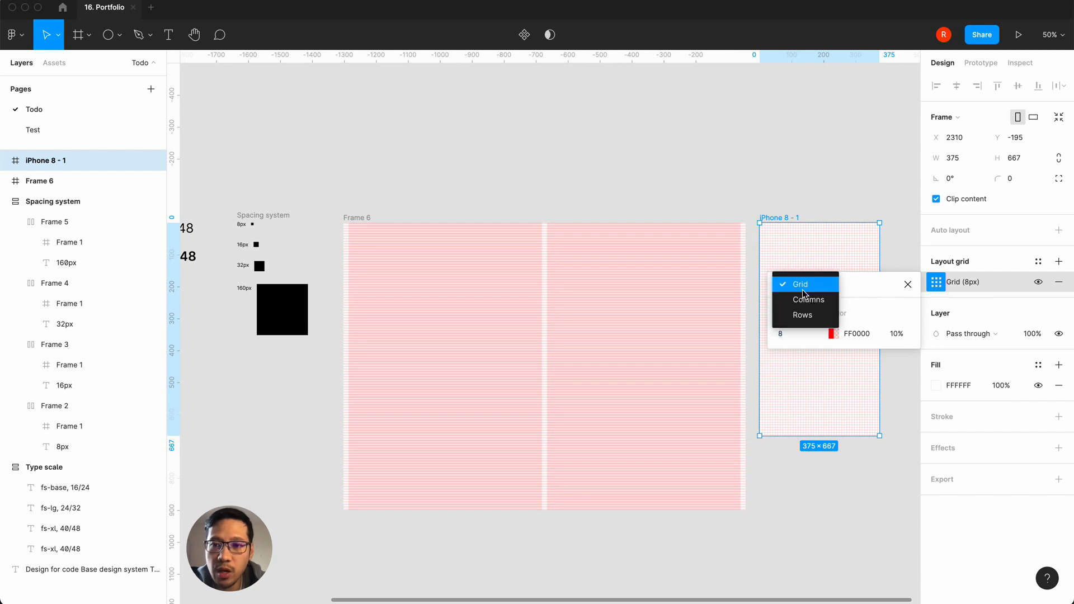
click(804, 301)
text(1)
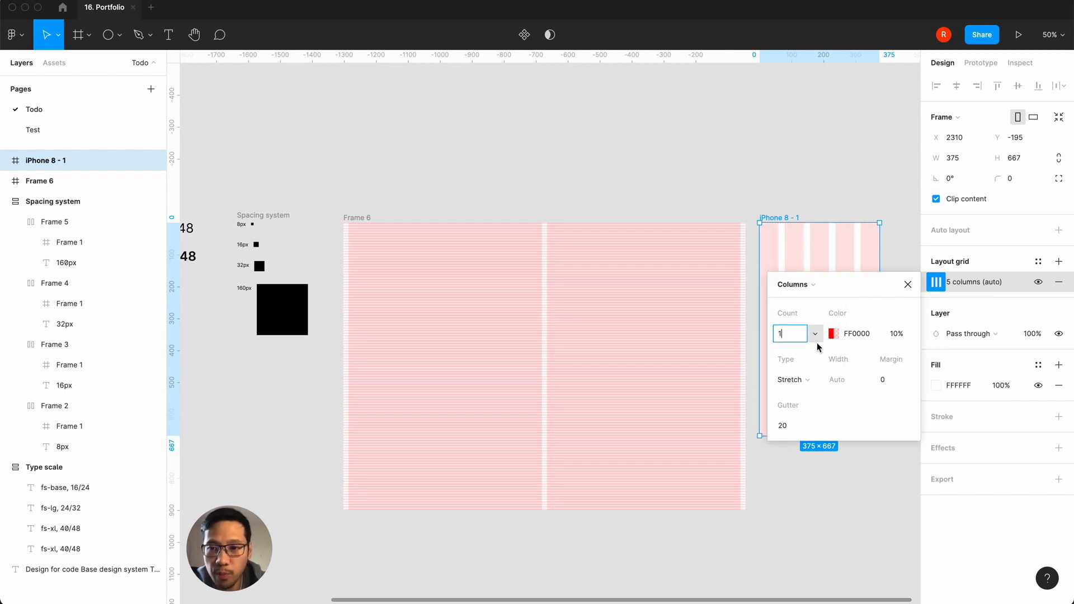
Step: Set the iPhone 8 frame's column grid margin to 16
click(786, 425)
click(886, 379)
text(16)
key(Return)
Step: Try a gutter of 0 on the column grid and undo the change
click(799, 425)
text(0)
key(Return)
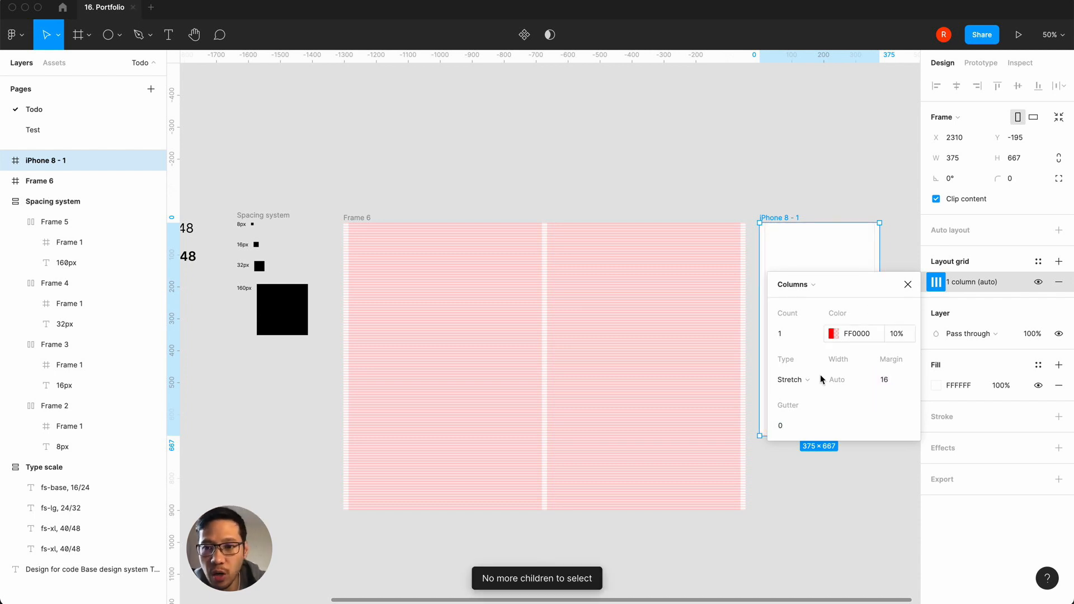
key(super+z)
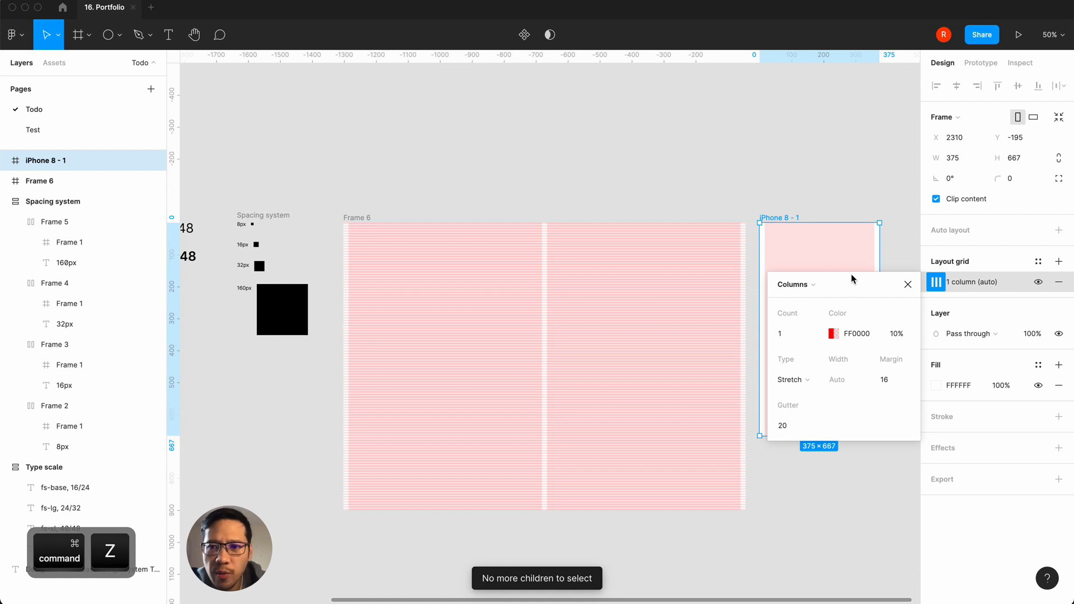
Step: Set the column grid's gutter to 16 and close the grid settings
drag(850, 273, 654, 353)
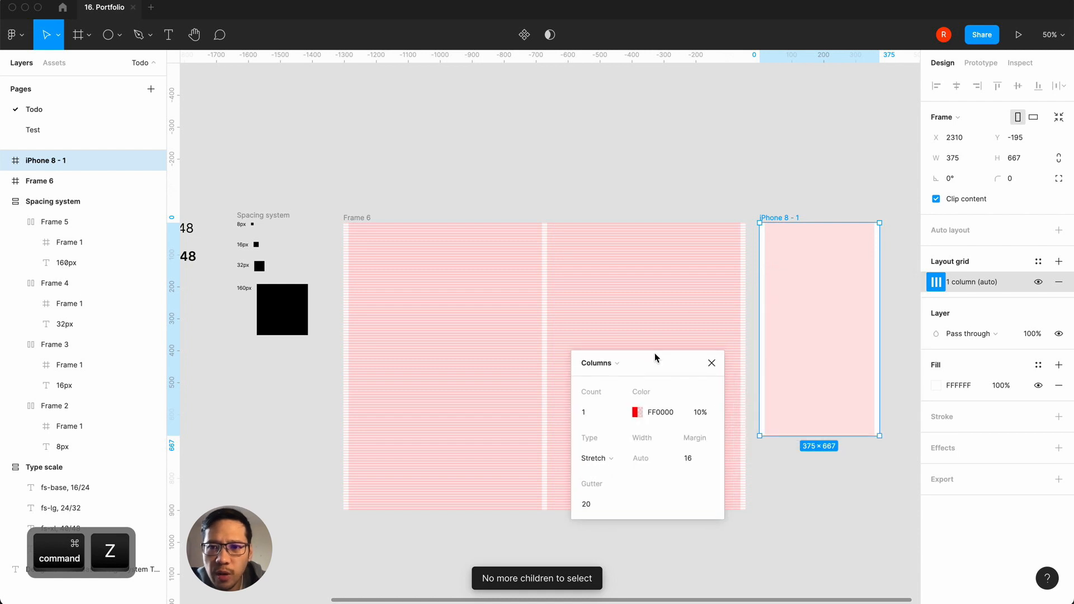
click(593, 505)
text(16)
key(Return)
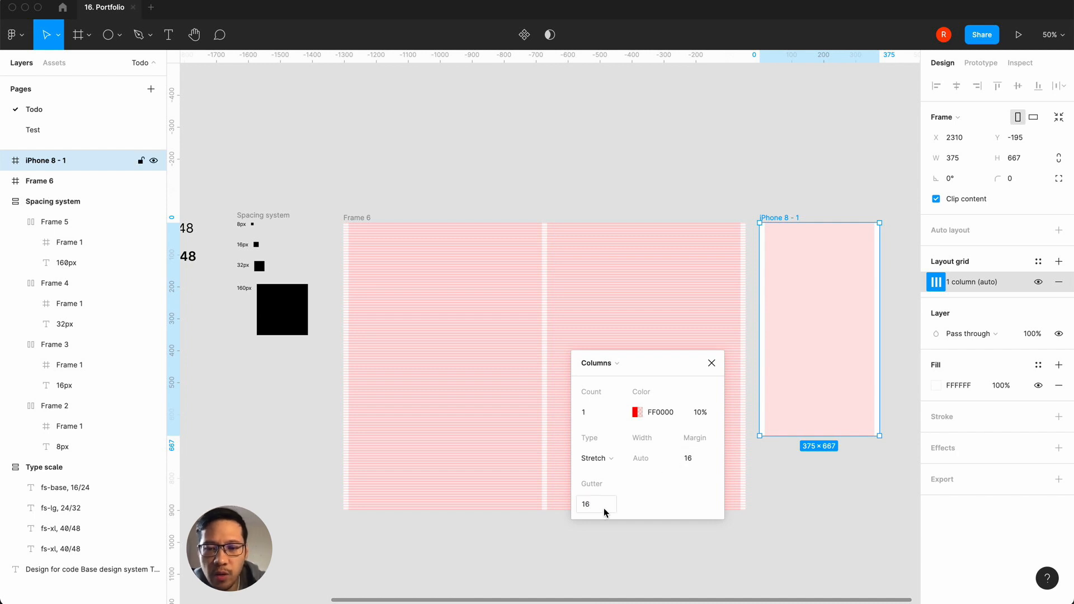
click(710, 363)
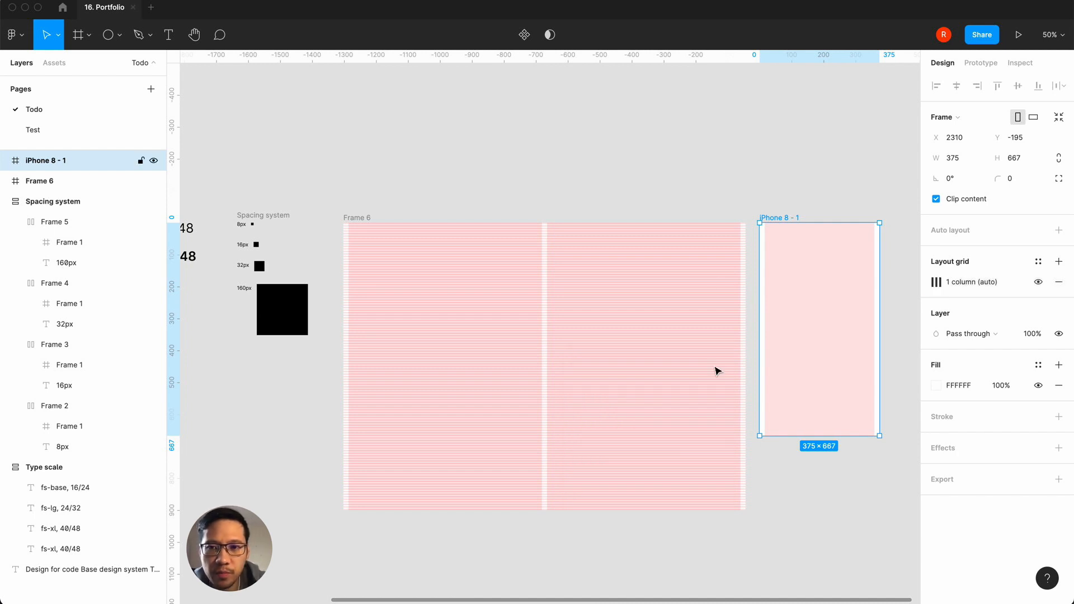
click(726, 183)
Step: Add a second layout grid to the iPhone 8 frame, changed to rows with a count of 1000
scroll(726, 183, up, 5)
scroll(726, 183, right, 5)
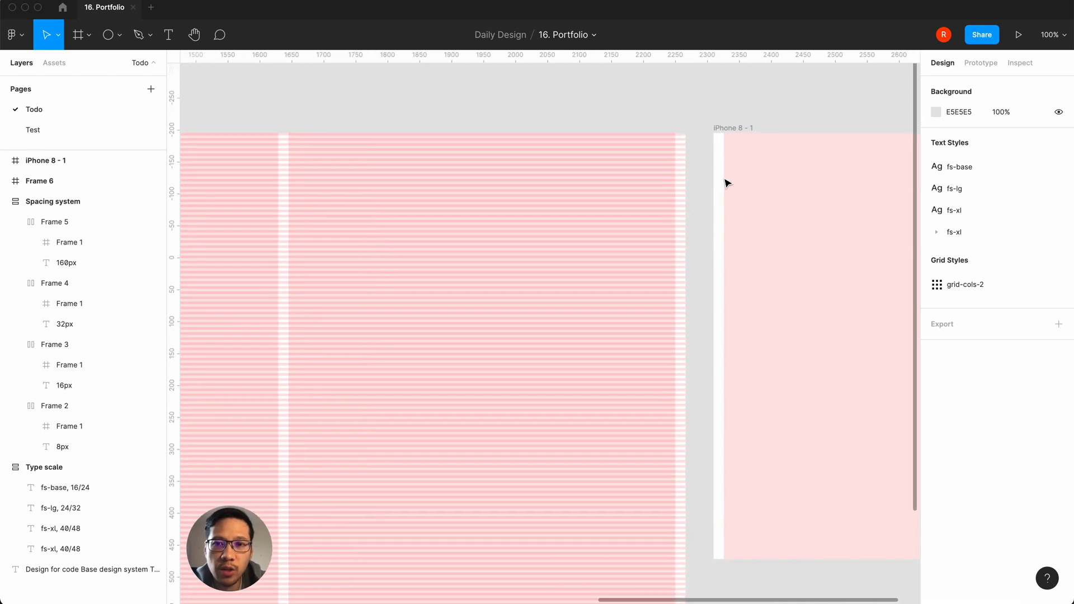
key(minus)
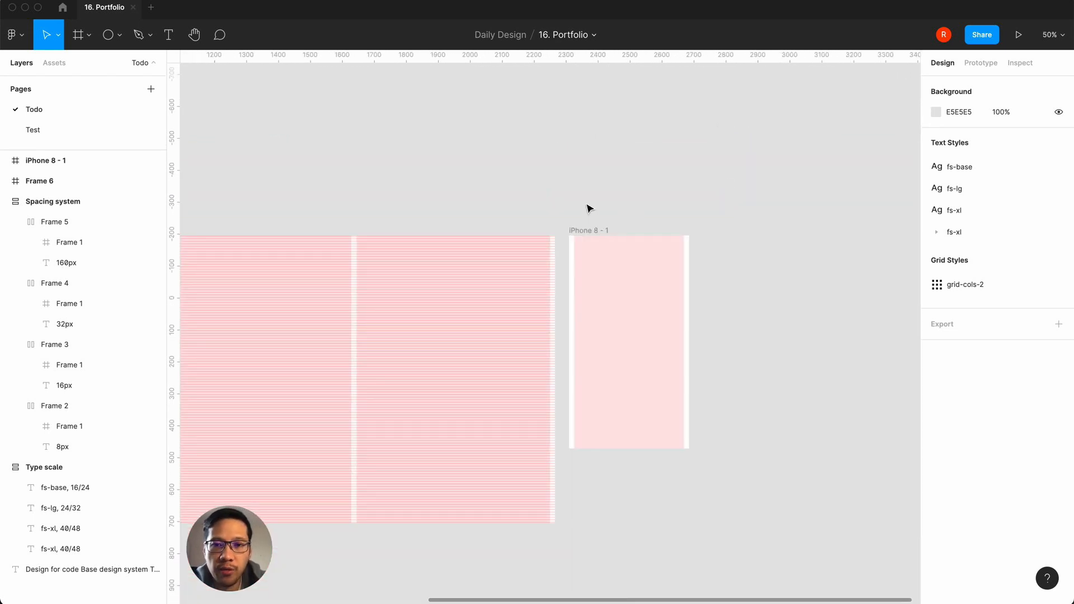
click(582, 231)
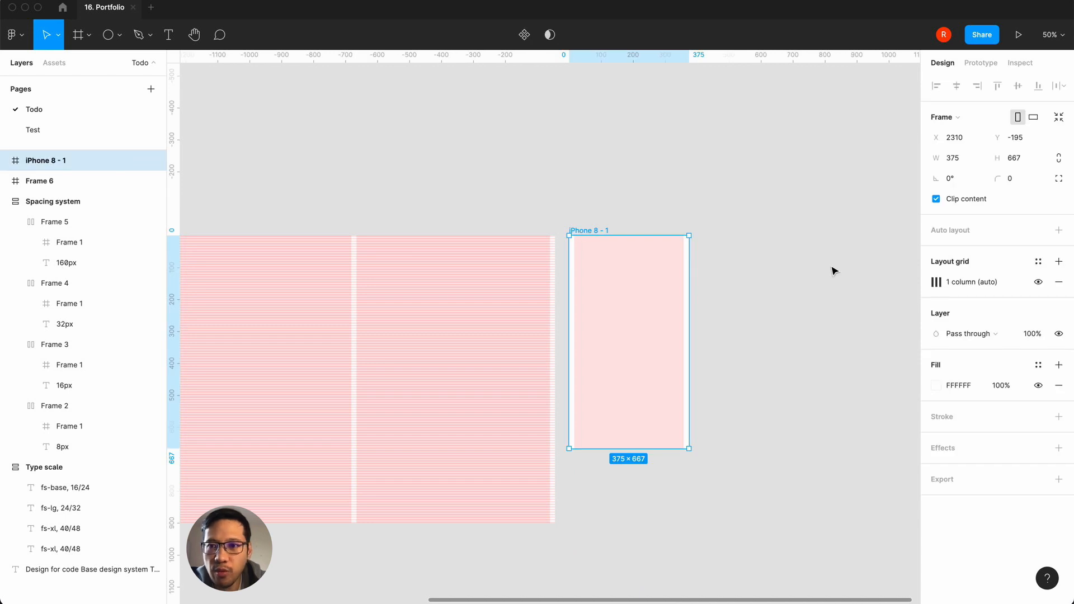
click(1059, 261)
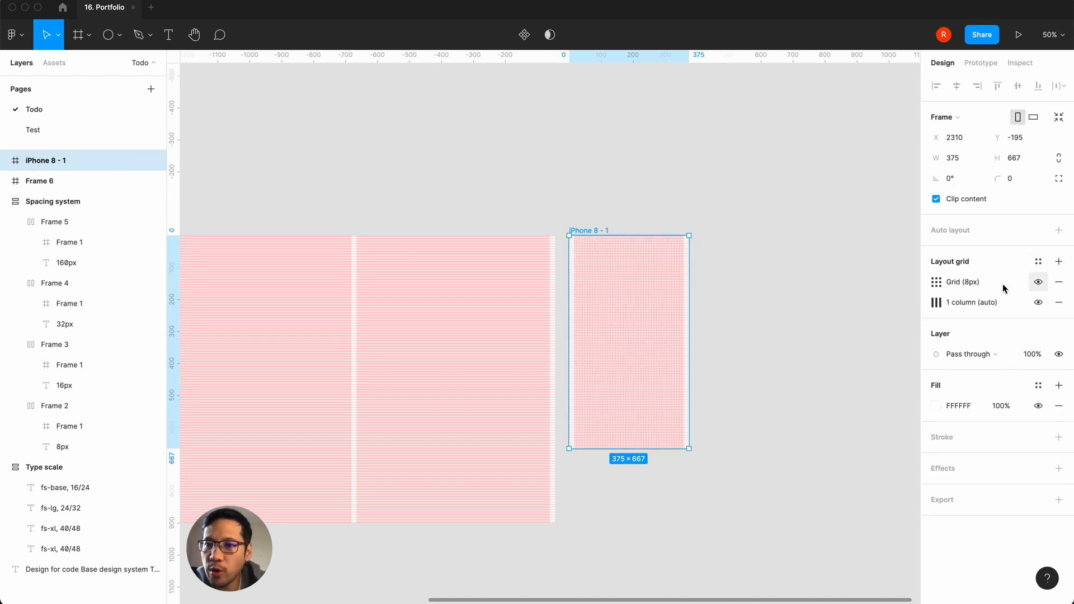
click(937, 288)
click(784, 284)
click(799, 313)
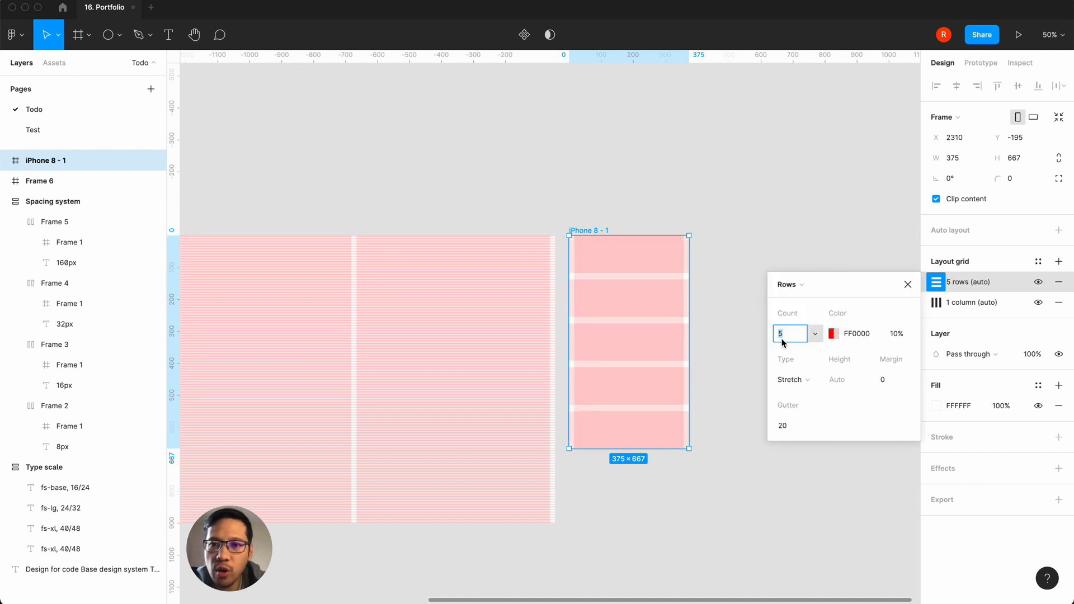
text(1000)
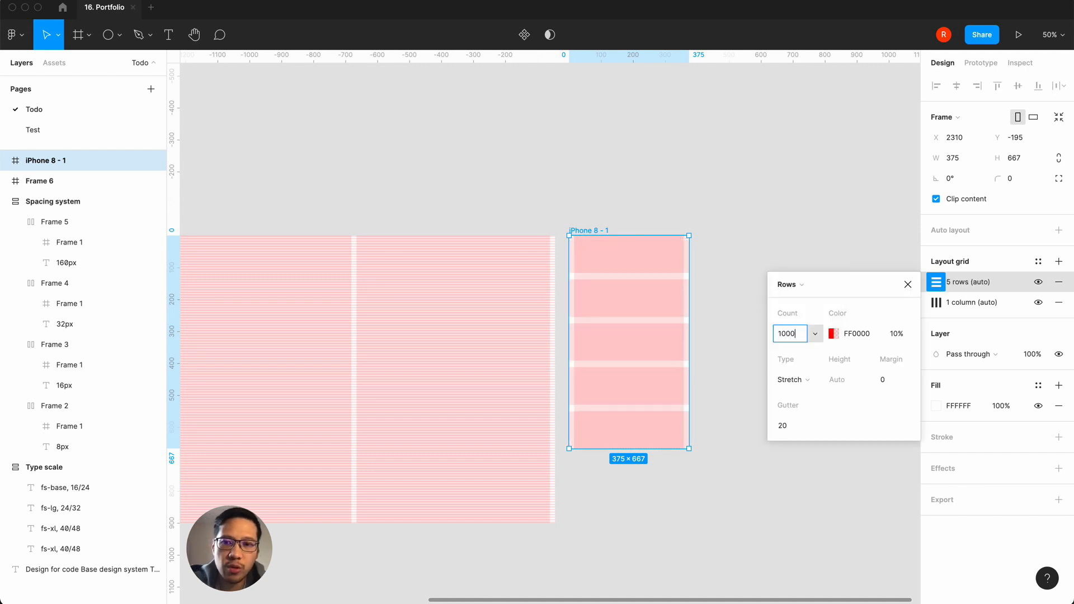
Step: Set the row grid's type to Top, with a gutter of 4 and a height of 4
click(780, 425)
text(4)
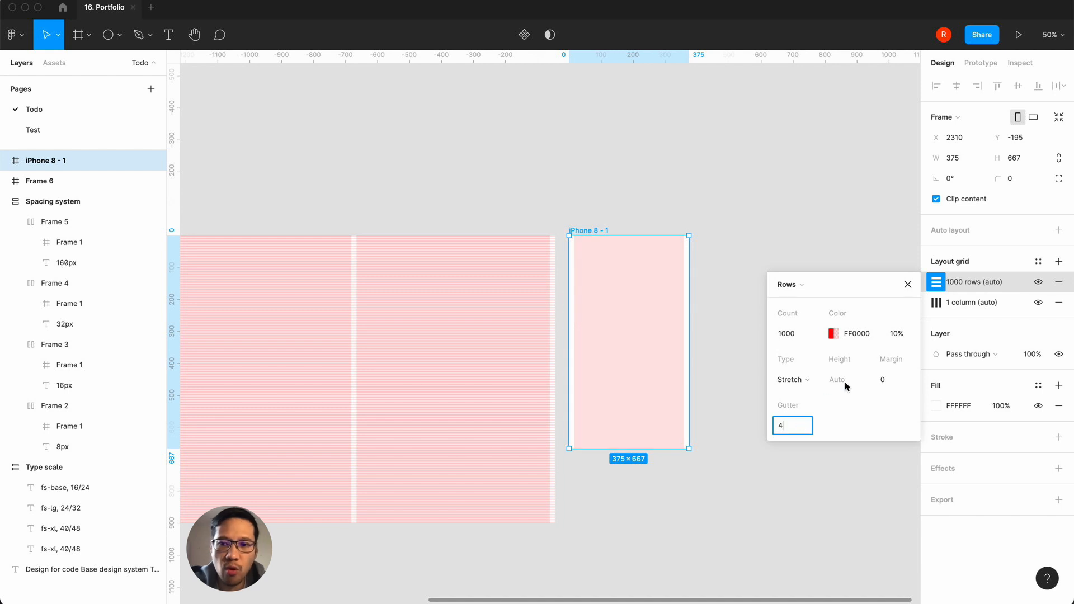
click(800, 380)
click(789, 334)
click(830, 380)
text(4)
key(Return)
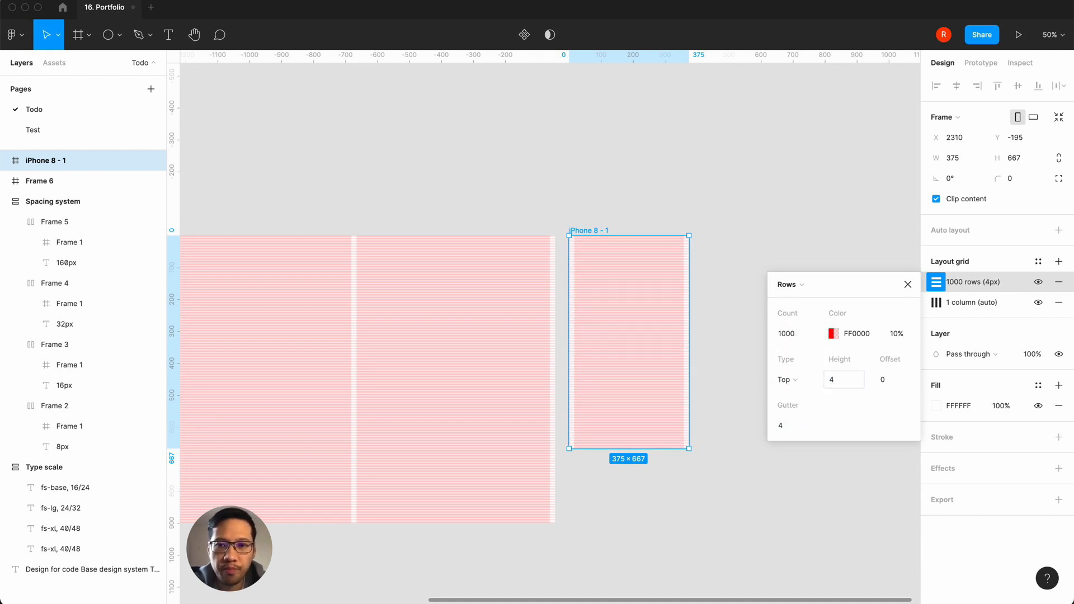
click(903, 287)
Step: Save the iPhone 8 frame's row and column layout grids as a new grid style named grid-col-1
click(1039, 263)
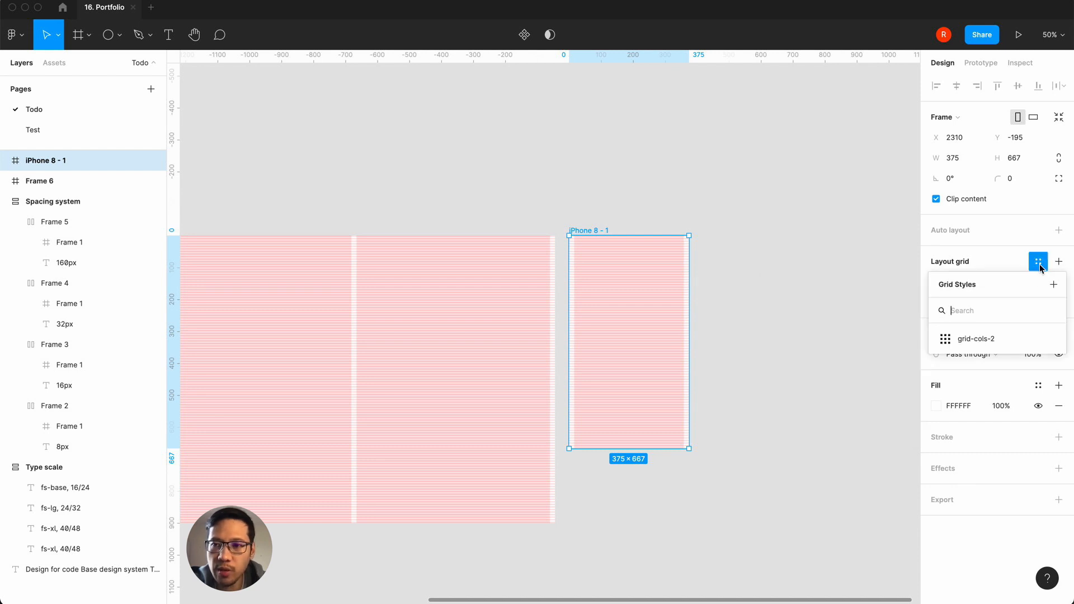
click(1053, 284)
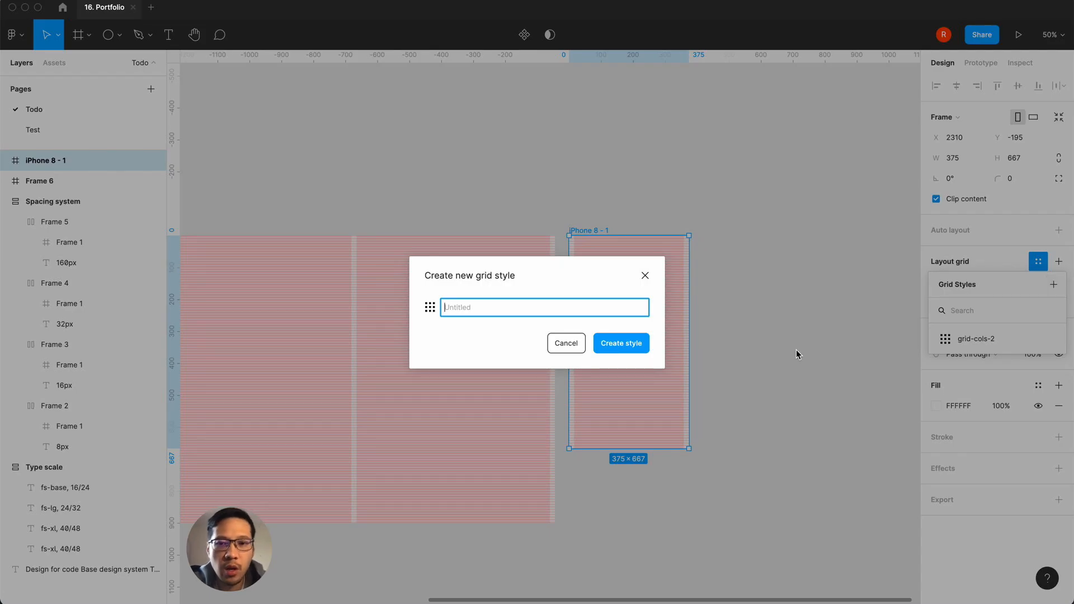
text(grid-col-1)
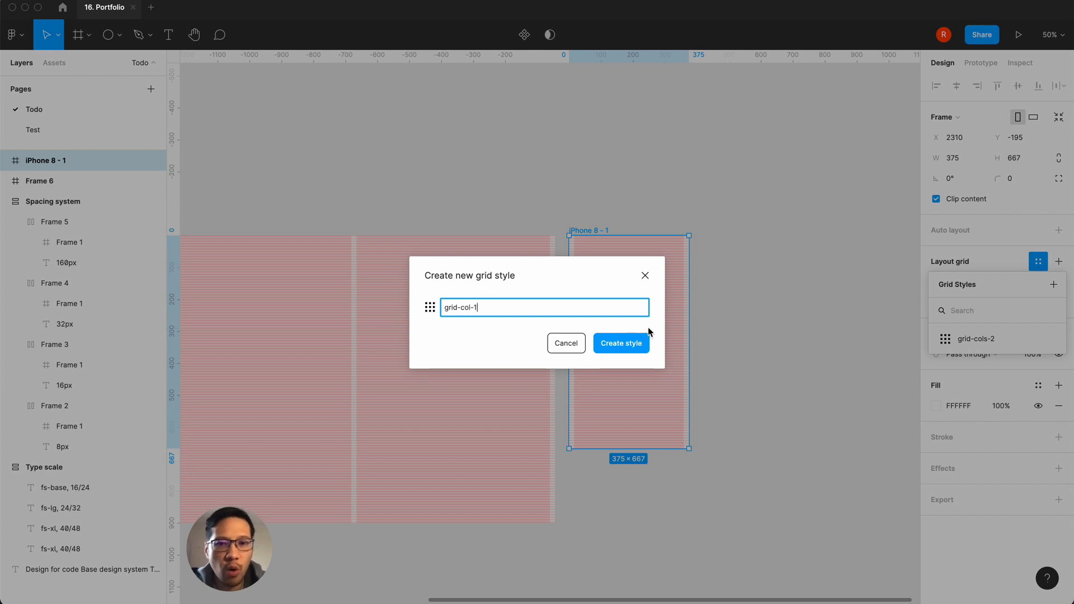
click(628, 343)
click(791, 277)
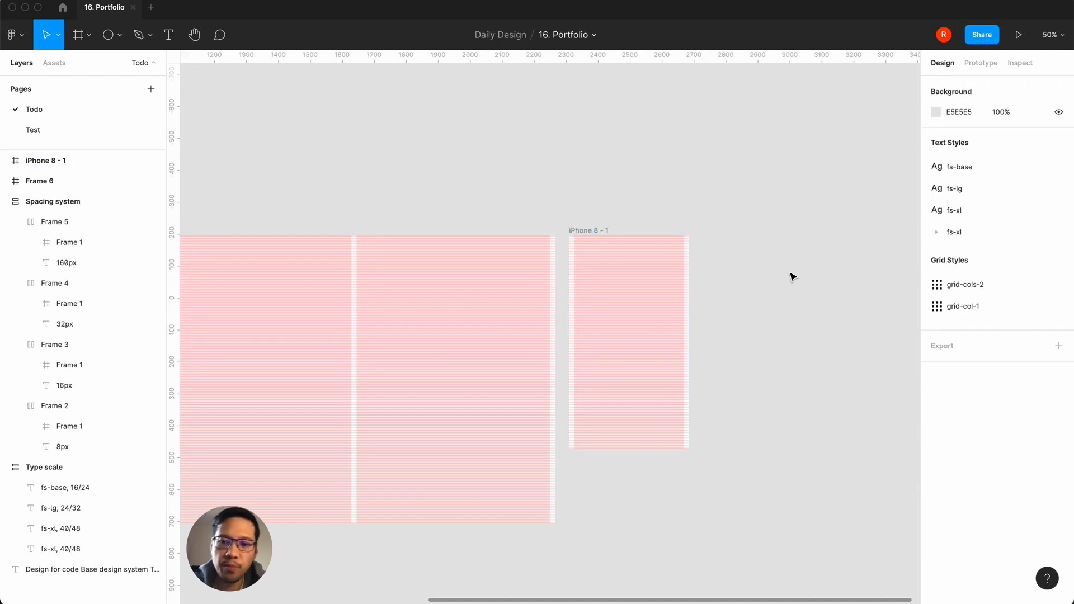
Step: Review the type scale, the spacing system, and the two-column and one-column grid frames
key(minus)
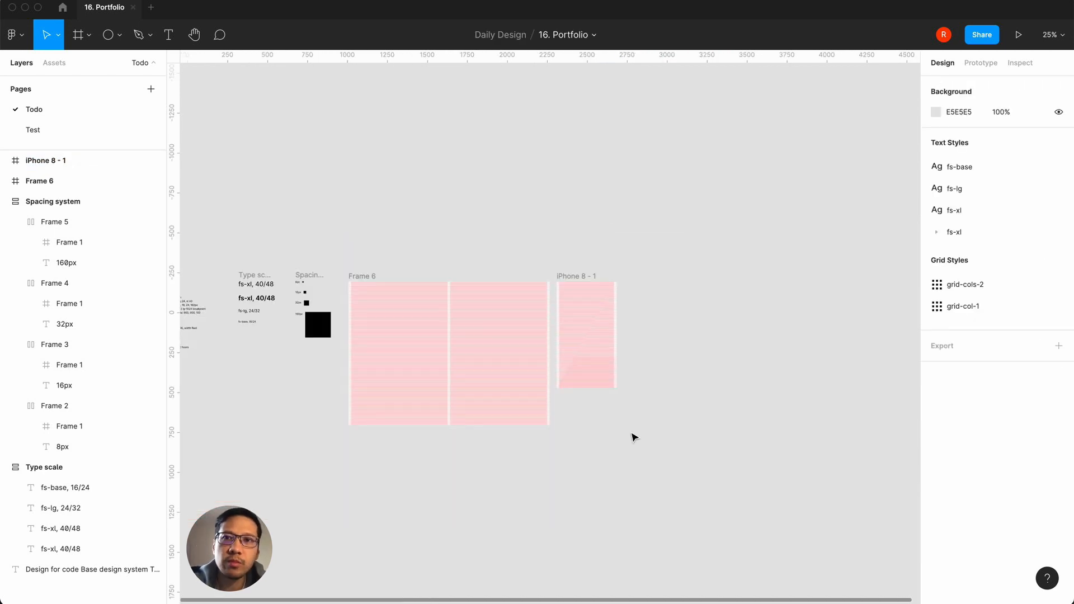
key(plus)
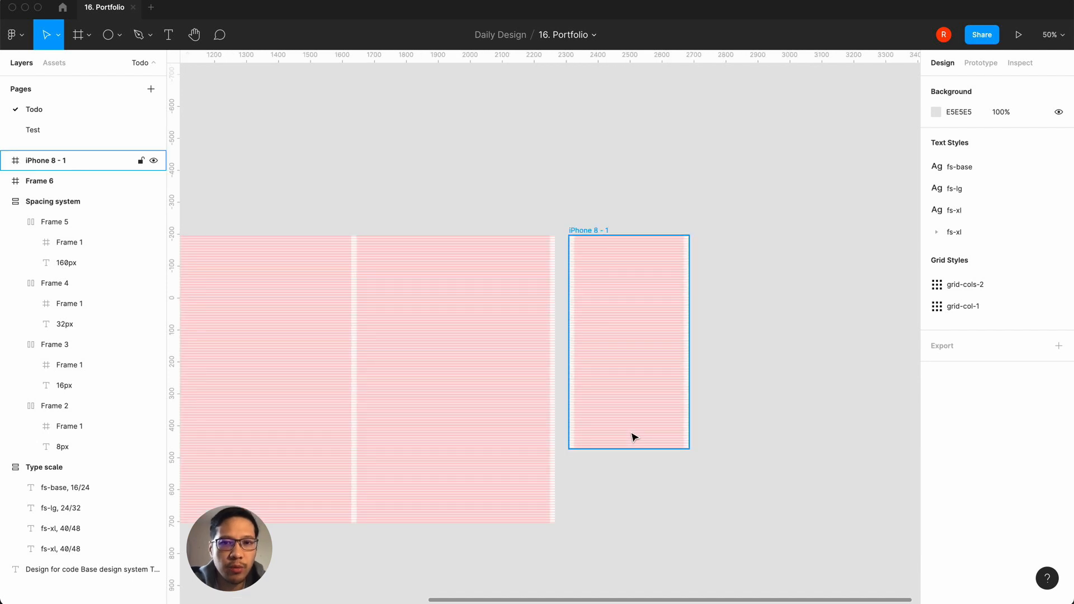
scroll(496, 283, left, 5)
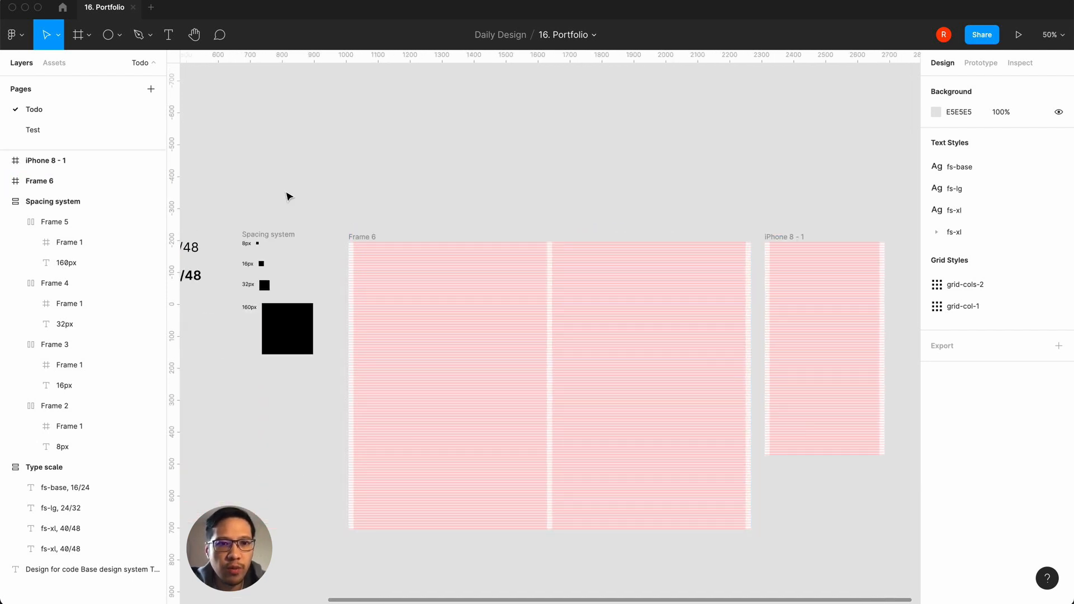
scroll(285, 196, left, 3)
click(277, 227)
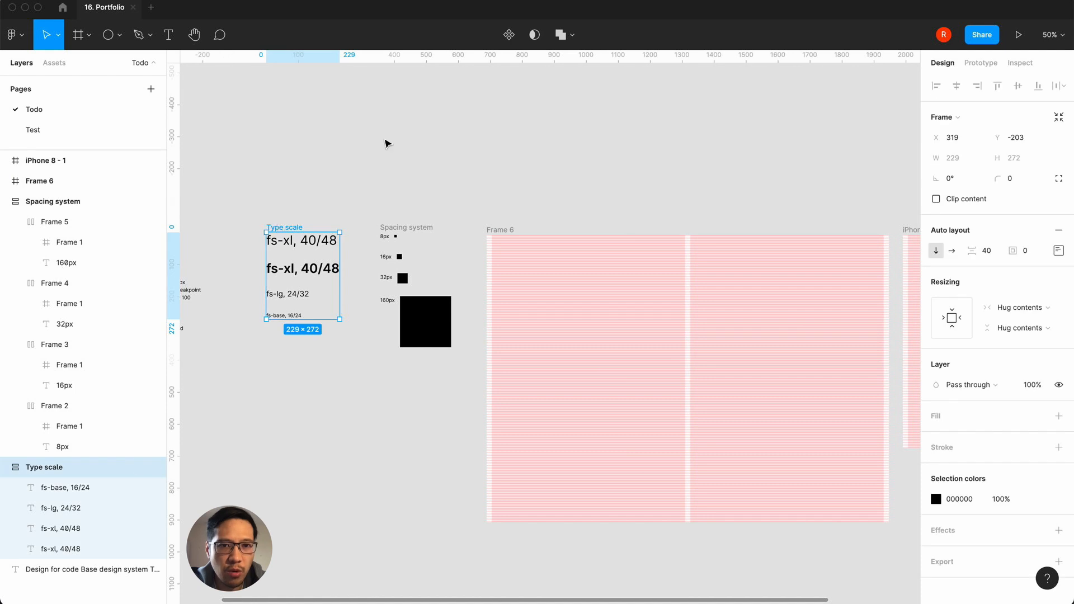
click(393, 228)
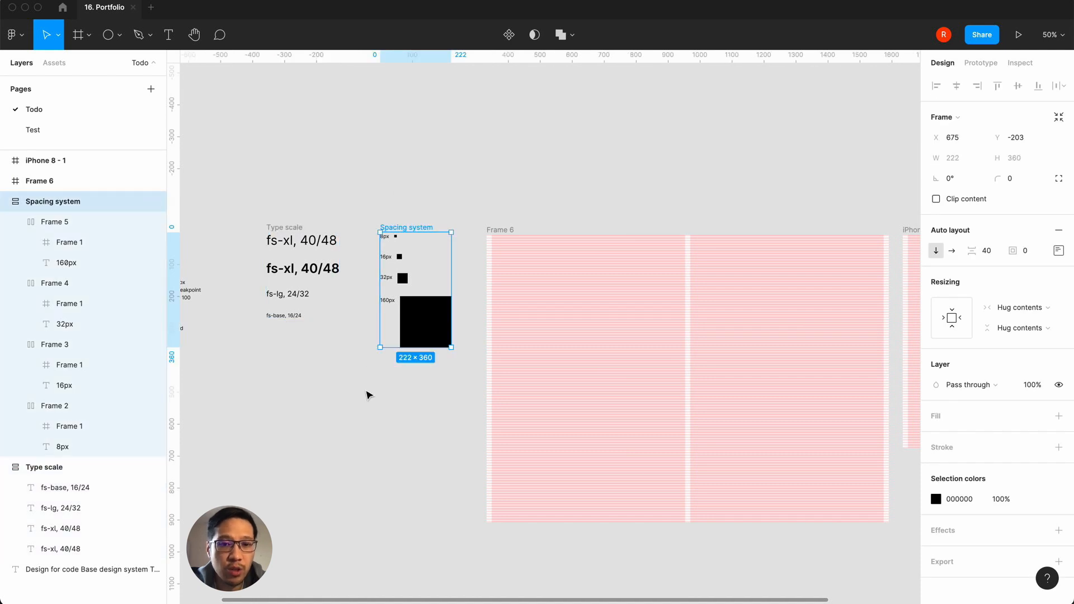
click(500, 234)
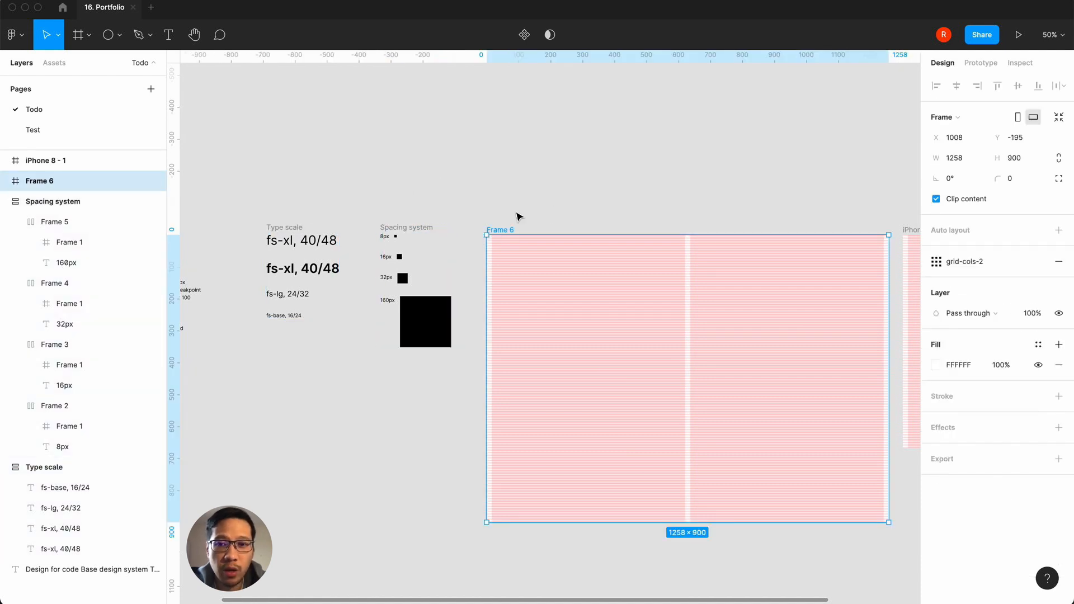
scroll(579, 179, right, 3)
scroll(576, 178, right, 3)
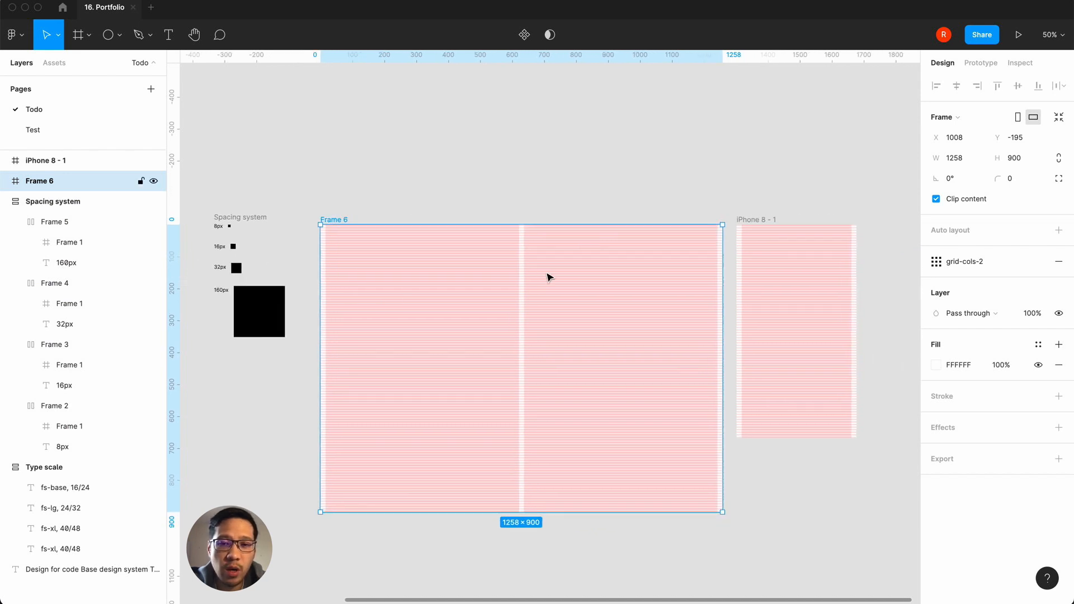
Step: Swap the two grid frames, placing the iPhone 8 frame before the two-column desktop frame with their top edges aligned
click(757, 220)
click(758, 178)
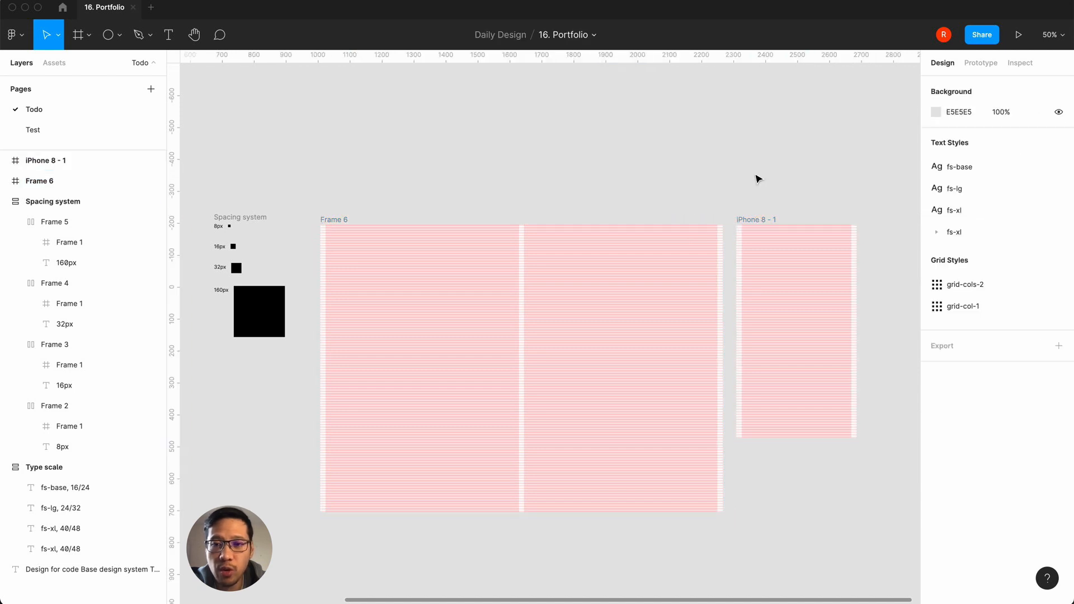
scroll(757, 177, right, 3)
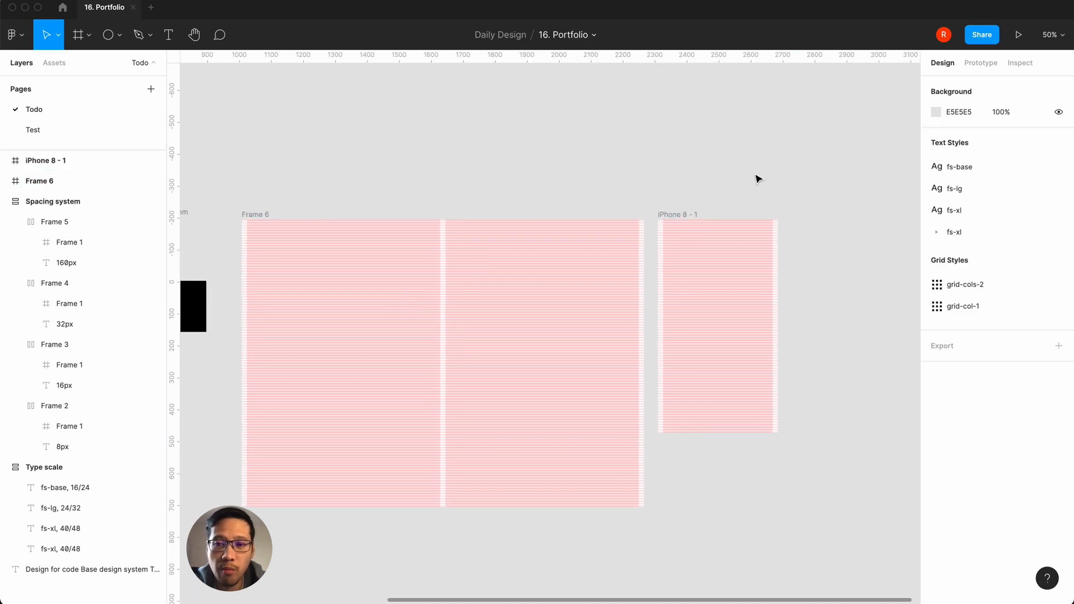
click(678, 219)
click(311, 153)
drag(258, 214, 487, 352)
drag(688, 219, 319, 216)
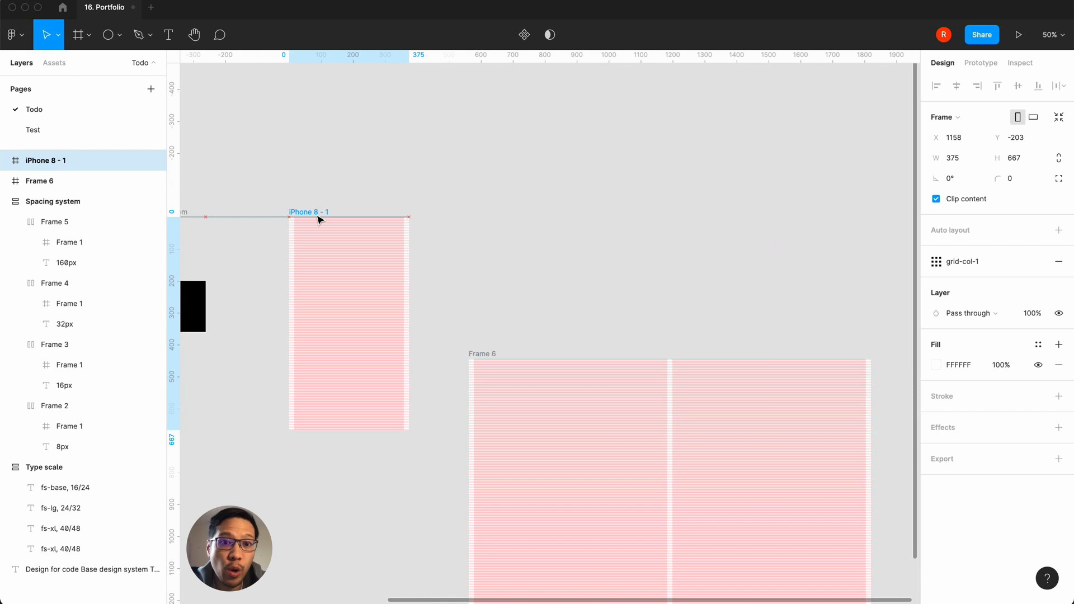
drag(485, 353, 454, 214)
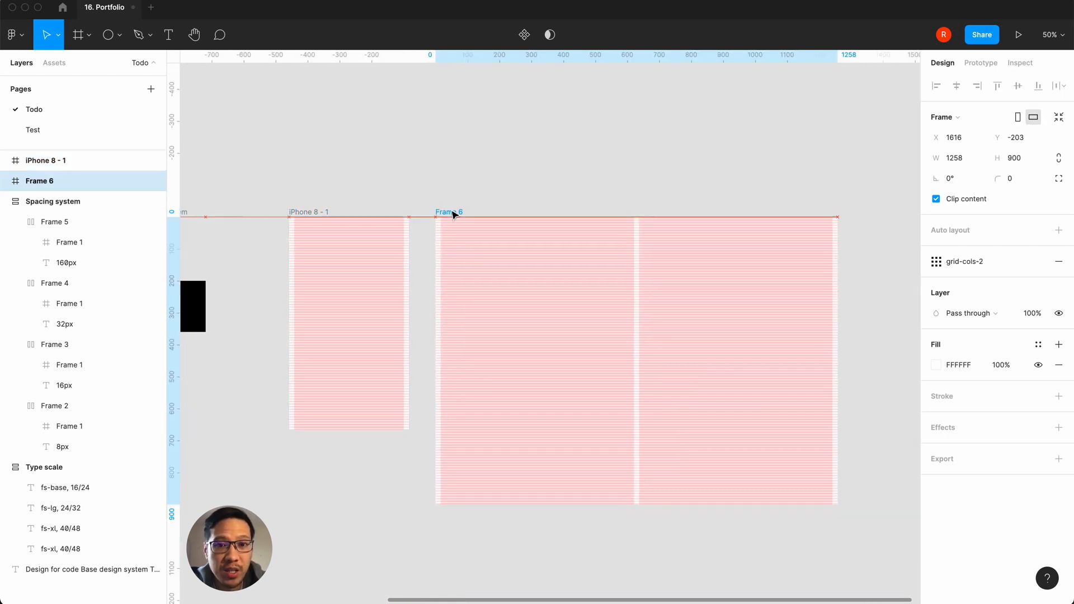
click(467, 158)
Step: Review the design-for-code notes alongside the type scale, spacing system and grid frames
scroll(469, 159, left, 3)
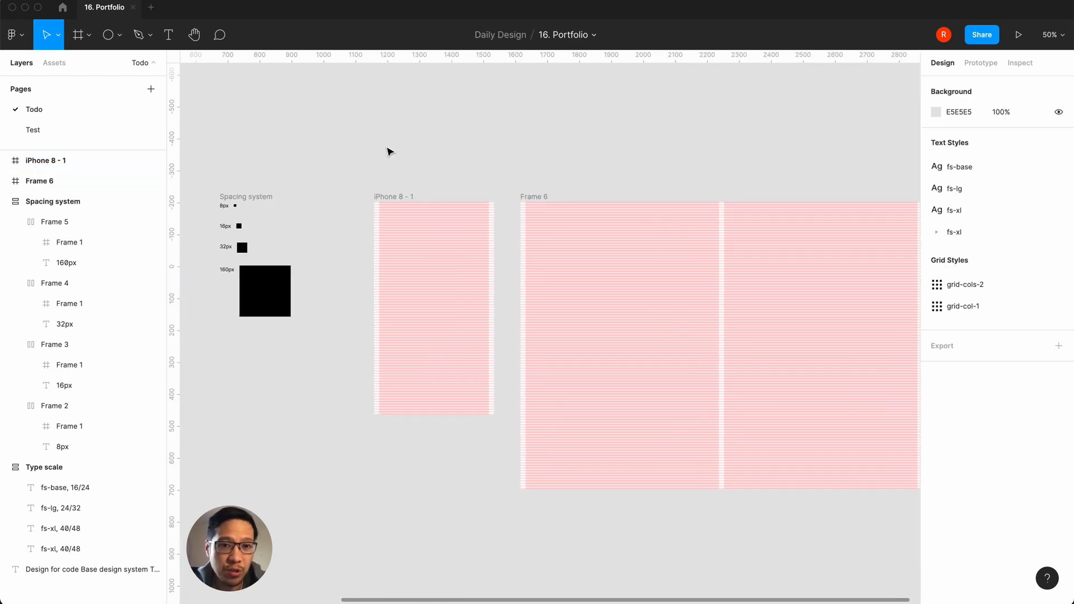
scroll(344, 449, left, 10)
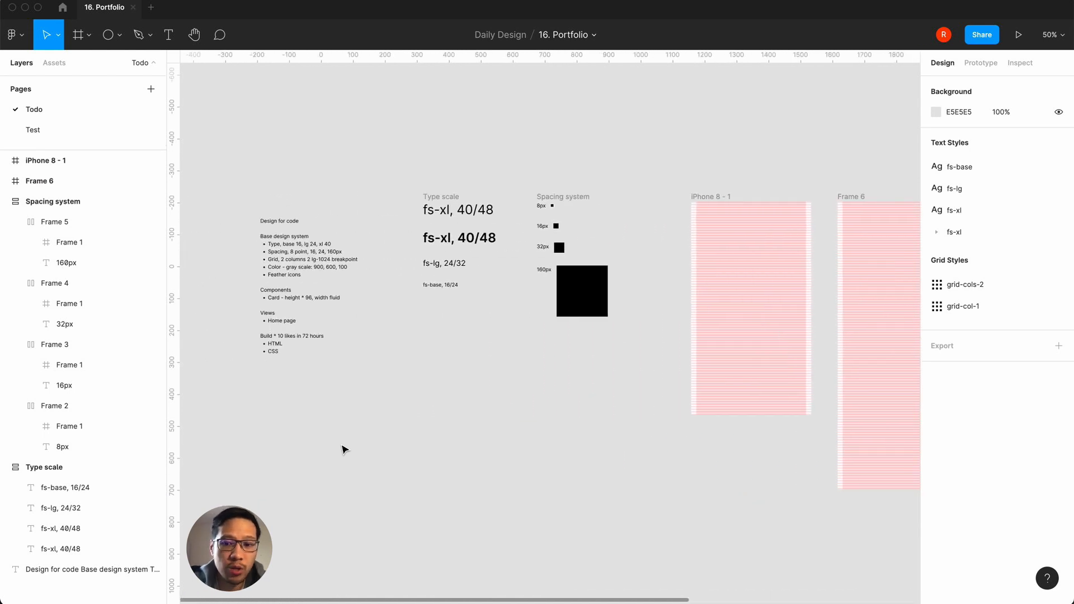
key(shift+0)
scroll(344, 449, up, 5)
scroll(344, 449, left, 8)
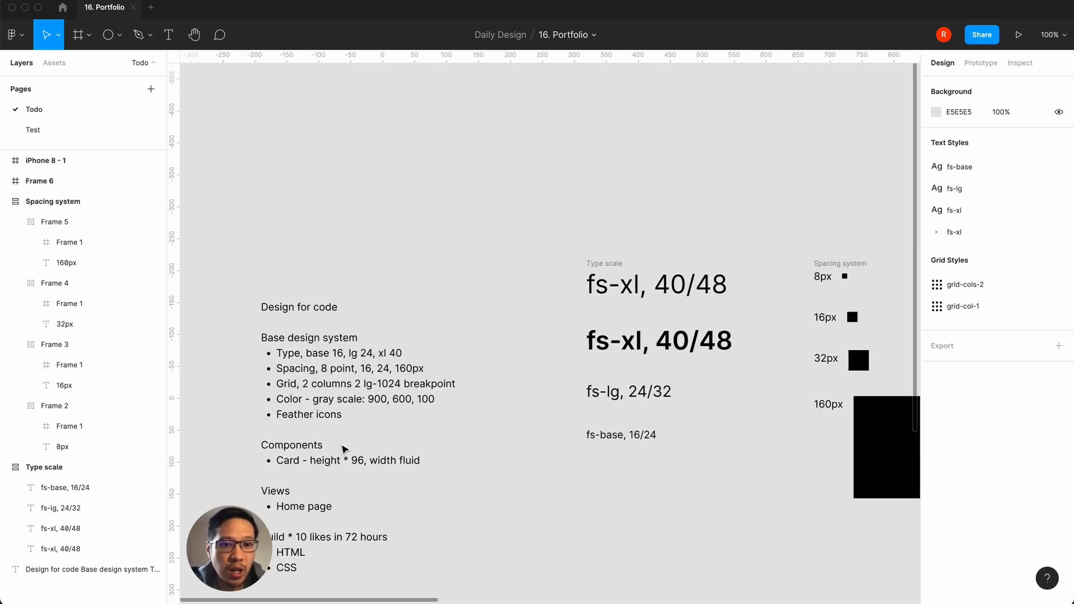
scroll(558, 492, down, 5)
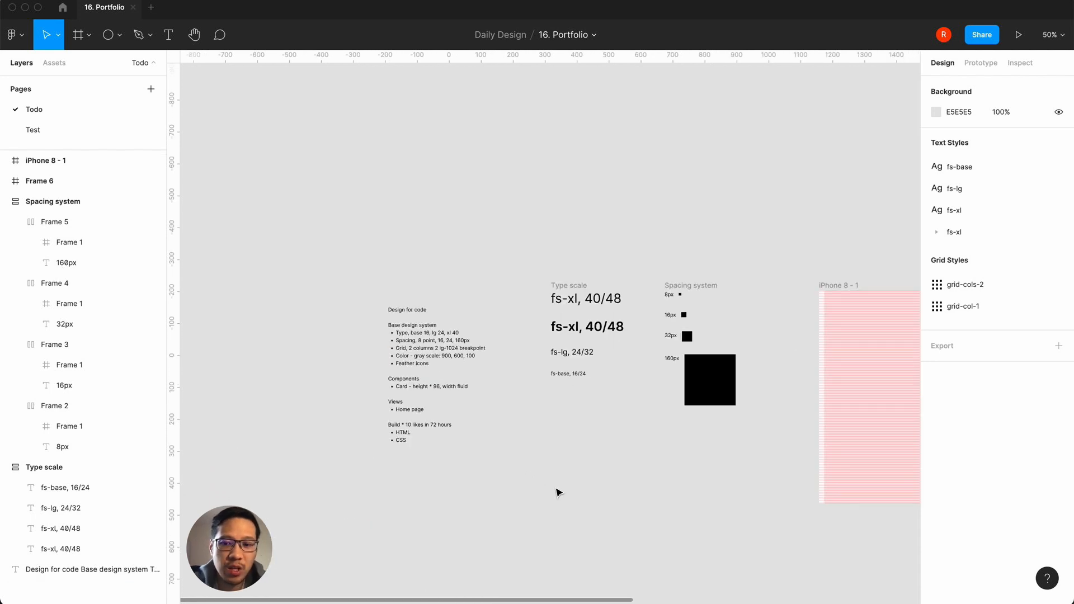
scroll(558, 492, right, 5)
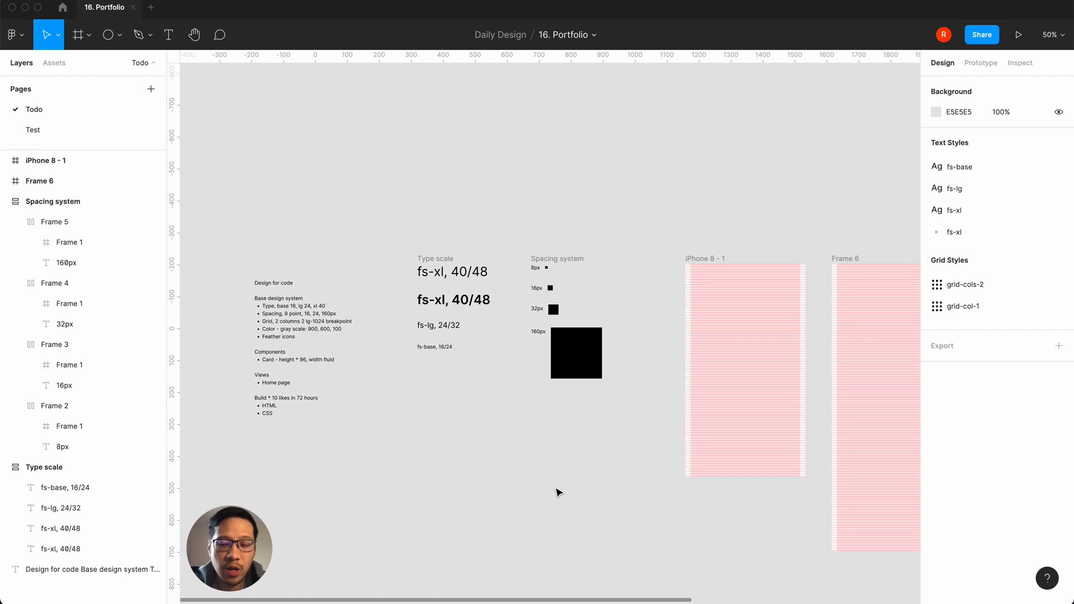
scroll(557, 492, right, 10)
scroll(557, 492, left, 9)
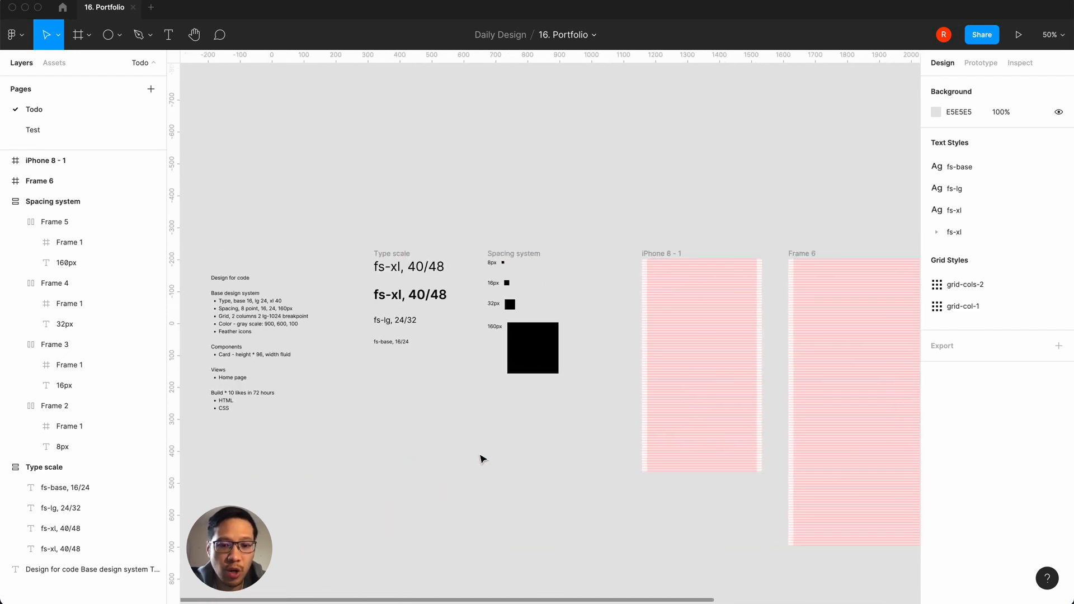
scroll(479, 458, down, 2)
scroll(479, 458, up, 8)
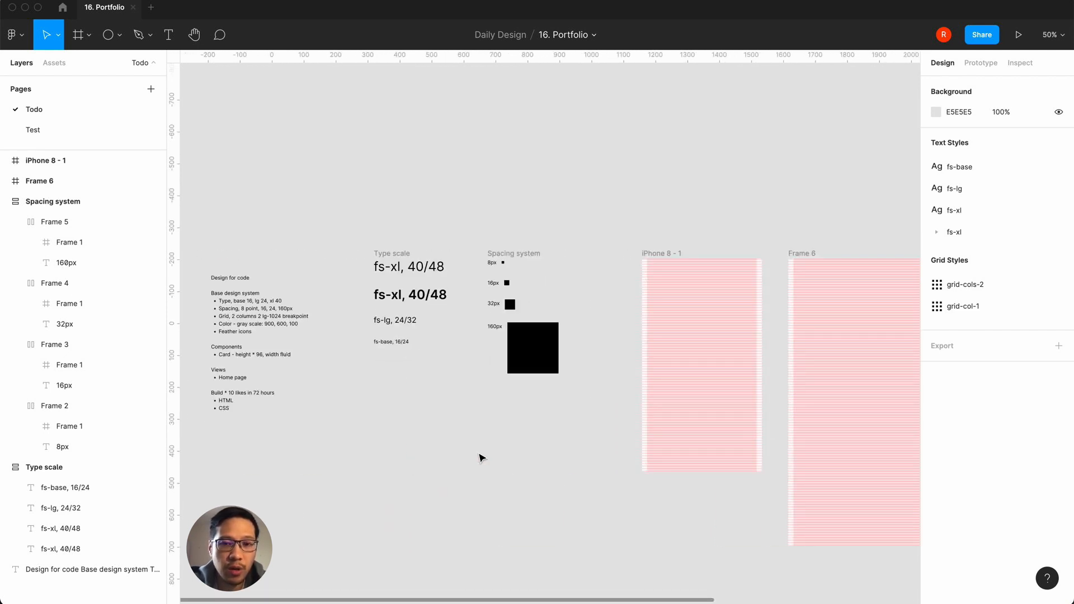
Step: Create a 100 × 100 frame below the 160px spacing square as a colour swatch
key(f)
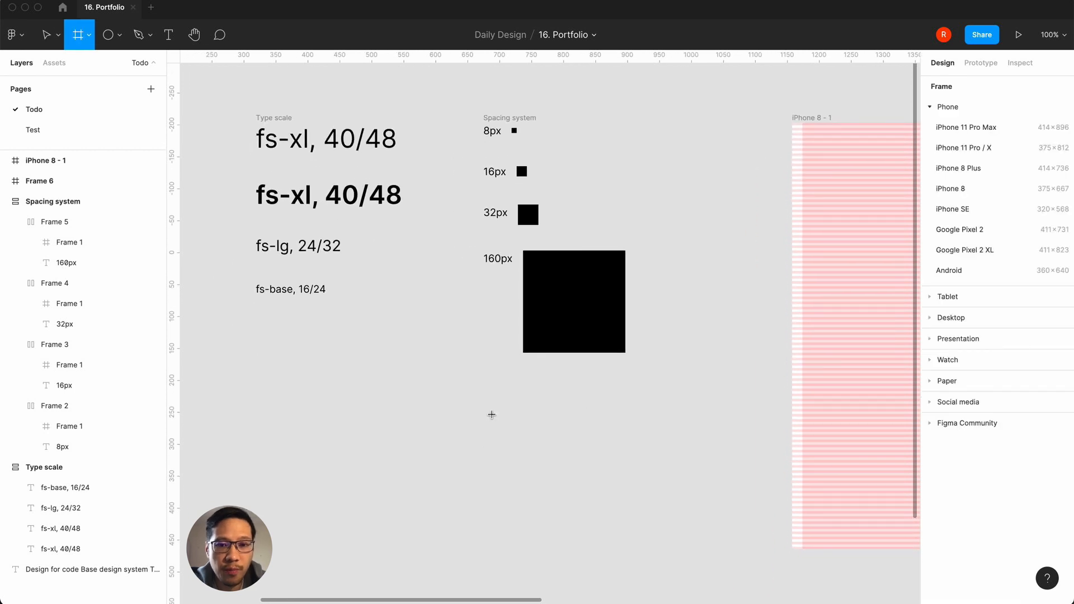
click(491, 413)
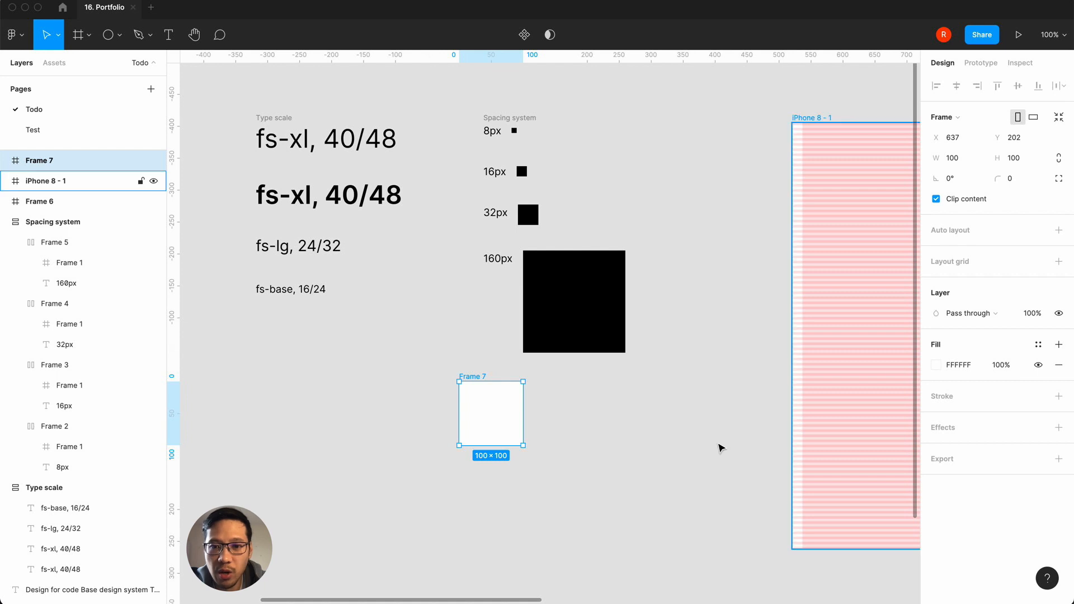
click(703, 453)
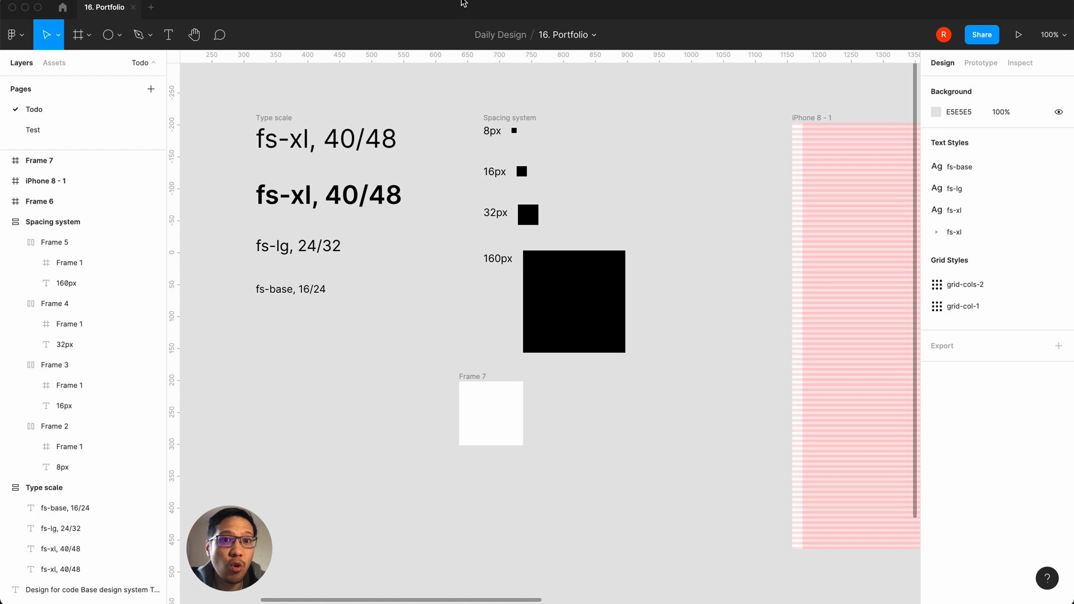
Step: Switch to the Tailwind CSS site in Chrome, search its documentation for text-color and open the Text Color page
click(503, 0)
click(665, 0)
drag(693, 74, 1071, 74)
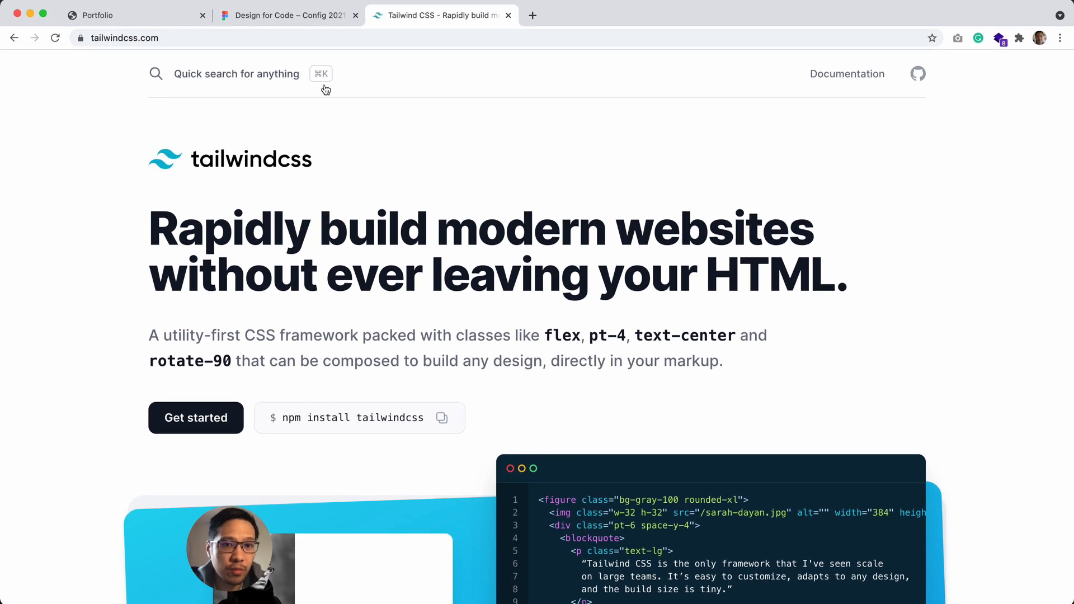
click(233, 88)
text(te)
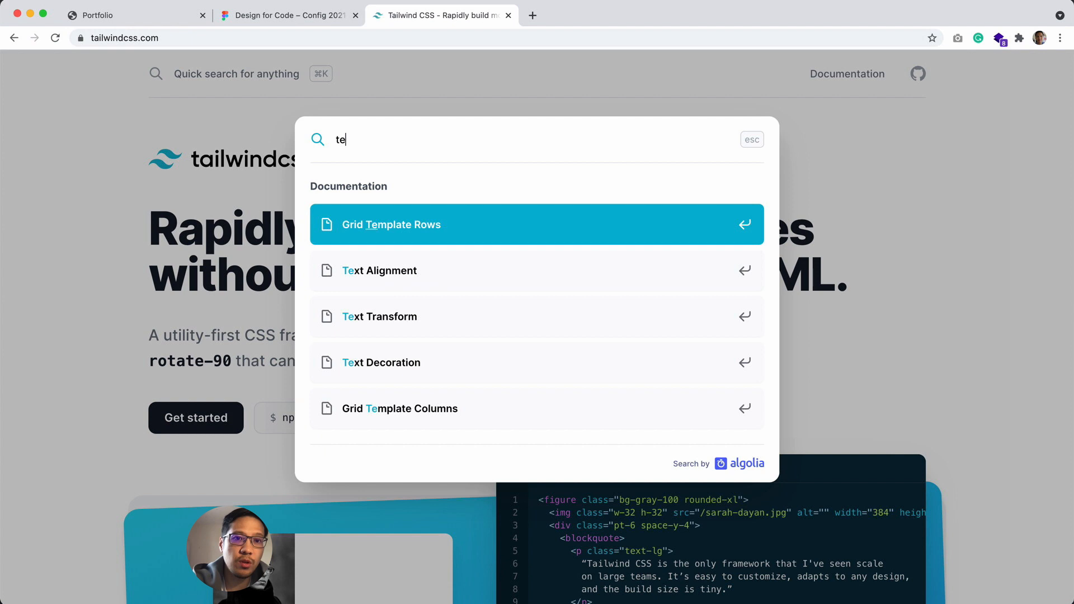
text(xt-color)
key(Return)
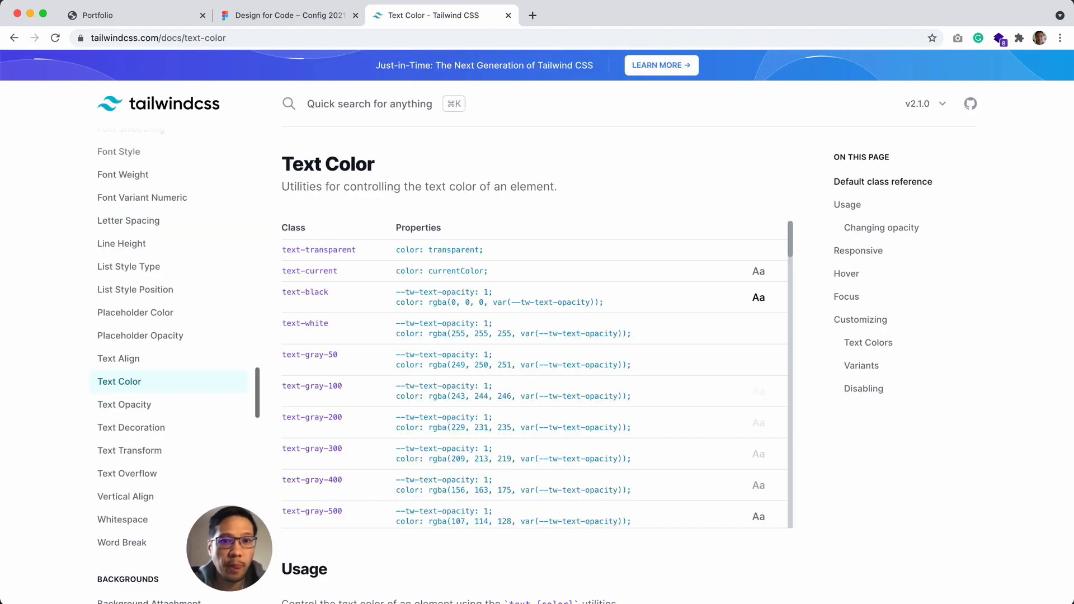
Step: Copy the text-gray-100 RGB values 243, 244, 246 and switch back to Figma
scroll(356, 421, down, 1)
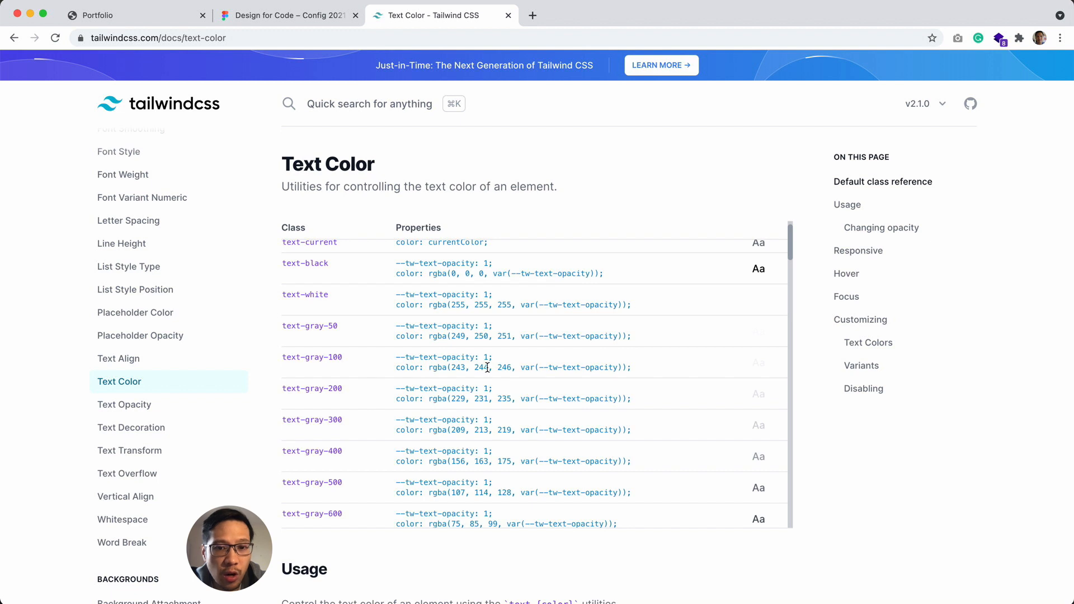
drag(515, 367, 452, 369)
key(super+c)
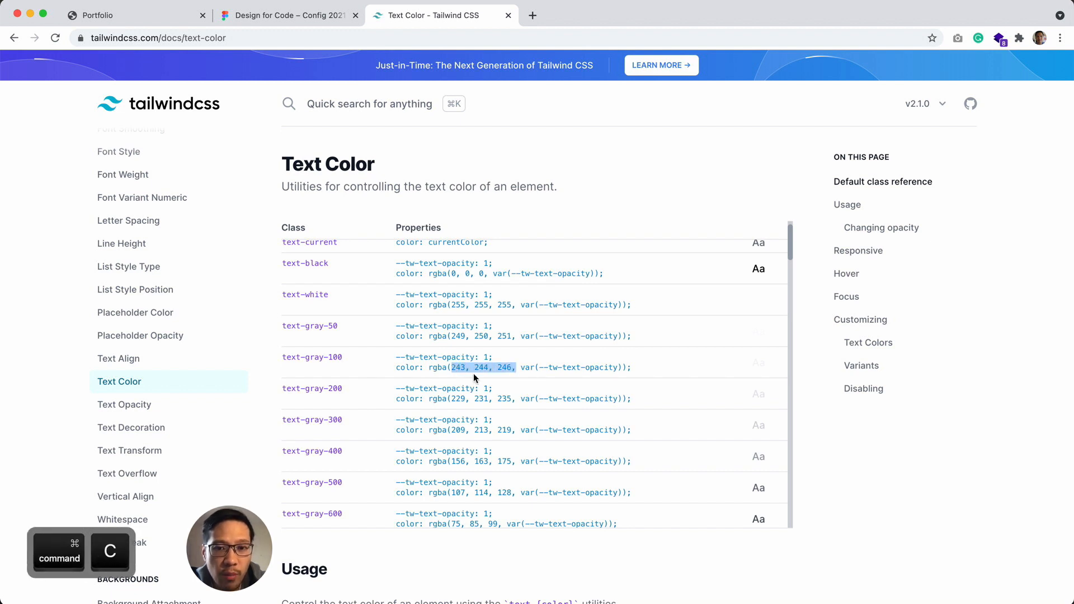
mouse_move(582, 589)
click(576, 586)
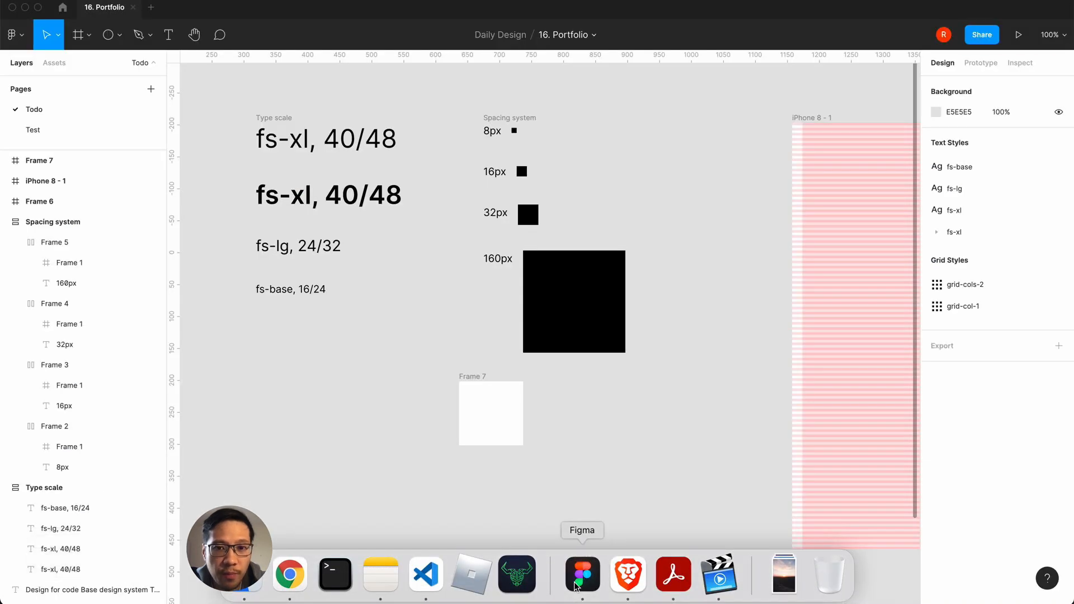
Step: Open the RGB fill colour of the 100 × 100 frame and try to paste the copied gray-100 values
click(498, 434)
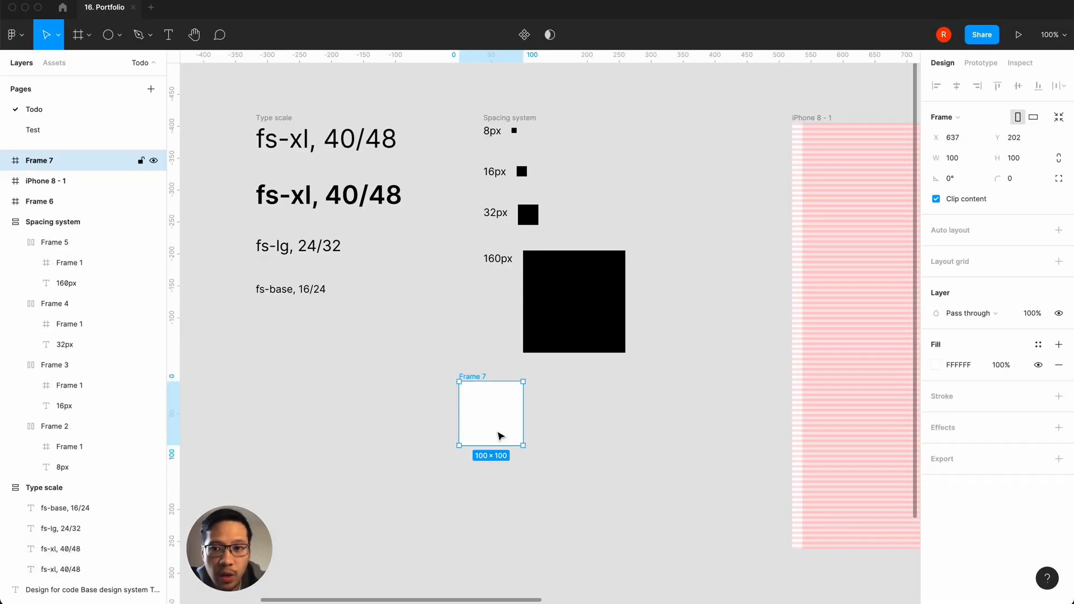
click(938, 365)
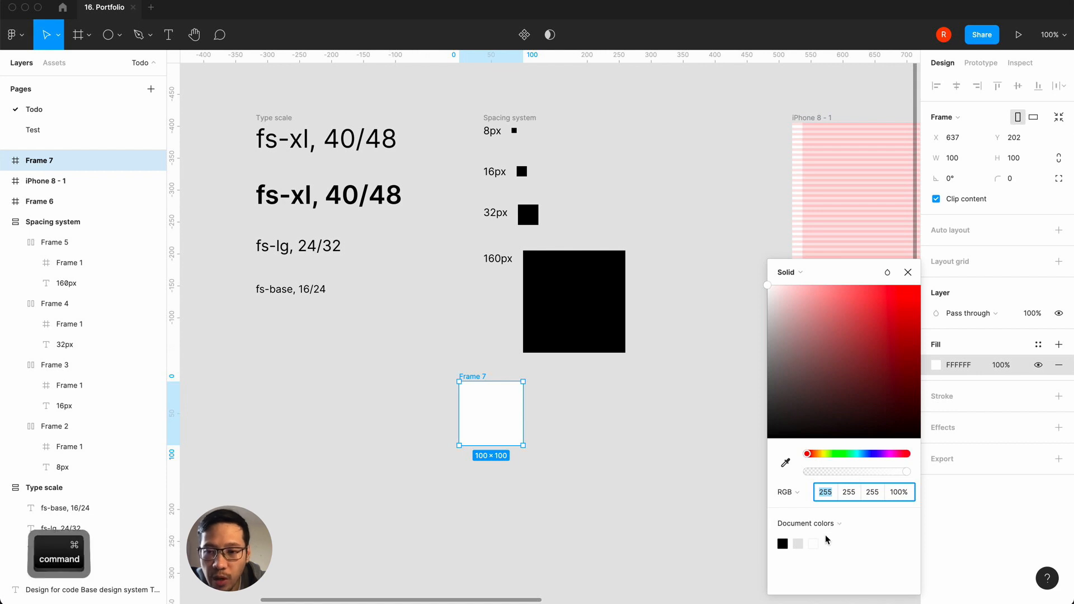
key(super+v)
key(super+a)
key(super+x)
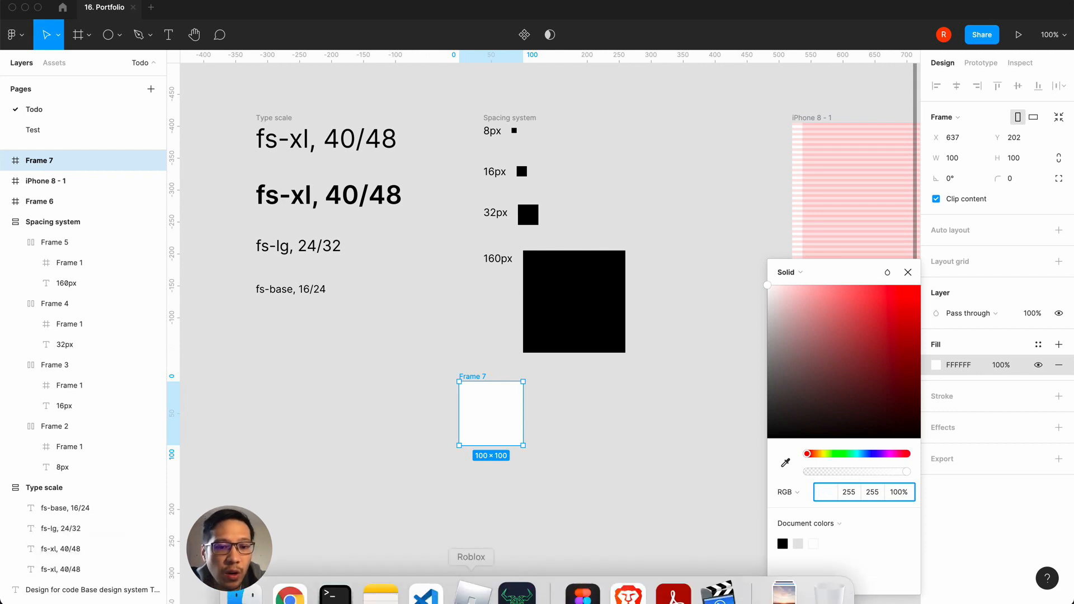
Step: Rearrange the Chrome window so Tailwind's text-gray-100 values are readable beside the open Figma fill colour settings
click(288, 584)
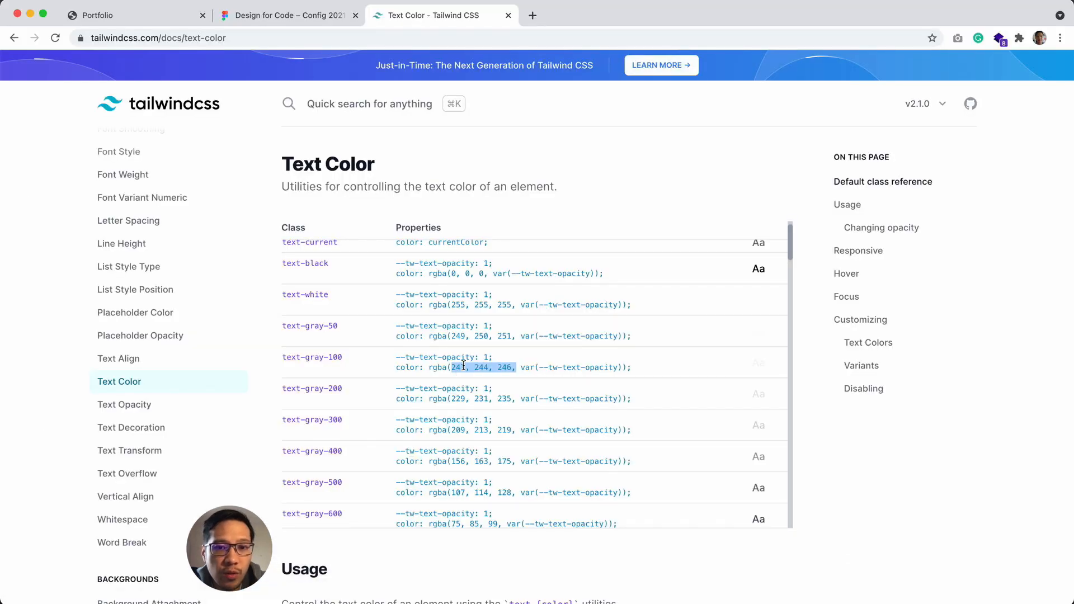
click(464, 366)
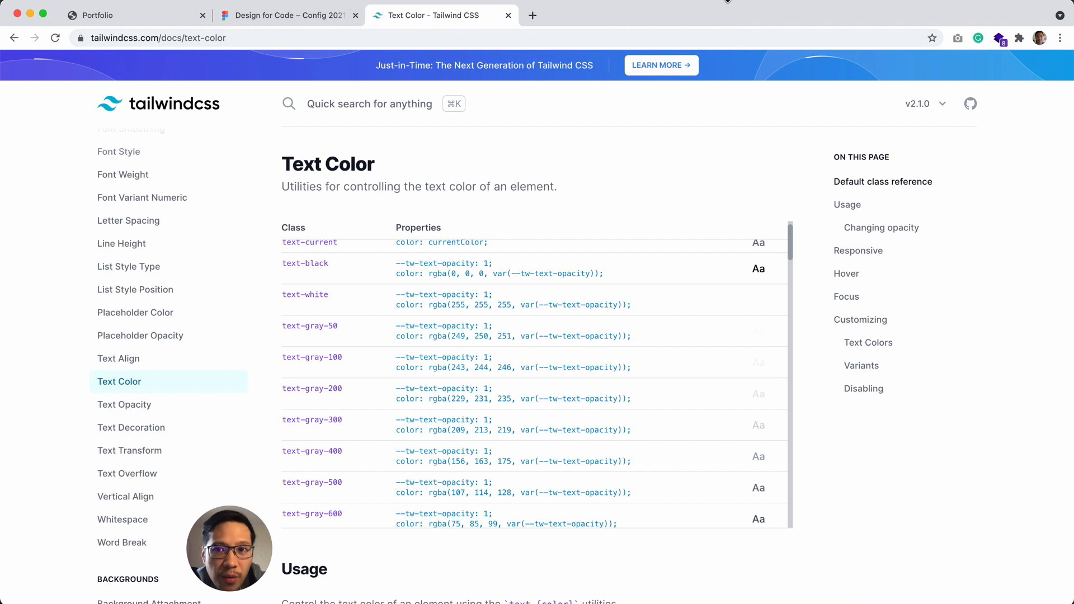
drag(712, 59, 692, 394)
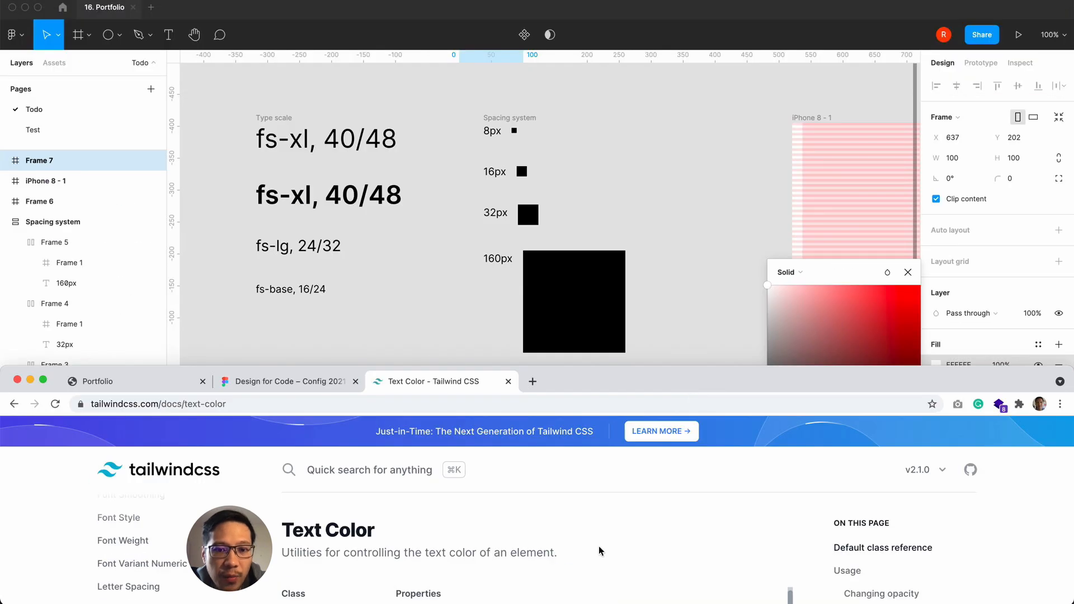
scroll(599, 550, down, 3)
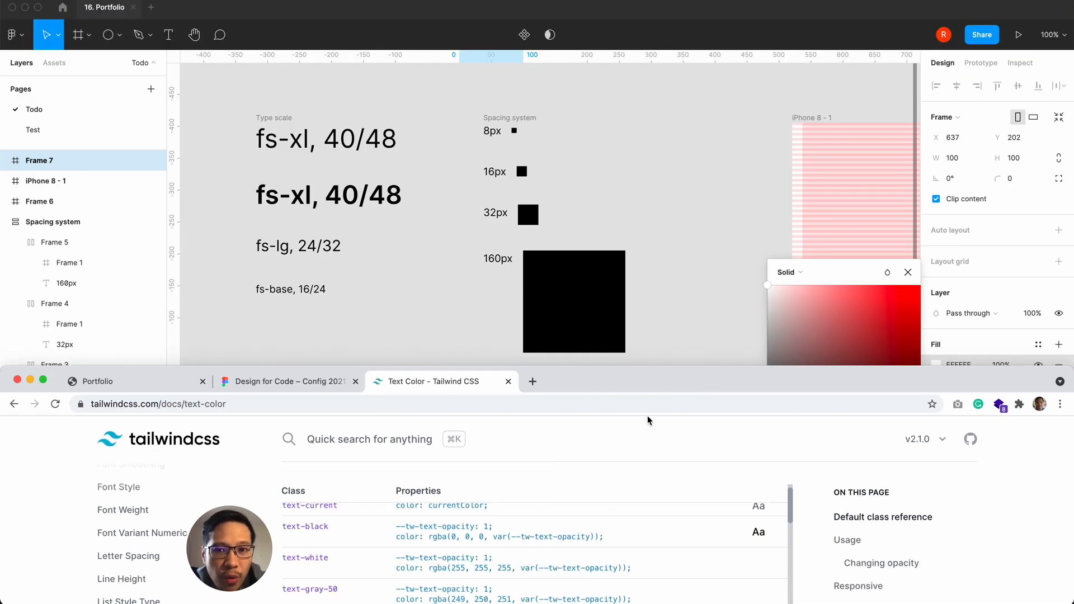
drag(670, 385, 690, 19)
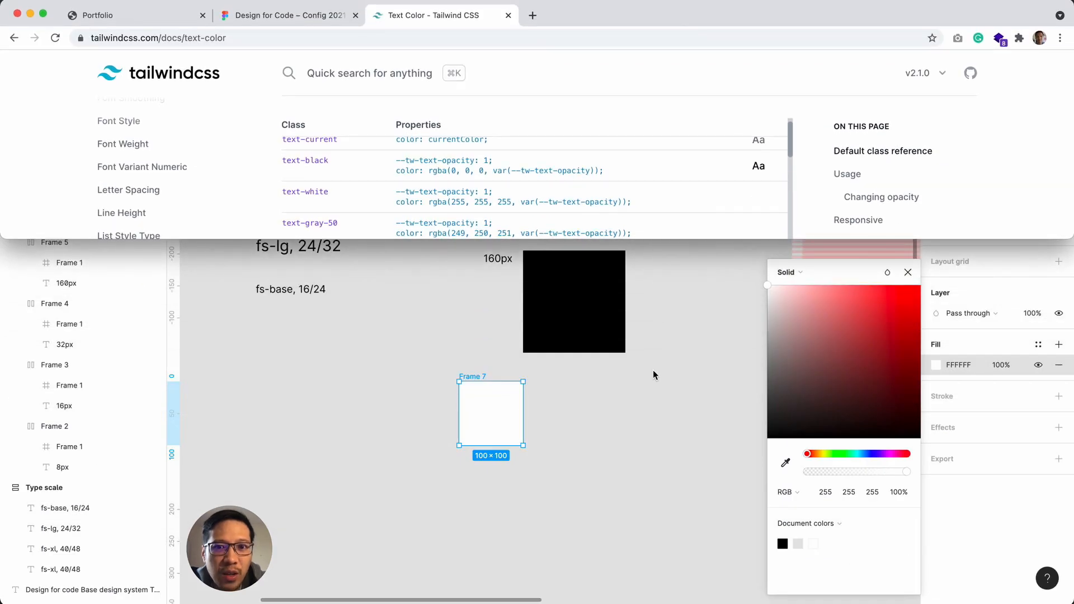
scroll(627, 198, down, 5)
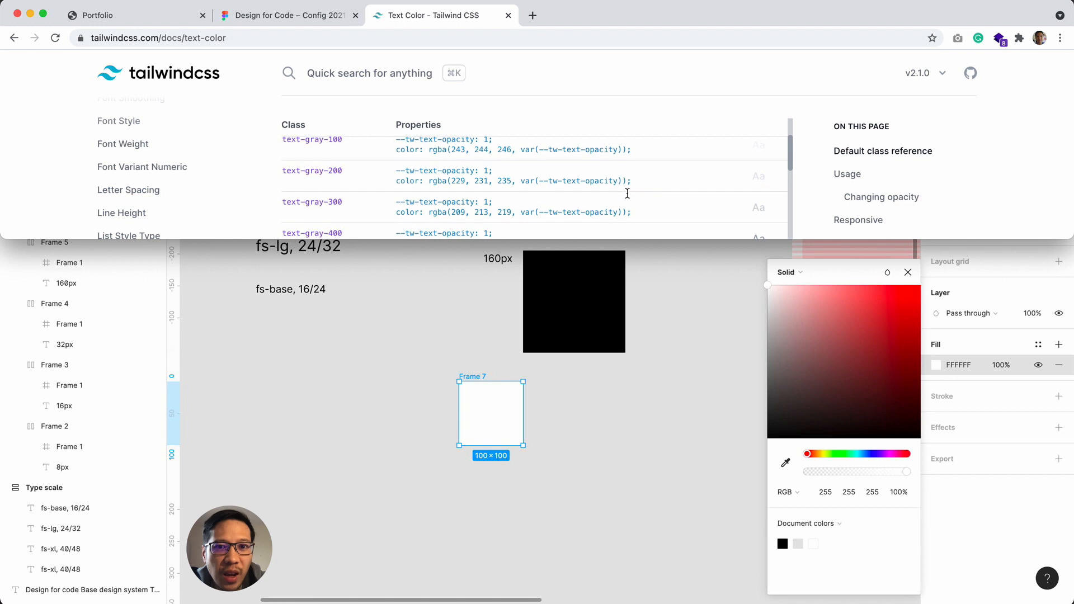
scroll(626, 193, up, 2)
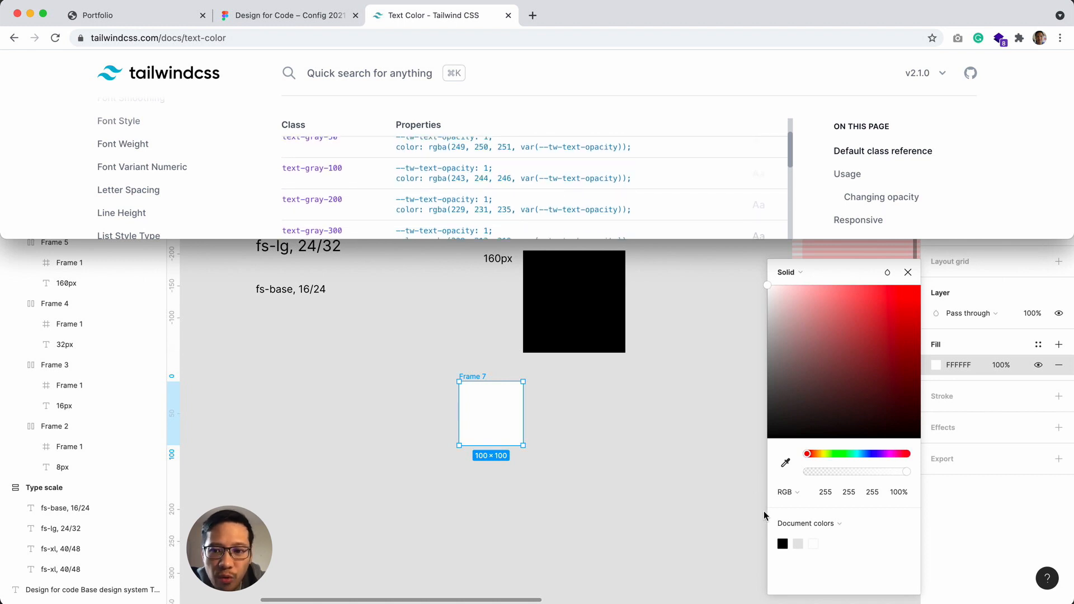
Step: Set the 100 × 100 frame's fill to RGB 233, 244, 246
click(609, 481)
click(826, 494)
text(233)
key(Tab)
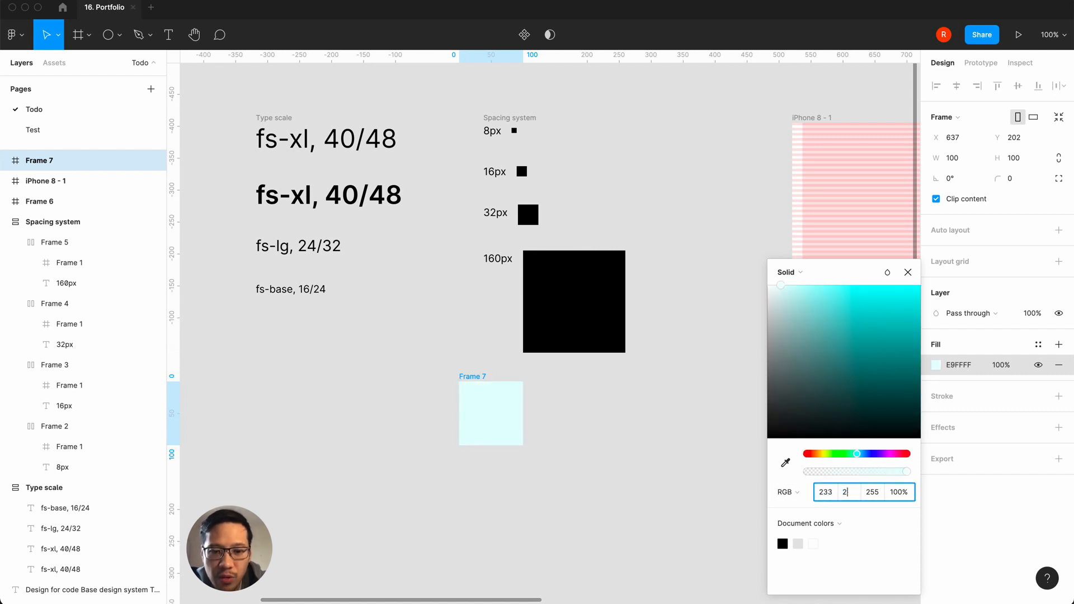
key(Tab)
text(246)
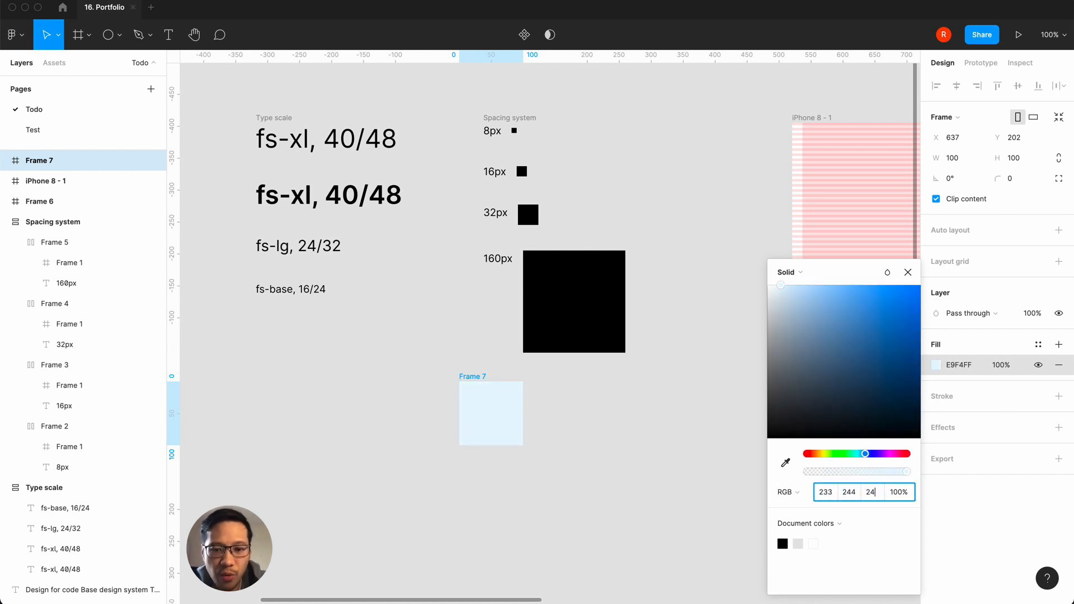
Step: Correct the 100 × 100 frame's red fill value to 243, check it against Tailwind's text-gray-100 in Chrome, and close the fill settings
click(825, 492)
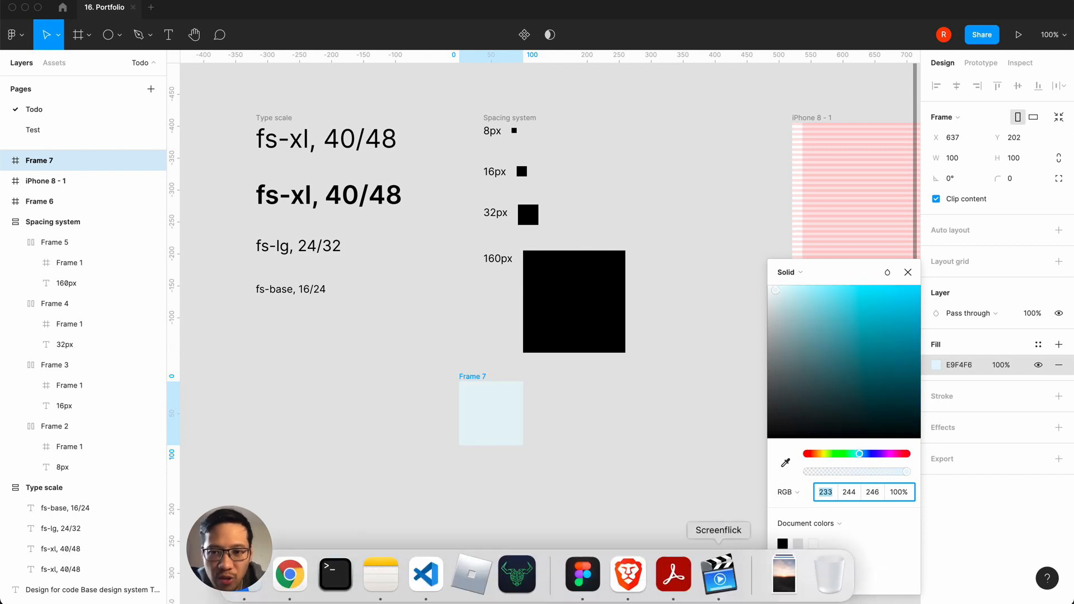
click(302, 591)
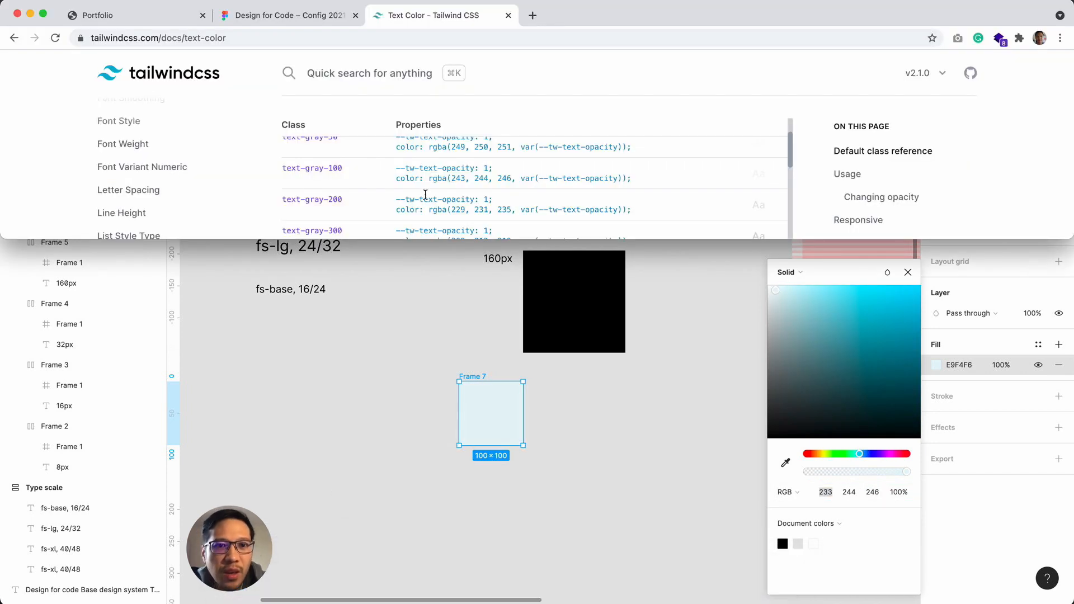
click(825, 493)
text(2)
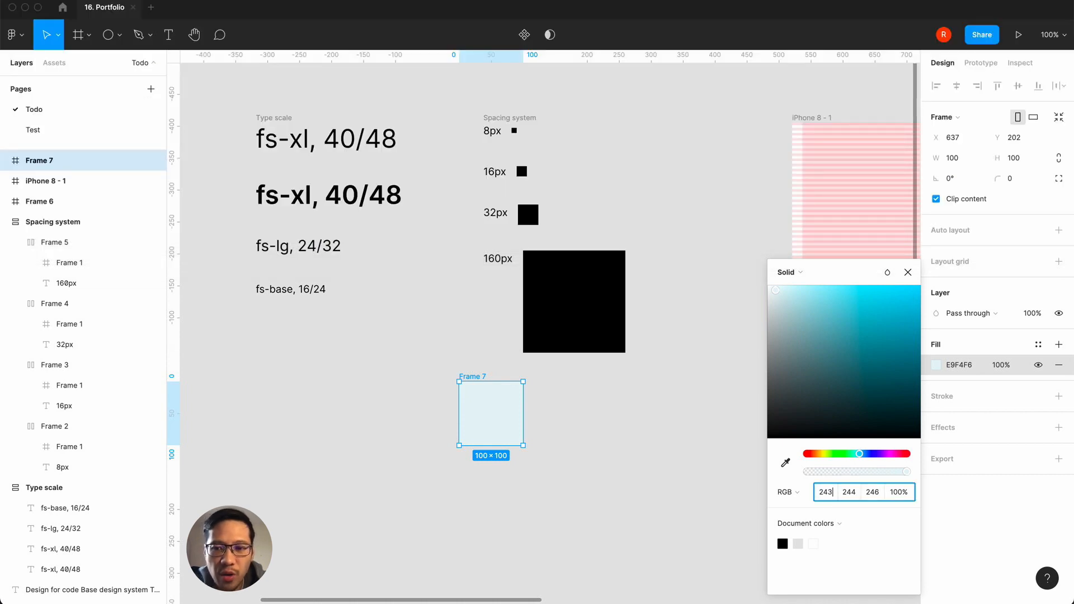
text(43)
key(Return)
click(291, 582)
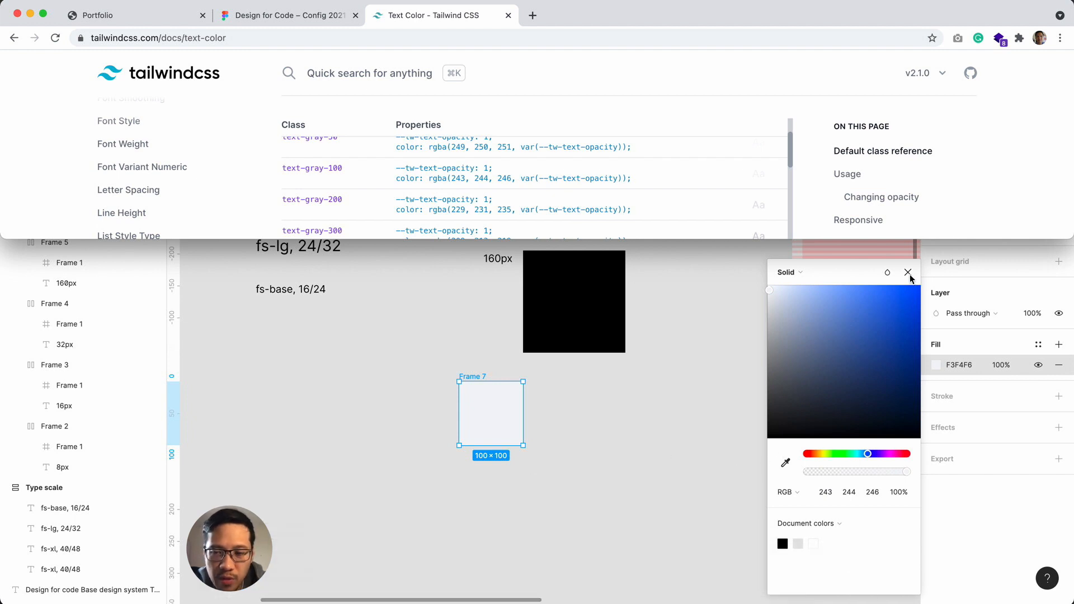
click(622, 436)
click(907, 272)
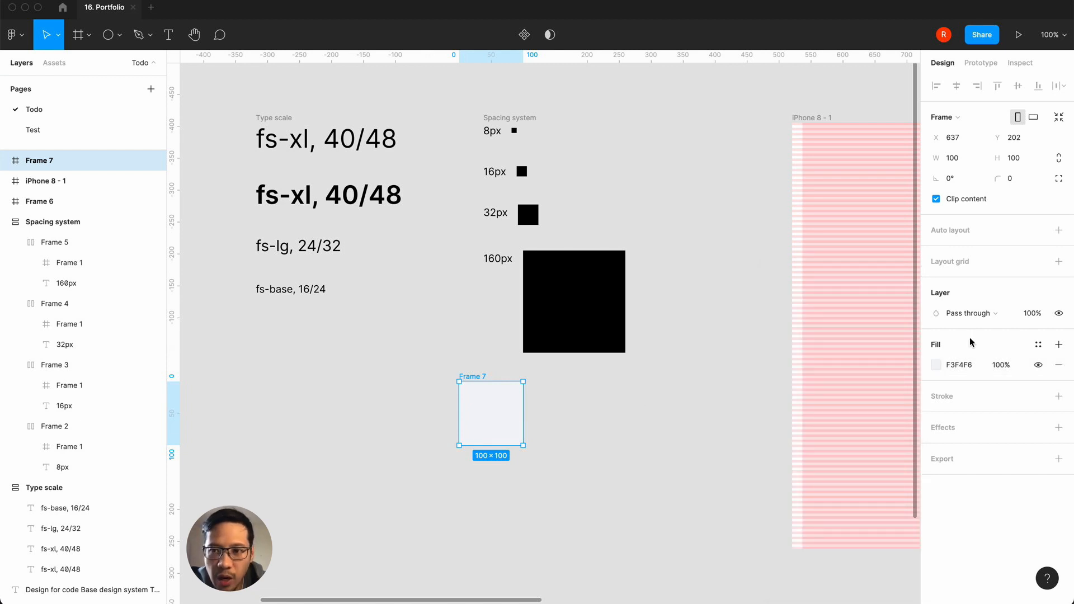
Step: Create a color style named gray-100 from the 100 × 100 frame's fill
click(1058, 344)
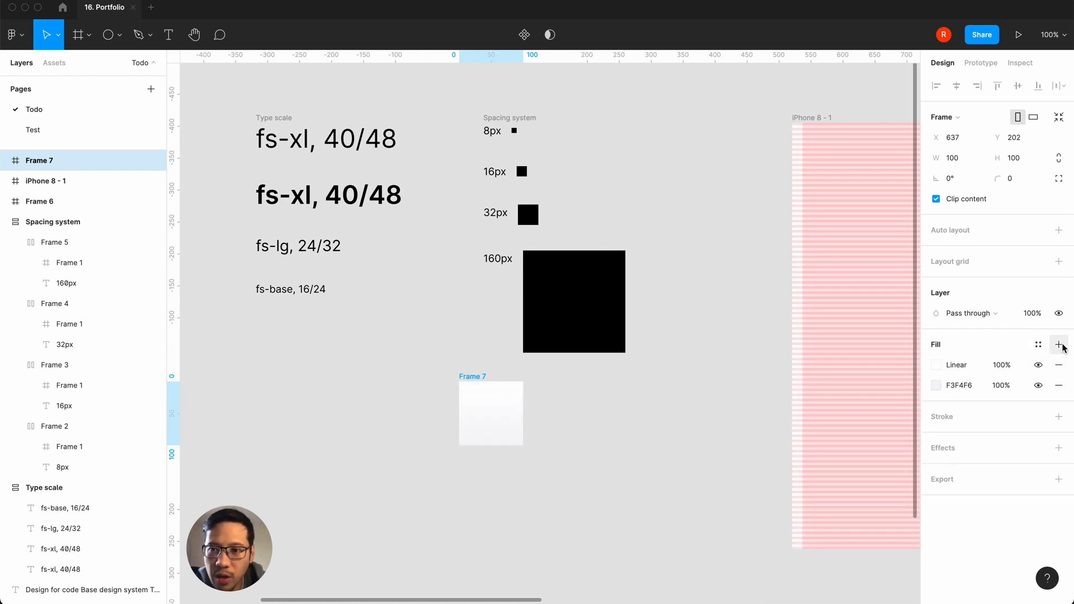
click(1059, 365)
click(1038, 344)
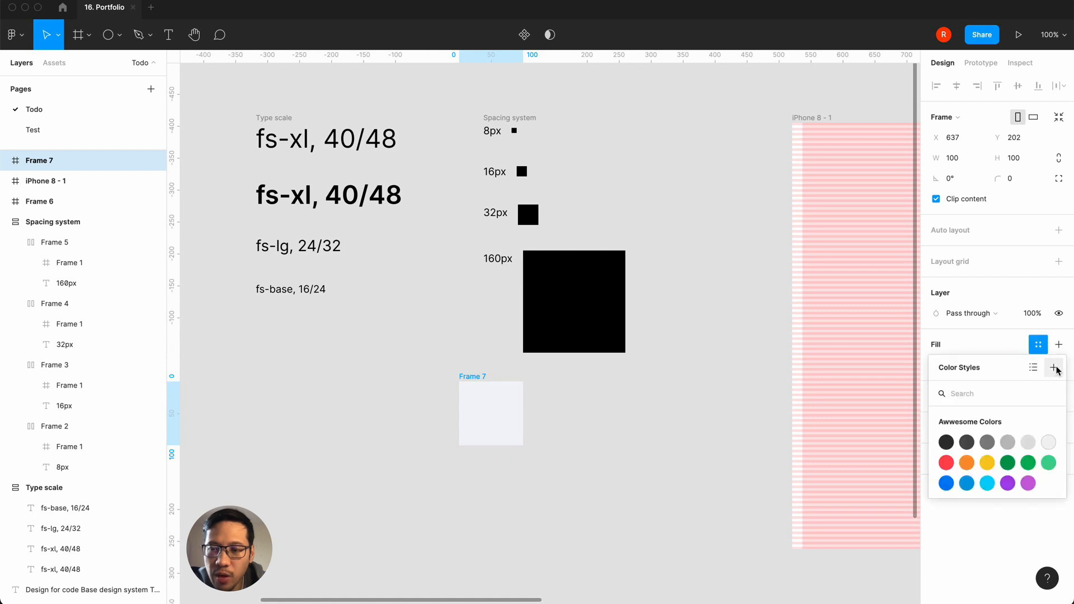
click(1054, 368)
text(gray)
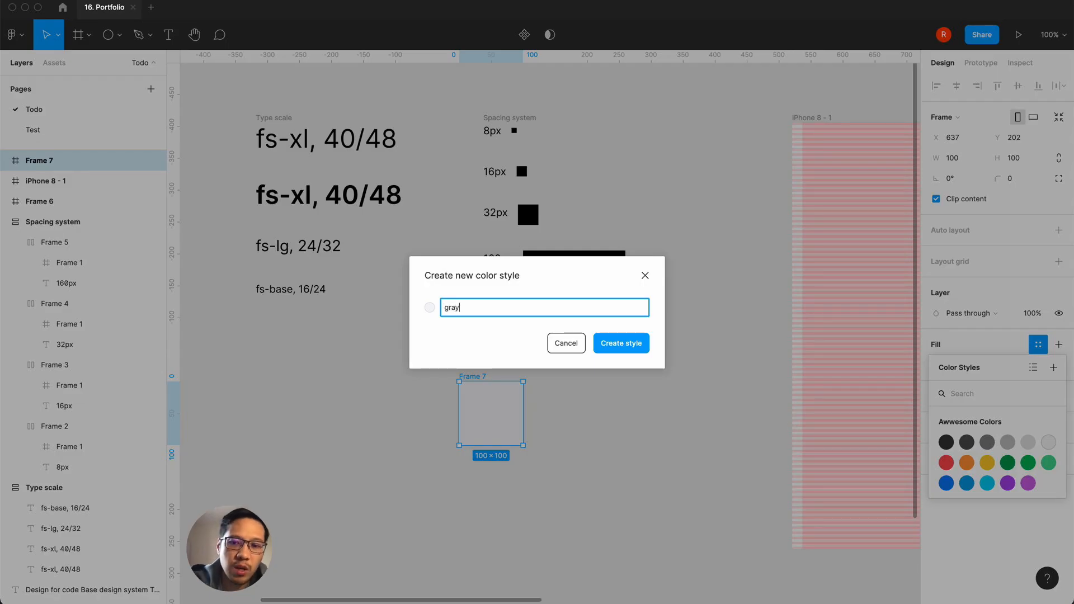
click(618, 343)
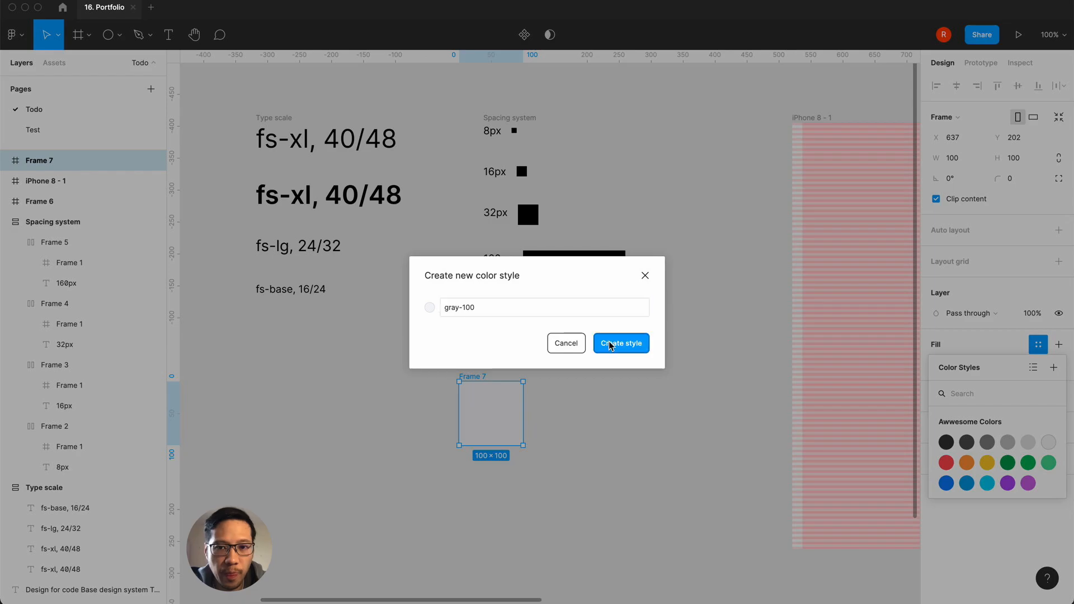
click(589, 400)
Step: Duplicate the gray-100 frame and detach the color style from the copy's fill
click(475, 376)
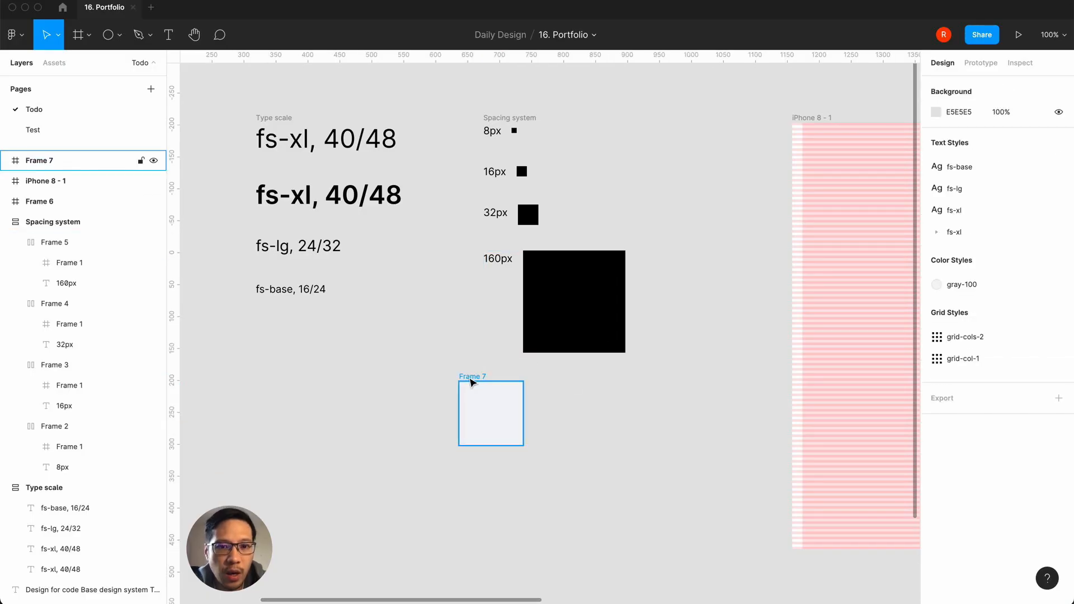
key(super+d)
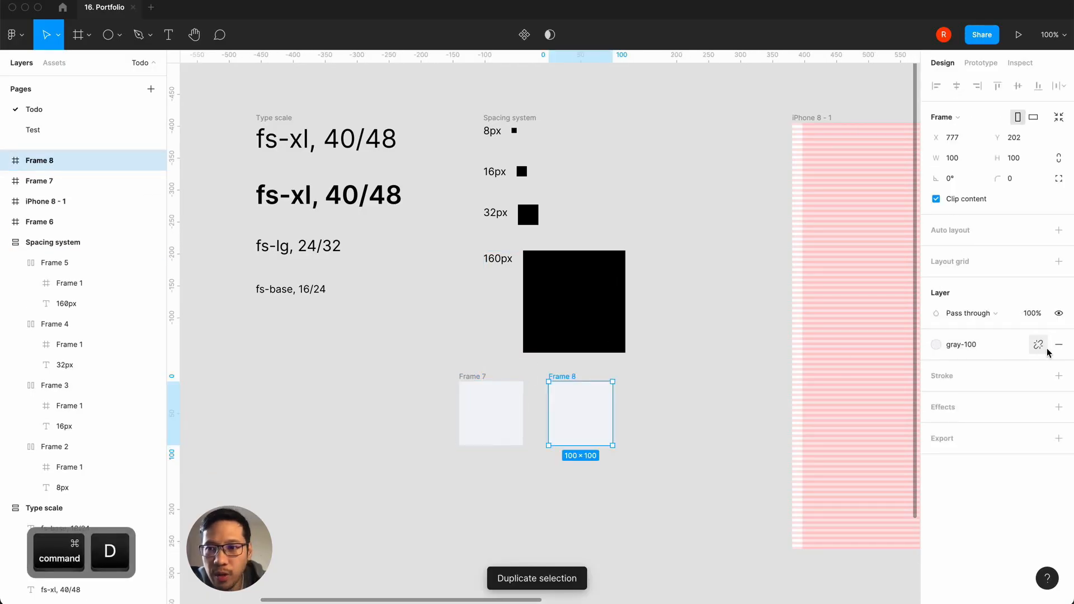
click(1038, 345)
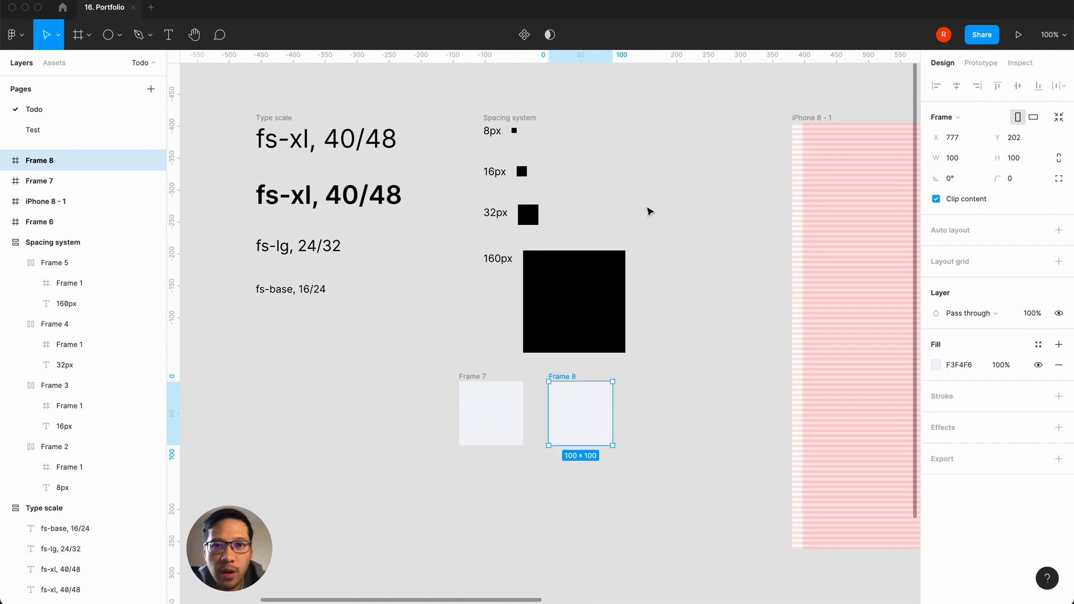
Step: Set the duplicated frame's fill to RGB 75, 85, 99, using and rechecking Tailwind's text-gray-600 values in Chrome
scroll(418, 432, left, 6)
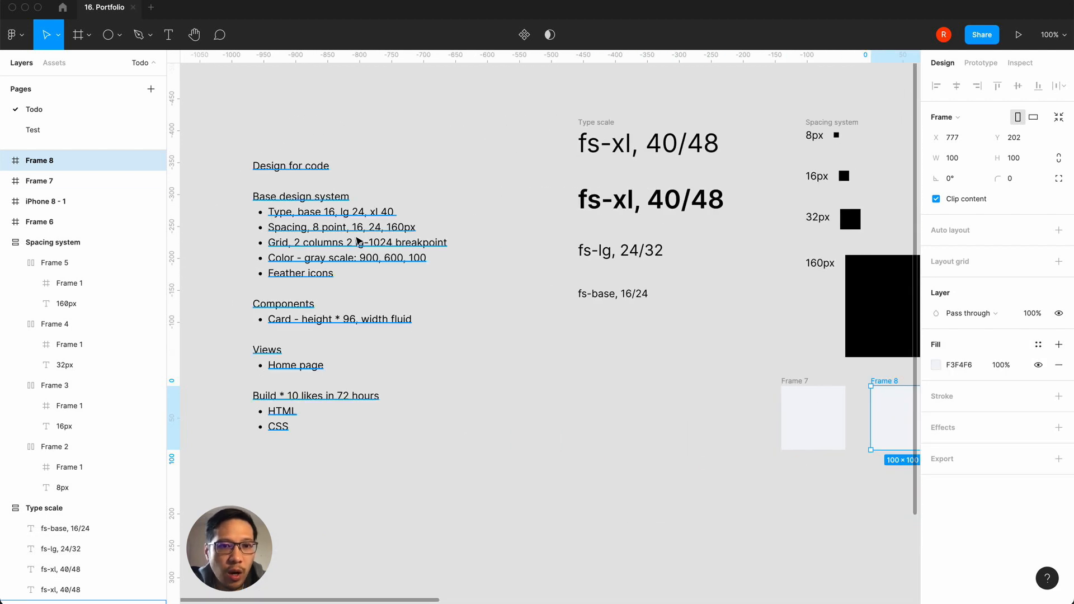
scroll(581, 445, right, 4)
mouse_move(335, 585)
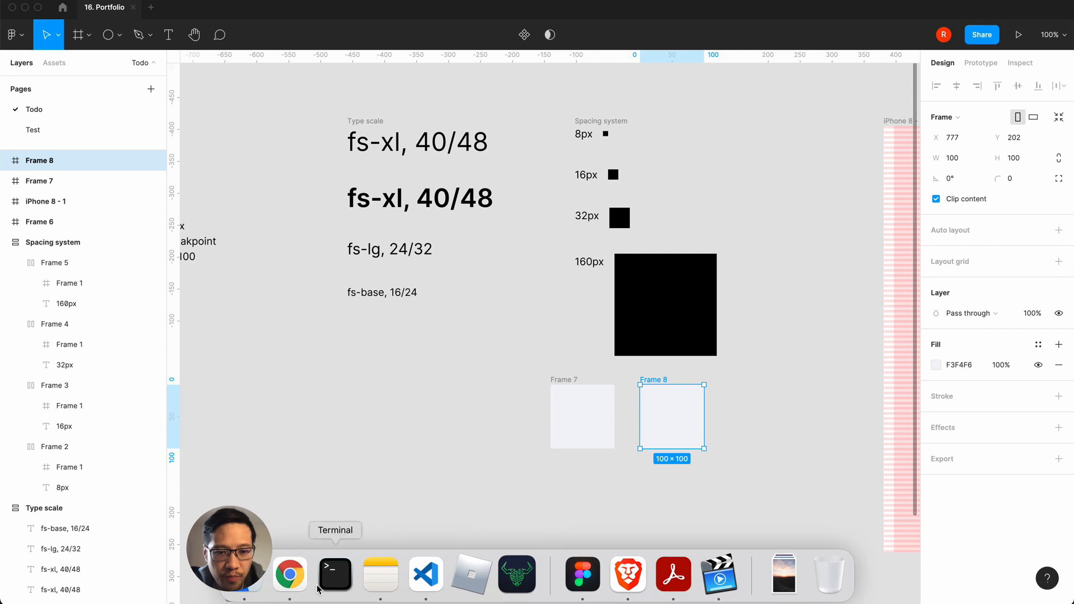
click(289, 574)
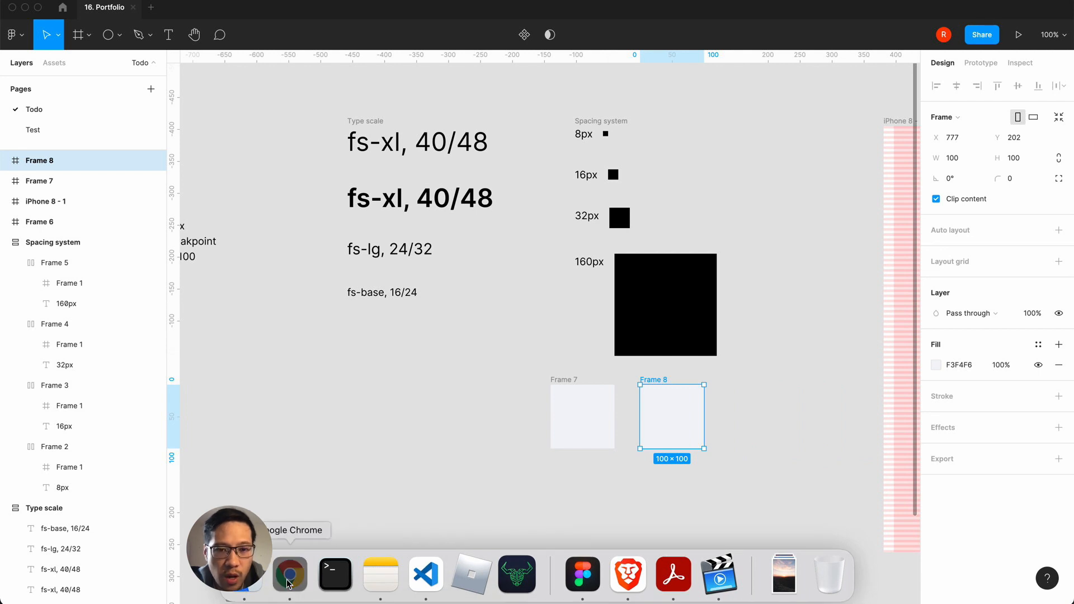
scroll(399, 180, down, 1)
scroll(399, 181, down, 3)
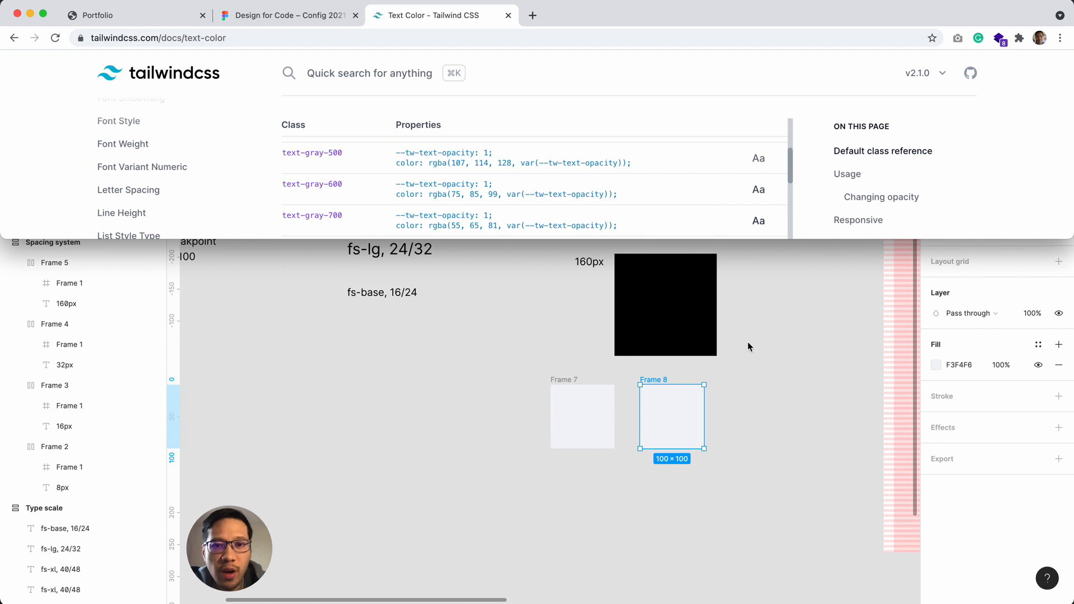
click(774, 403)
click(935, 364)
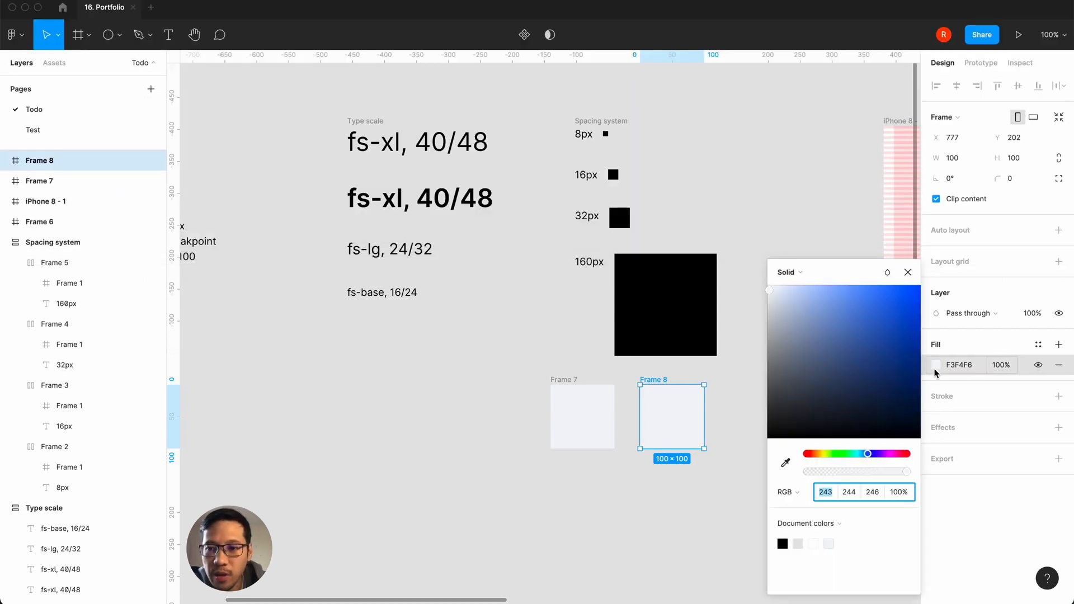
click(830, 494)
text(75)
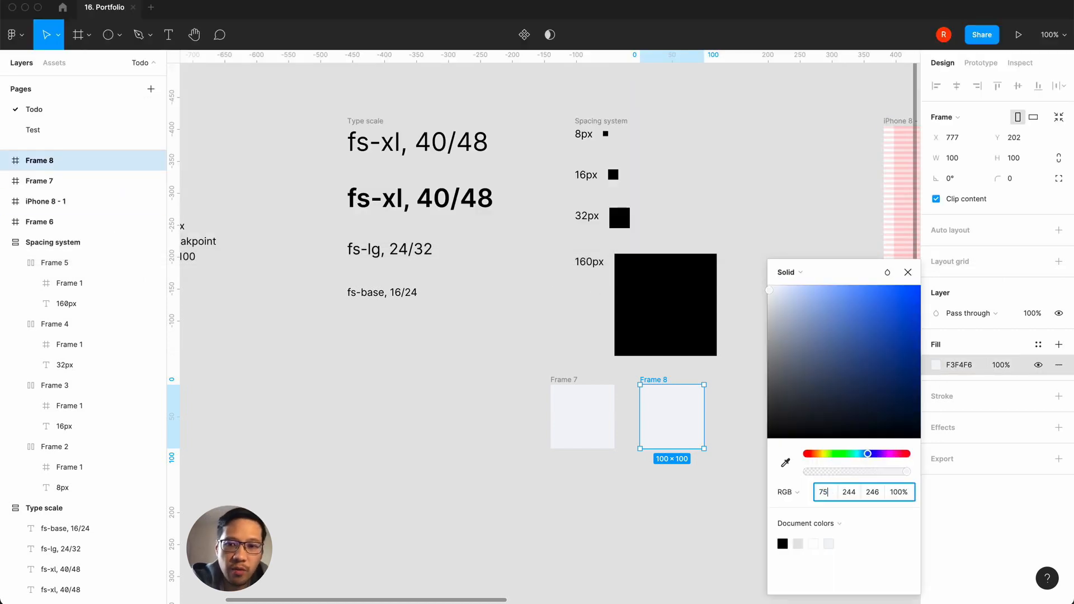
key(Tab)
text(85)
key(Tab)
text(99)
key(Return)
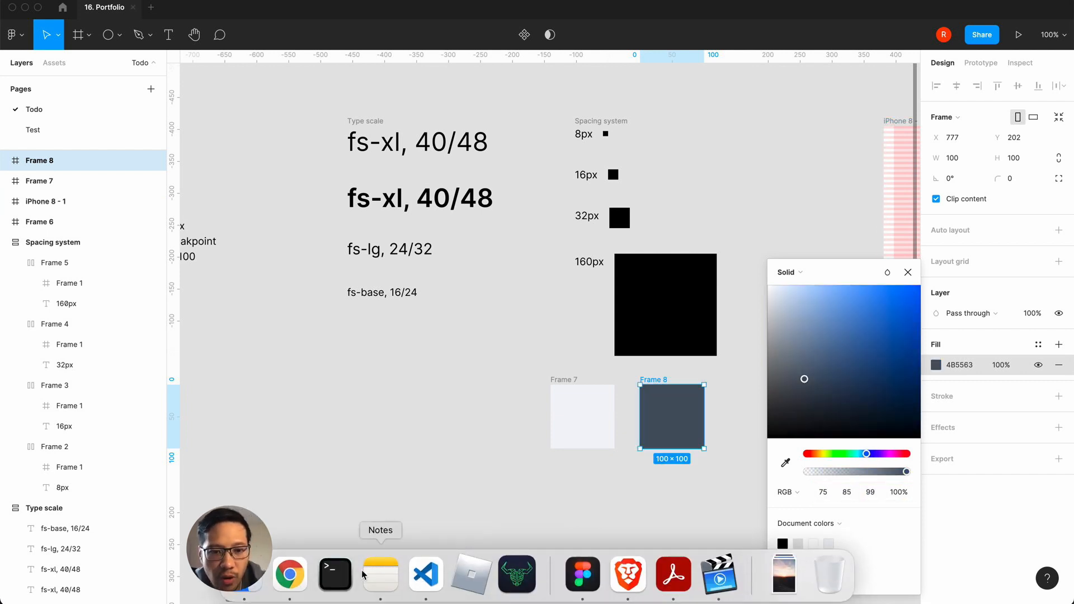
click(287, 576)
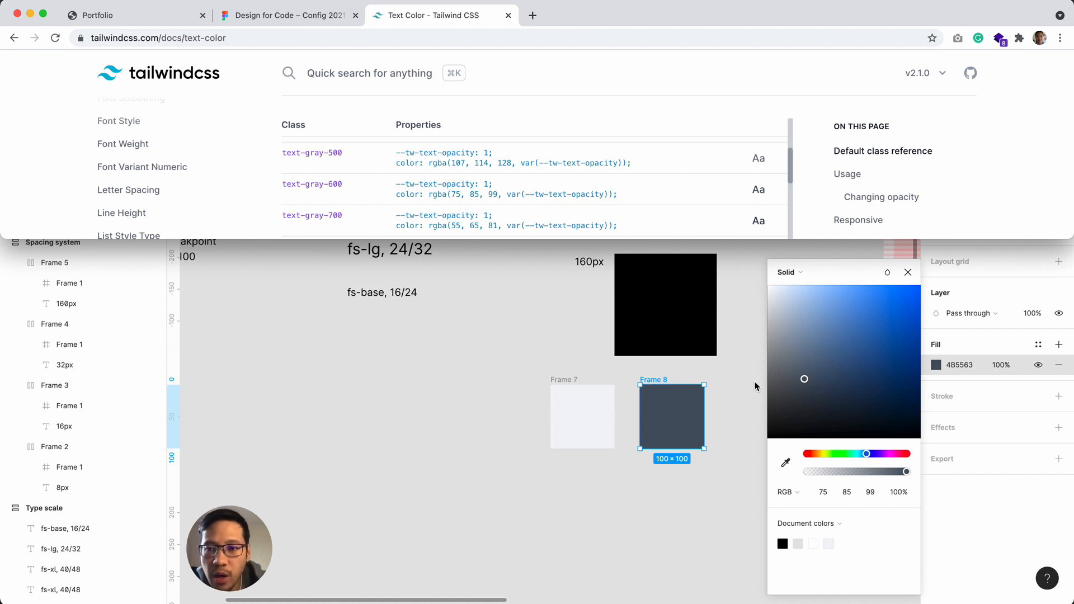
click(905, 278)
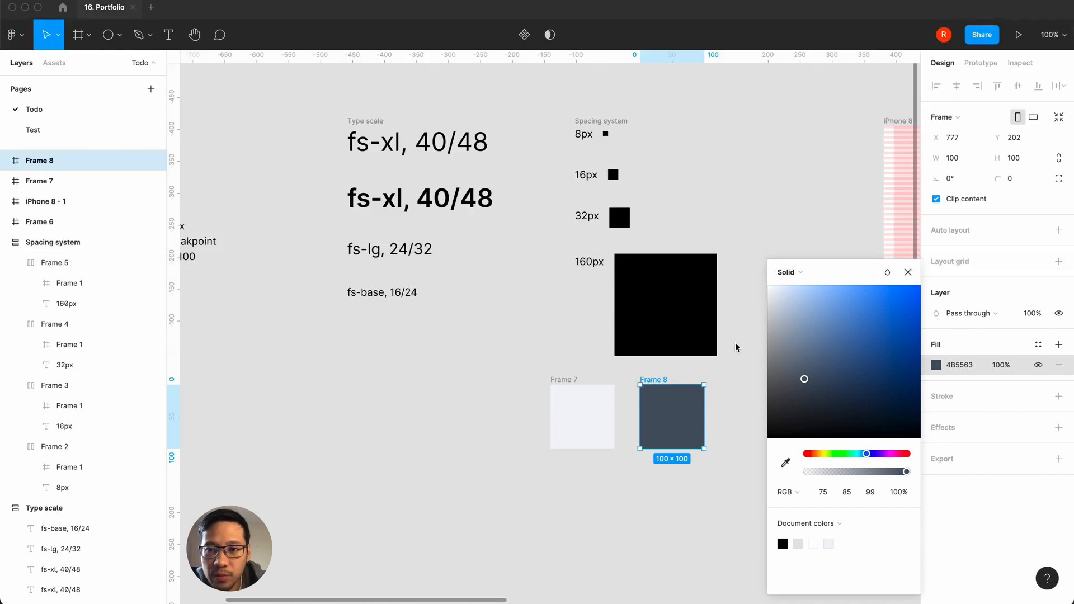
click(908, 276)
Step: Create a color style named text-gray-600 from the dark gray frame's fill
scroll(474, 431, left, 5)
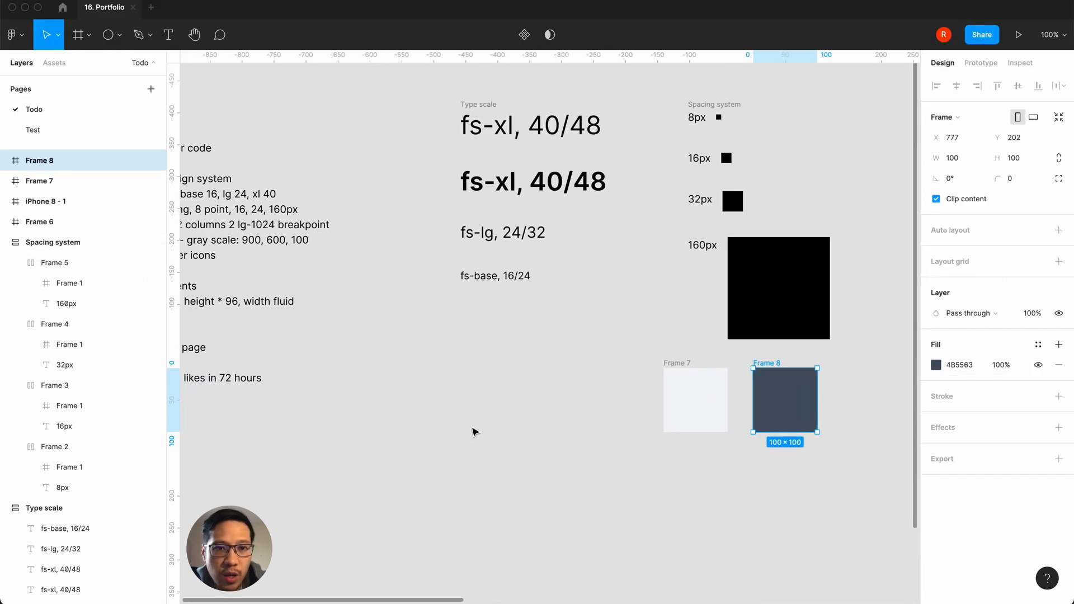
scroll(478, 426, right, 4)
click(1058, 344)
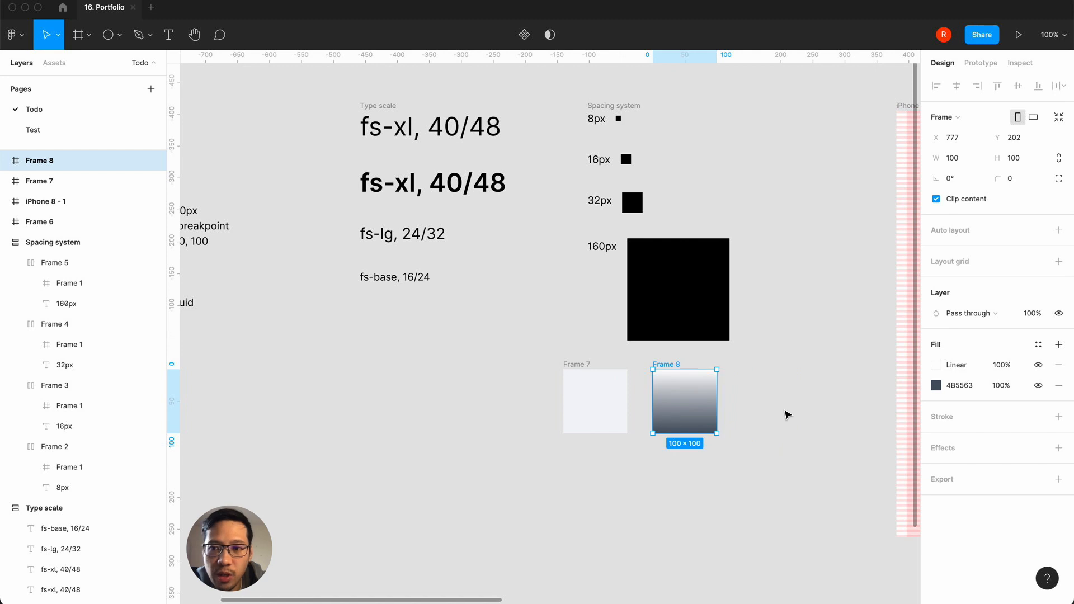
key(super+z)
click(1038, 344)
click(1053, 367)
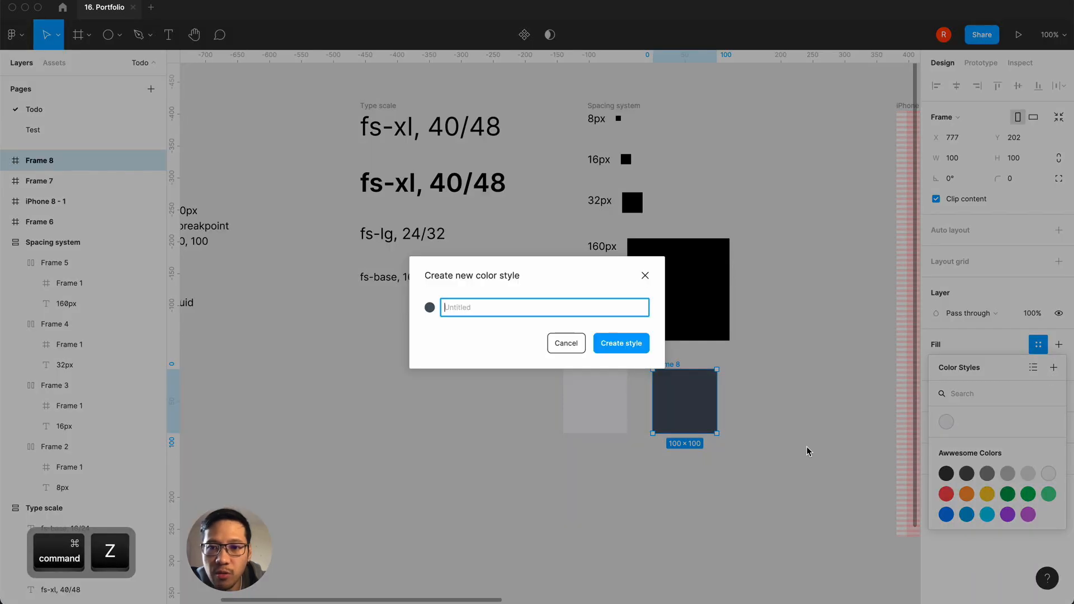
text(text-gray-600)
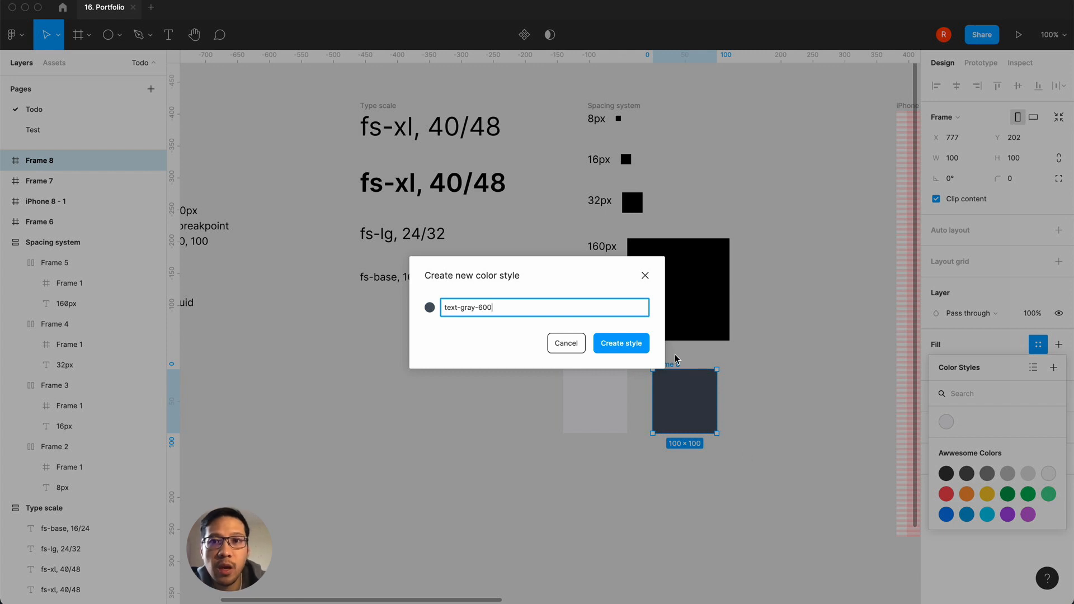
click(633, 345)
click(606, 517)
scroll(606, 518, right, 2)
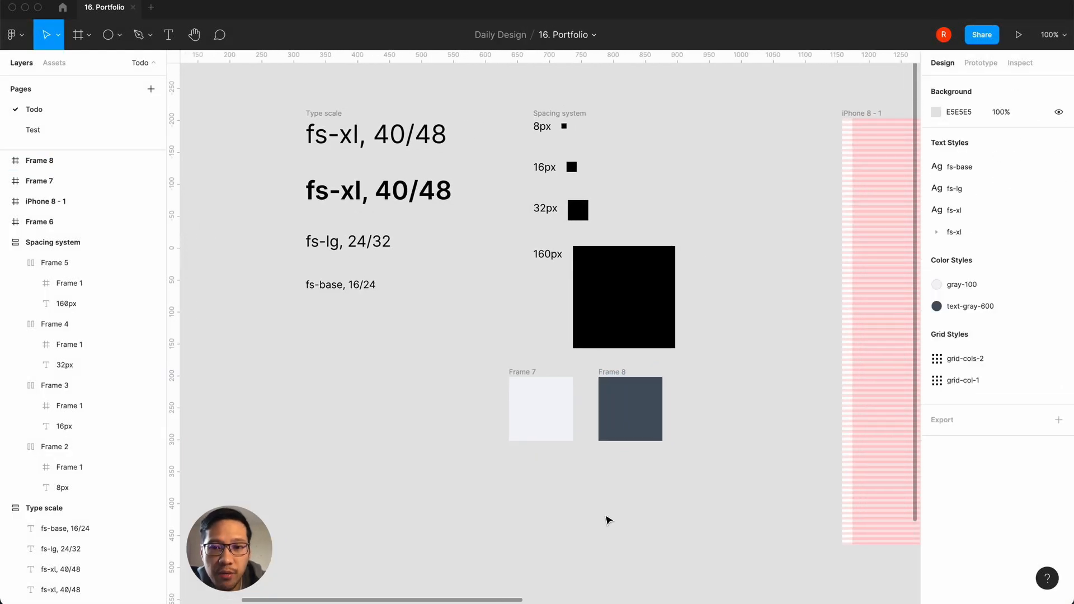
Step: Duplicate the text-gray-600 frame and detach the color style from the new copy's fill
click(608, 375)
key(super+d)
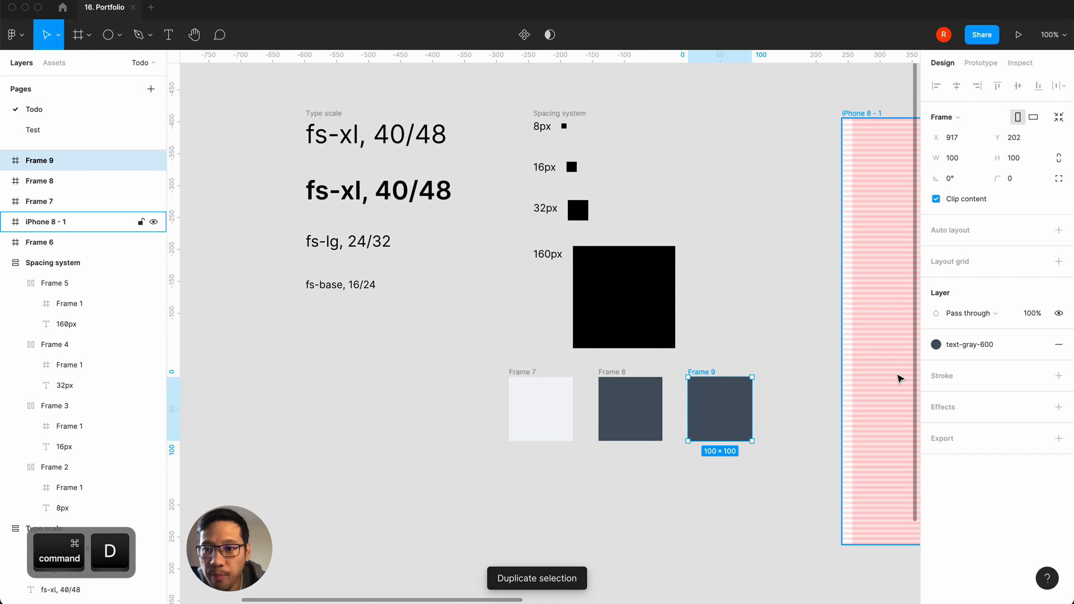
click(1038, 344)
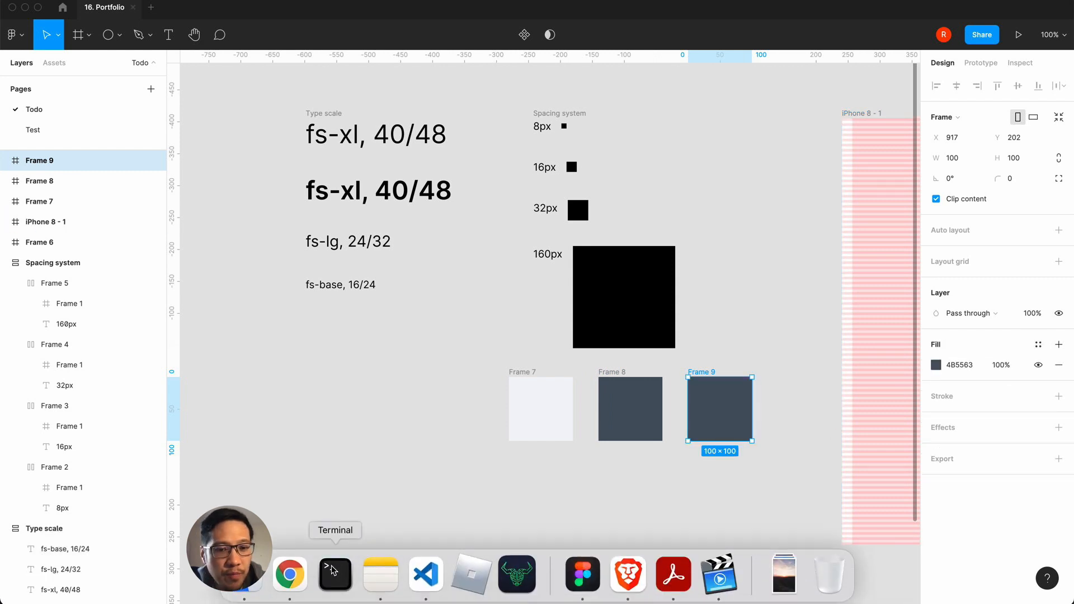
Step: Set the third frame's fill to RGB 17, 24, 39, using and rechecking Tailwind's text-gray-900 values in Chrome
click(287, 576)
scroll(437, 206, down, 3)
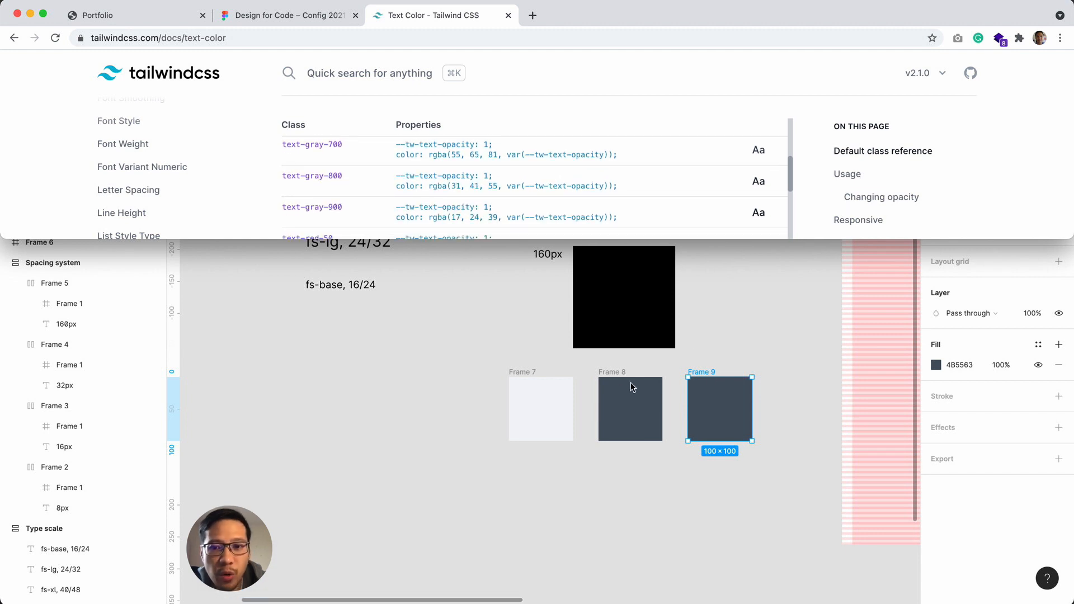
click(722, 405)
click(1038, 344)
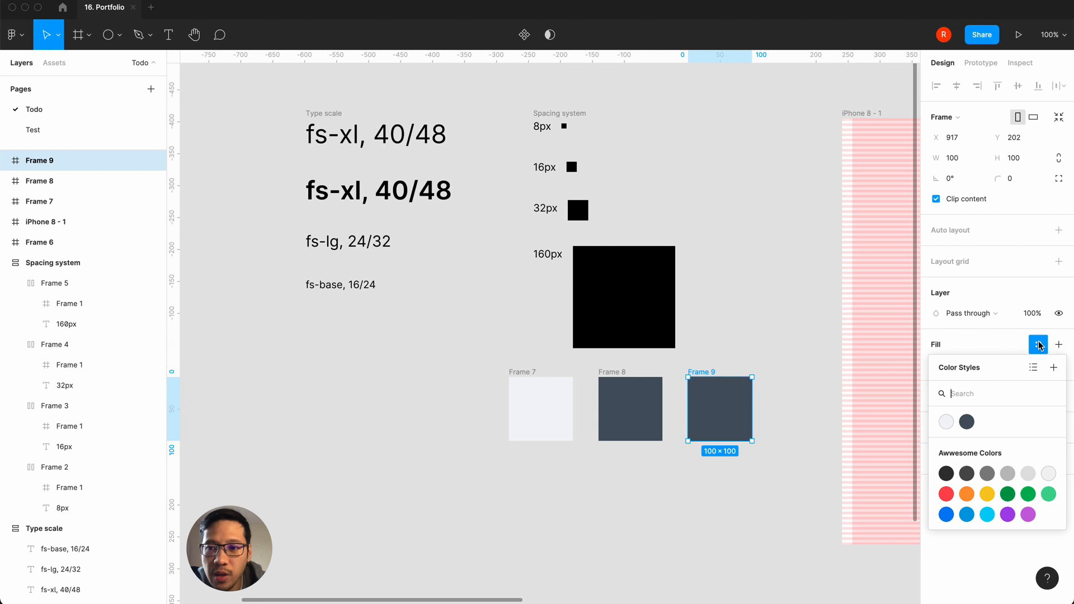
click(861, 358)
click(748, 386)
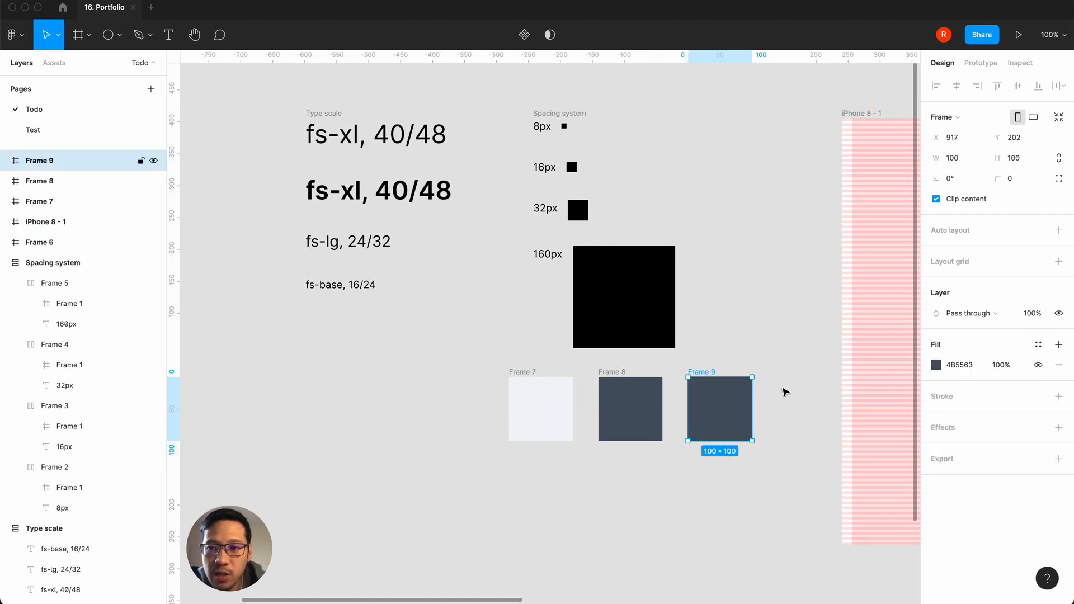
click(936, 365)
click(822, 492)
text(17)
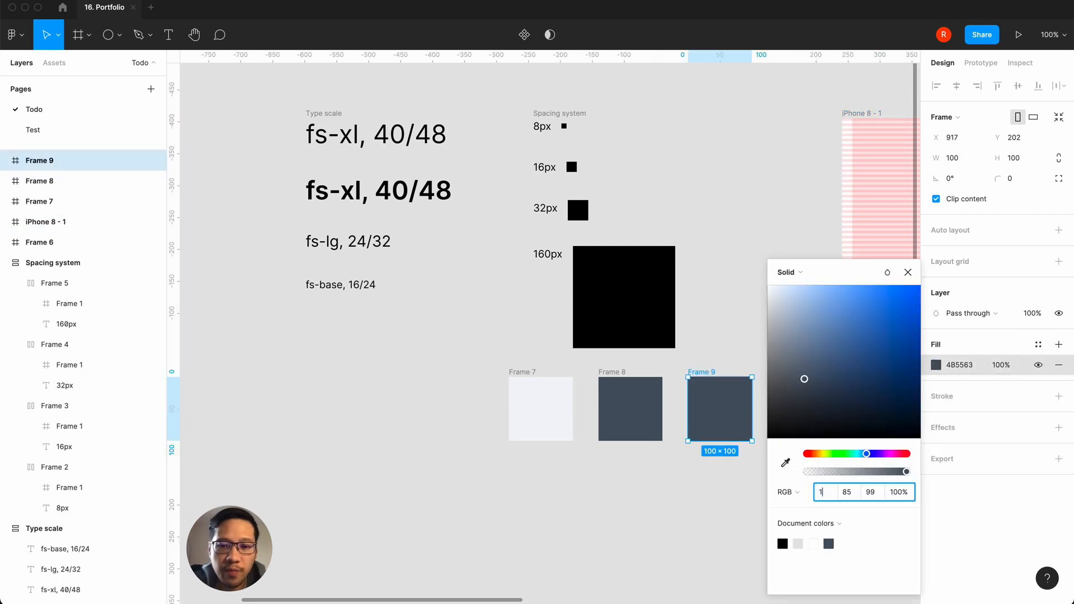
key(Tab)
text(24)
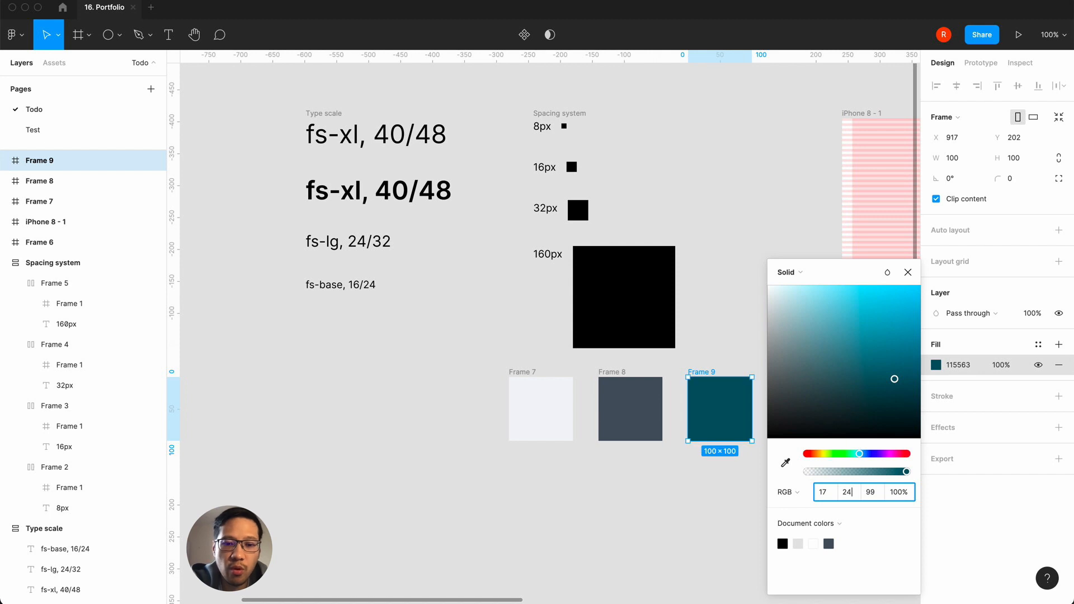
key(Tab)
text(39)
key(Return)
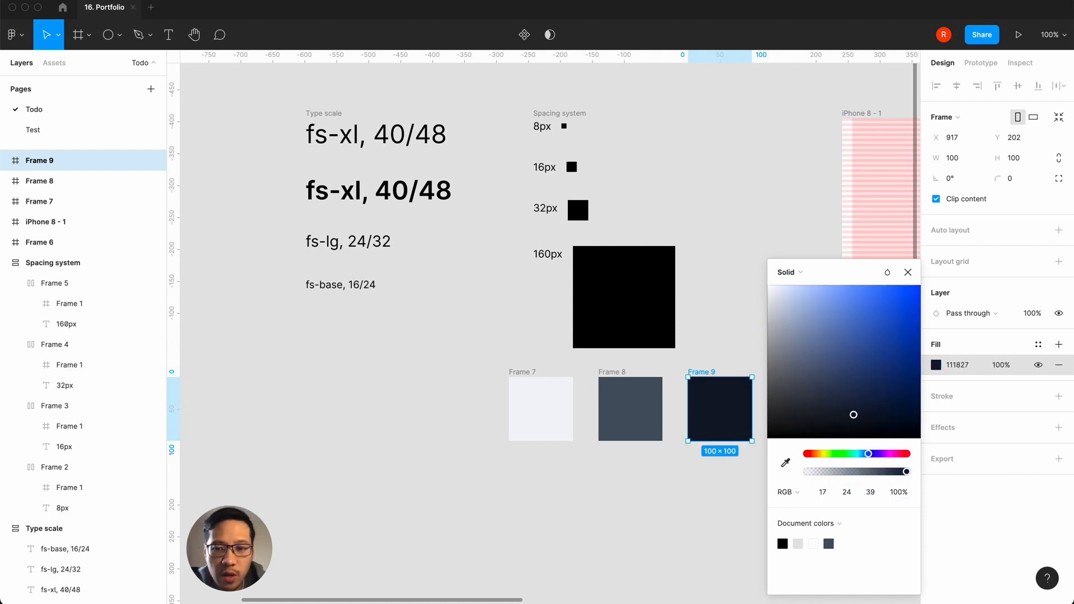
mouse_move(318, 566)
click(290, 575)
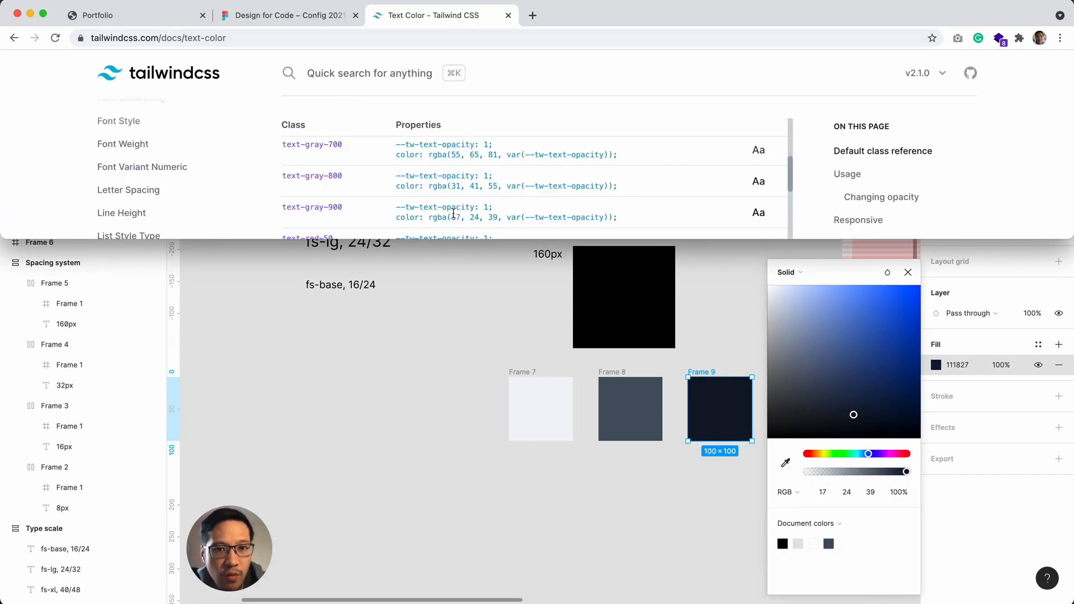
Step: Create a color style named gray-900 from the near-black third frame's fill
click(909, 265)
click(575, 543)
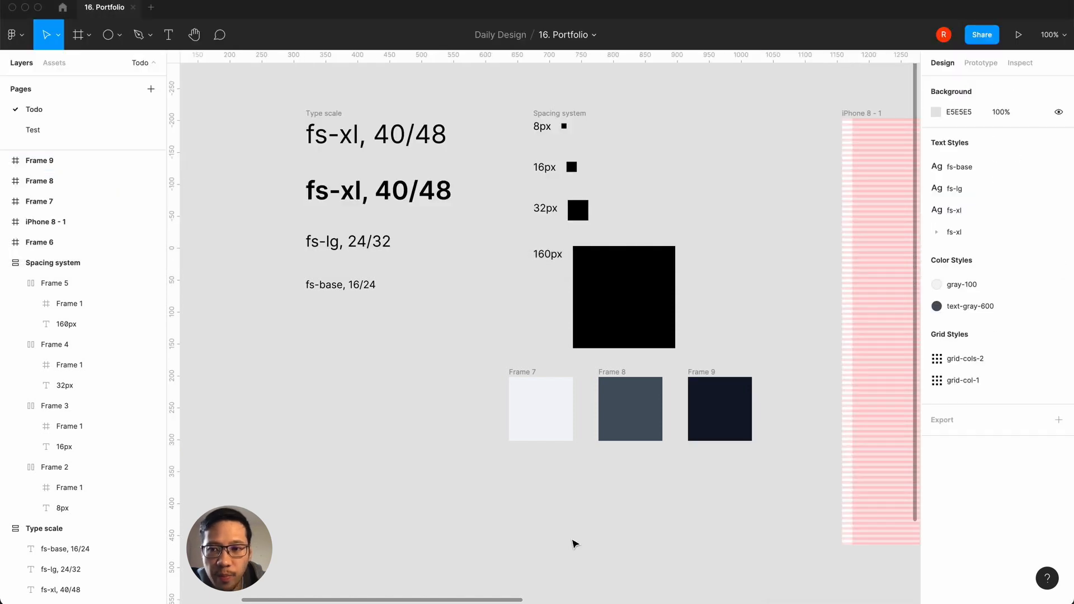
click(739, 398)
click(1038, 344)
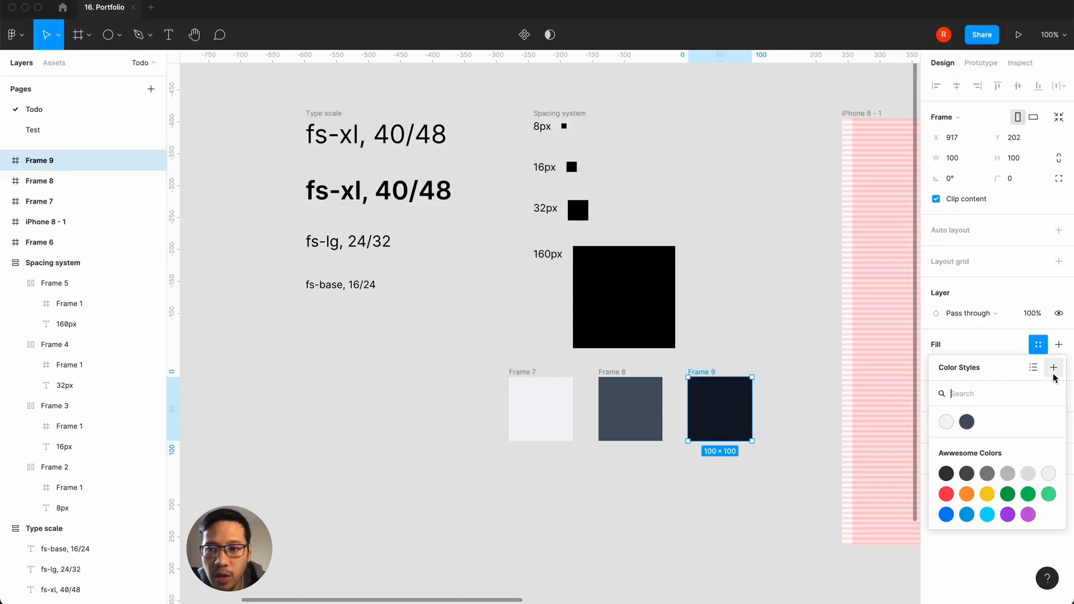
click(1054, 368)
text(text)
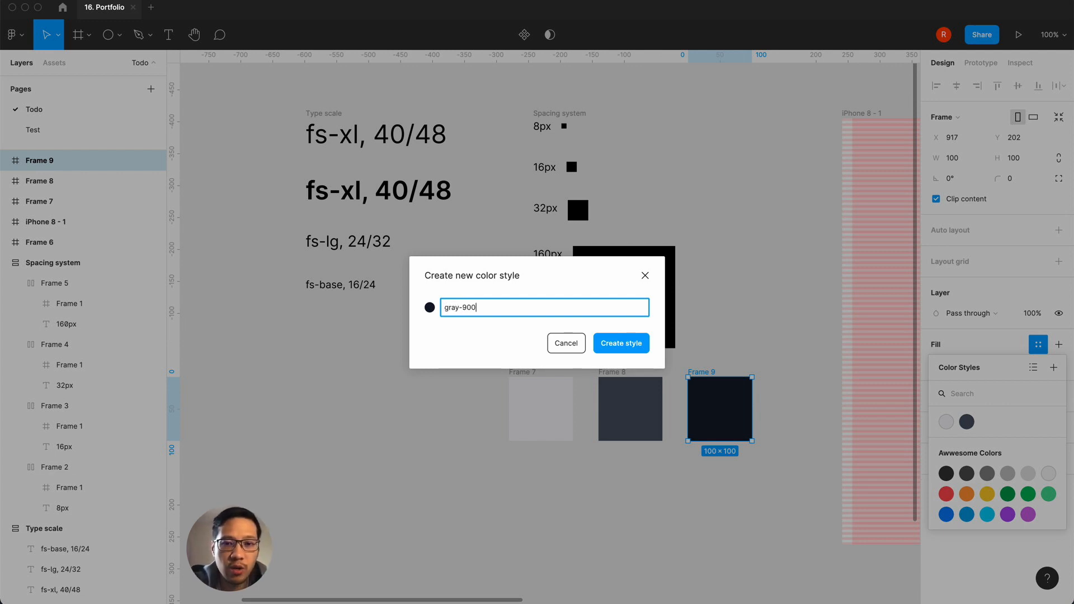
key(Return)
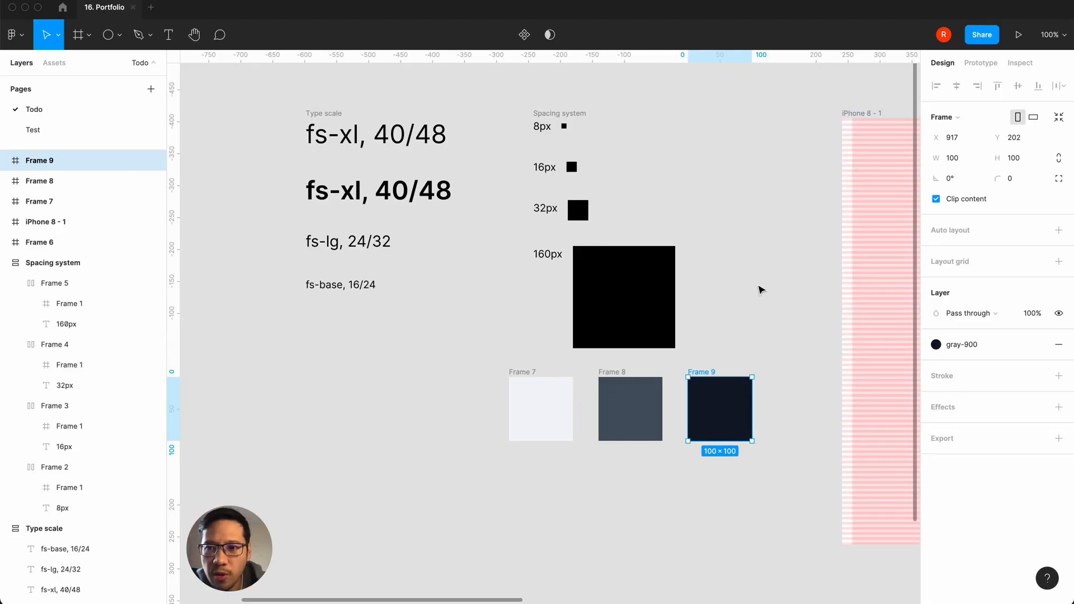
Step: Rename the text-gray-600 color style to gray-600
click(761, 288)
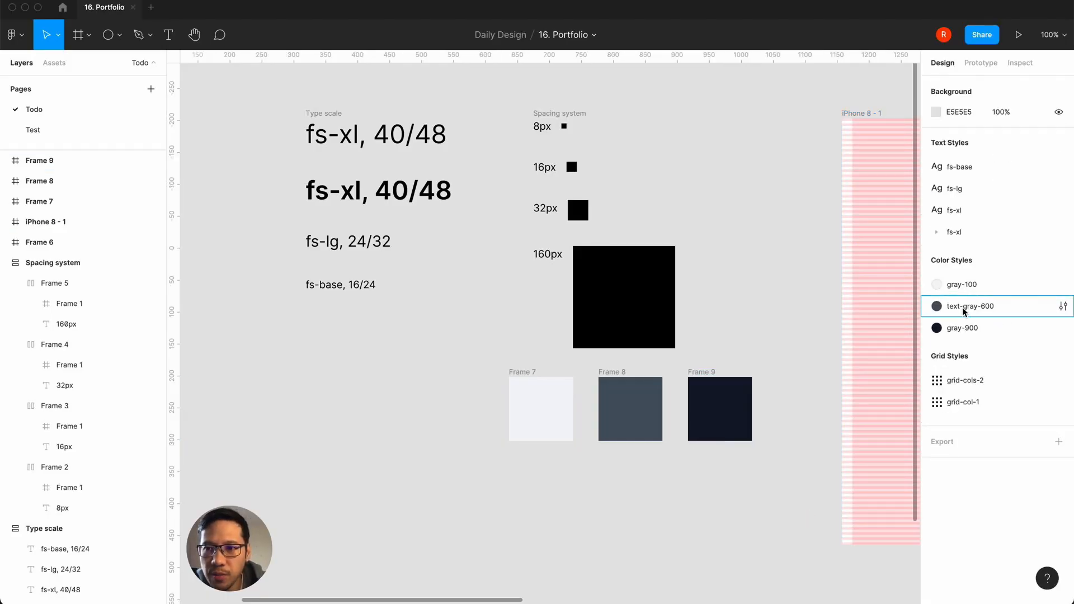
click(1061, 307)
drag(794, 340, 769, 342)
key(BackSpace)
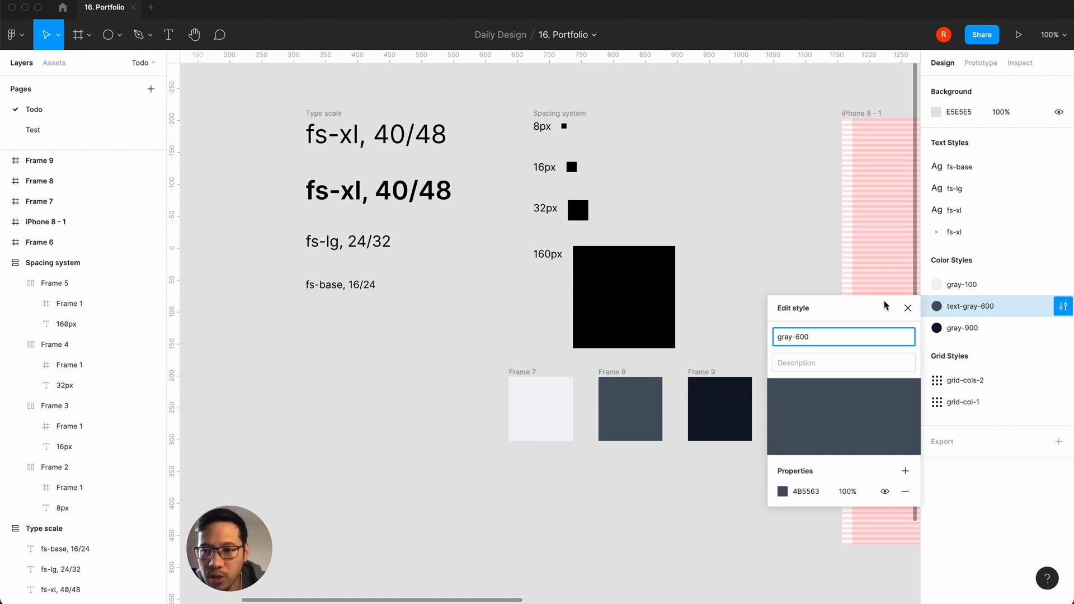
click(907, 307)
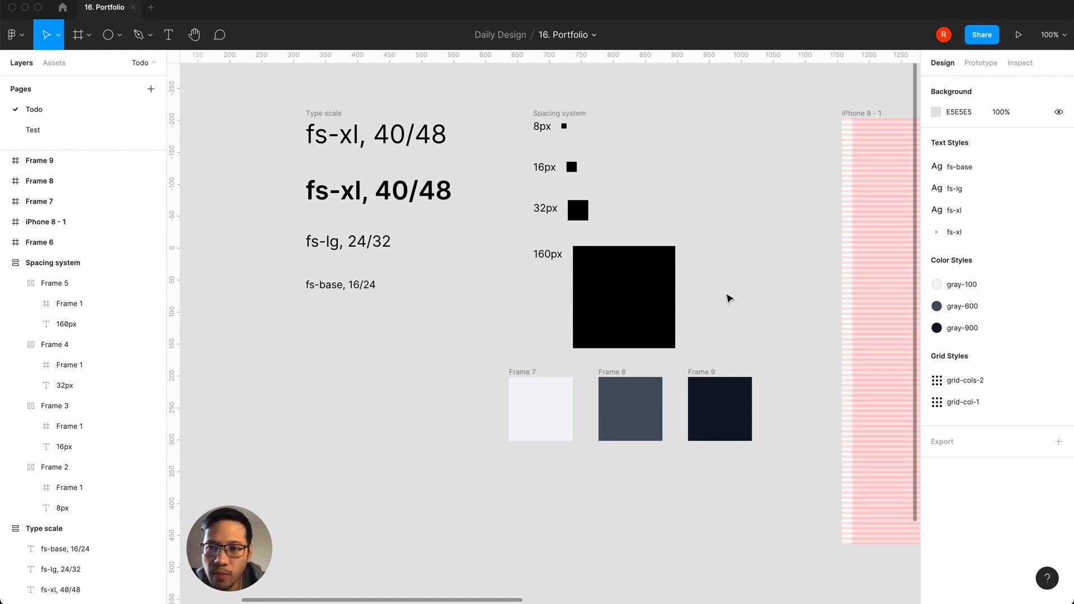
Step: Check the design system checklist, switch to Chrome, open feathericons.com in a new tab and browse its icons
scroll(379, 432, left, 5)
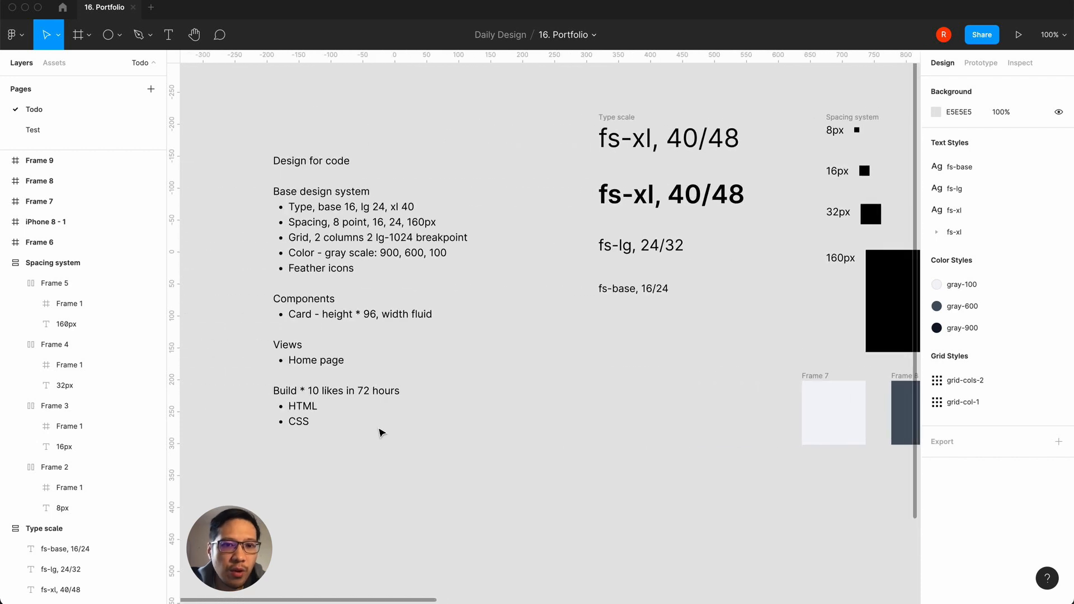
scroll(595, 438, right, 4)
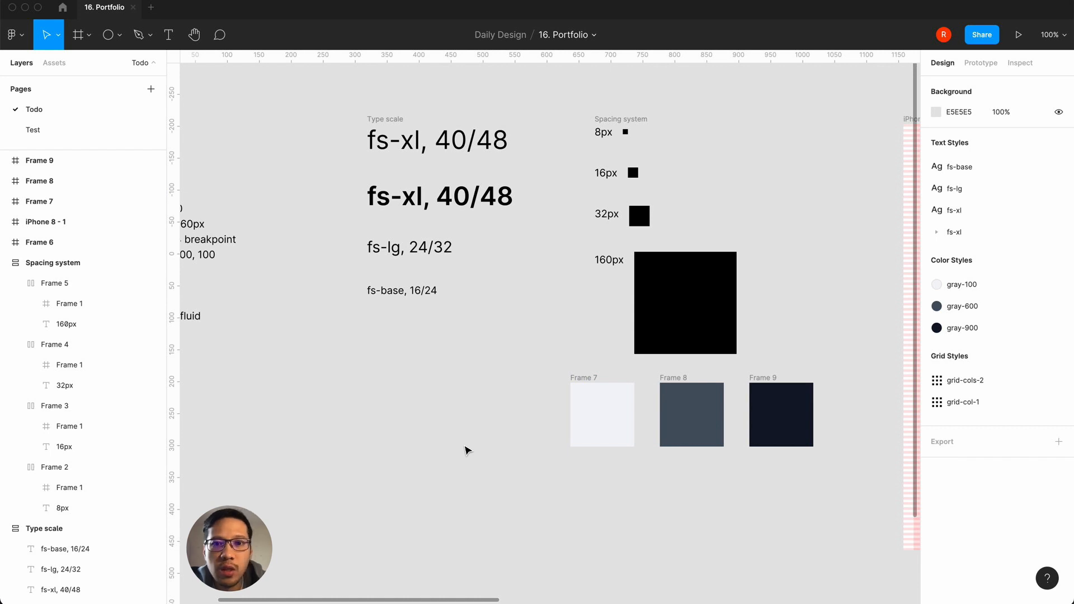
click(295, 576)
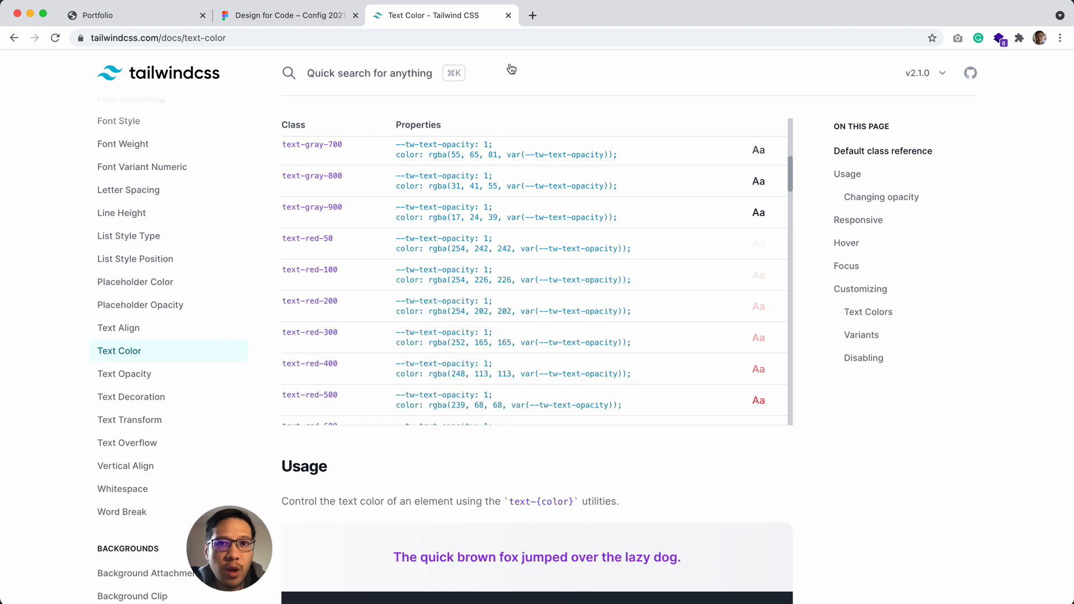
click(533, 15)
text(fea)
key(Return)
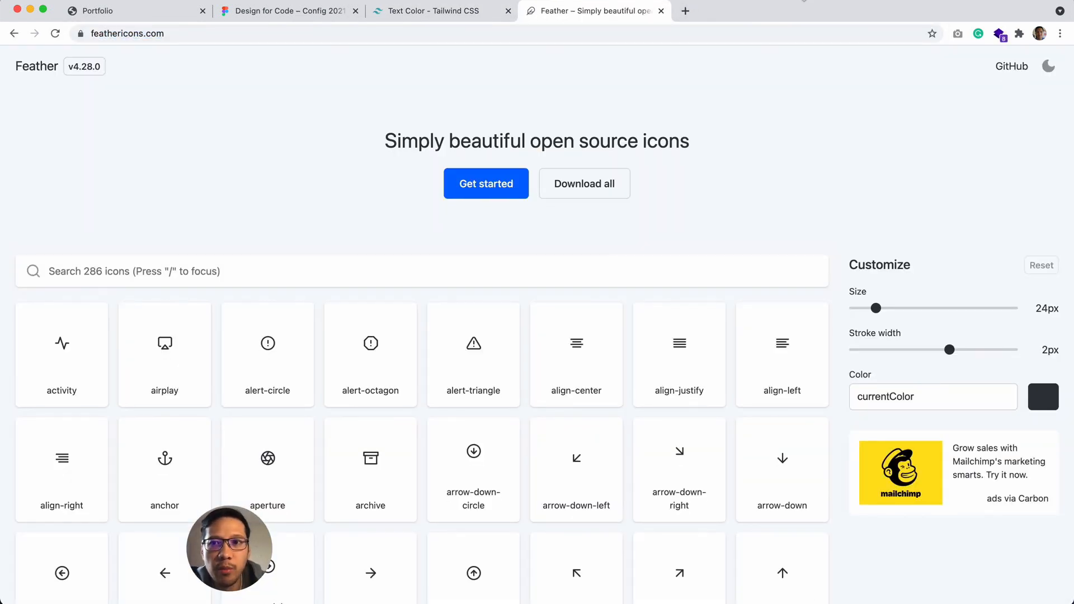
scroll(580, 309, down, 10)
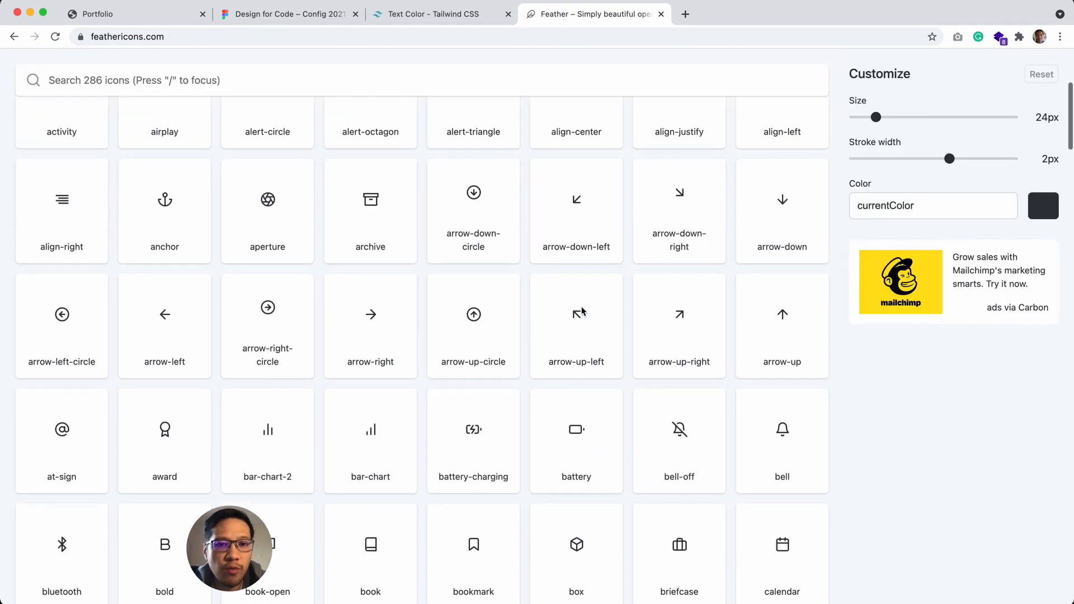
scroll(580, 310, up, 10)
scroll(581, 311, down, 1)
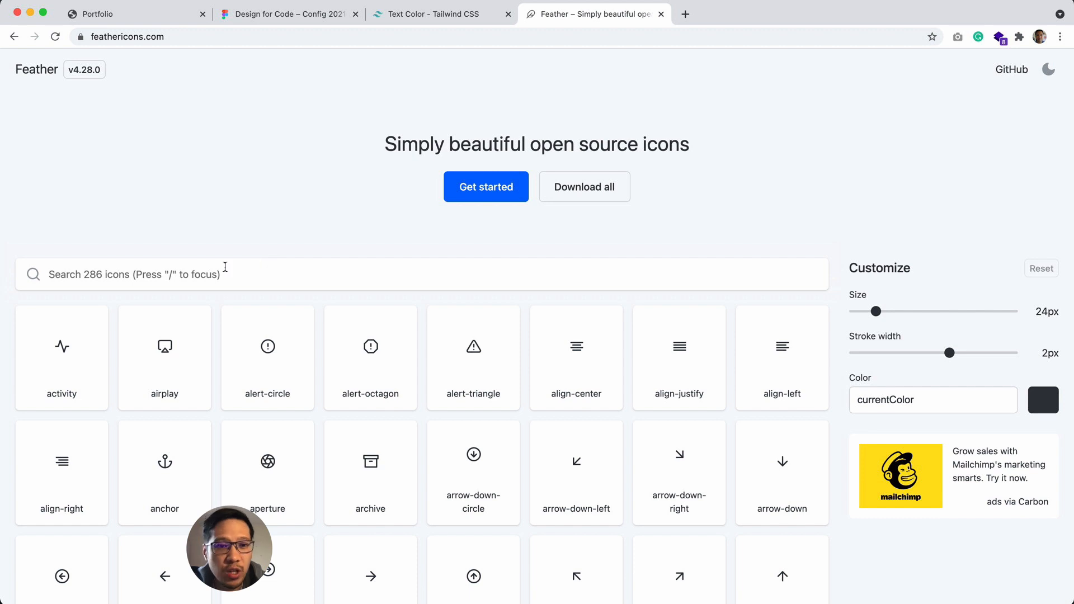
Step: Search the Feather icon library for youtube
click(211, 271)
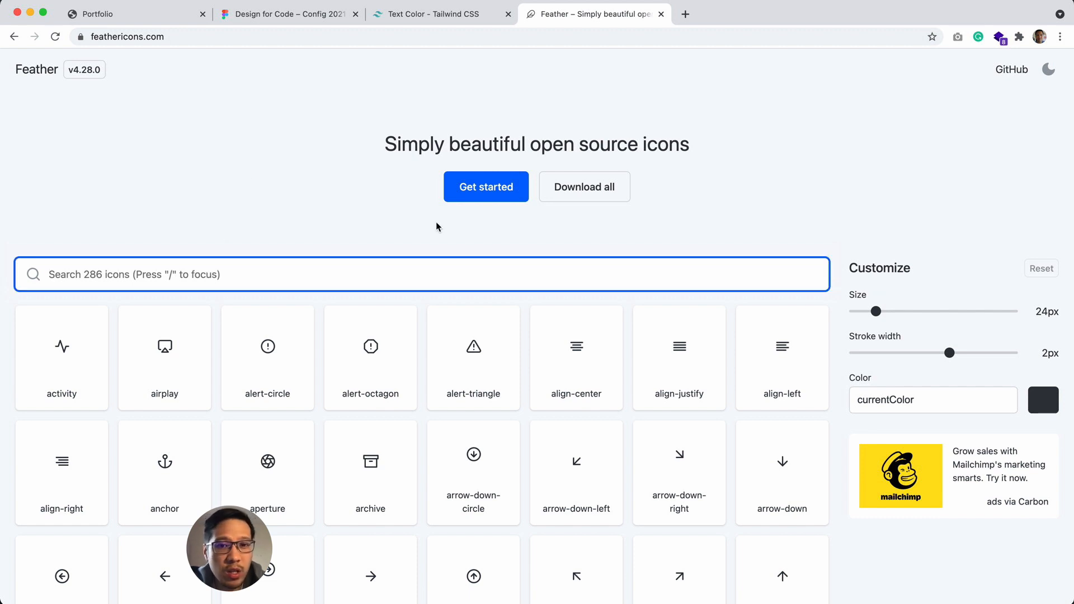
text(s)
key(BackSpace)
text(youtube)
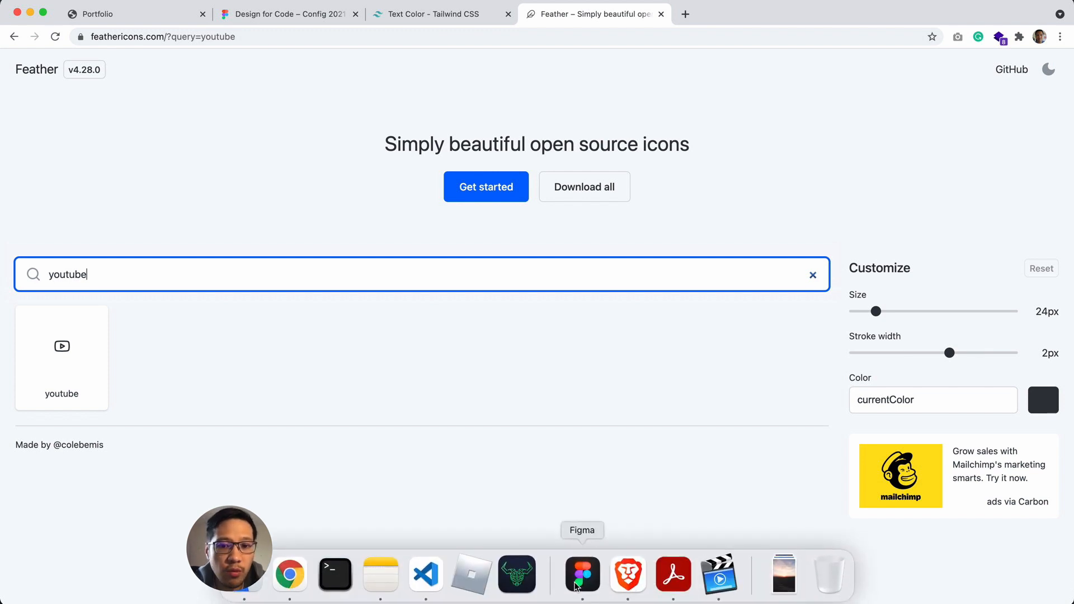
Step: Switch back to Figma, search the Community for feathericons and open the feathericon file's page
click(579, 572)
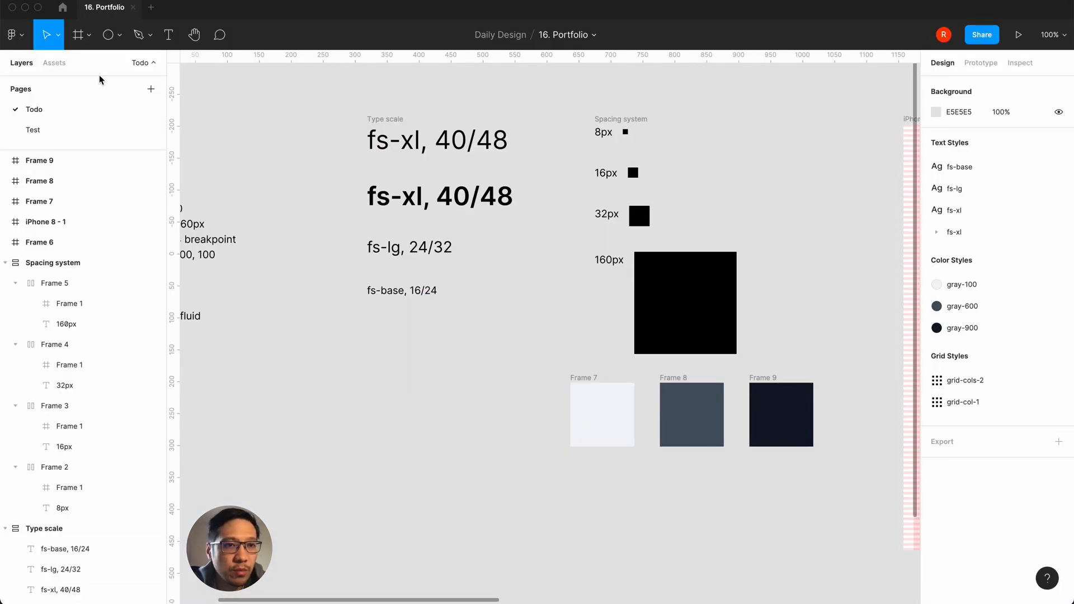
click(24, 37)
click(24, 37)
click(22, 39)
click(20, 44)
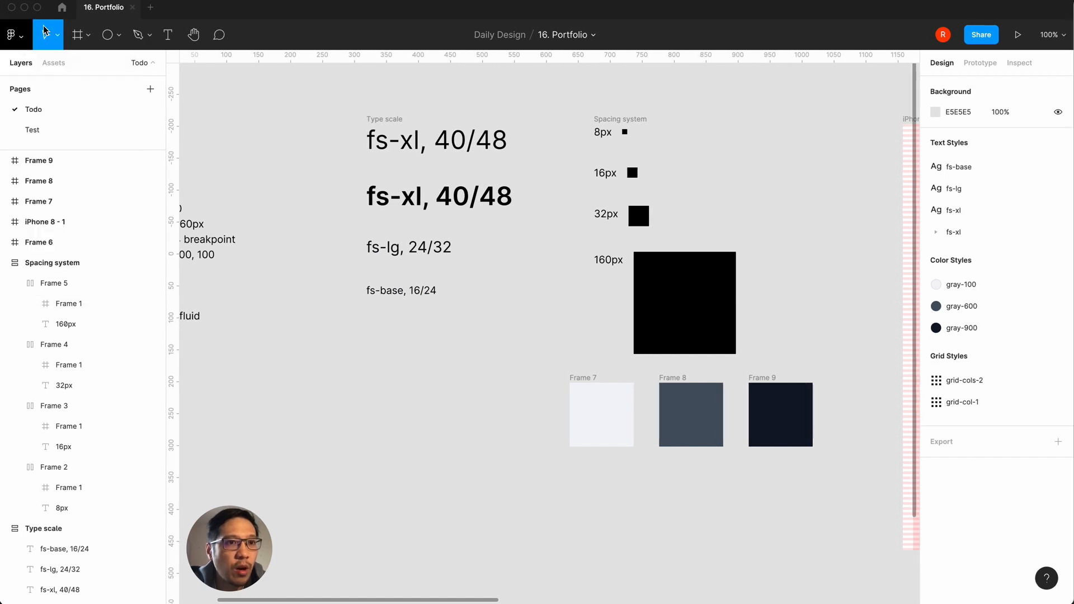
click(62, 7)
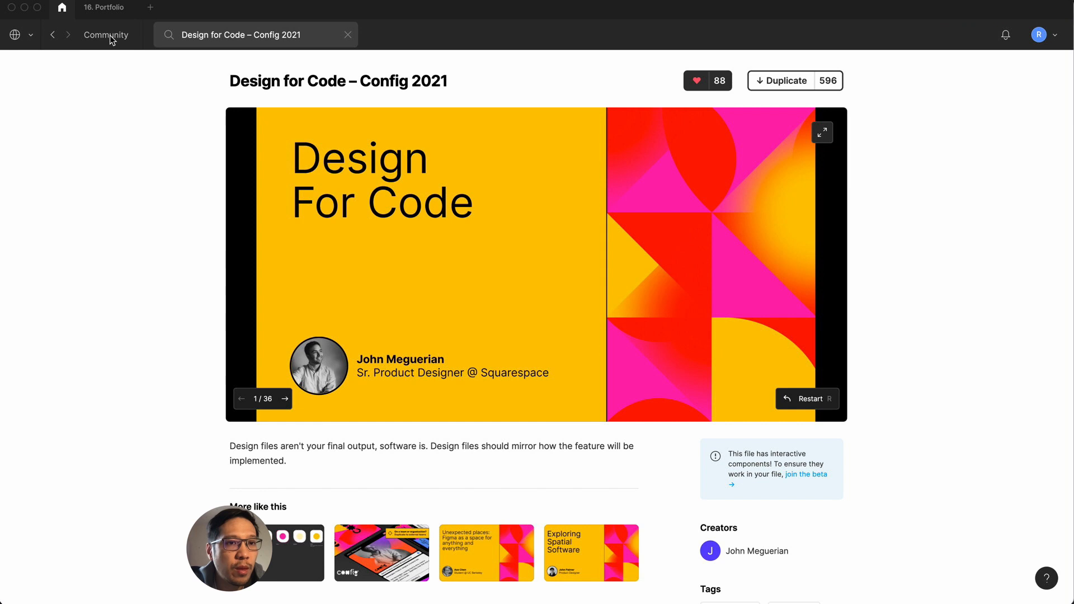
click(257, 36)
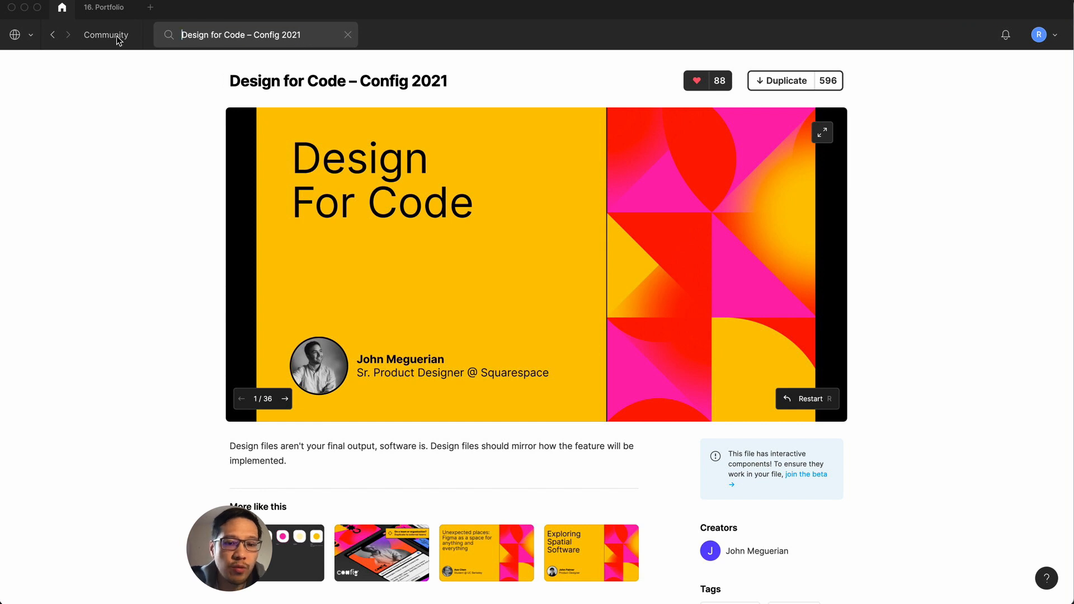
key(super+a)
text(feathericons)
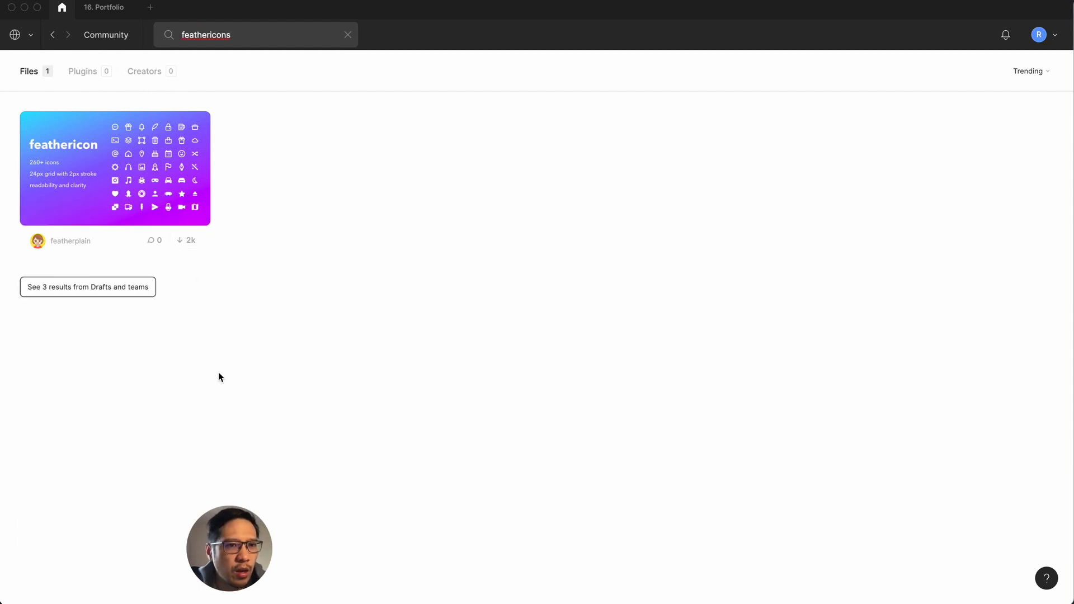
click(122, 180)
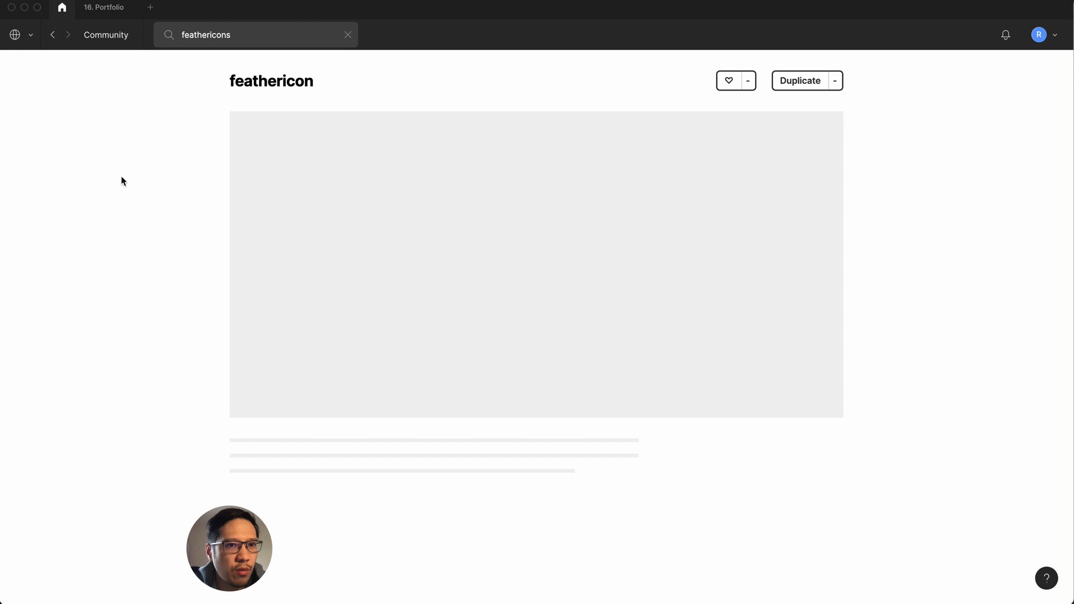
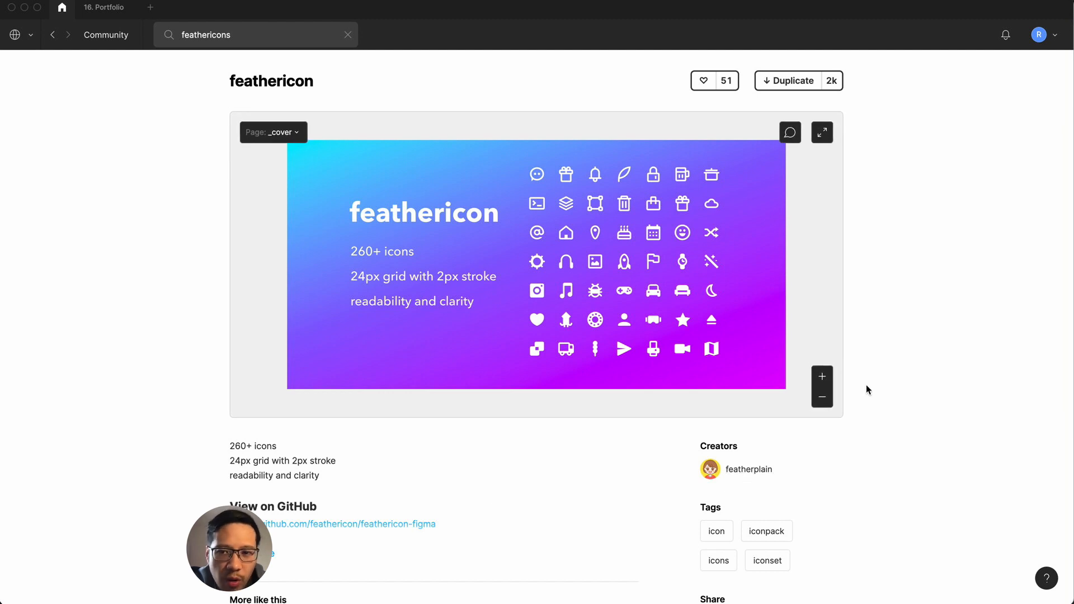
Step: Preview the feathericon file's web-app and e-commerce icon pages
click(288, 129)
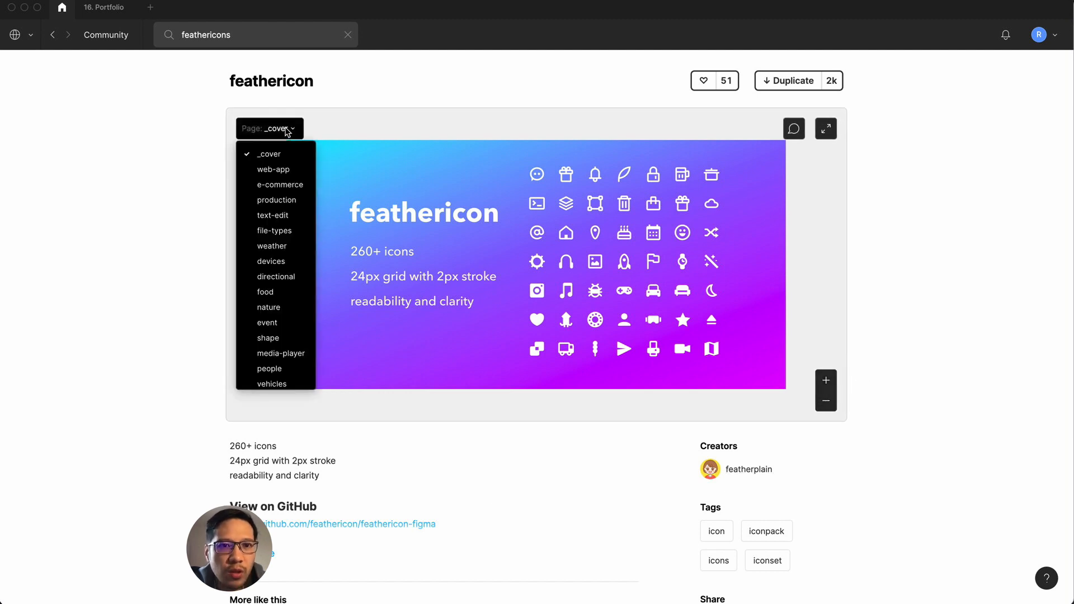
click(283, 169)
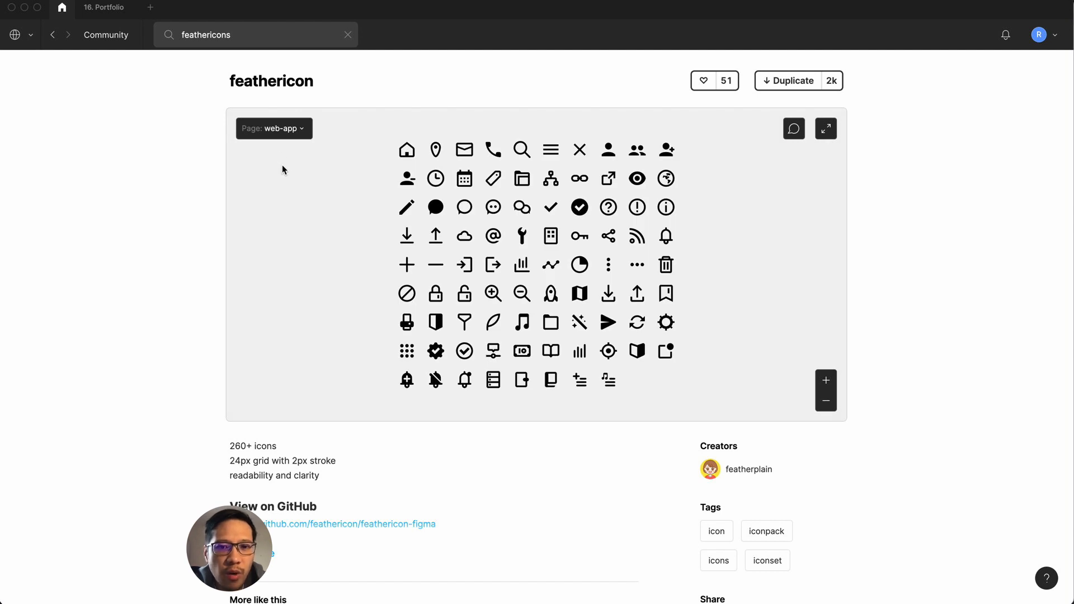
click(283, 133)
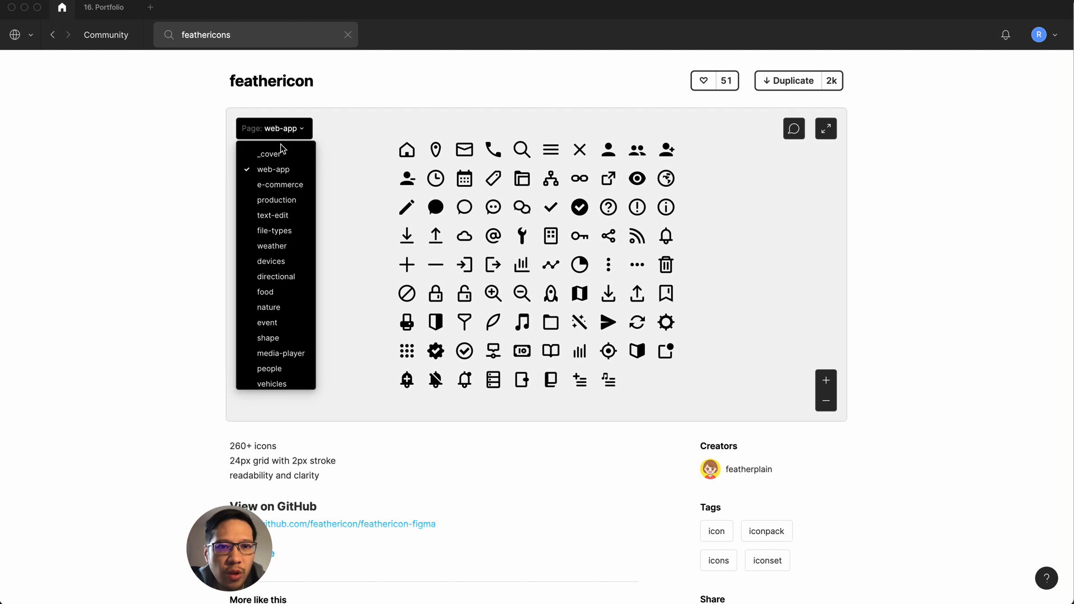
click(279, 182)
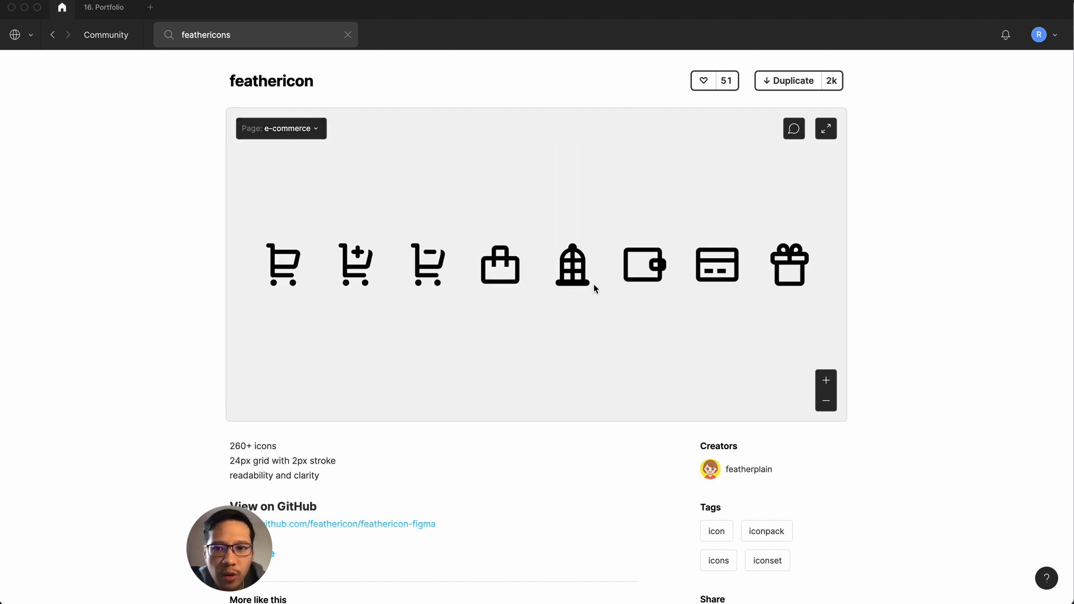
scroll(626, 463, down, 3)
scroll(626, 464, up, 3)
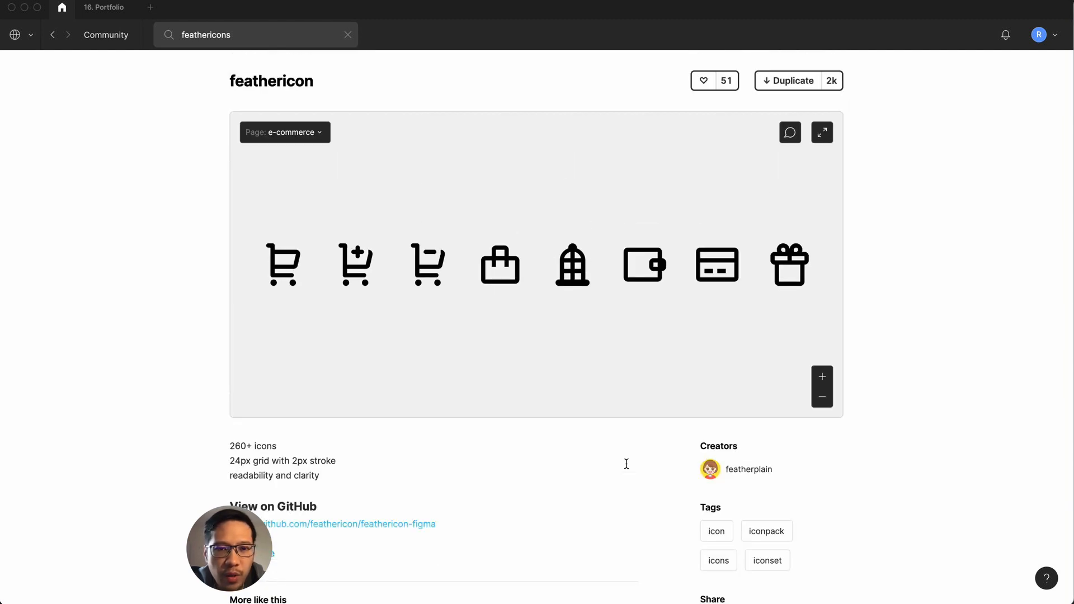
Step: Search the Community for "feather icons", check the Feather website in Chrome and return to the Figma results
click(348, 36)
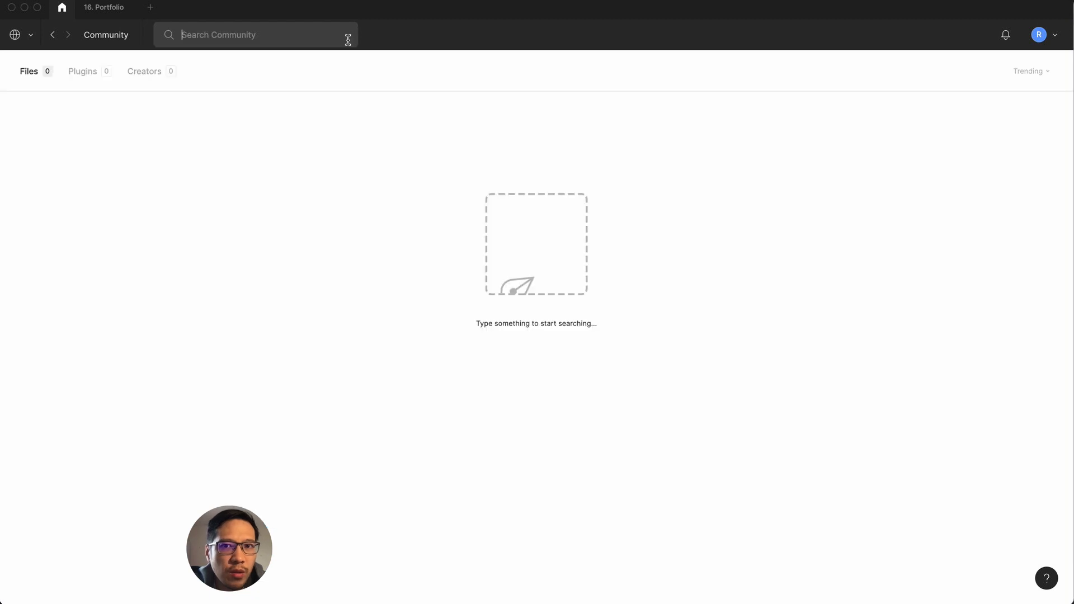
text(feather icons)
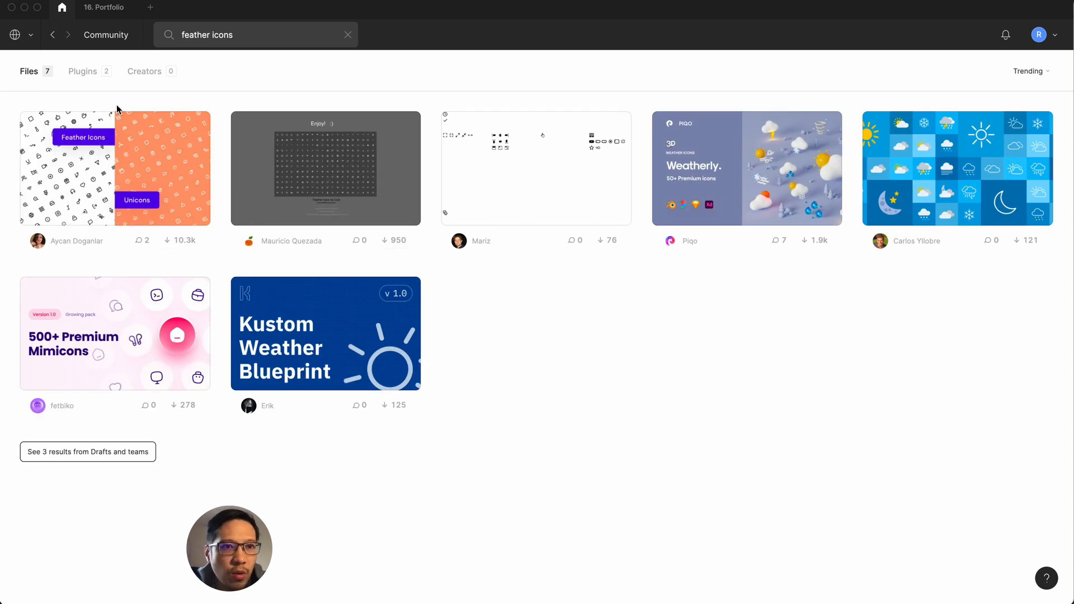
click(280, 592)
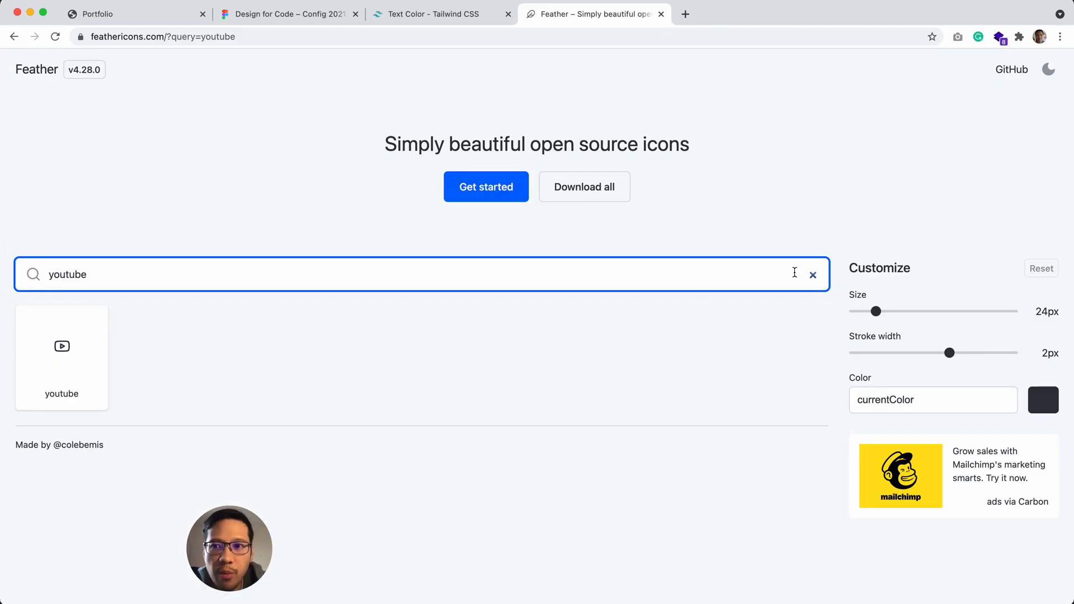
mouse_move(673, 582)
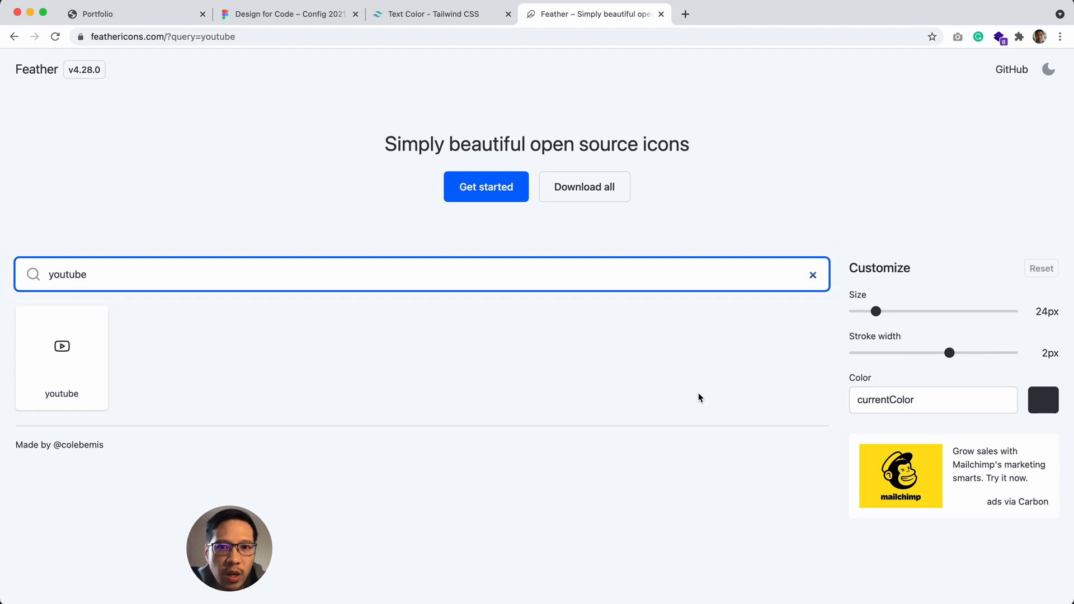
mouse_move(673, 603)
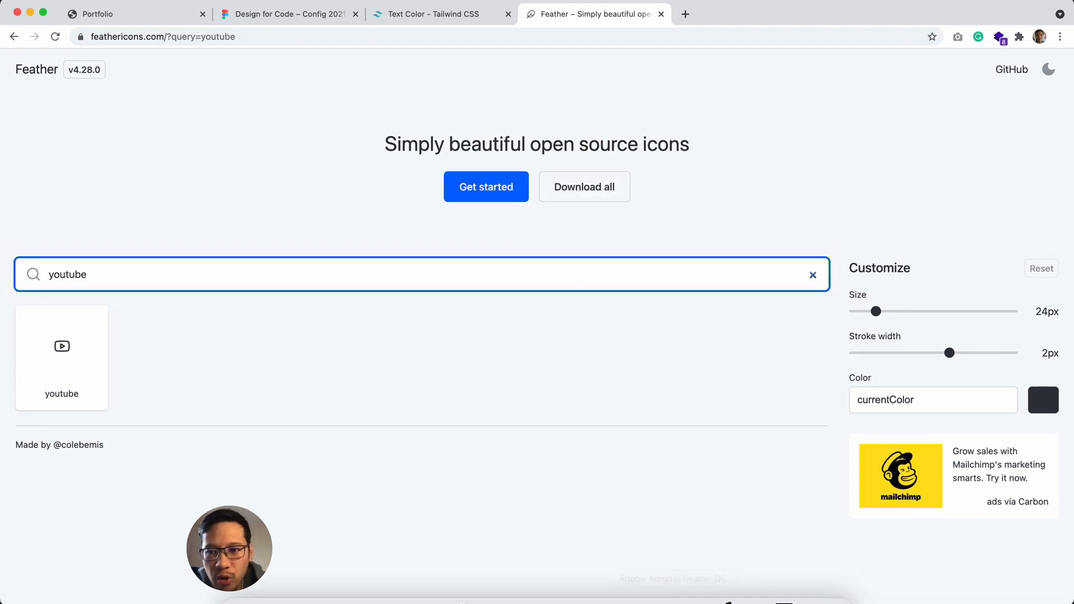
click(583, 574)
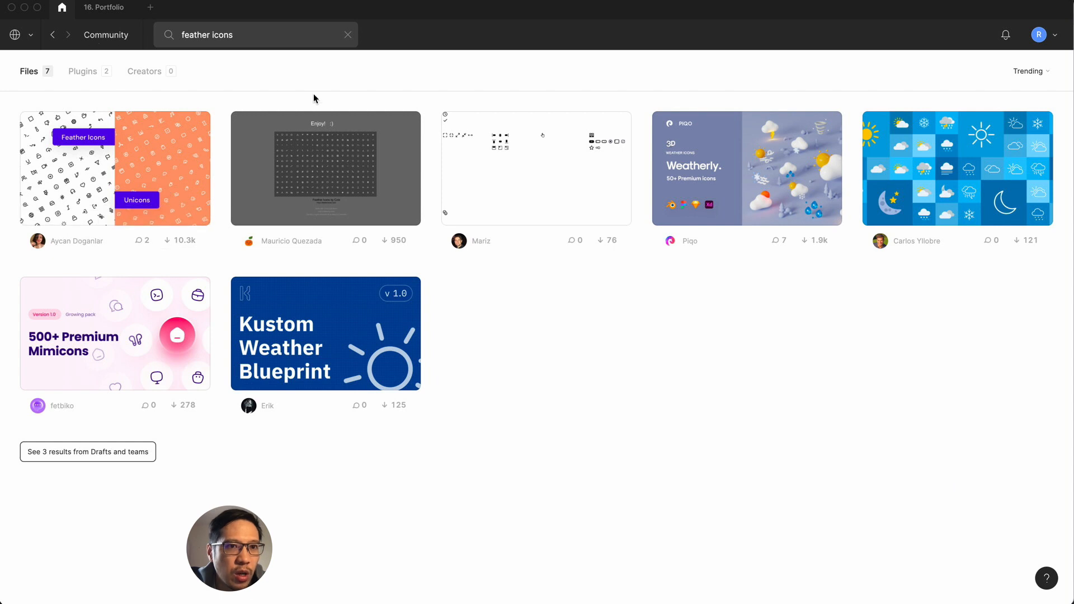
click(277, 35)
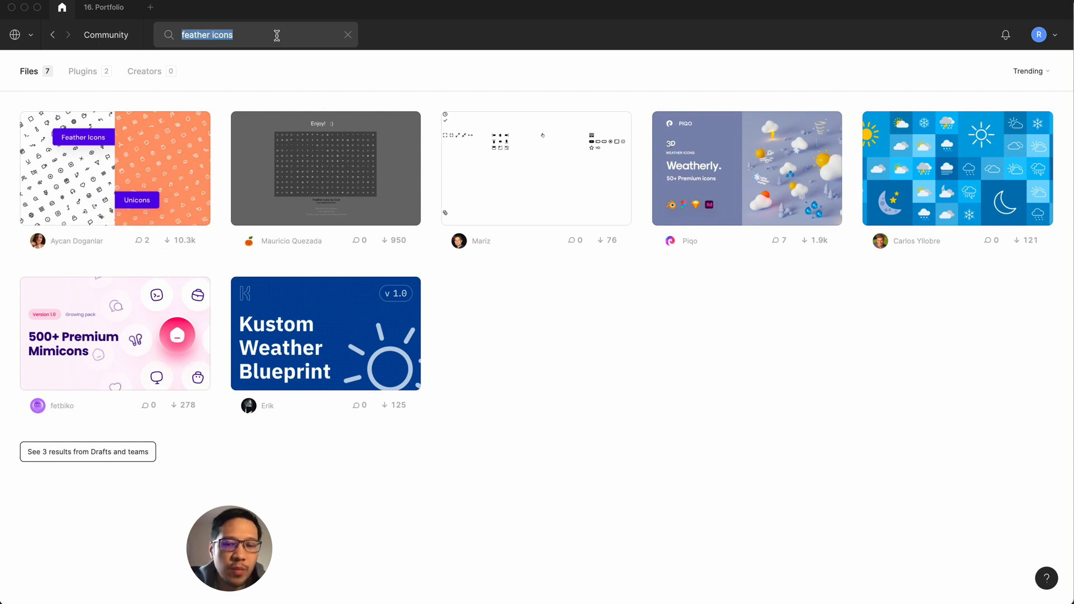
click(277, 35)
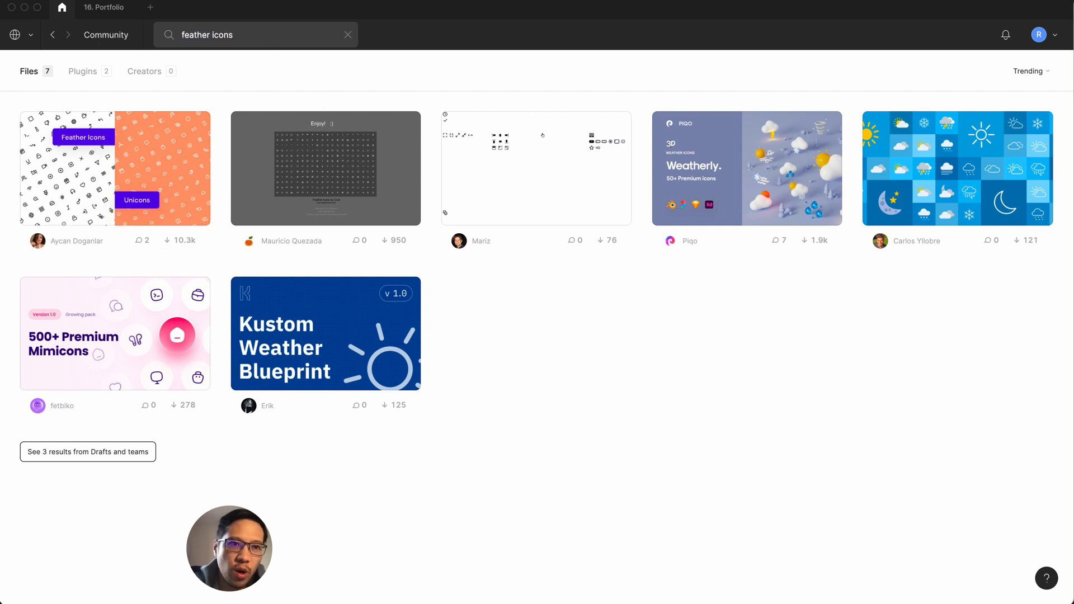
Step: Check the plugin and file results for feather icons, and search the Community again for "feathericons"
click(76, 71)
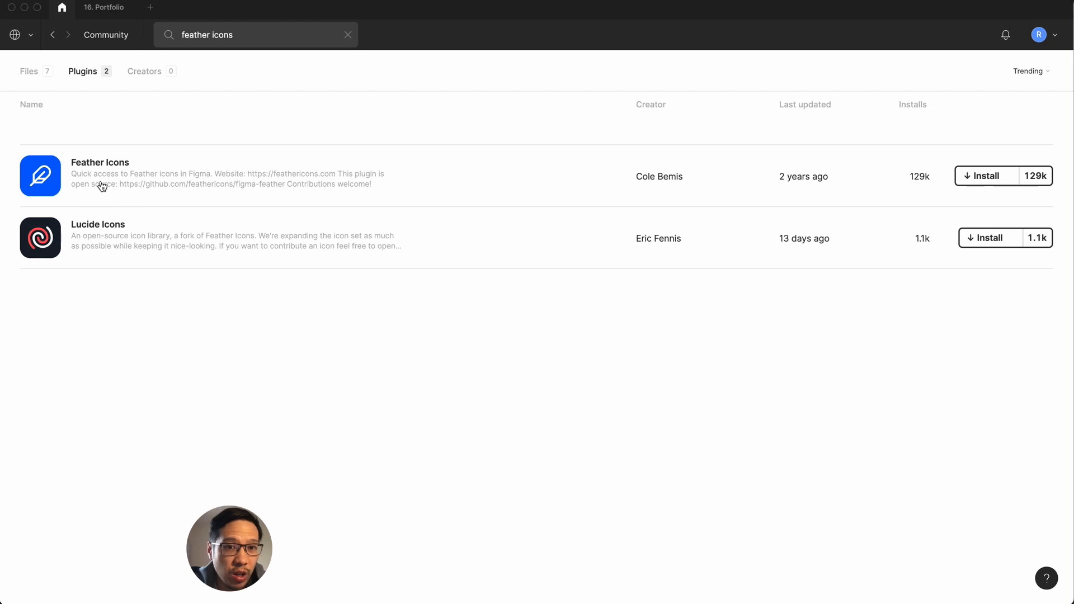
click(96, 32)
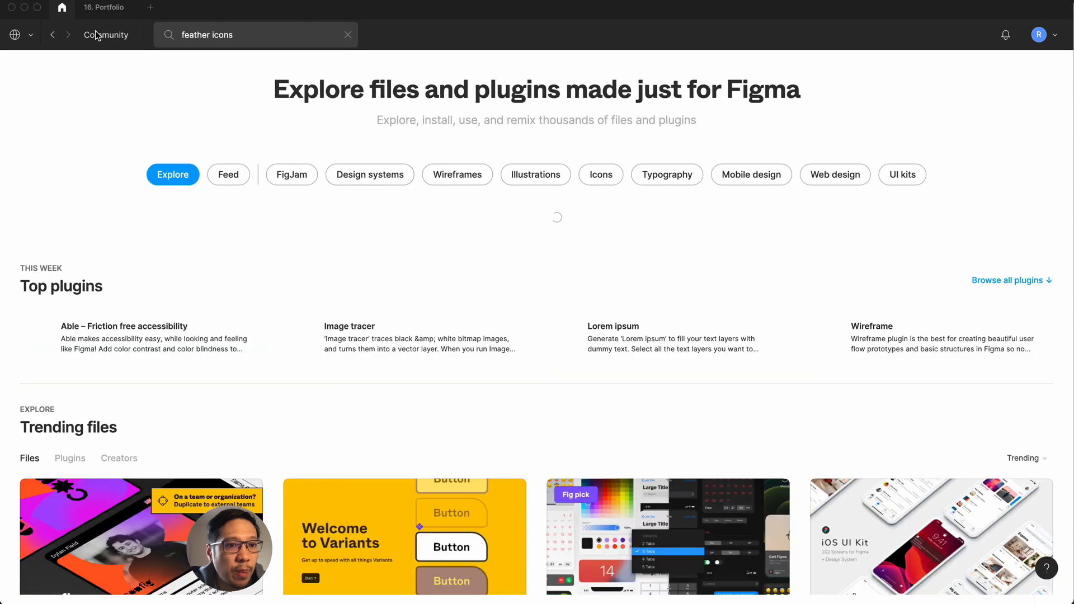
click(246, 35)
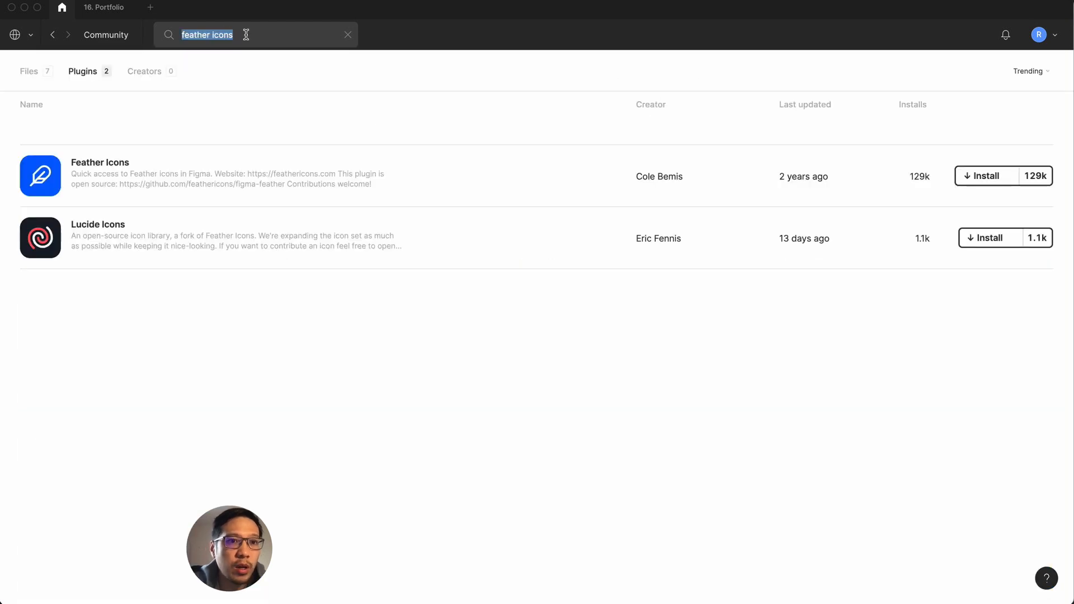
click(20, 74)
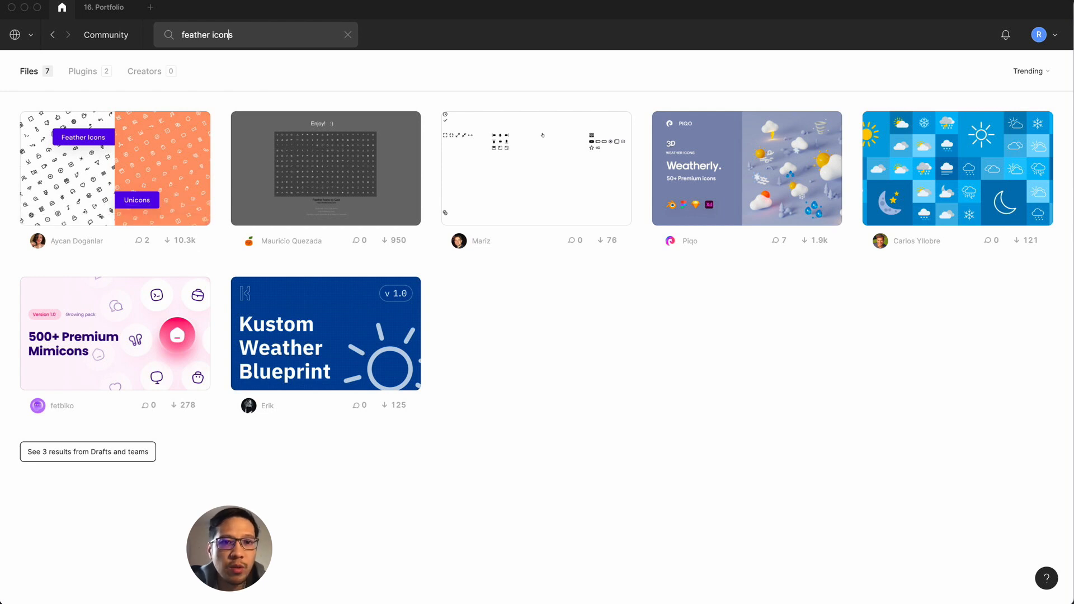
key(BackSpace)
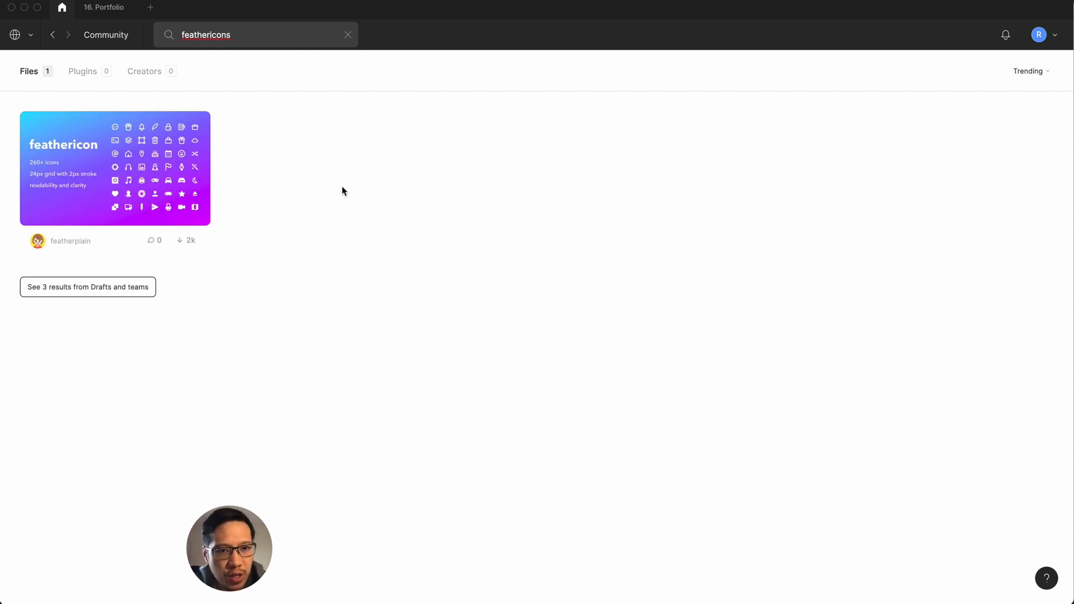
Step: Switch to Chrome and examine the social icons in the Portfolio page's footer
click(287, 585)
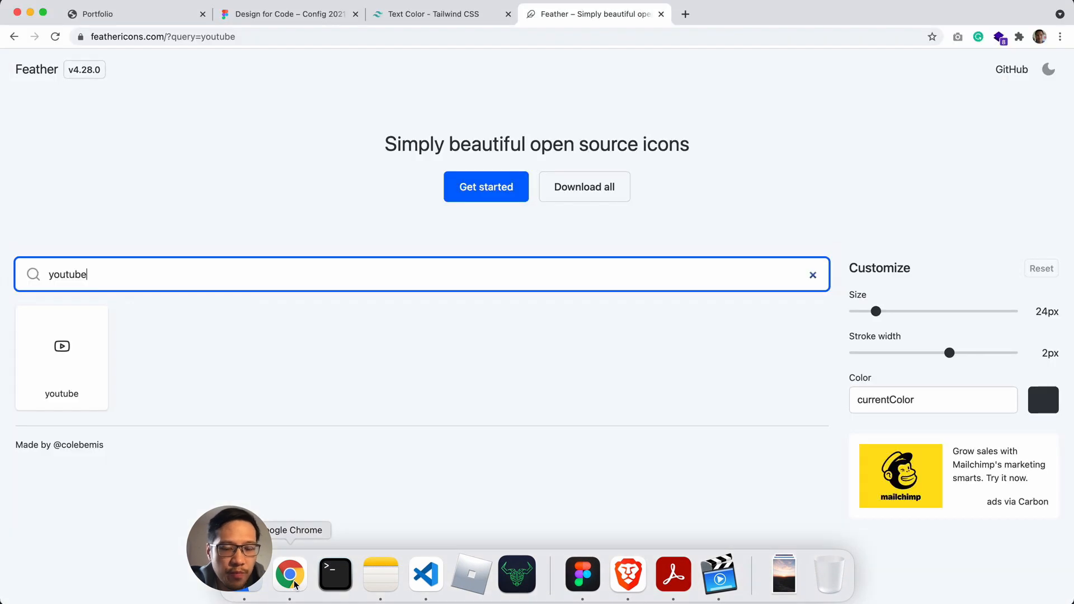
click(179, 20)
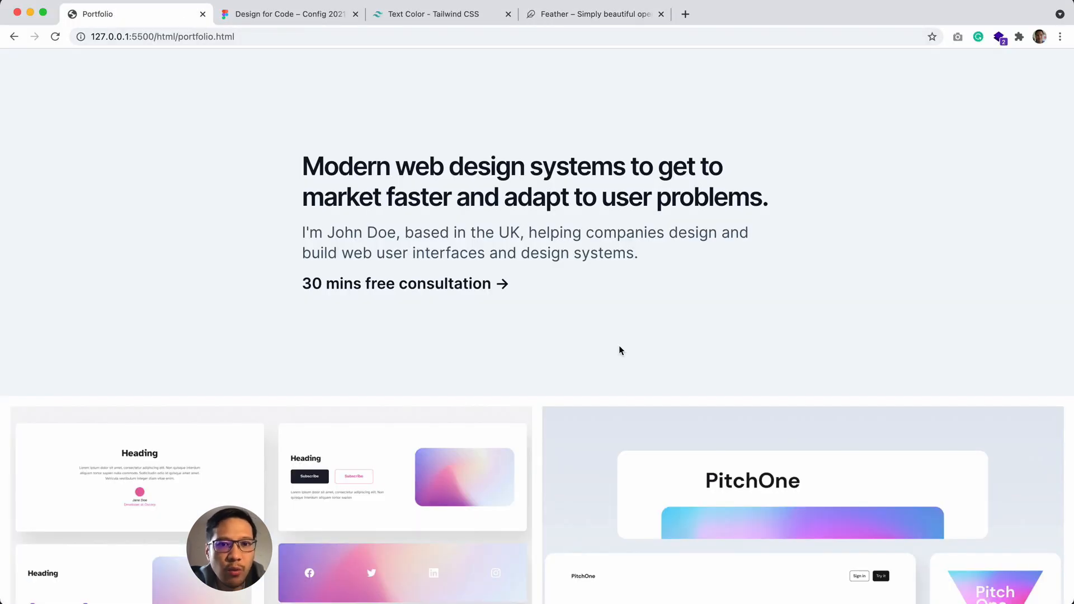
scroll(619, 350, down, 20)
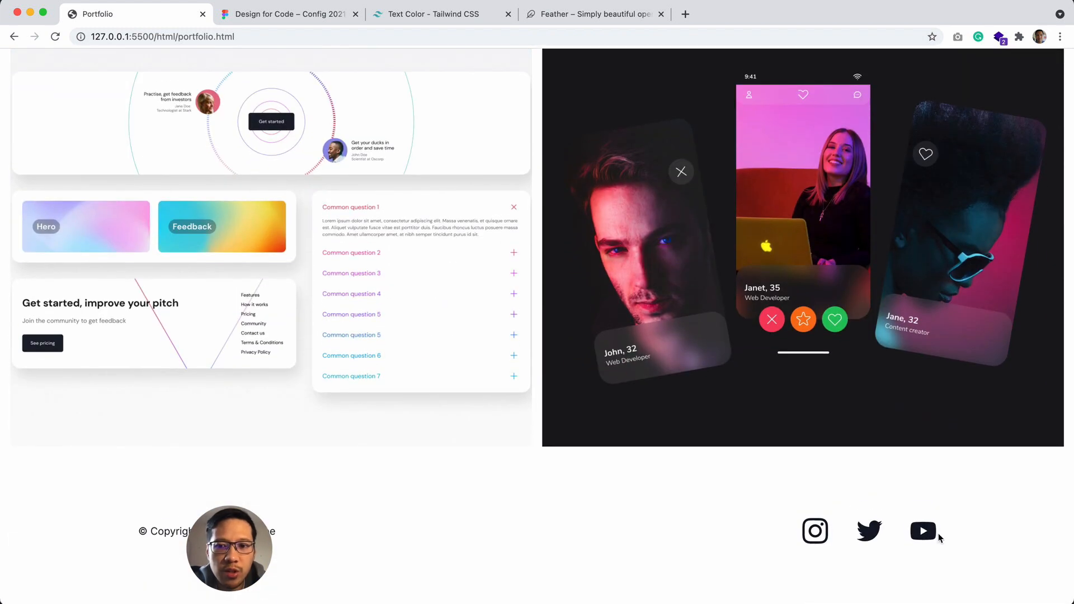
Step: Download the youtube icon from the Feather site, and search for "insta" to download the instagram icon
click(590, 4)
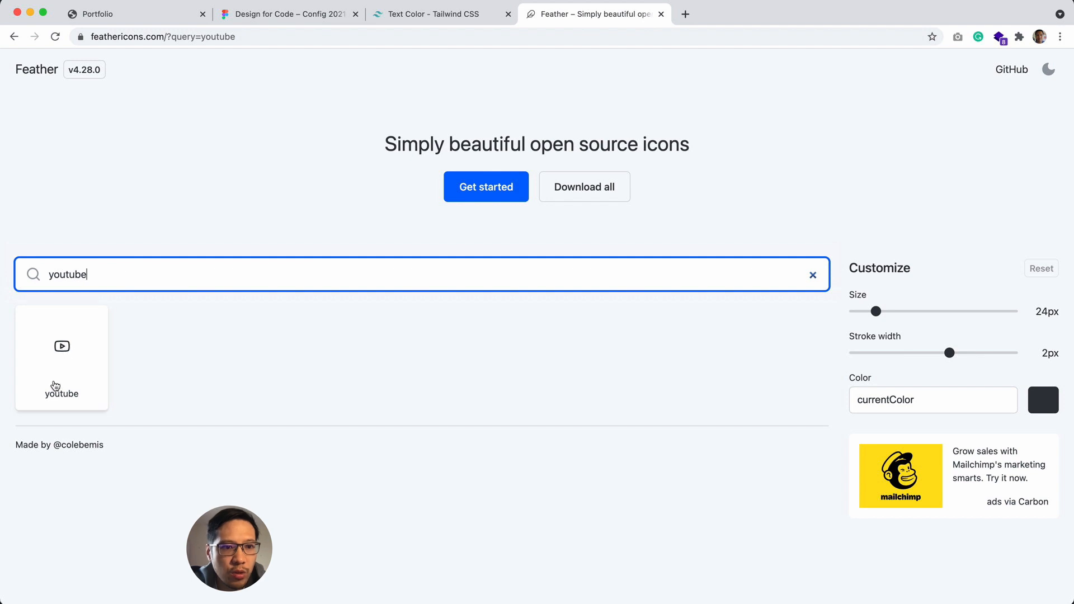
click(56, 385)
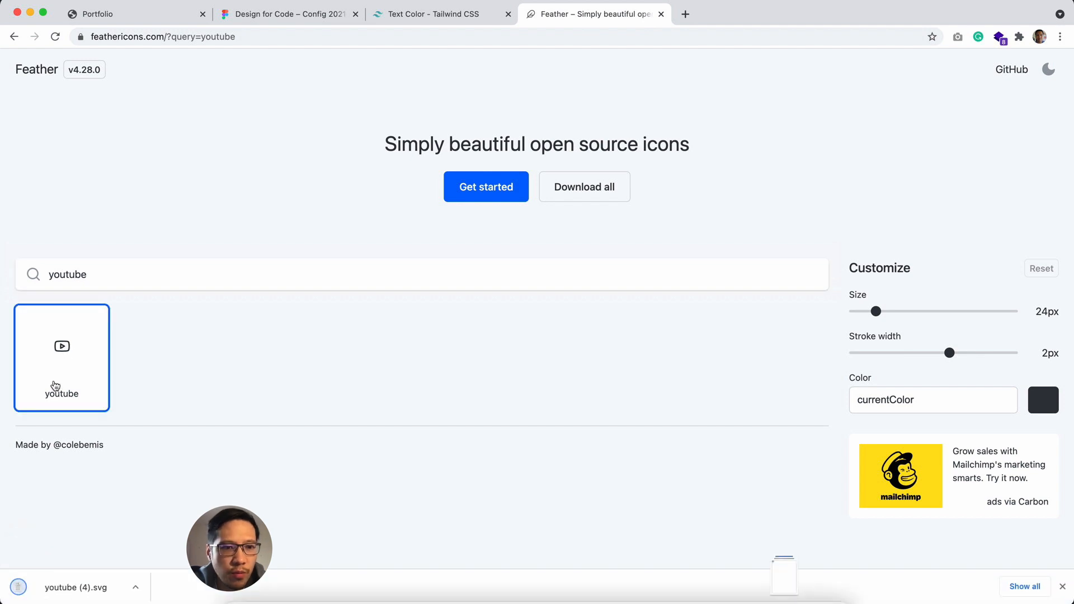
double_click(97, 275)
text(insta)
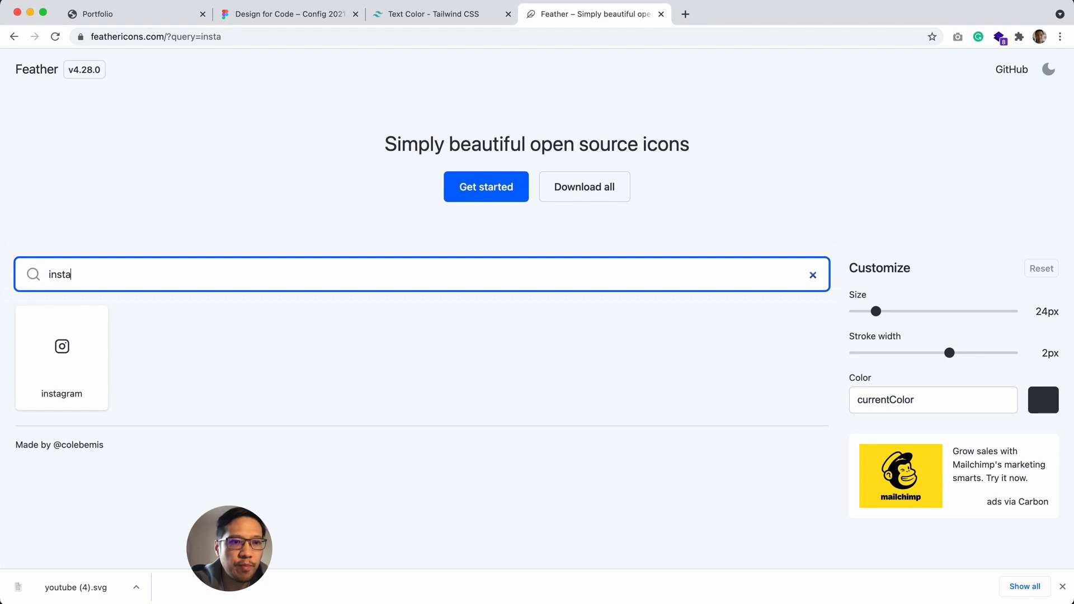
click(80, 368)
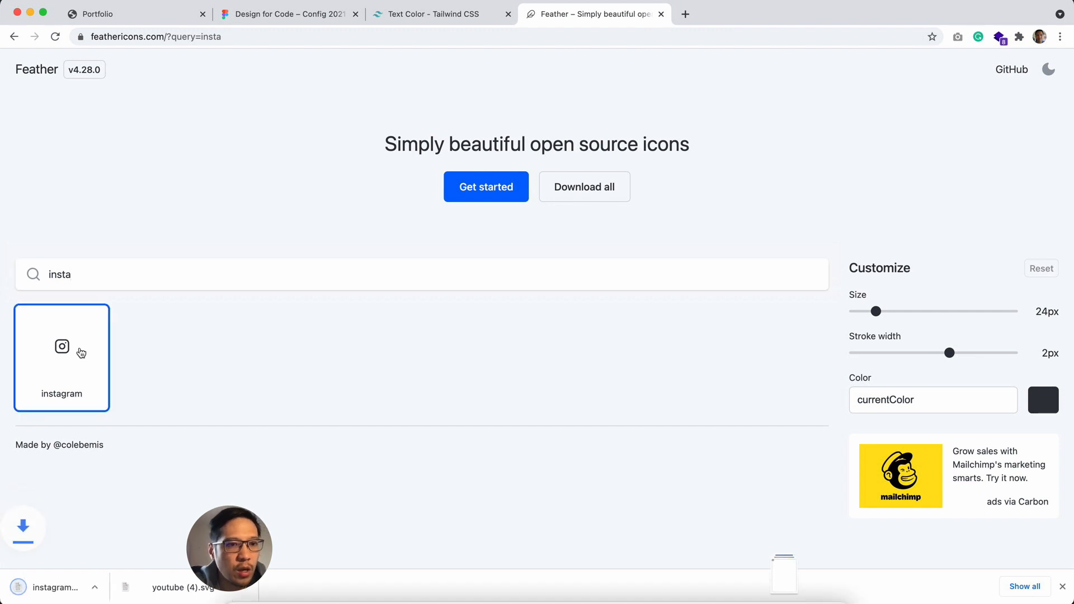
Step: Search the Feather icons for "twitt" and download the twitter icon
double_click(91, 278)
text(tw)
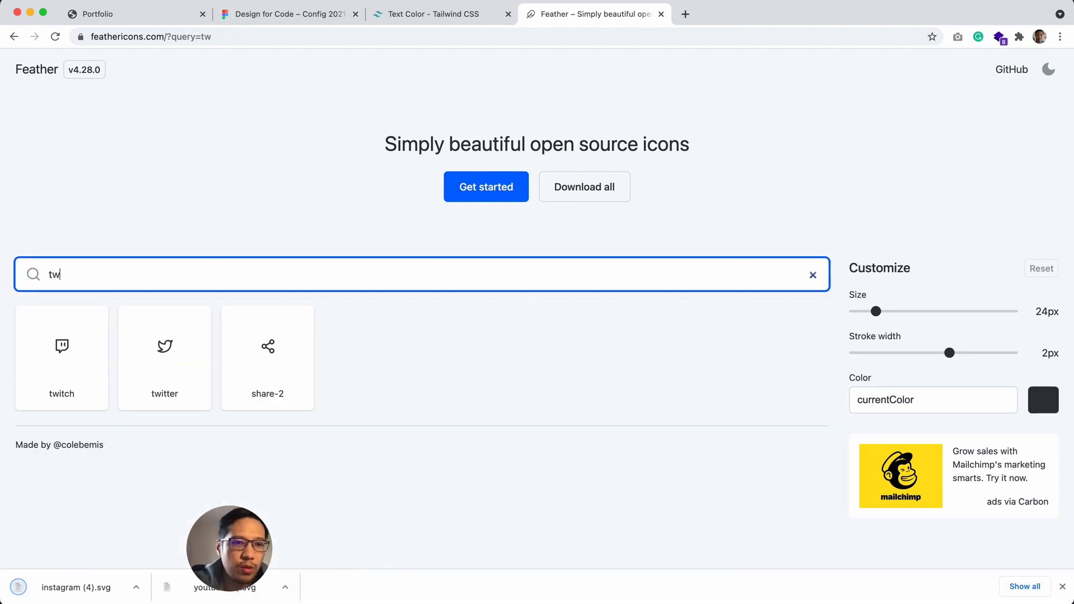
text(itt)
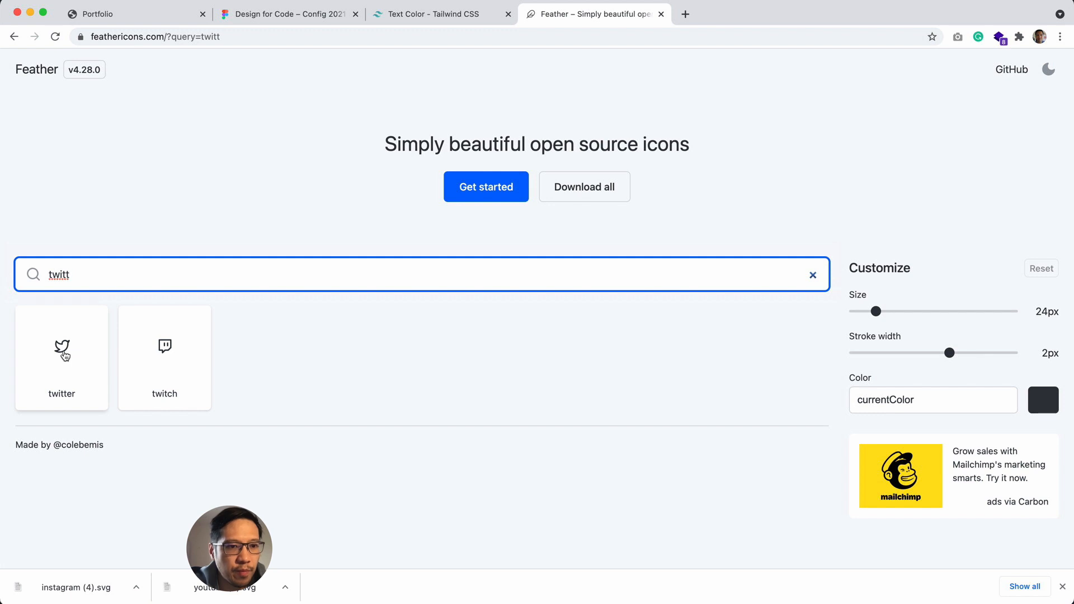
click(65, 355)
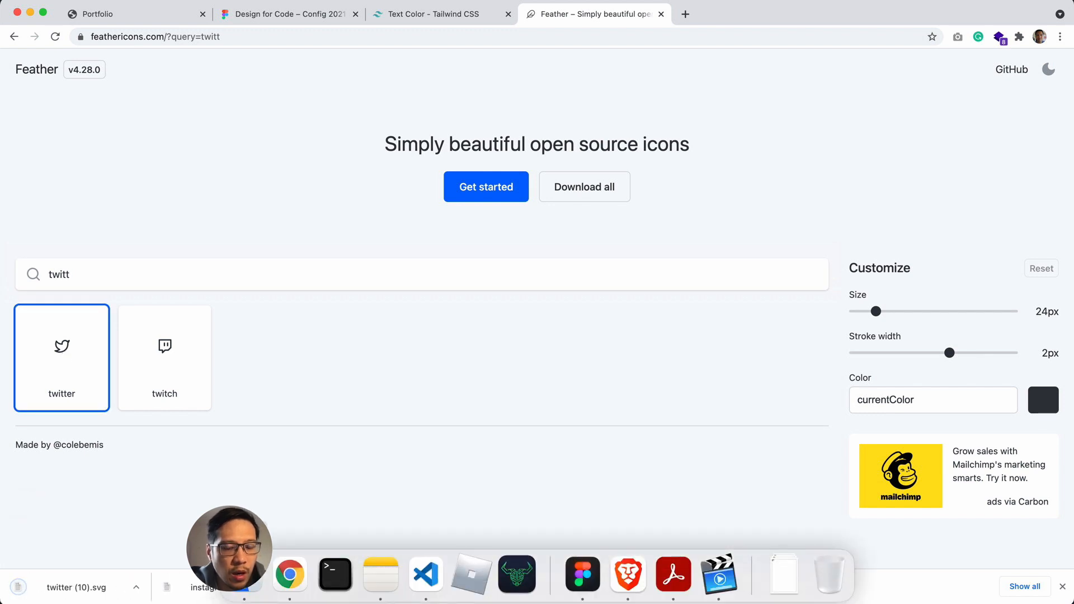
Step: Import twitter (10).svg, instagram (4).svg and youtube (4).svg from the Downloads folder into Figma's 16. Portfolio file, below the type scale
click(242, 579)
click(457, 131)
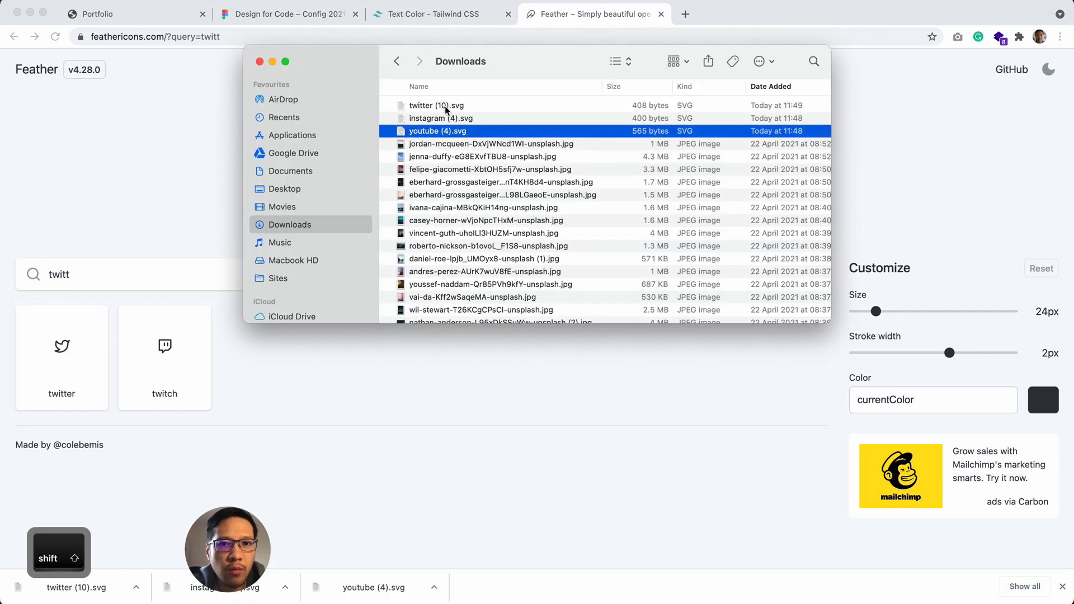
shift+click(445, 106)
mouse_move(626, 601)
click(583, 575)
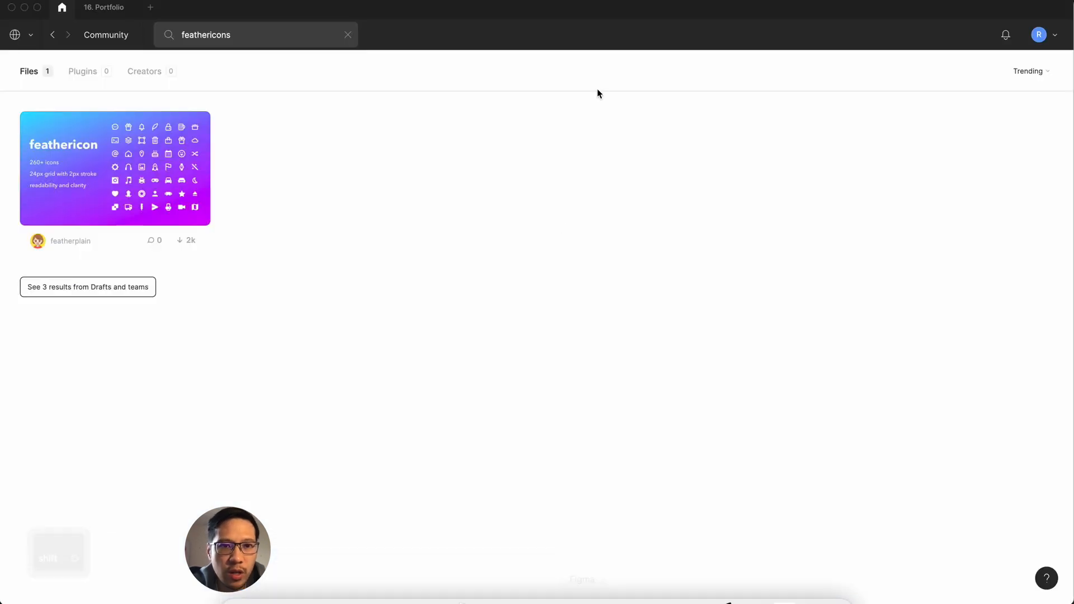
click(95, 9)
mouse_move(285, 601)
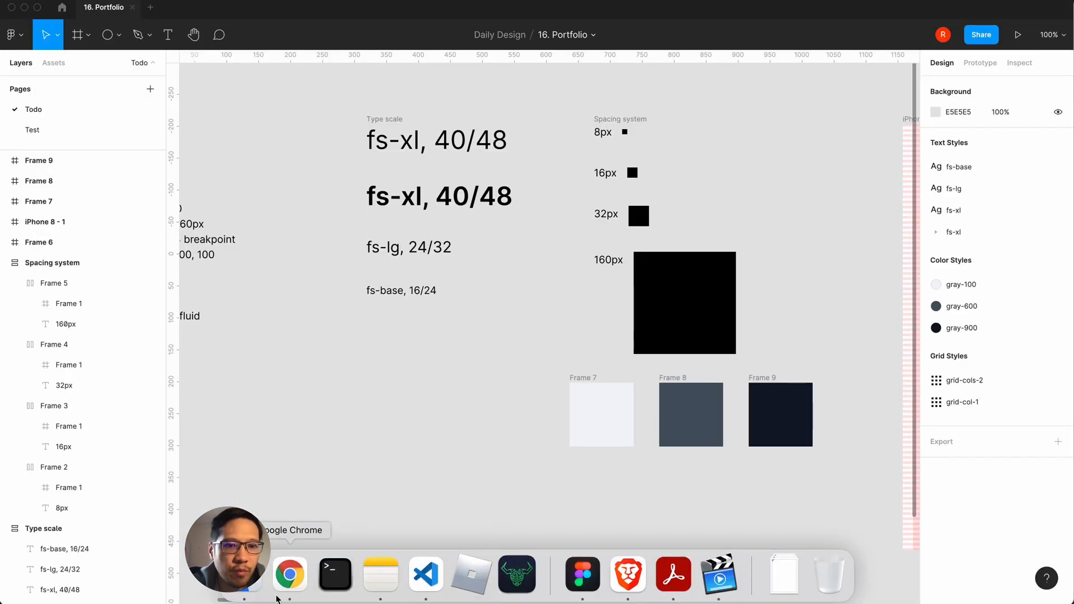
click(254, 587)
drag(443, 132, 351, 478)
Step: Convert the imported twitter, instagram and youtube icon frames into separate components
click(309, 441)
drag(310, 441, 434, 484)
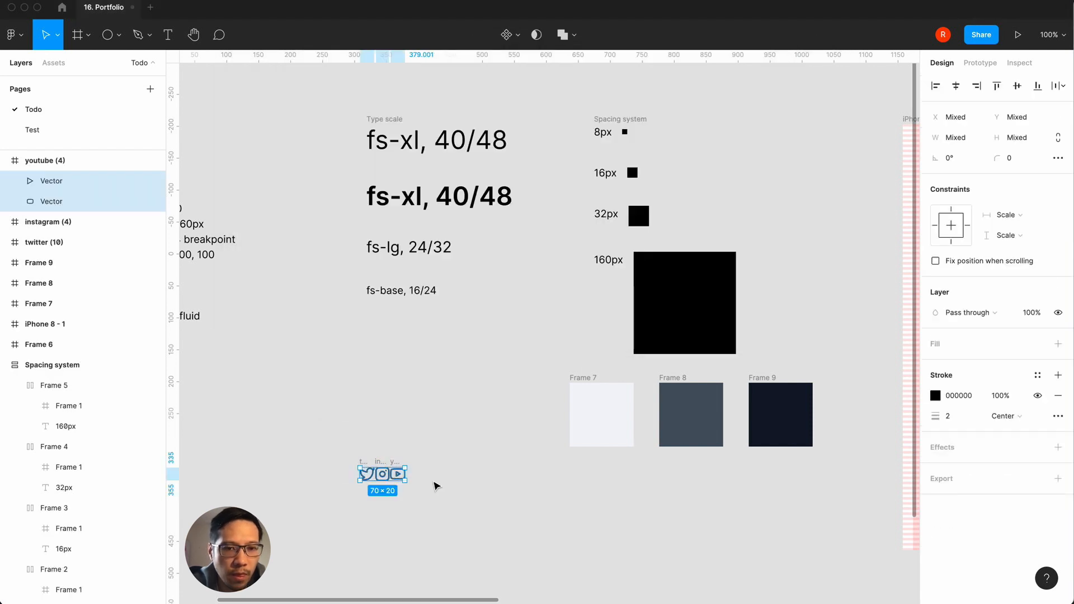
click(319, 434)
drag(316, 431, 463, 508)
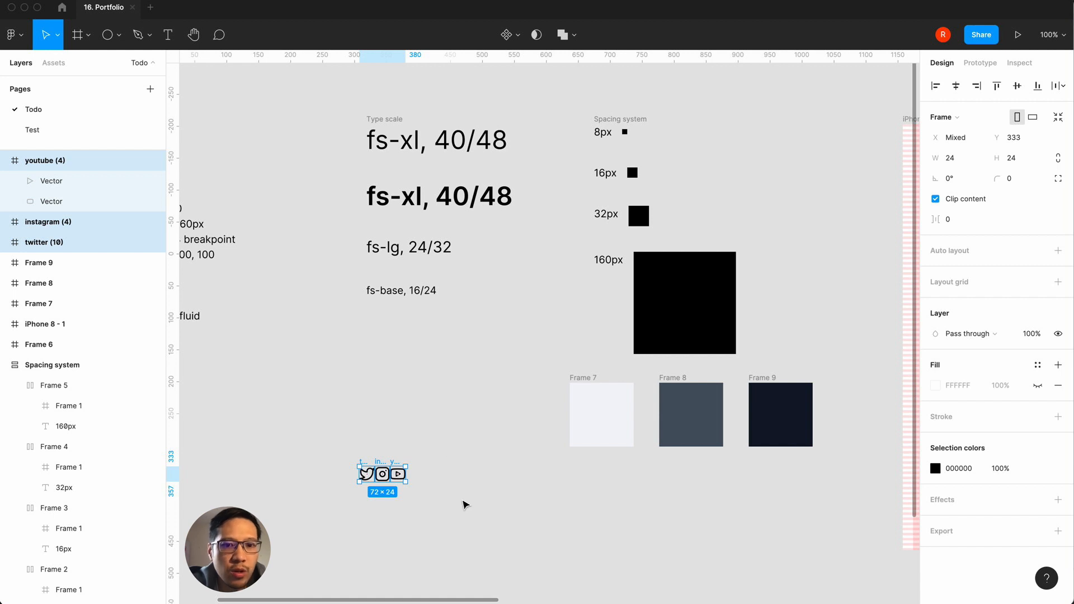
click(521, 38)
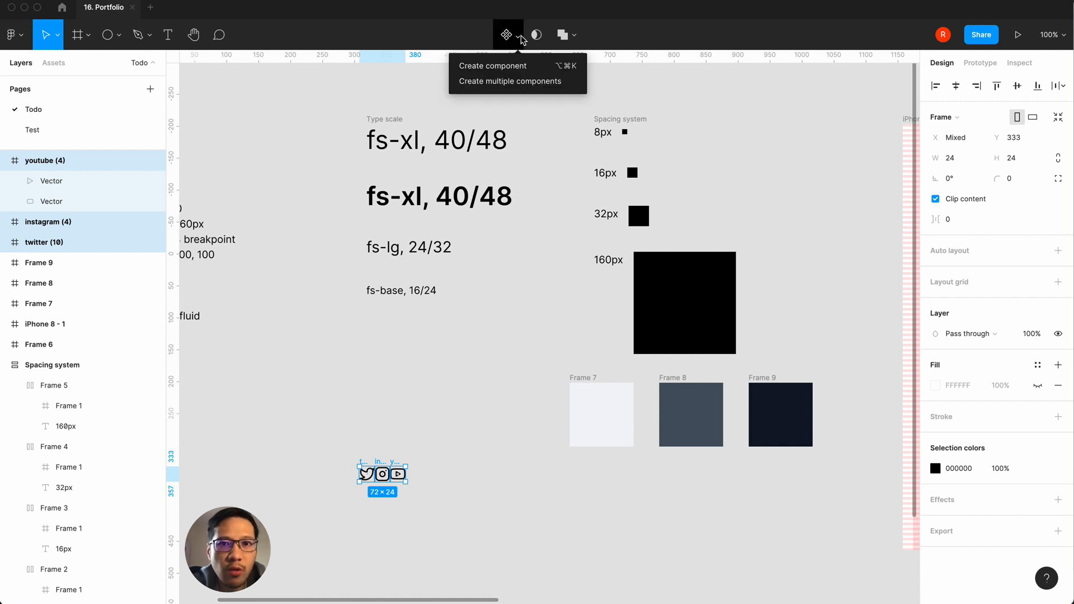
click(510, 81)
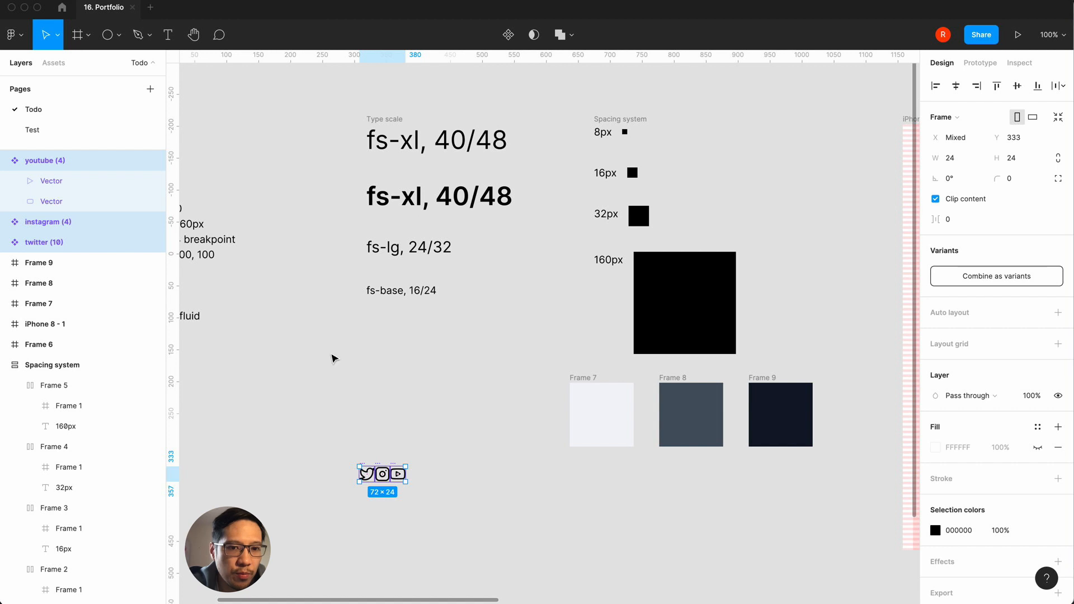
Step: Move the three icon components closer beneath the type scale and batch rename them with "feather / " before their current names
drag(379, 472, 391, 397)
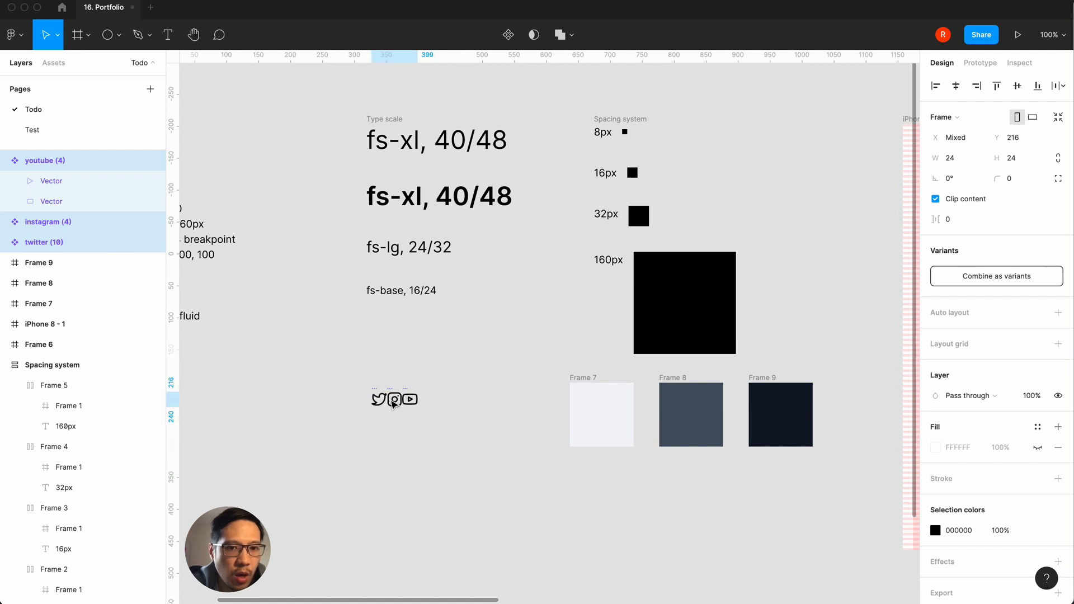
click(6, 161)
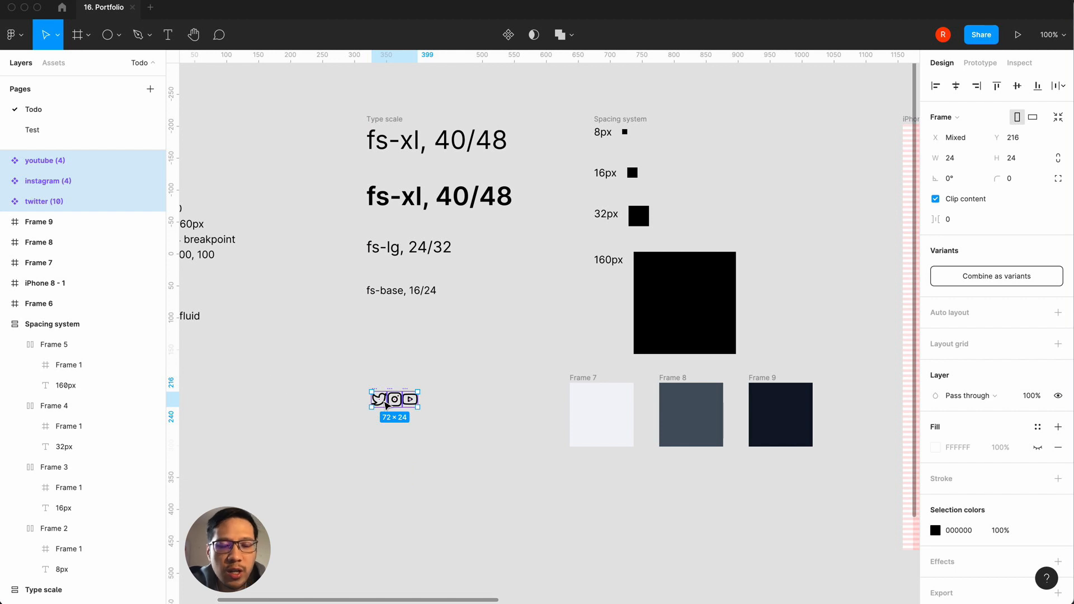
right_click(56, 176)
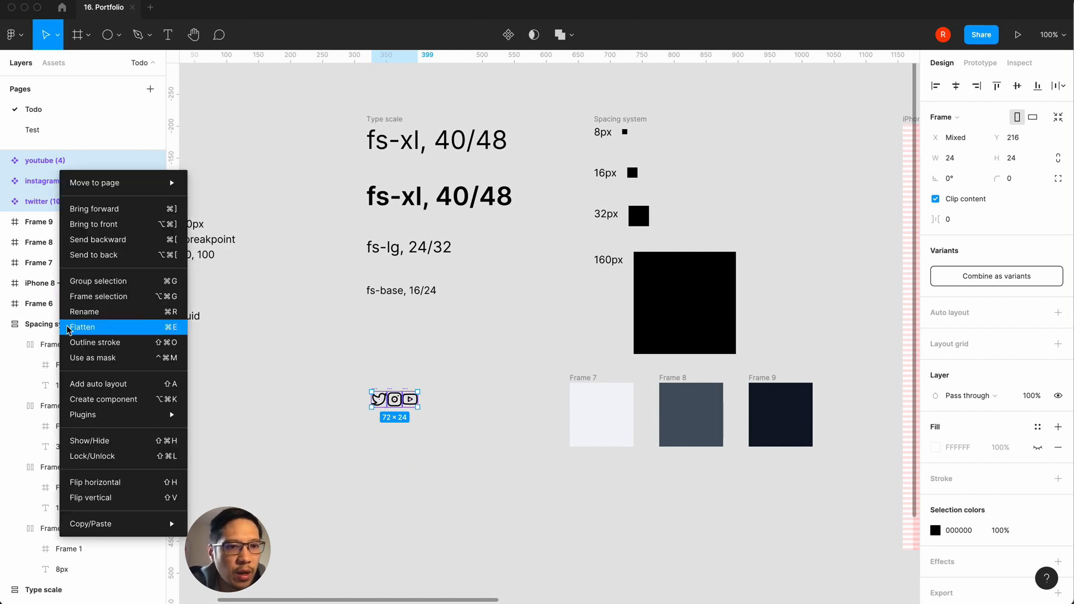
click(85, 312)
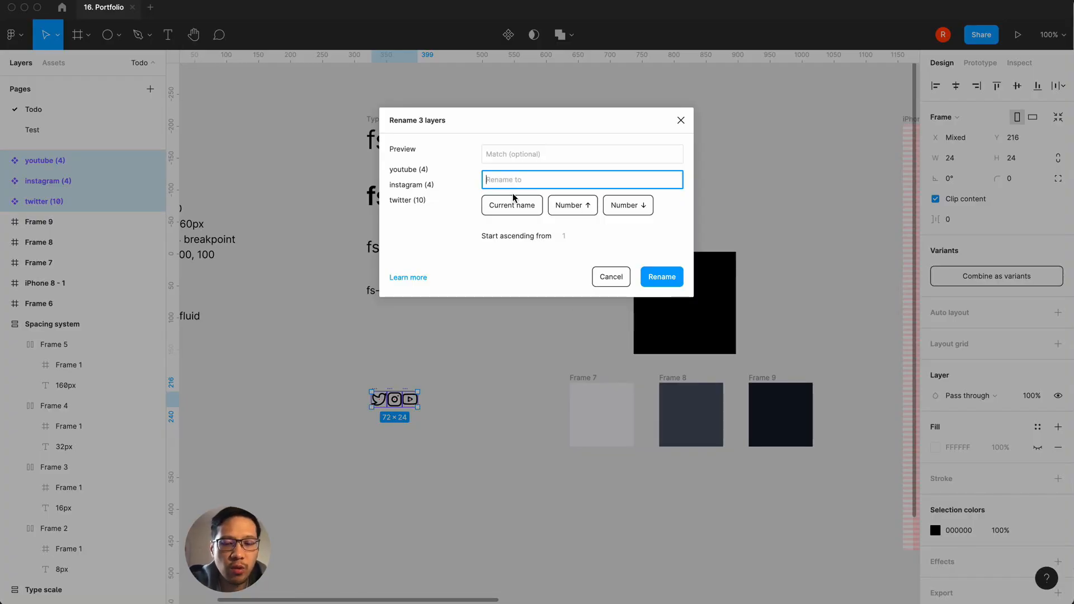
text(feather)
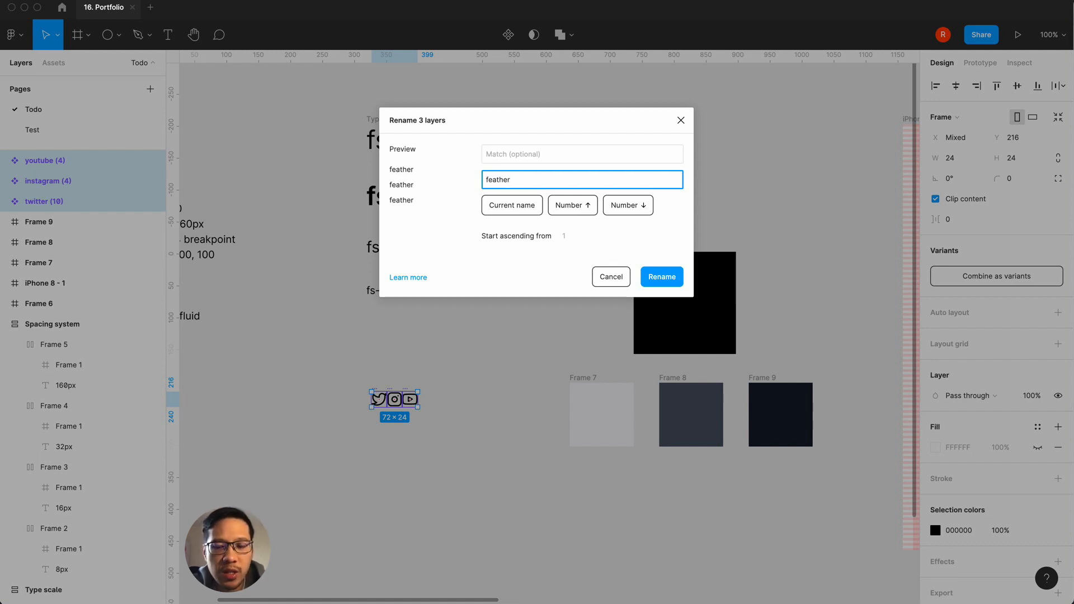
text(/)
click(530, 206)
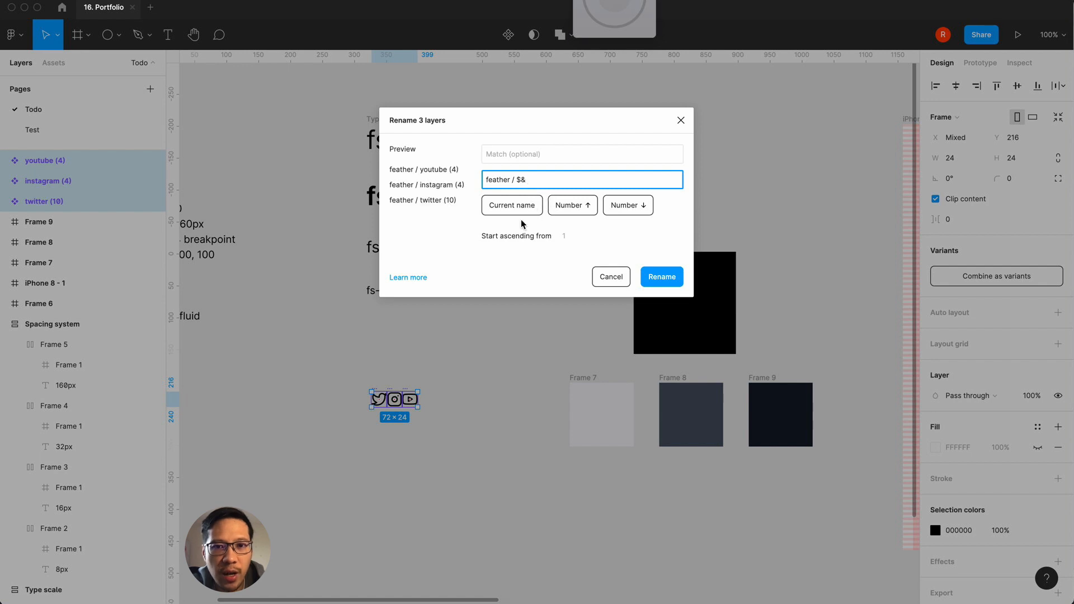
click(656, 277)
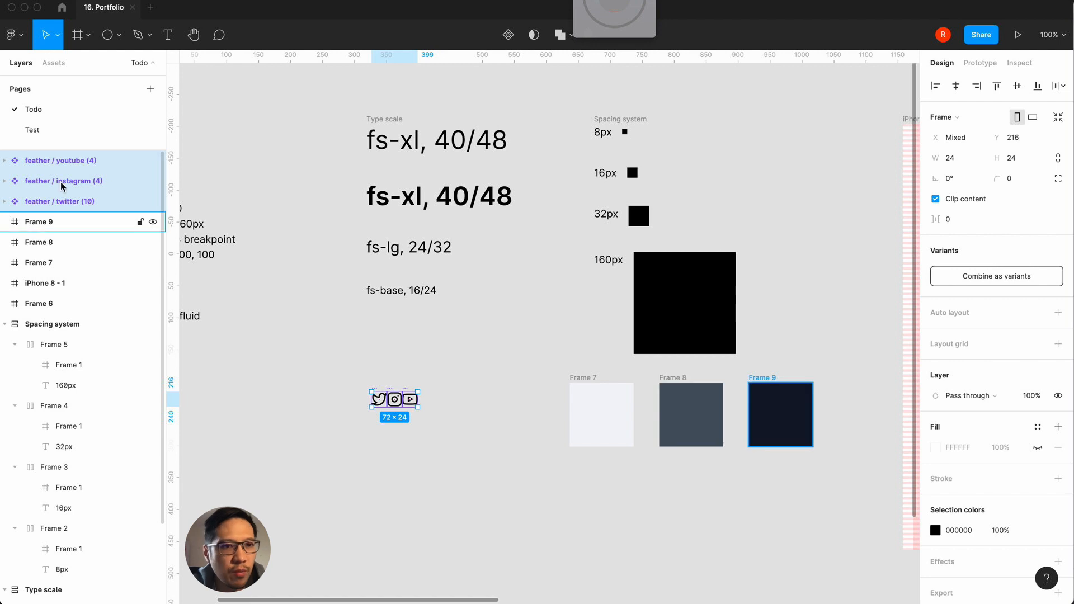
Step: Remove the number suffixes from the icon components, naming them feather / youtube, feather / instagram and feather / twitter
double_click(89, 162)
key(Right)
key(BackSpace)
key(BackSpace)
key(BackSpace)
key(BackSpace)
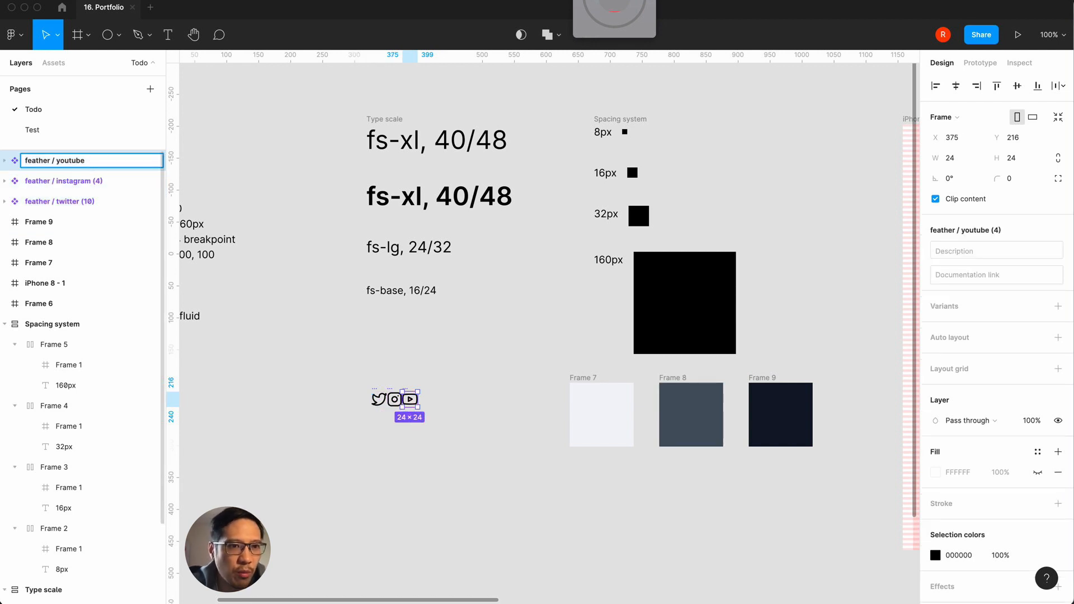
click(92, 179)
double_click(91, 179)
key(Right)
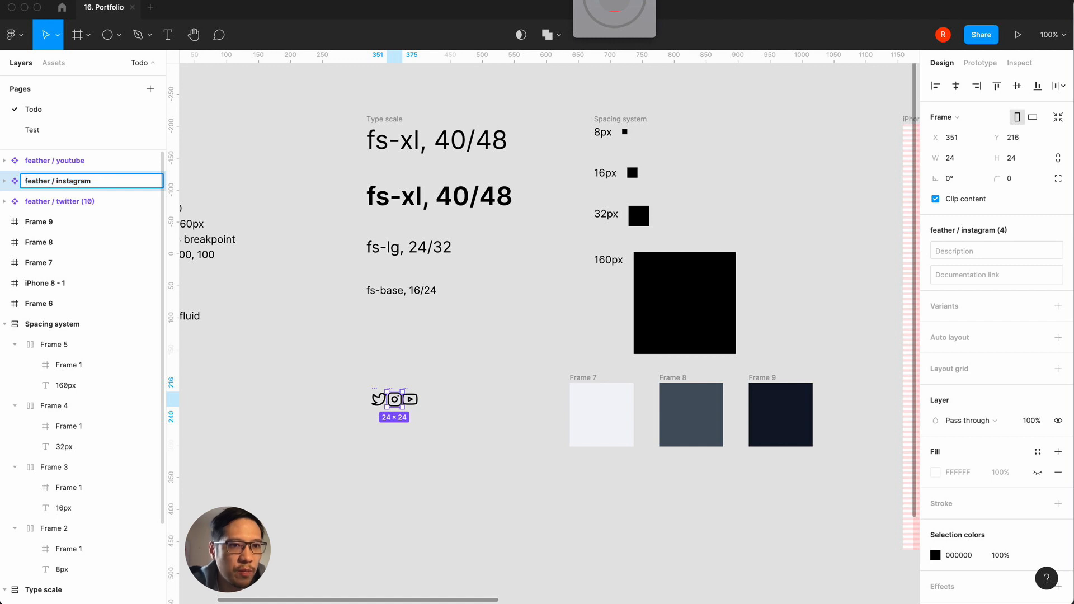
key(Return)
click(87, 204)
double_click(88, 204)
key(Right)
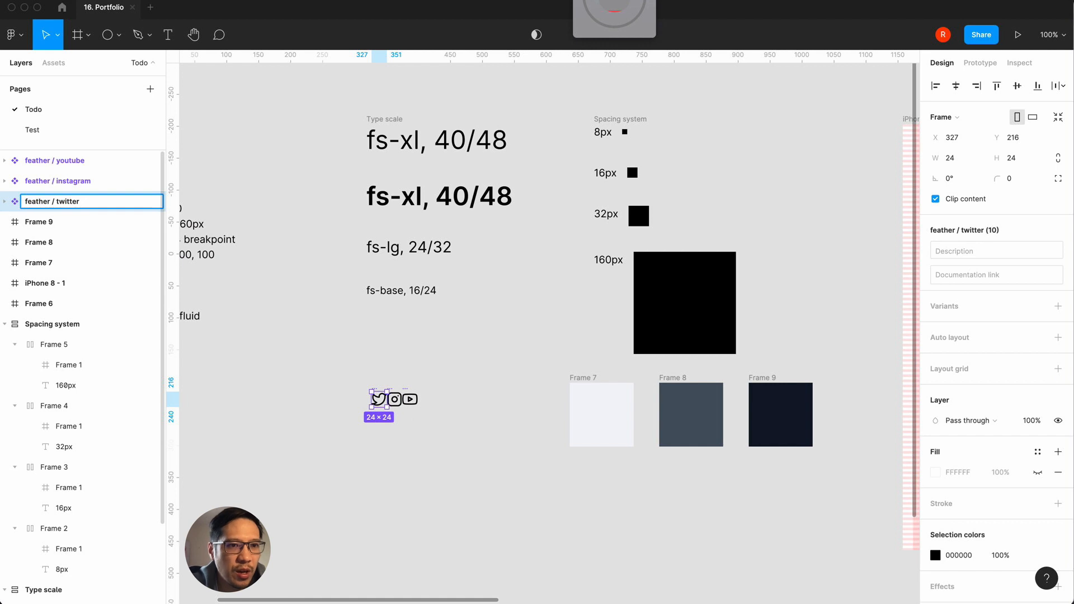
click(257, 409)
Step: Combine the three feather icon components as variants and place the set directly below fs-base, aligned with the type scale
drag(310, 367, 469, 449)
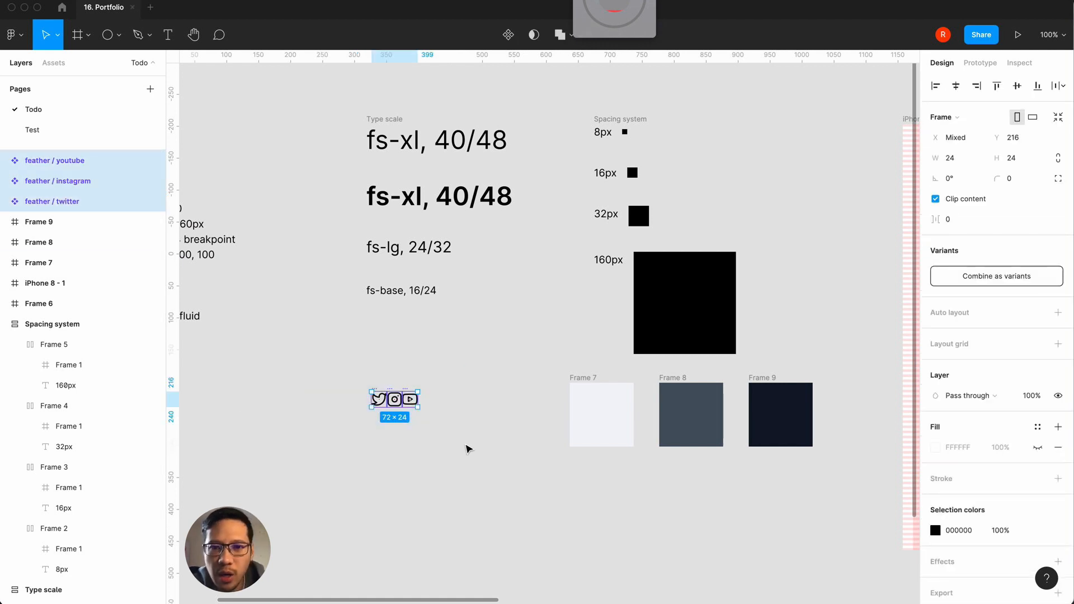
click(961, 276)
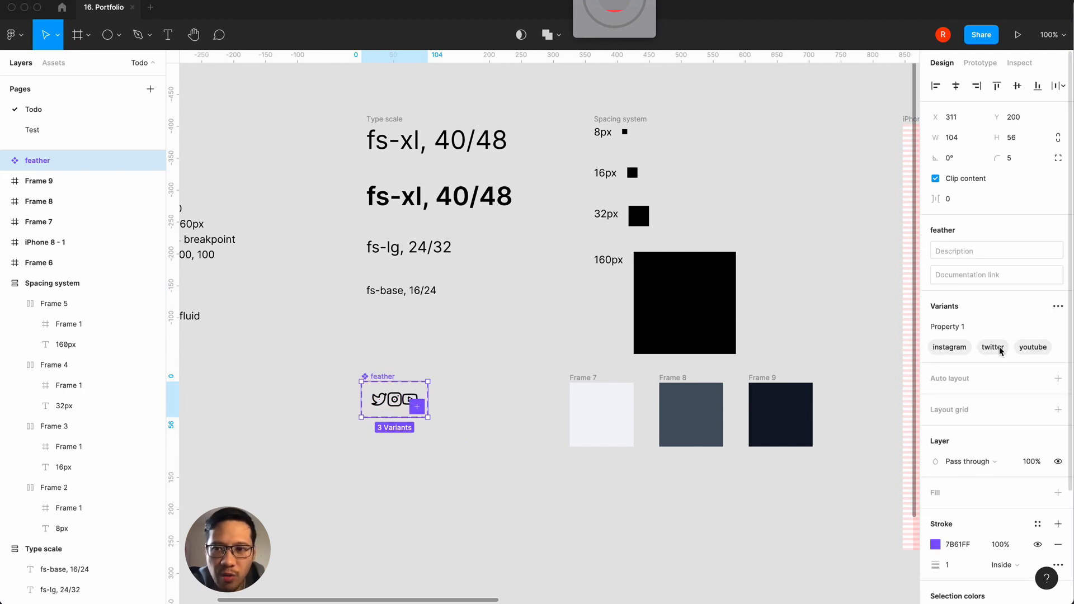
click(487, 353)
drag(366, 377, 376, 342)
click(326, 421)
Step: Examine the type scale, feather icons, spacing system, gray swatches and layout grid frames across the canvas
scroll(327, 420, left, 10)
scroll(328, 420, up, 4)
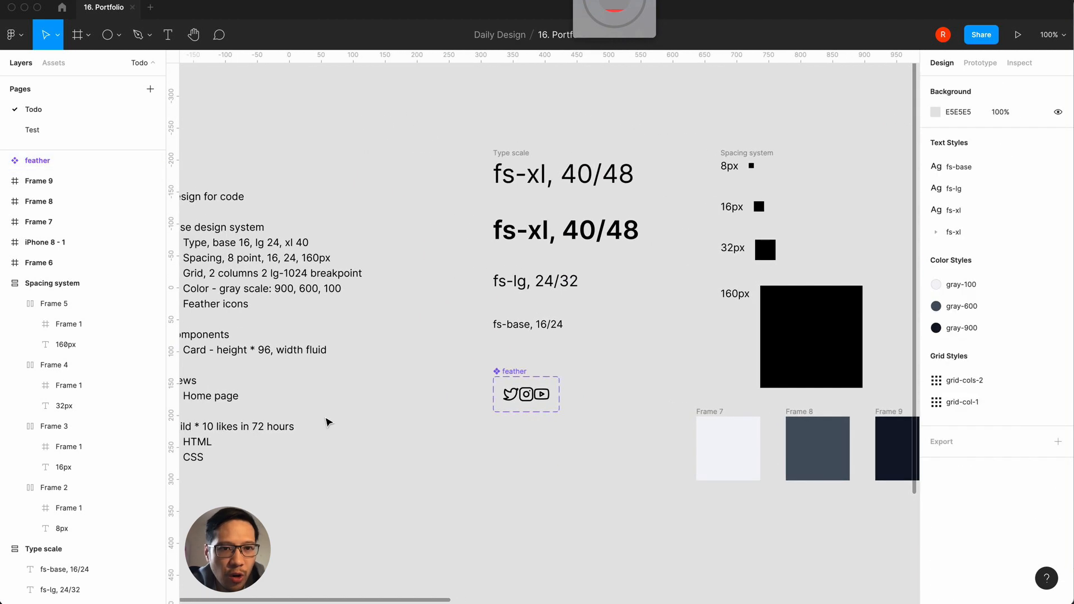
scroll(528, 456, right, 8)
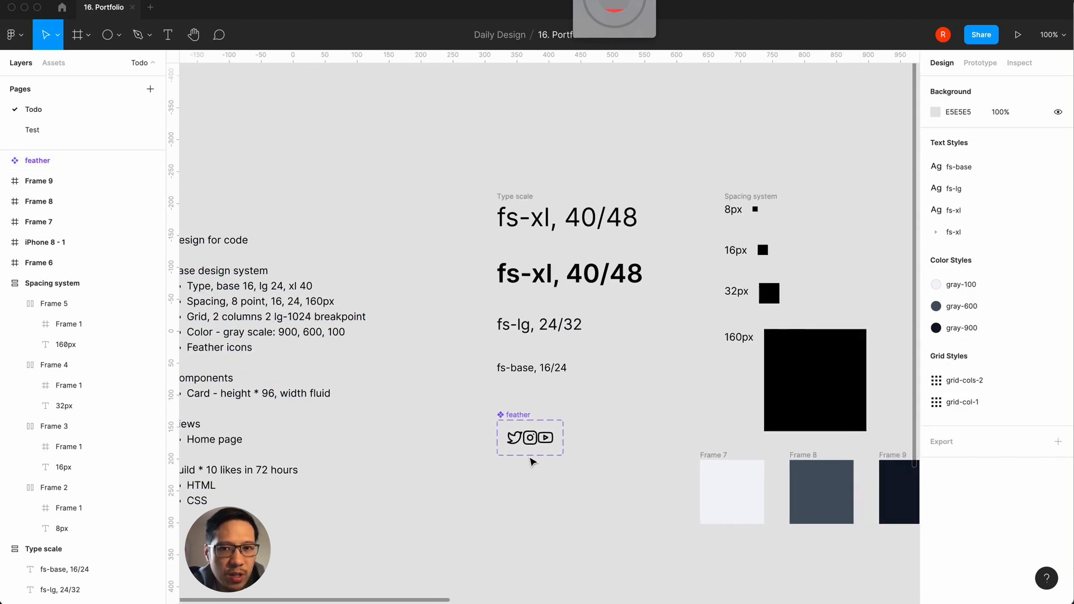
scroll(529, 461, right, 5)
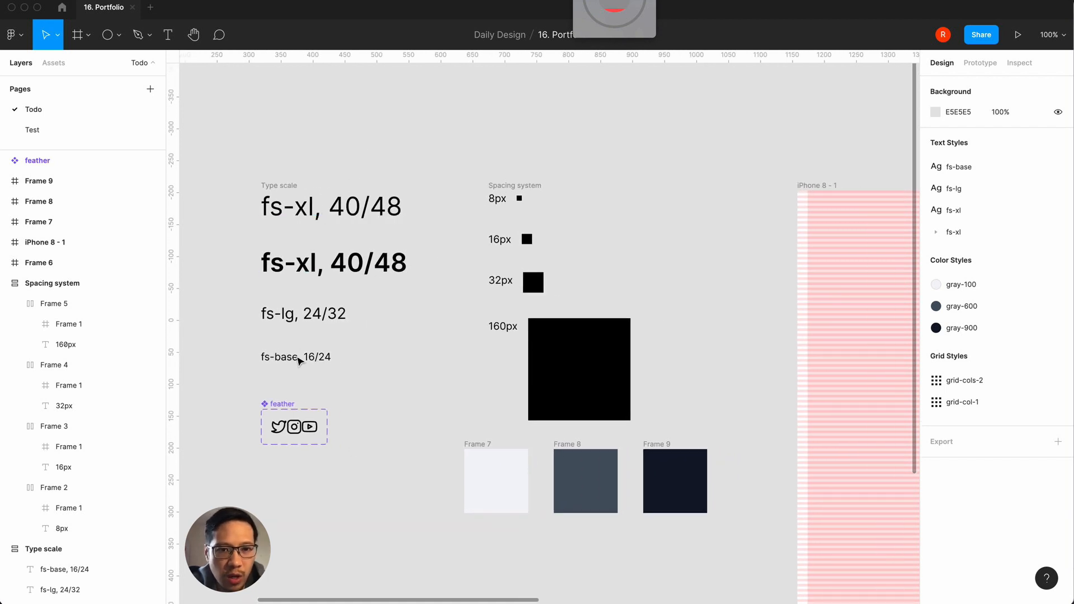
scroll(396, 401, right, 3)
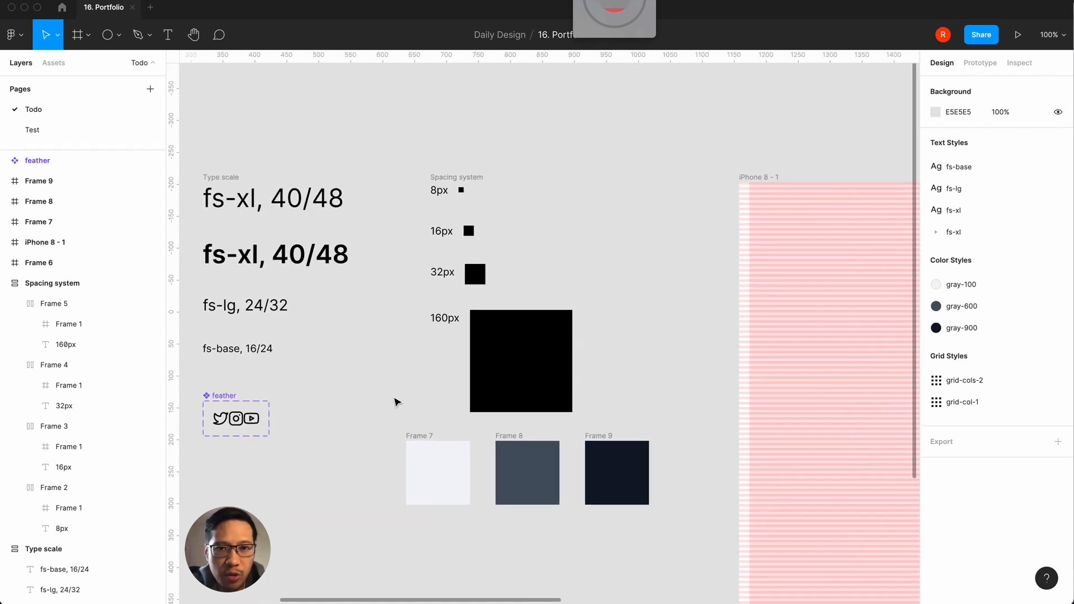
scroll(512, 358, down, 3)
scroll(512, 358, right, 2)
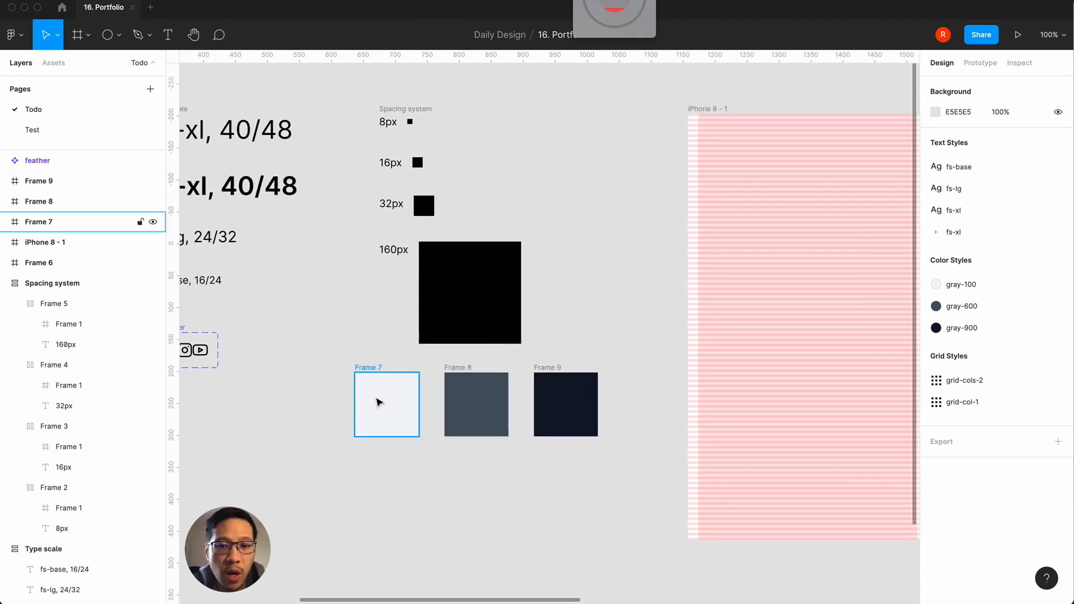
scroll(378, 401, right, 4)
scroll(379, 401, up, 1)
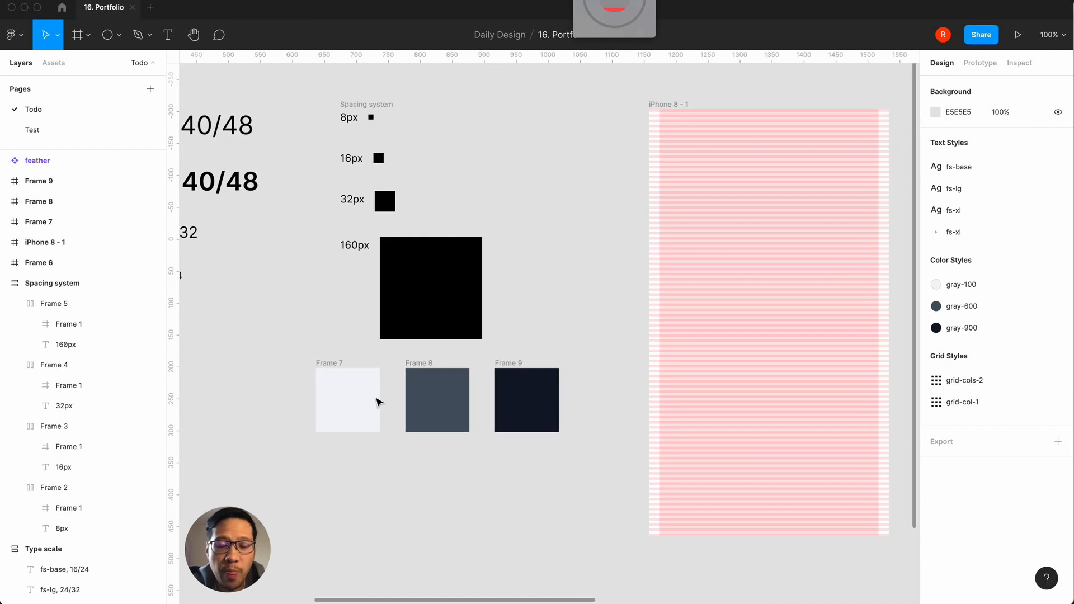
scroll(720, 229, down, 5)
scroll(719, 228, right, 4)
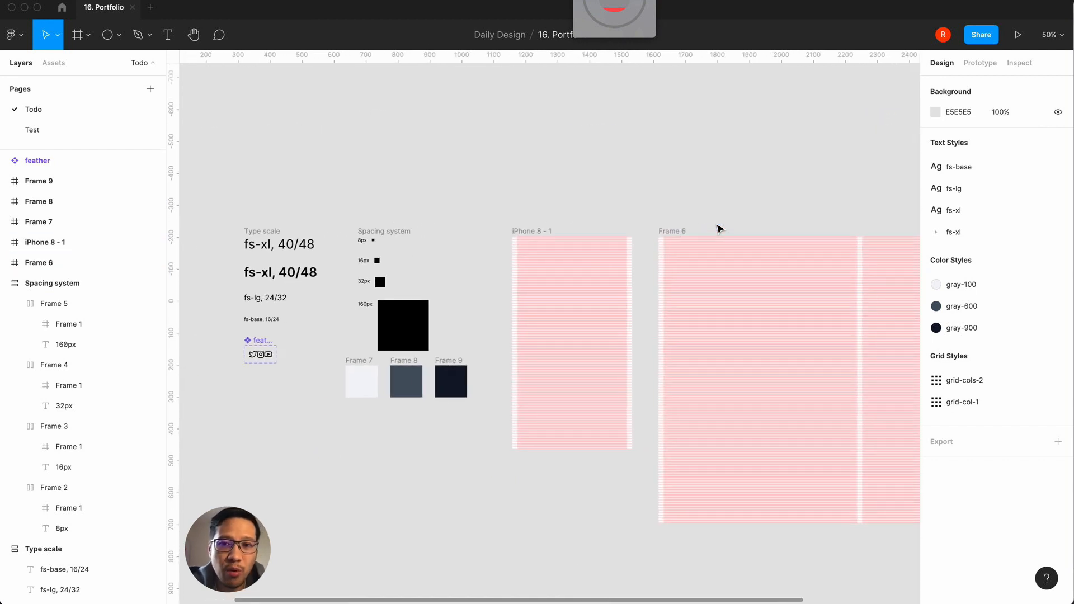
scroll(719, 228, left, 3)
click(435, 376)
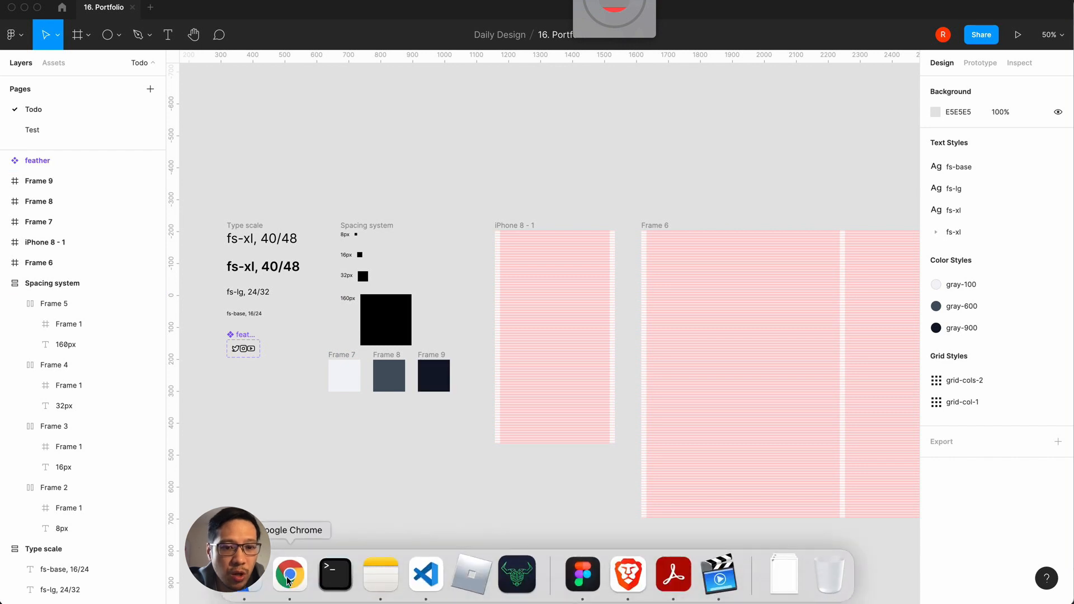
Step: Switch to Chrome, look over the Portfolio page from its footer up to the hero section, and dismiss the downloads bar
click(289, 576)
click(159, 16)
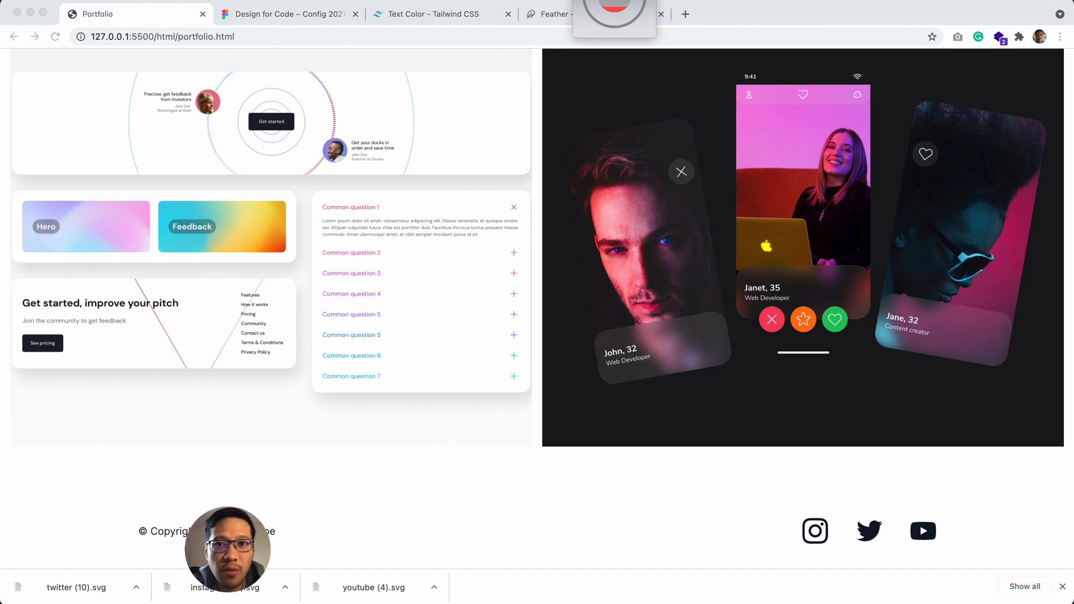
scroll(441, 458, up, 20)
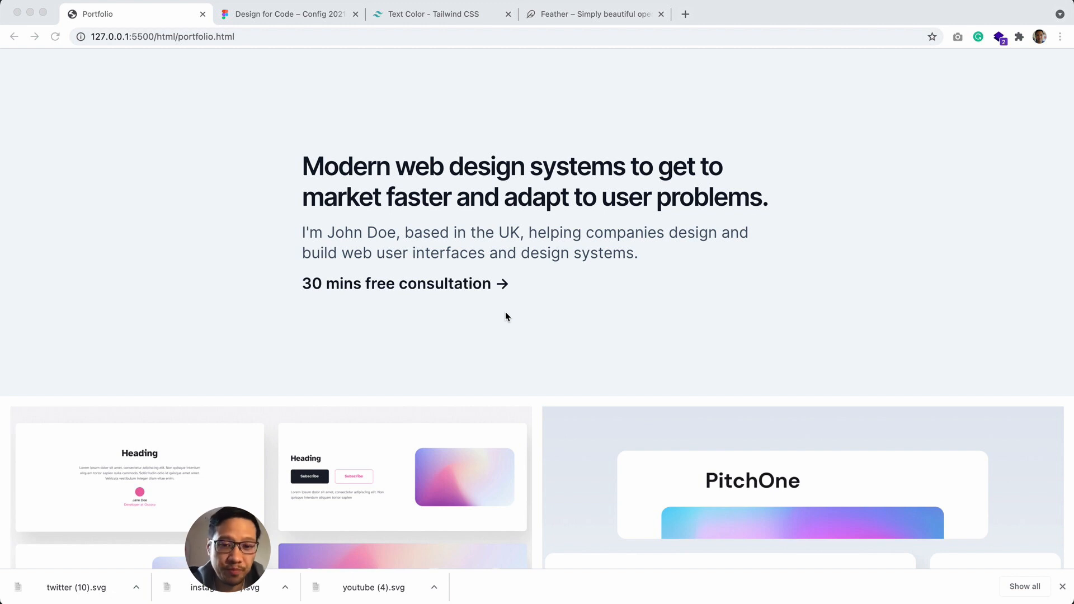
click(1062, 586)
Step: Switch back to Figma and review the Design for code checklist alongside the base design system elements
click(592, 583)
scroll(419, 504, left, 5)
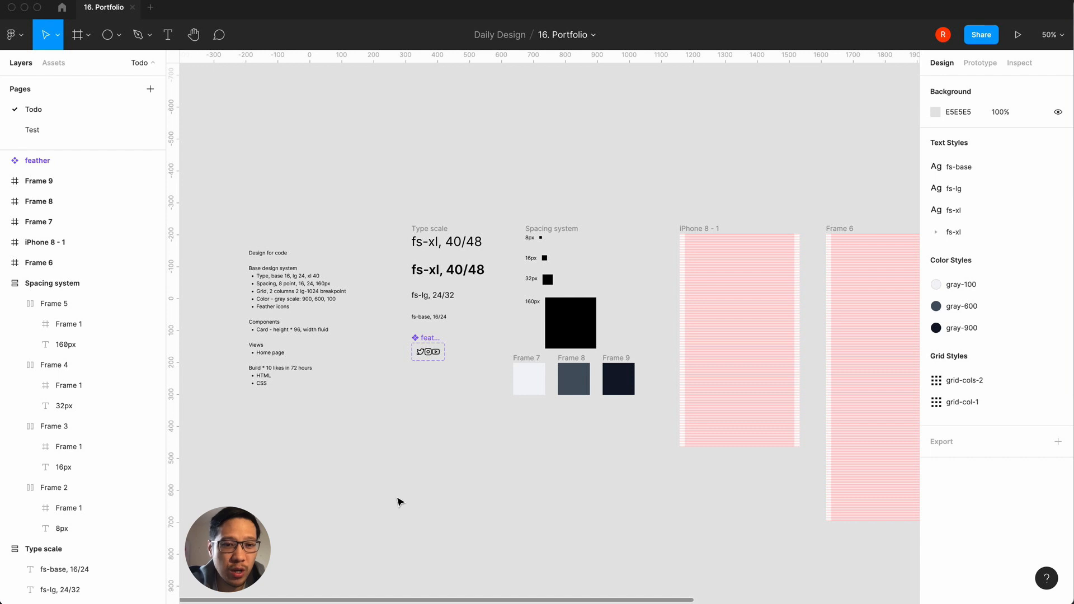
key(super+equal)
scroll(384, 498, left, 10)
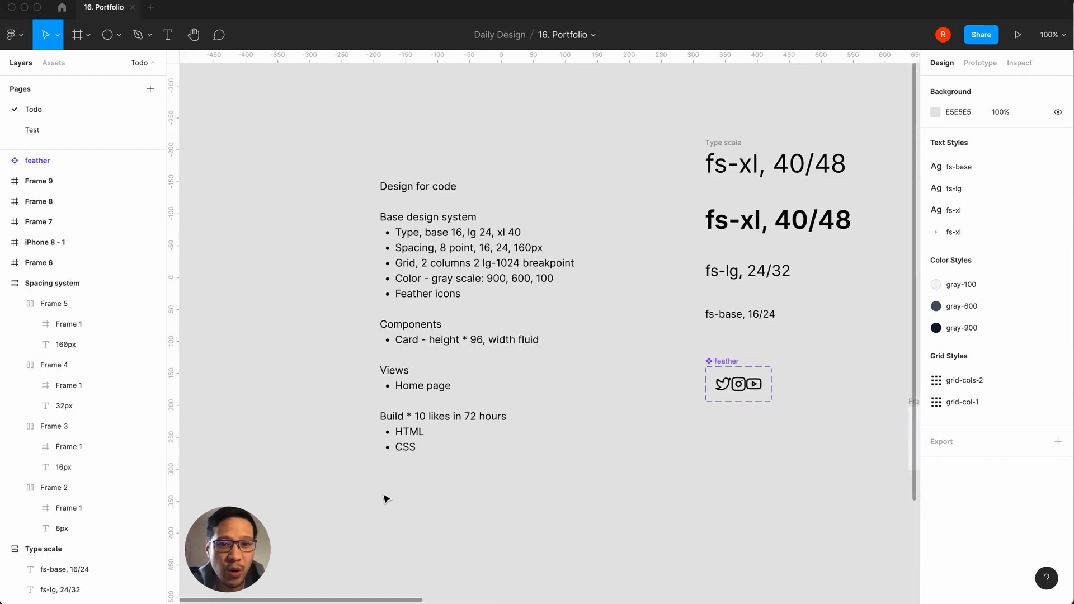
scroll(383, 498, right, 5)
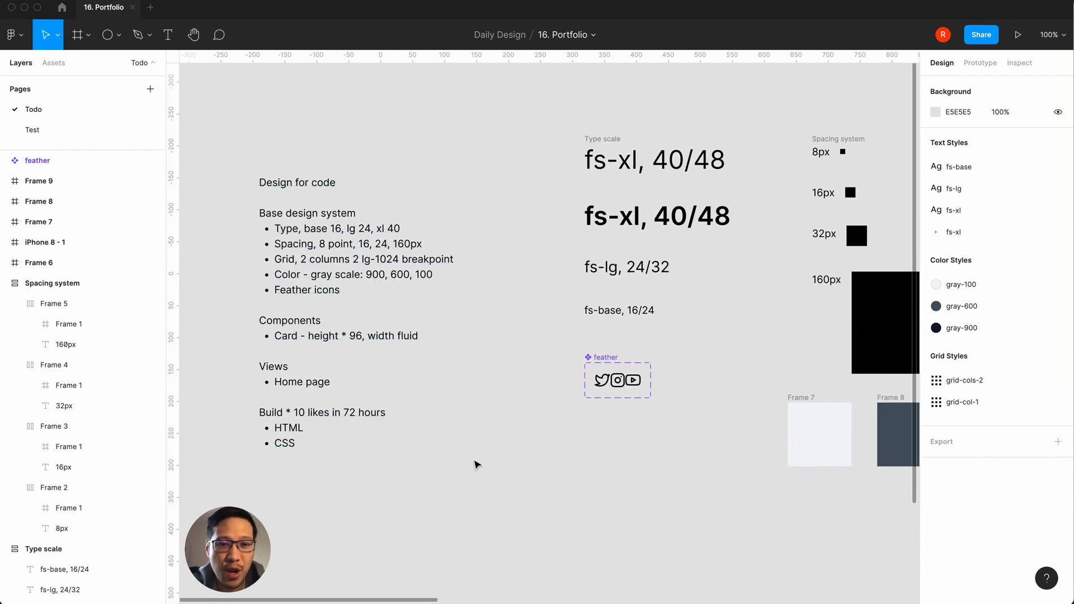
key(super+minus)
scroll(476, 464, right, 10)
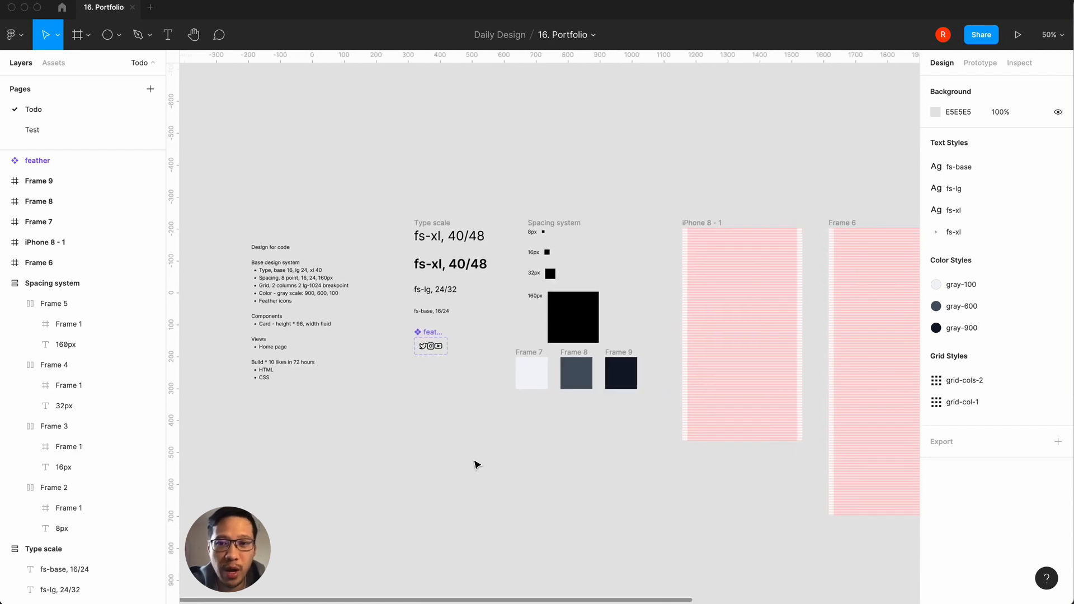
key(super+minus)
scroll(476, 464, right, 6)
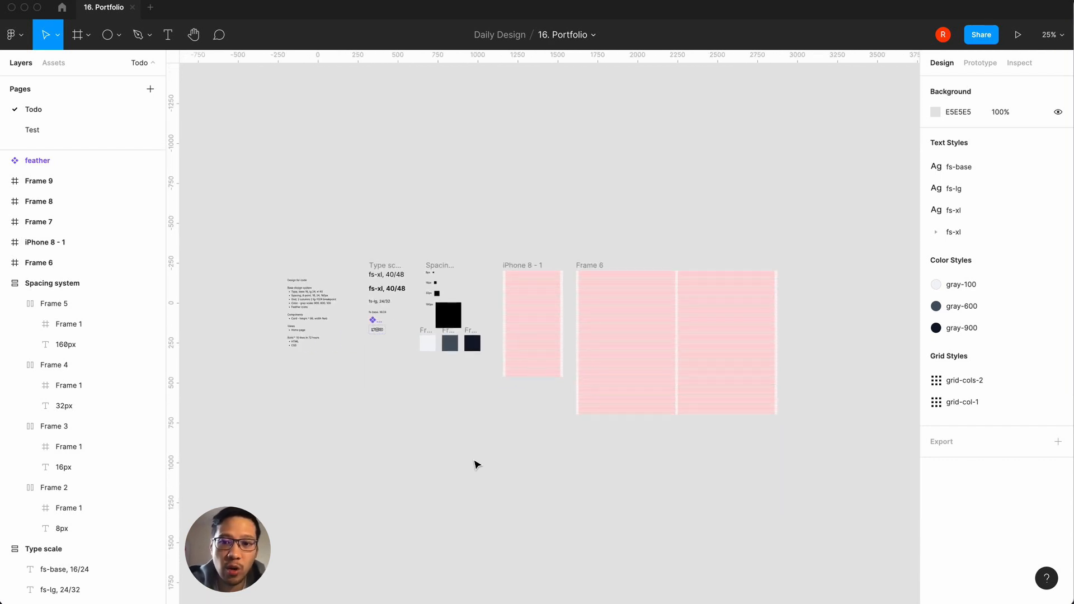
scroll(476, 464, left, 6)
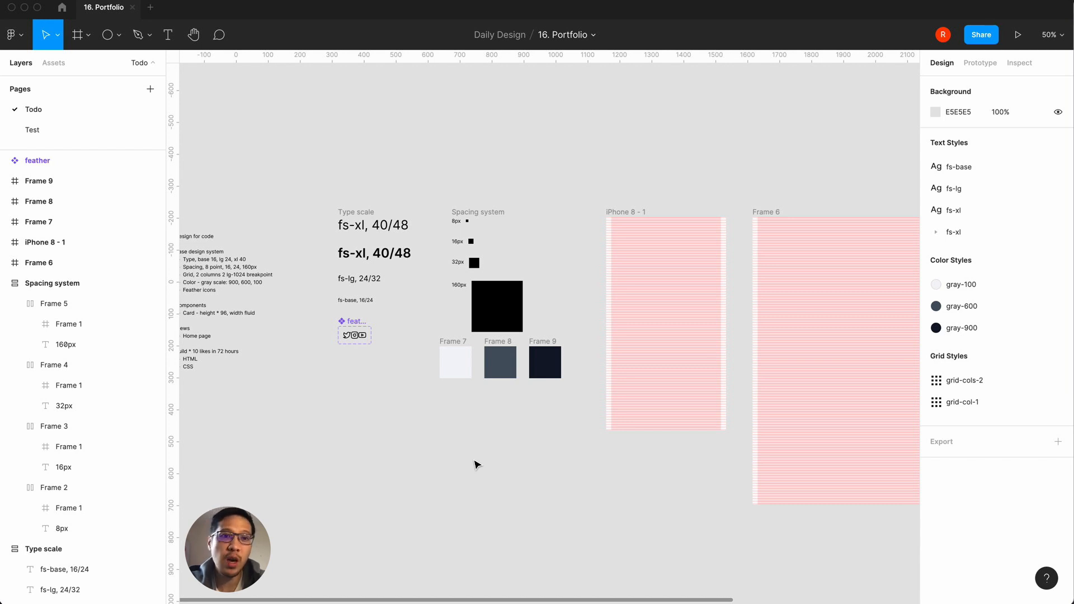
scroll(475, 464, left, 3)
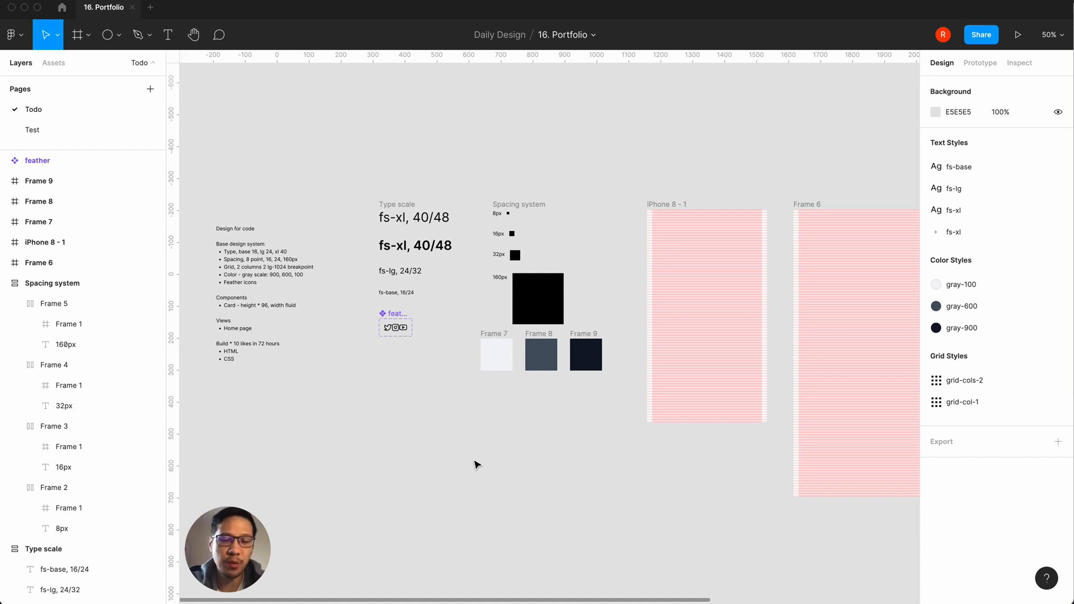
scroll(476, 464, right, 2)
scroll(476, 464, up, 1)
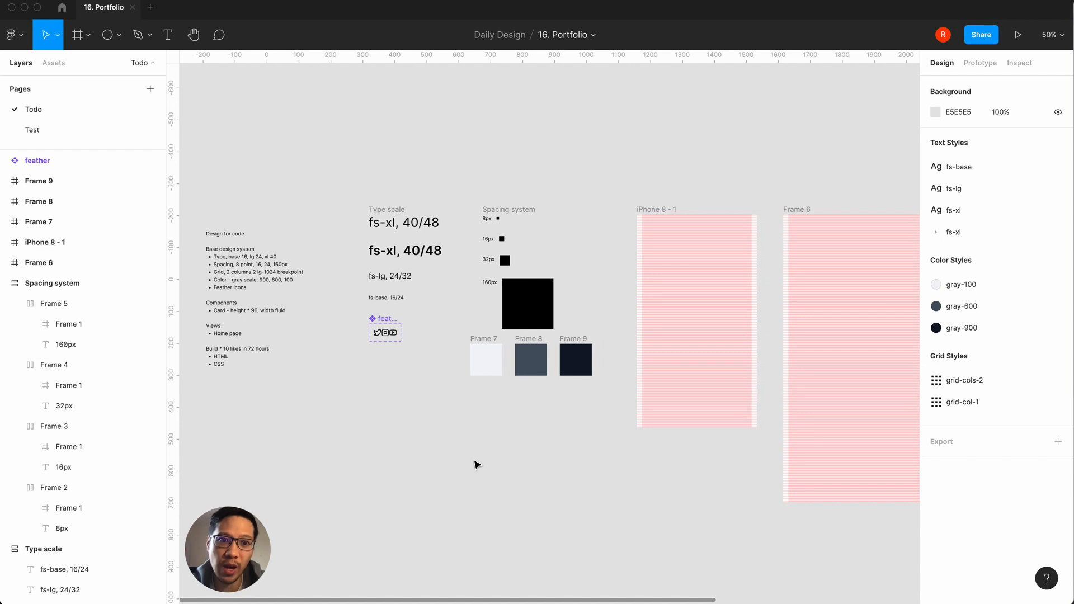
scroll(444, 480, up, 10)
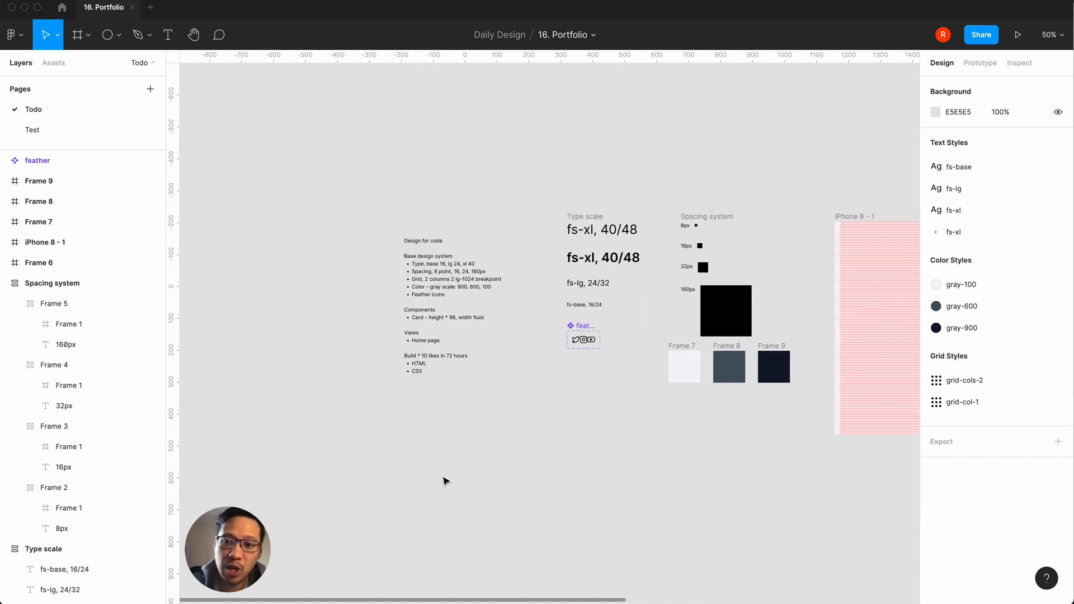
scroll(444, 481, left, 2)
scroll(444, 481, down, 2)
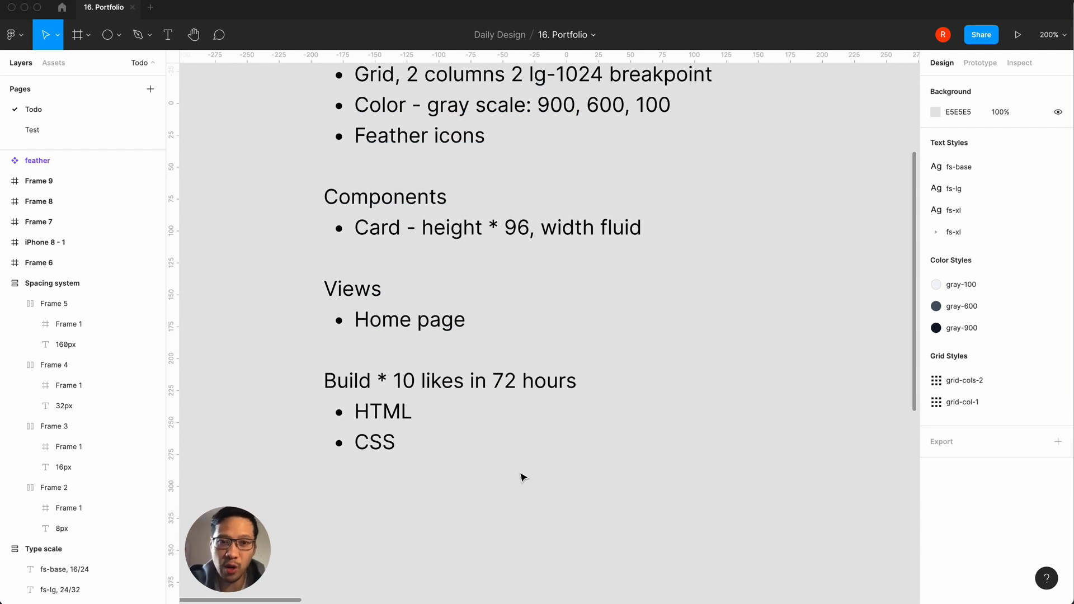
key(minus)
key(minus)
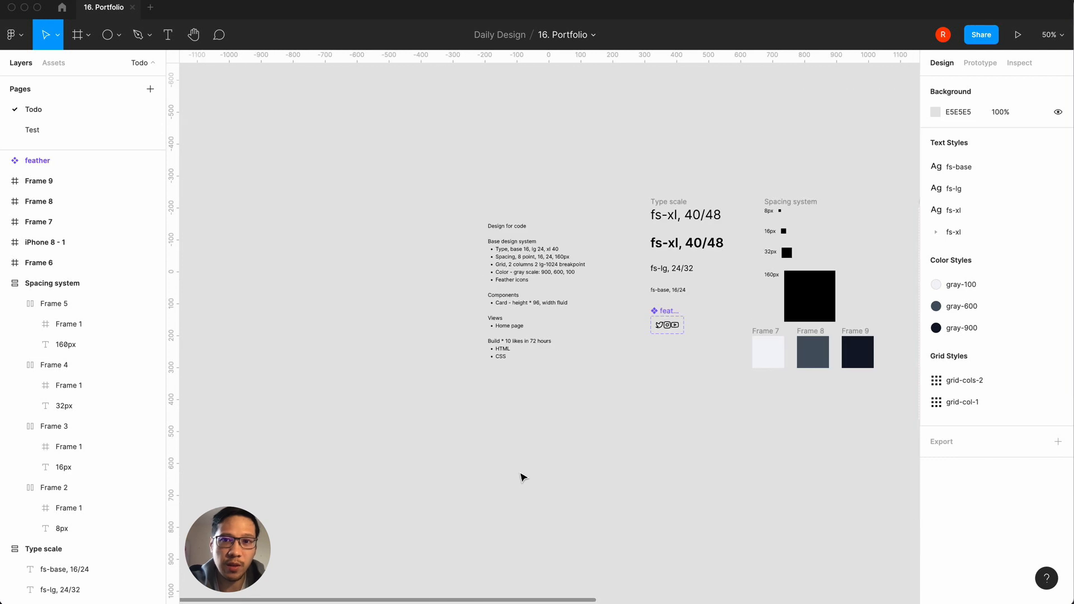